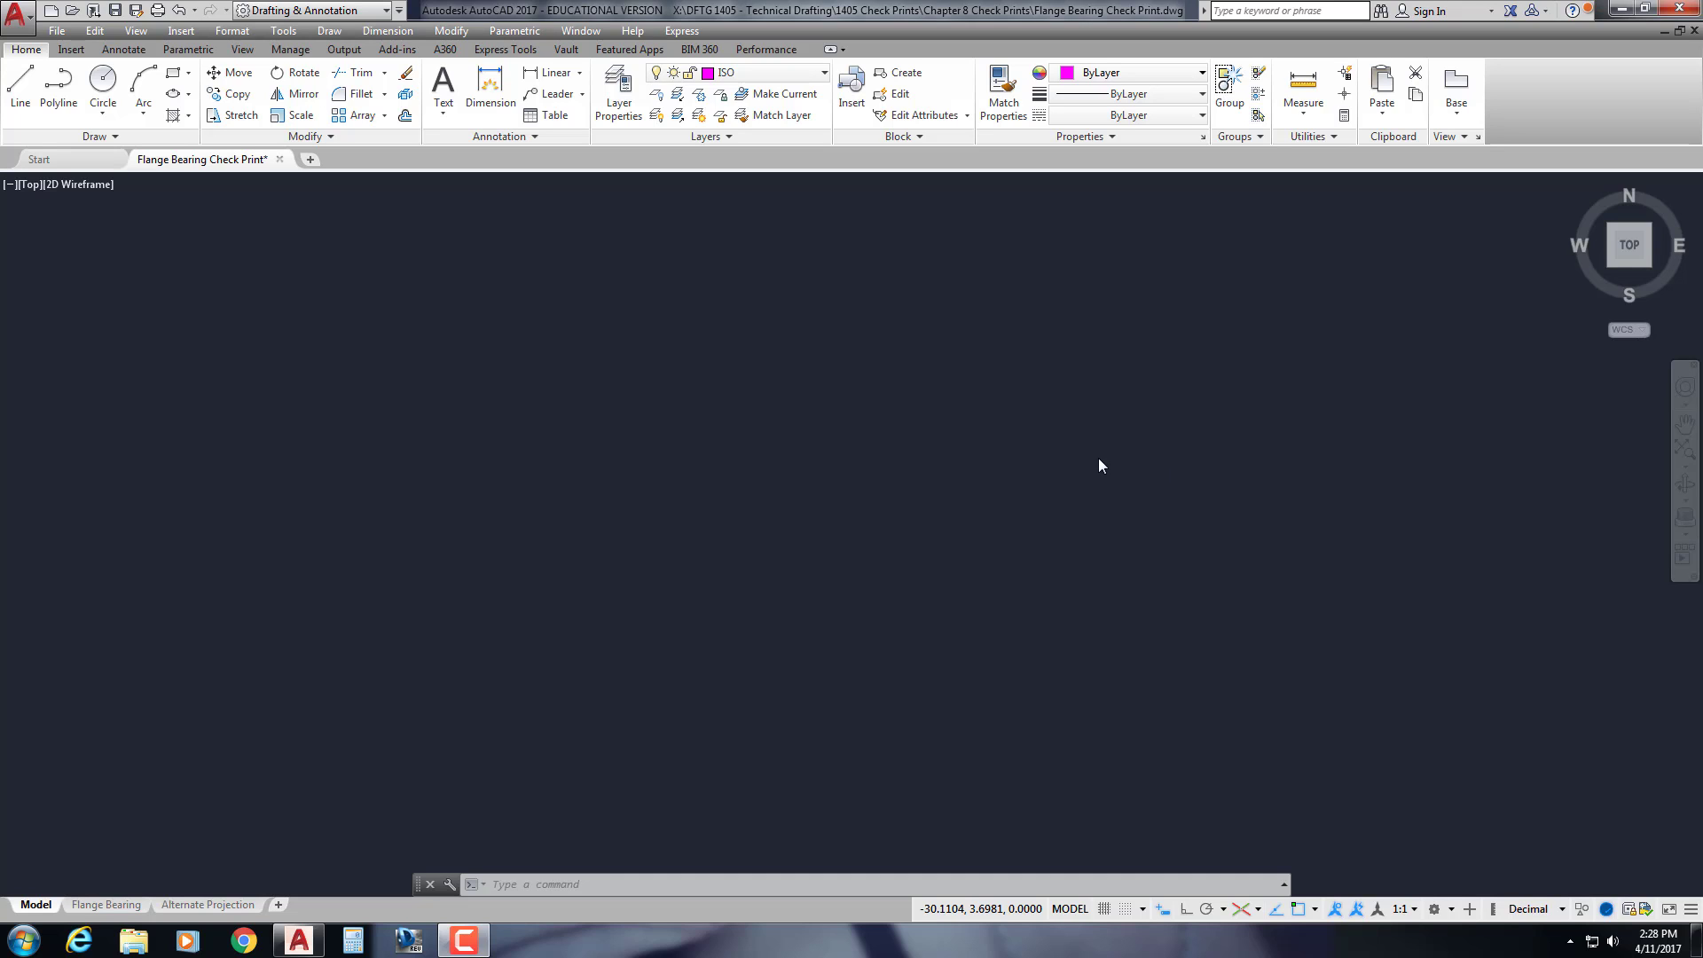
Clear an empty drawing area and turn on isometric drafting on the Top isoplane
{"action": "middle_click_drag", "start_coordinate": [1243, 491], "coordinate": [1086, 544]}
{"action": "scroll", "coordinate": [1295, 523], "scroll_direction": "up", "scroll_amount": 6}
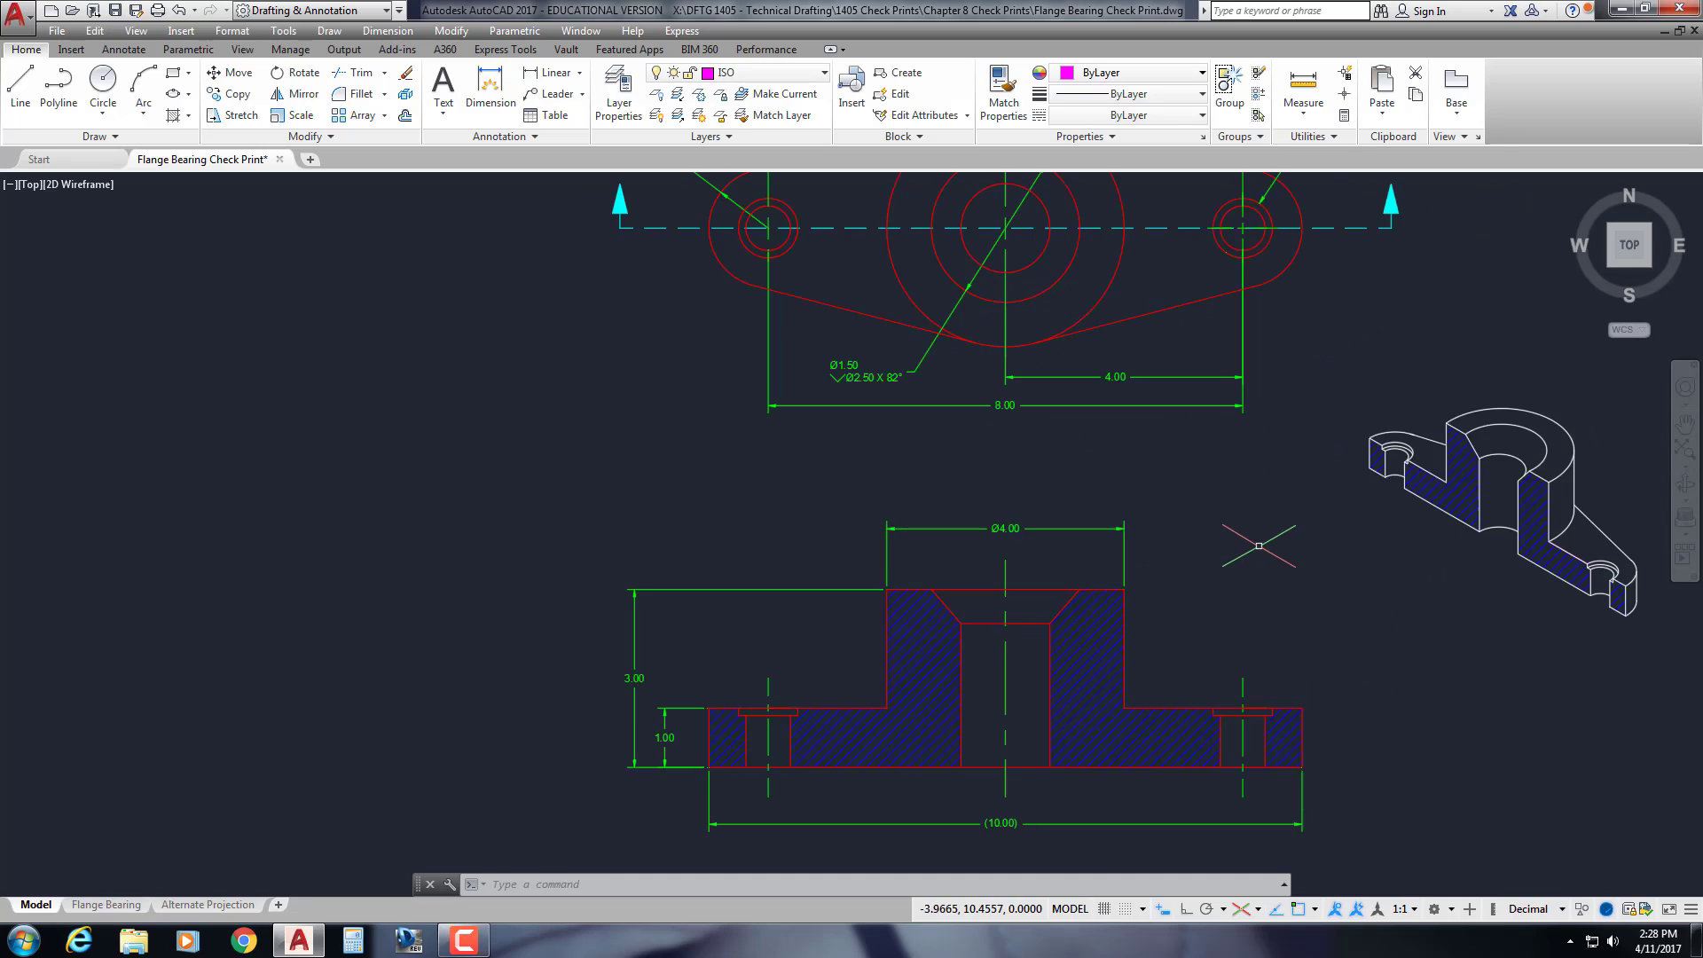
{"action": "middle_click_drag", "start_coordinate": [1255, 544], "coordinate": [1221, 592]}
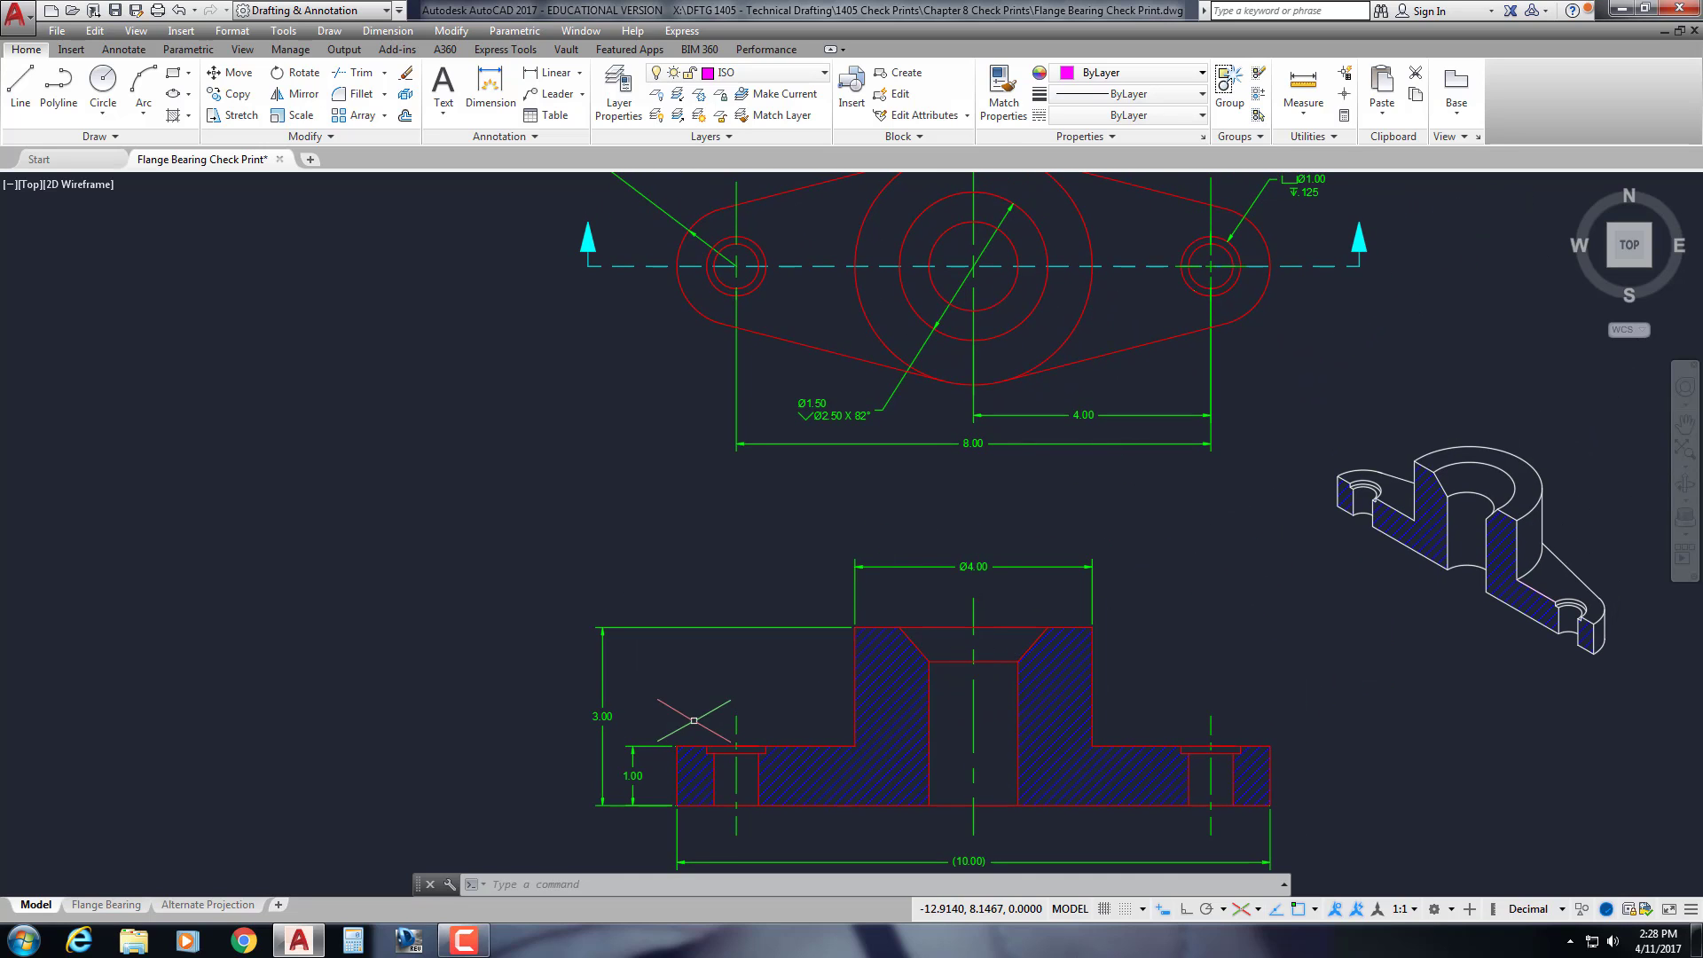
{"action": "middle_click_drag", "start_coordinate": [762, 538], "coordinate": [688, 550]}
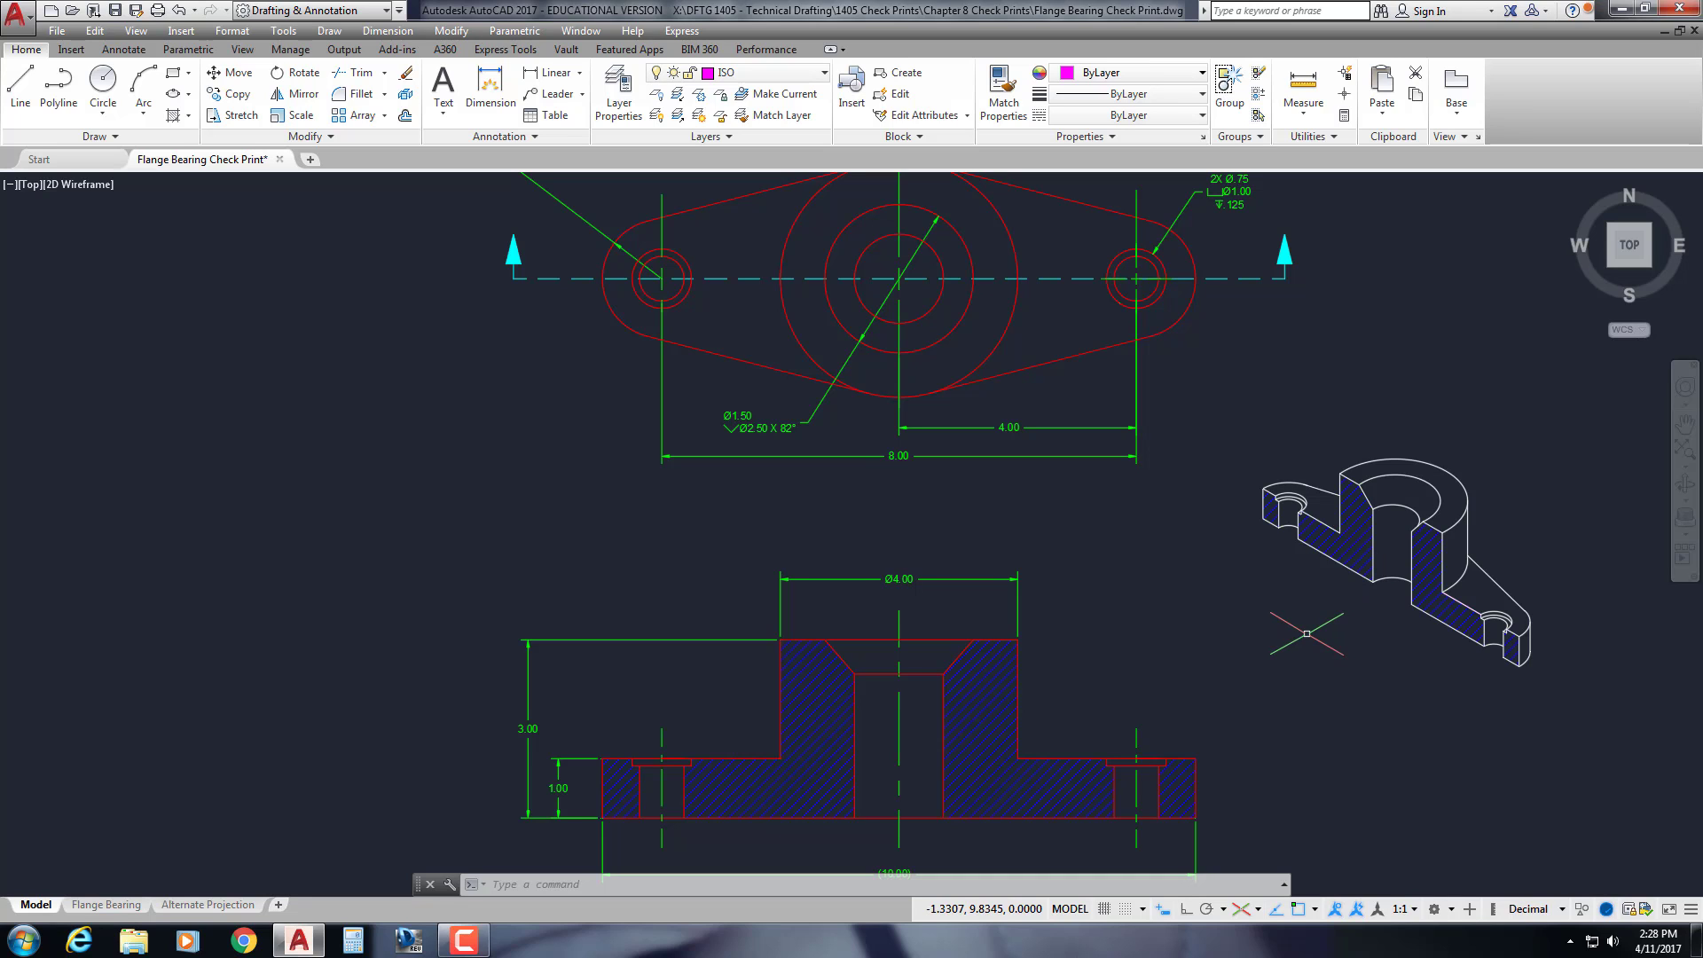
{"action": "middle_click_drag", "start_coordinate": [1267, 622], "coordinate": [1276, 640]}
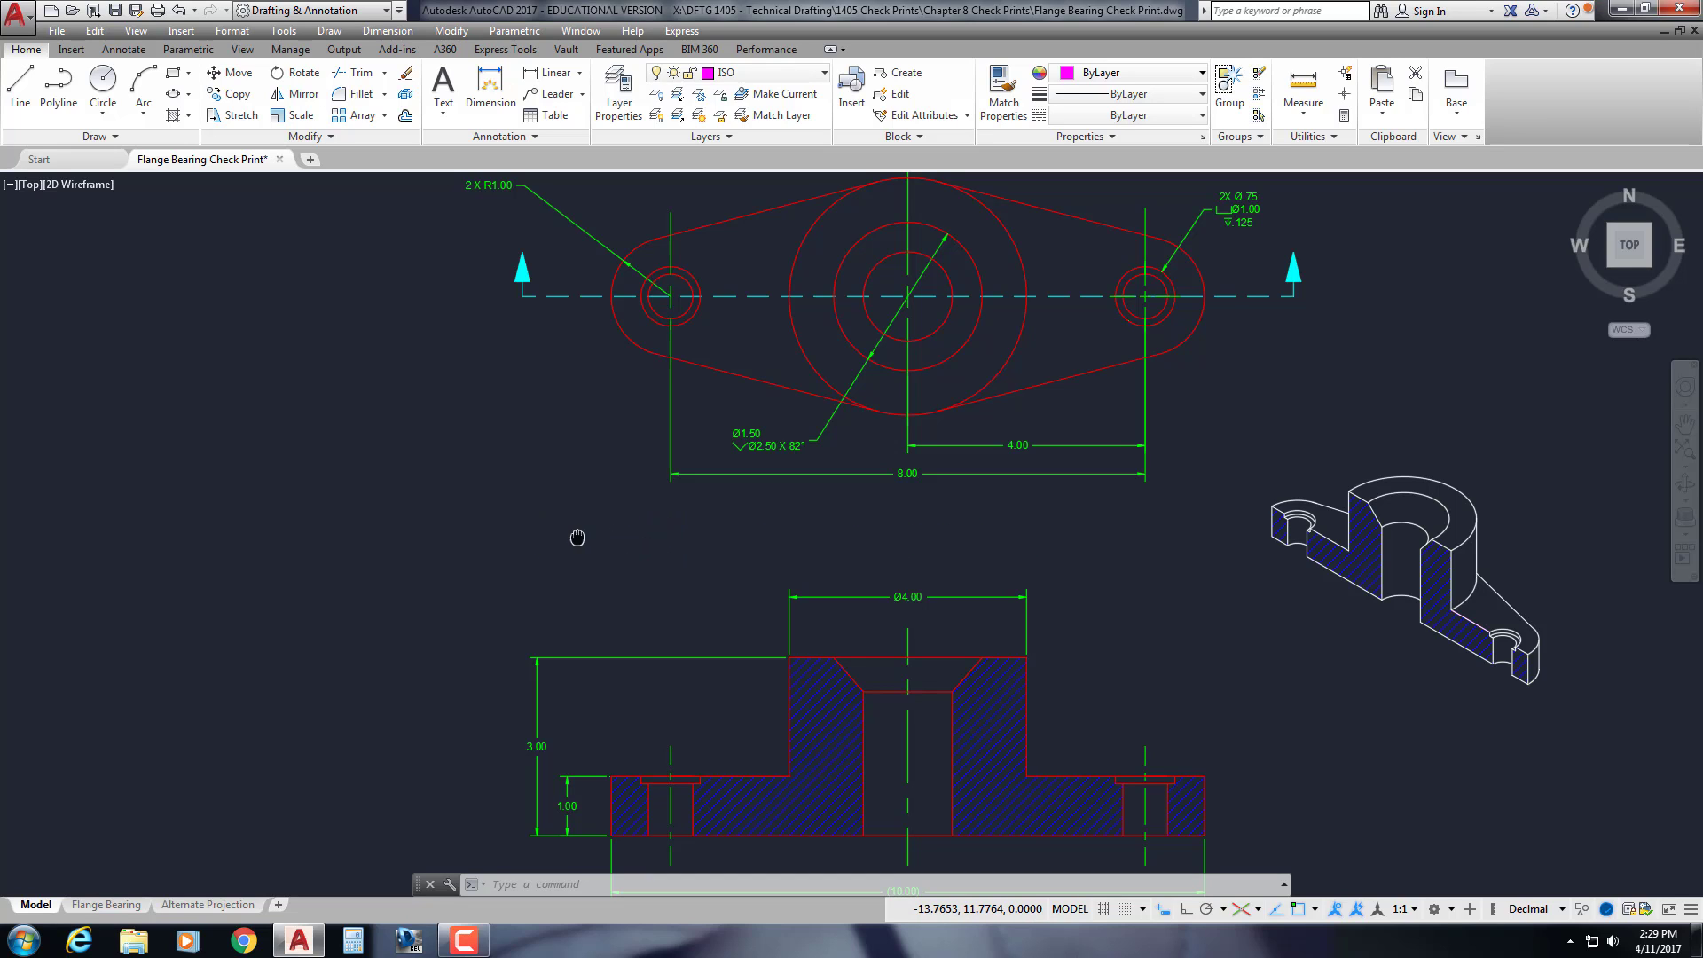
{"action": "mouse_move", "coordinate": [577, 538]}
{"action": "middle_mouse_down"}
{"action": "mouse_move", "coordinate": [639, 510]}
{"action": "mouse_move", "coordinate": [810, 559]}
{"action": "middle_mouse_up"}
{"action": "scroll", "coordinate": [678, 550], "scroll_direction": "down", "scroll_amount": 2}
{"action": "middle_click_drag", "start_coordinate": [642, 544], "coordinate": [919, 572]}
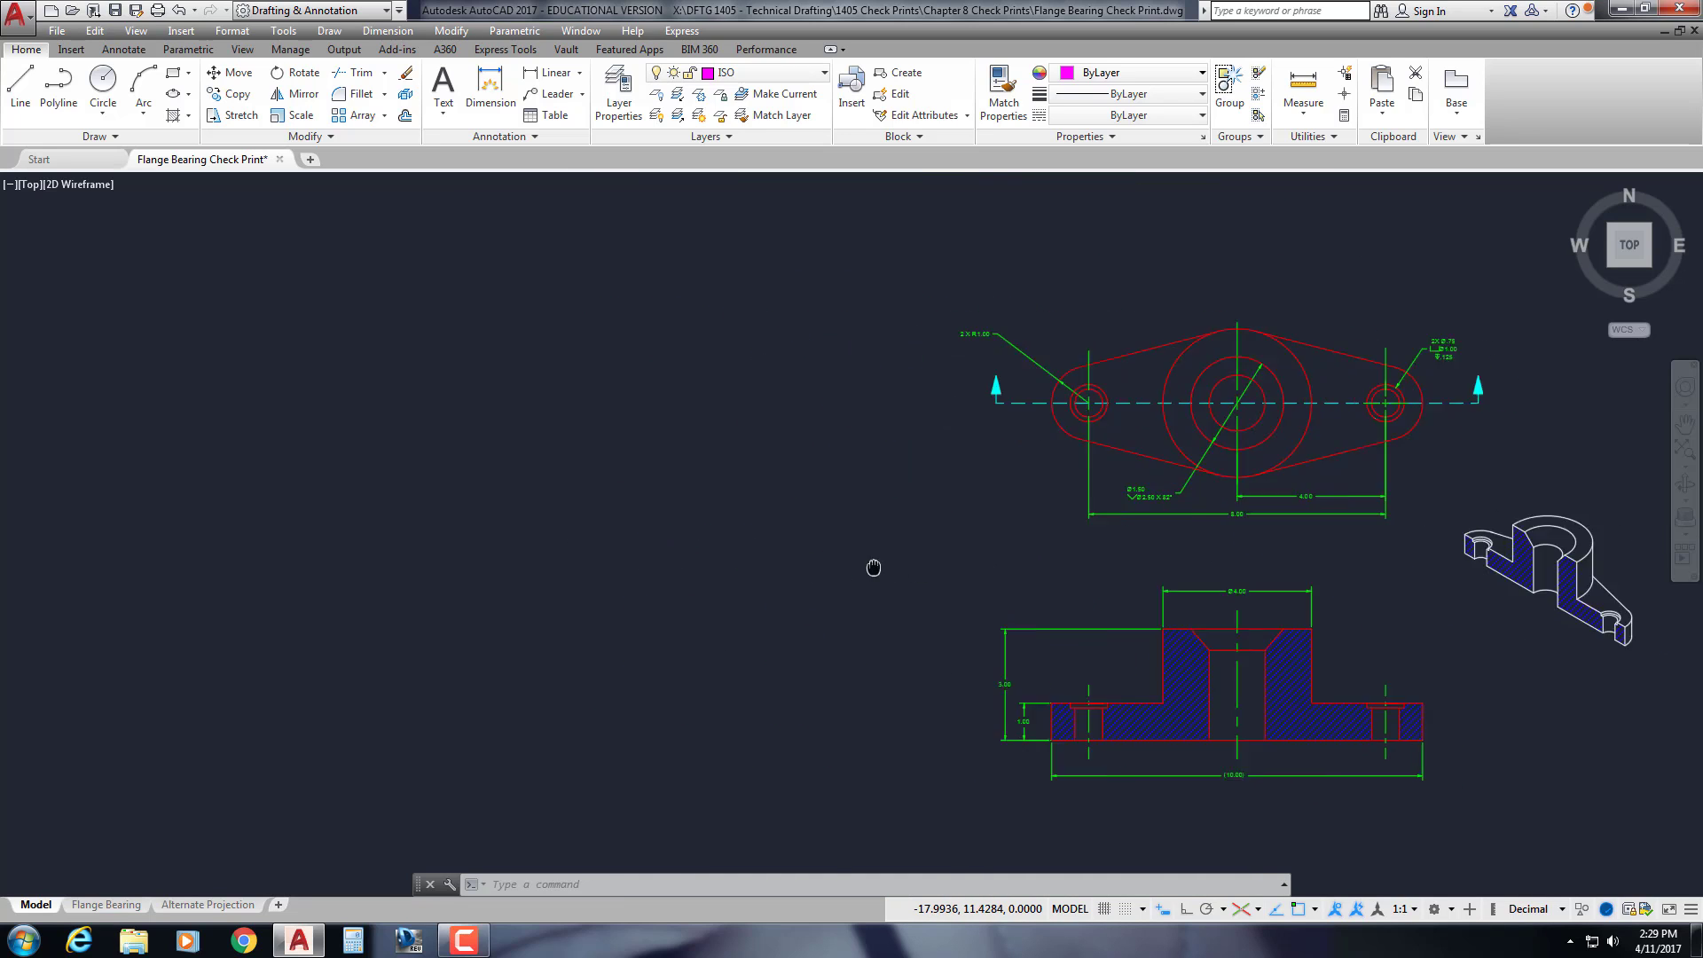
{"action": "middle_click_drag", "start_coordinate": [809, 568], "coordinate": [844, 562]}
{"action": "middle_click_drag", "start_coordinate": [550, 568], "coordinate": [988, 551]}
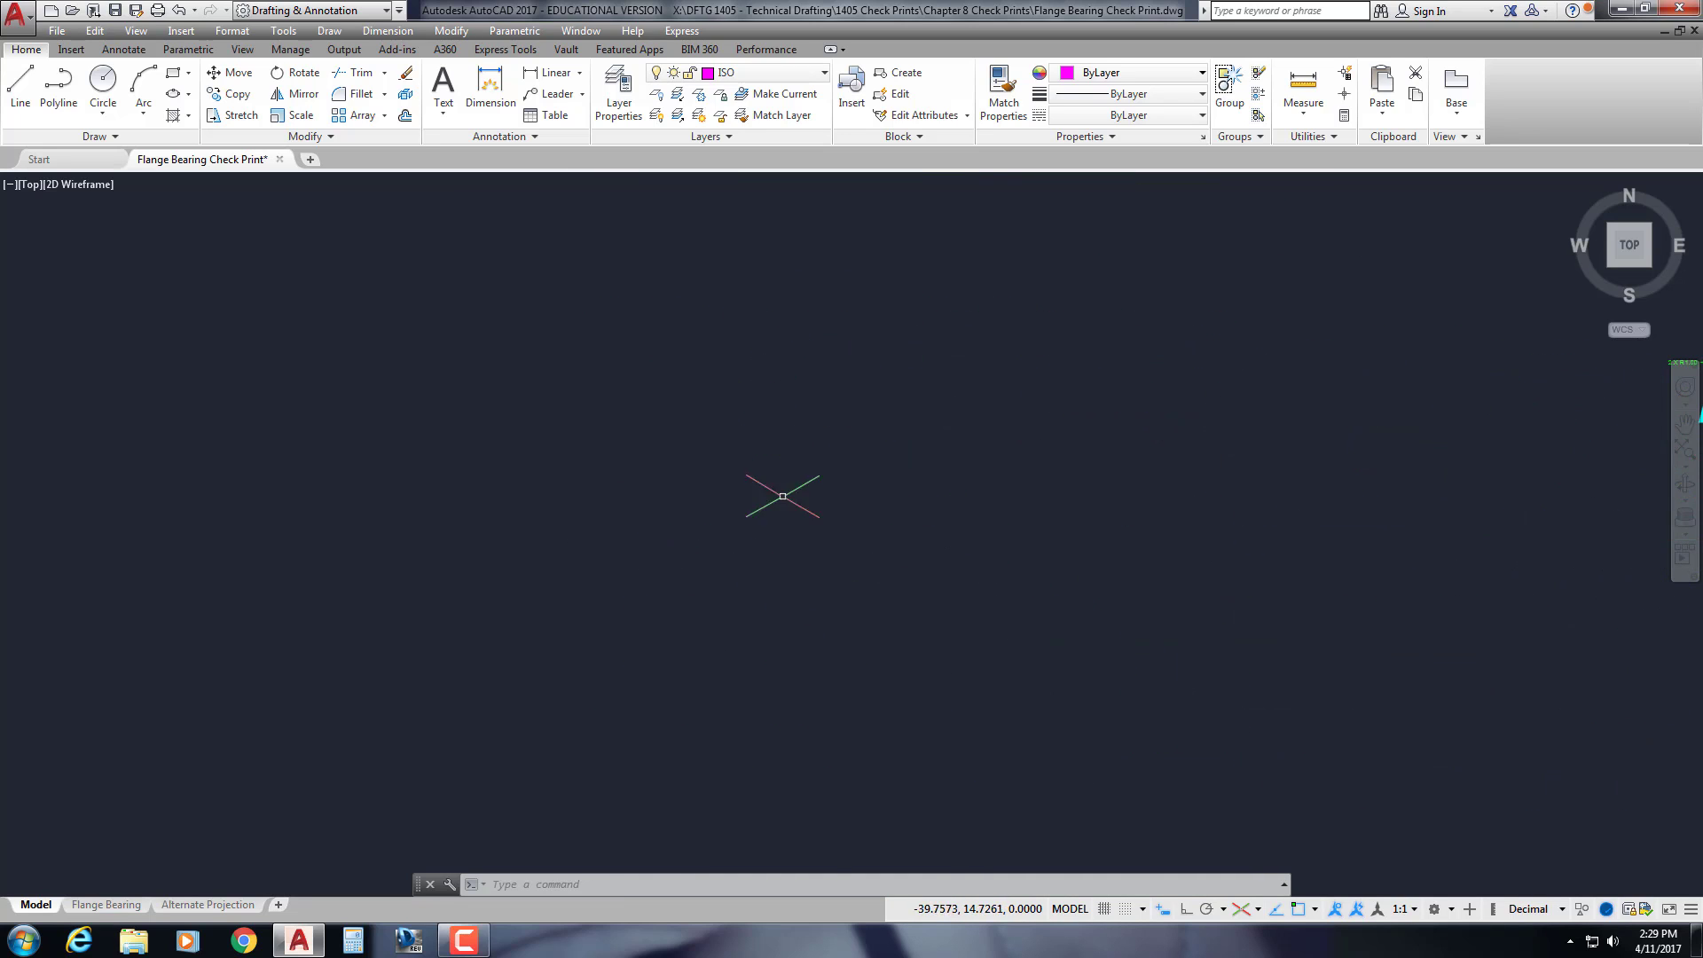
{"action": "left_click", "coordinate": [1259, 907]}
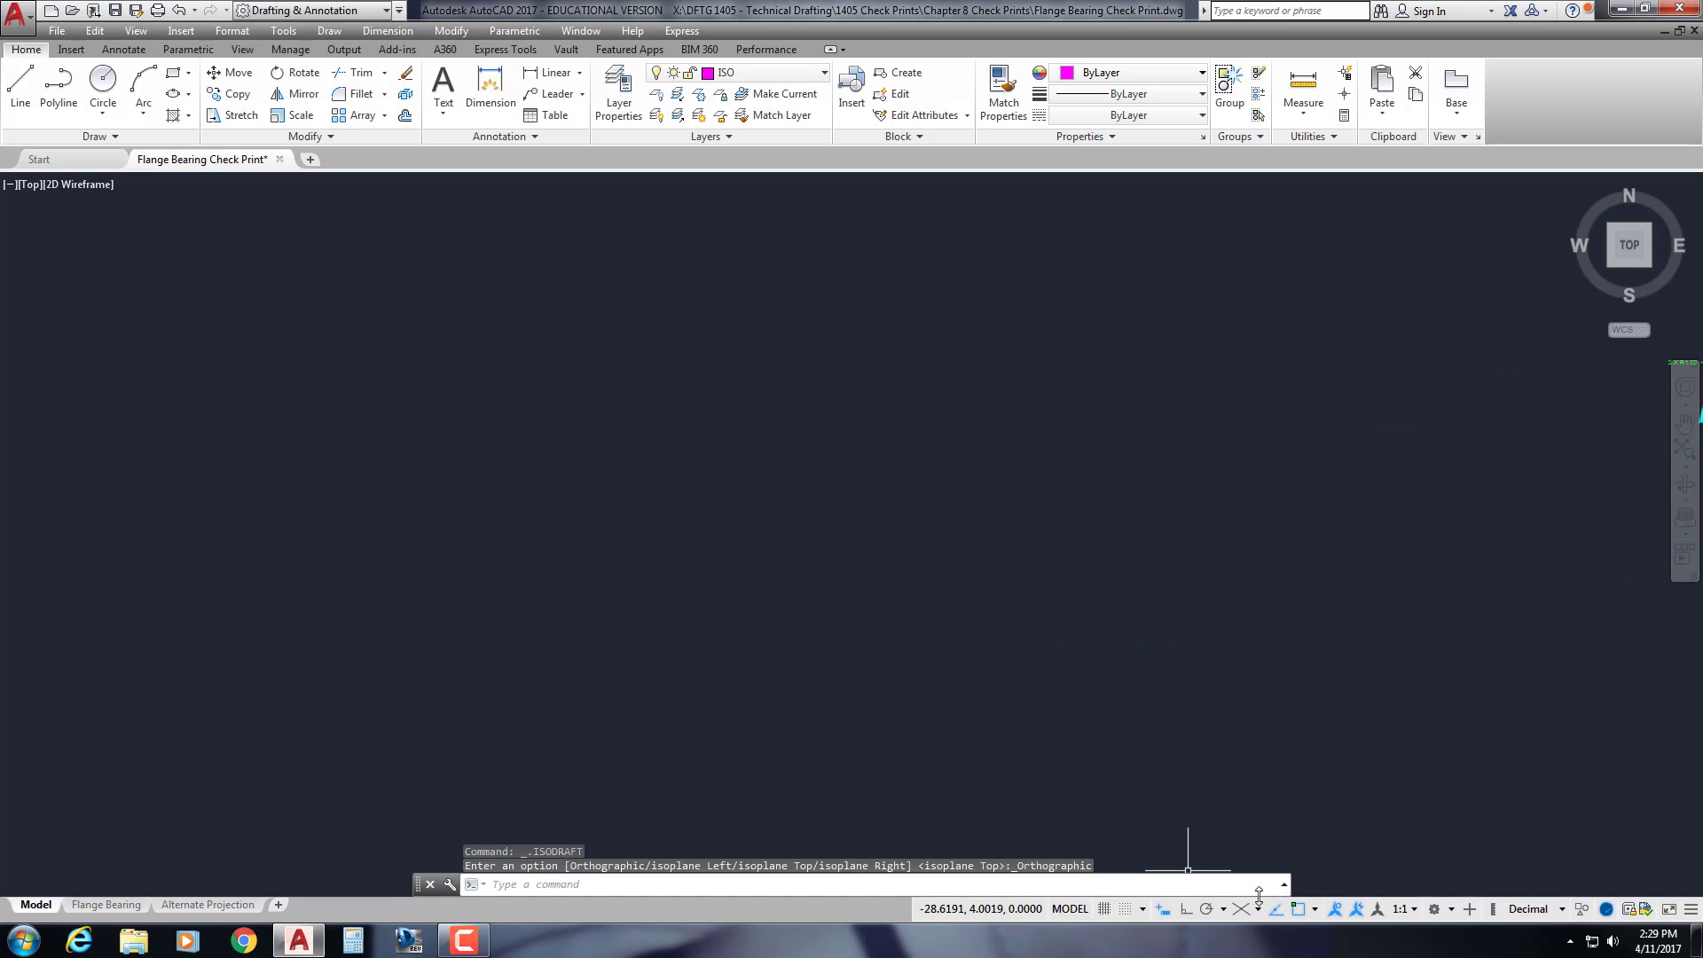
{"action": "left_click", "coordinate": [1261, 910]}
{"action": "left_click", "coordinate": [1238, 908]}
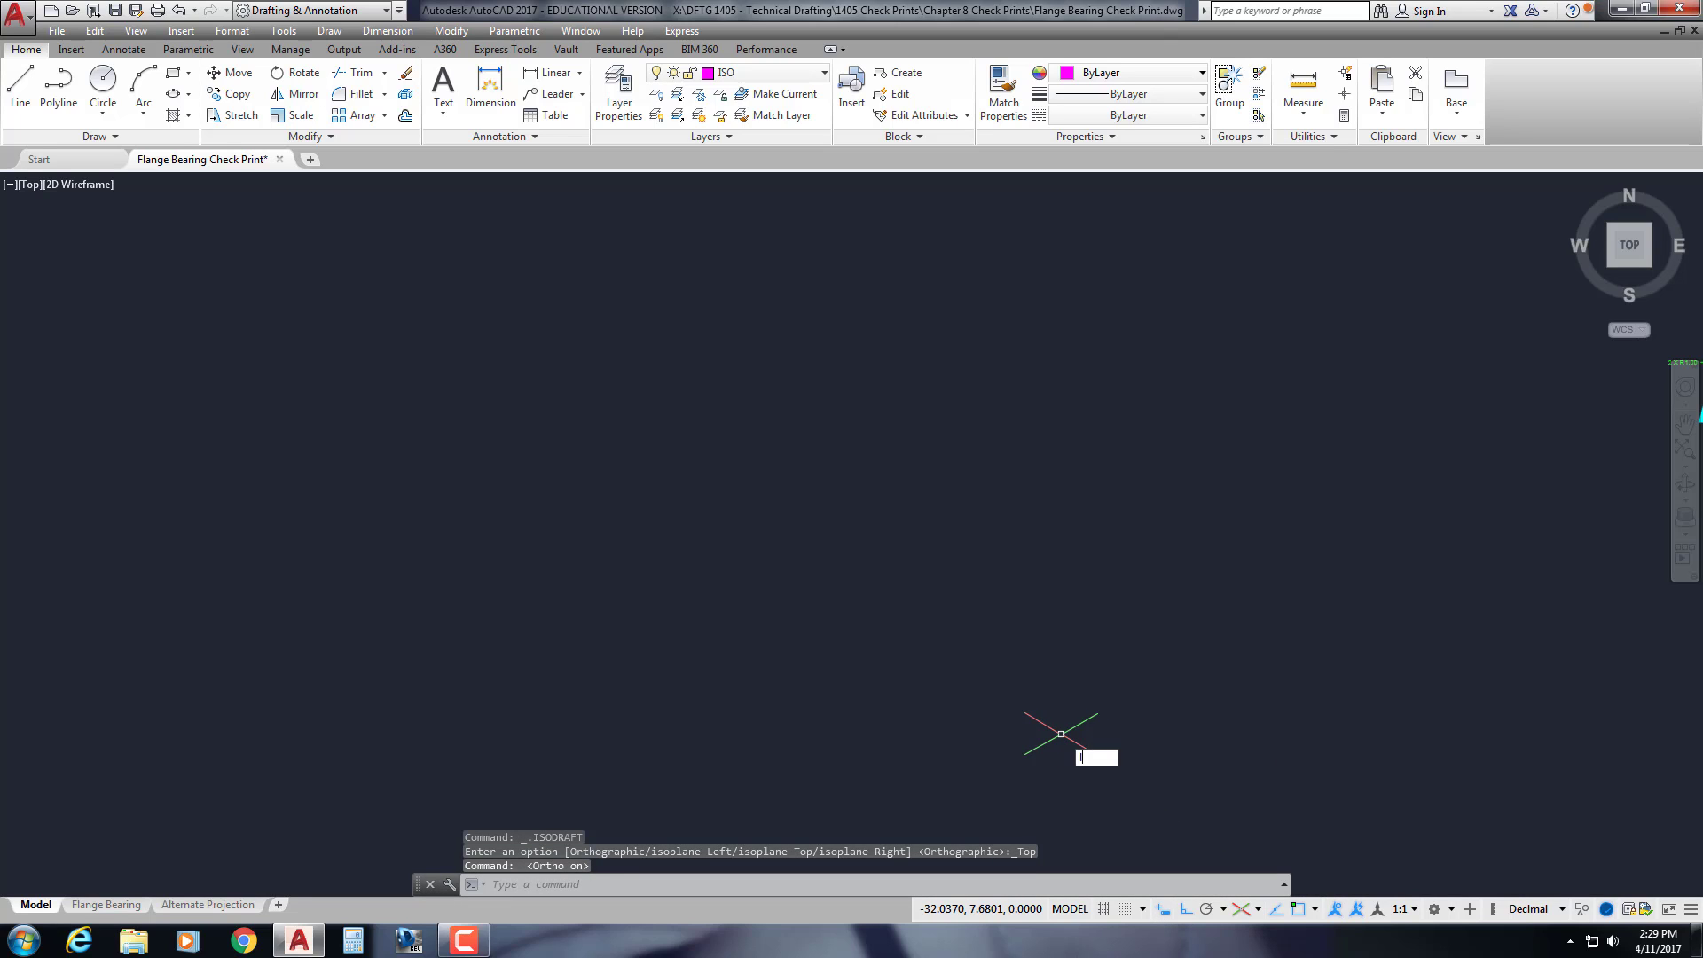
Draw an 8-unit line running down to the right at 330°
{"action": "type", "text": "l"}
{"action": "key", "text": "Return"}
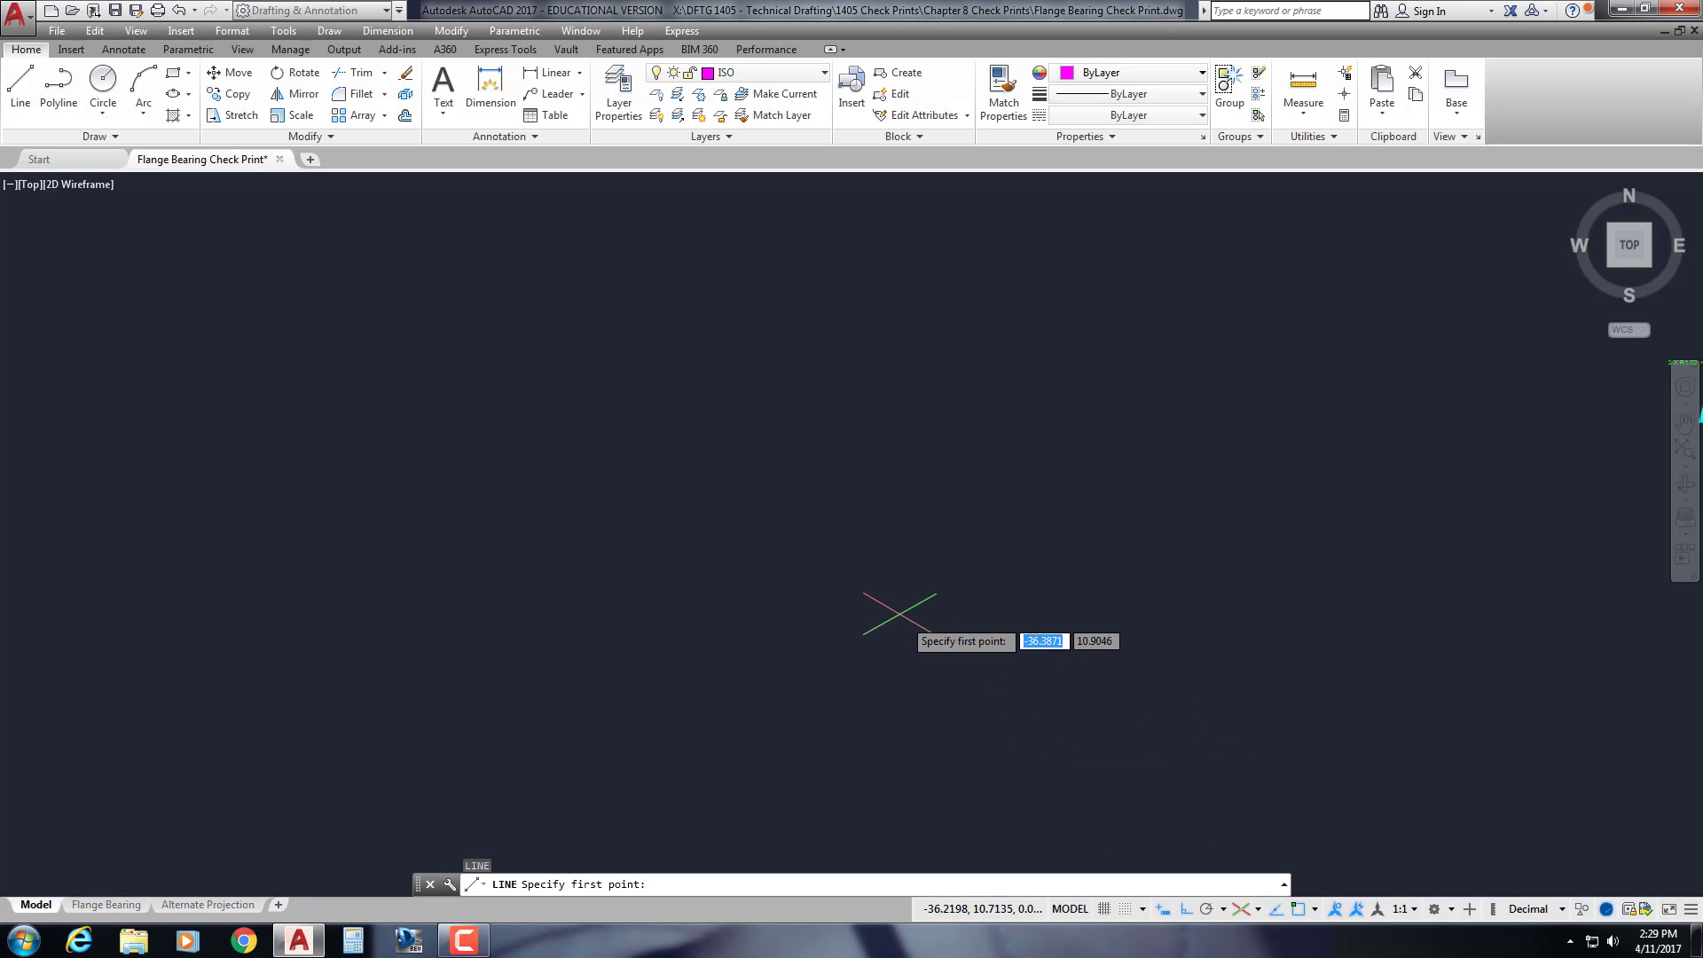
{"action": "left_click", "coordinate": [654, 375]}
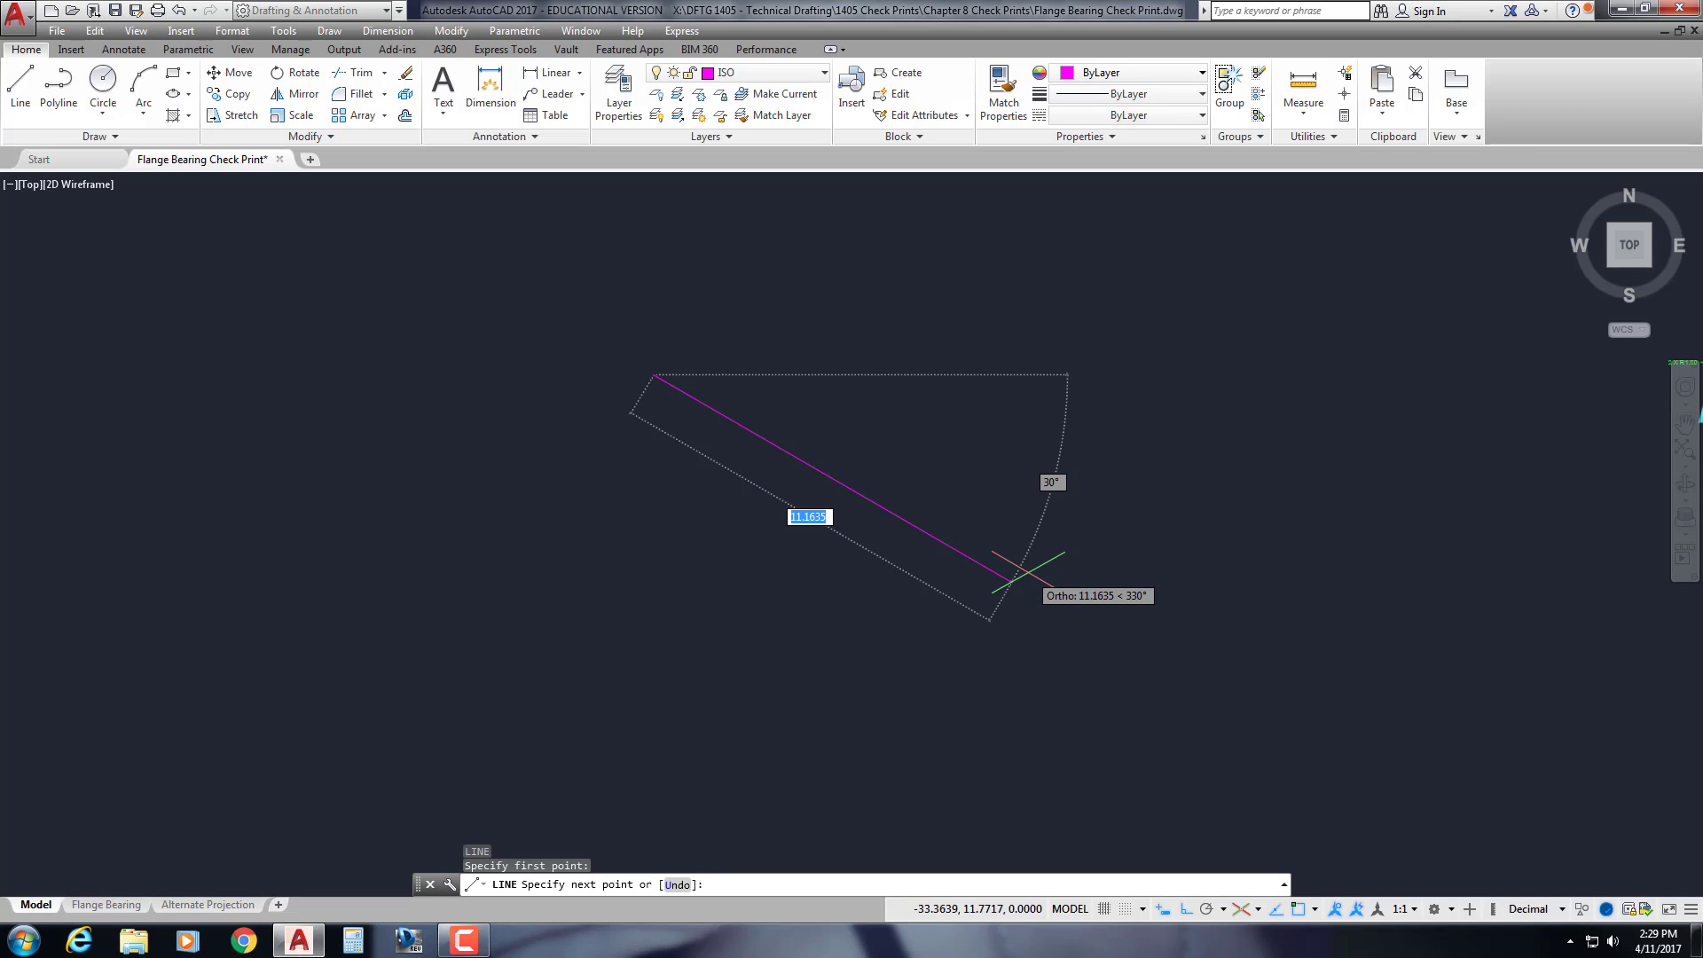
{"action": "type", "text": "8"}
{"action": "key", "text": "Return"}
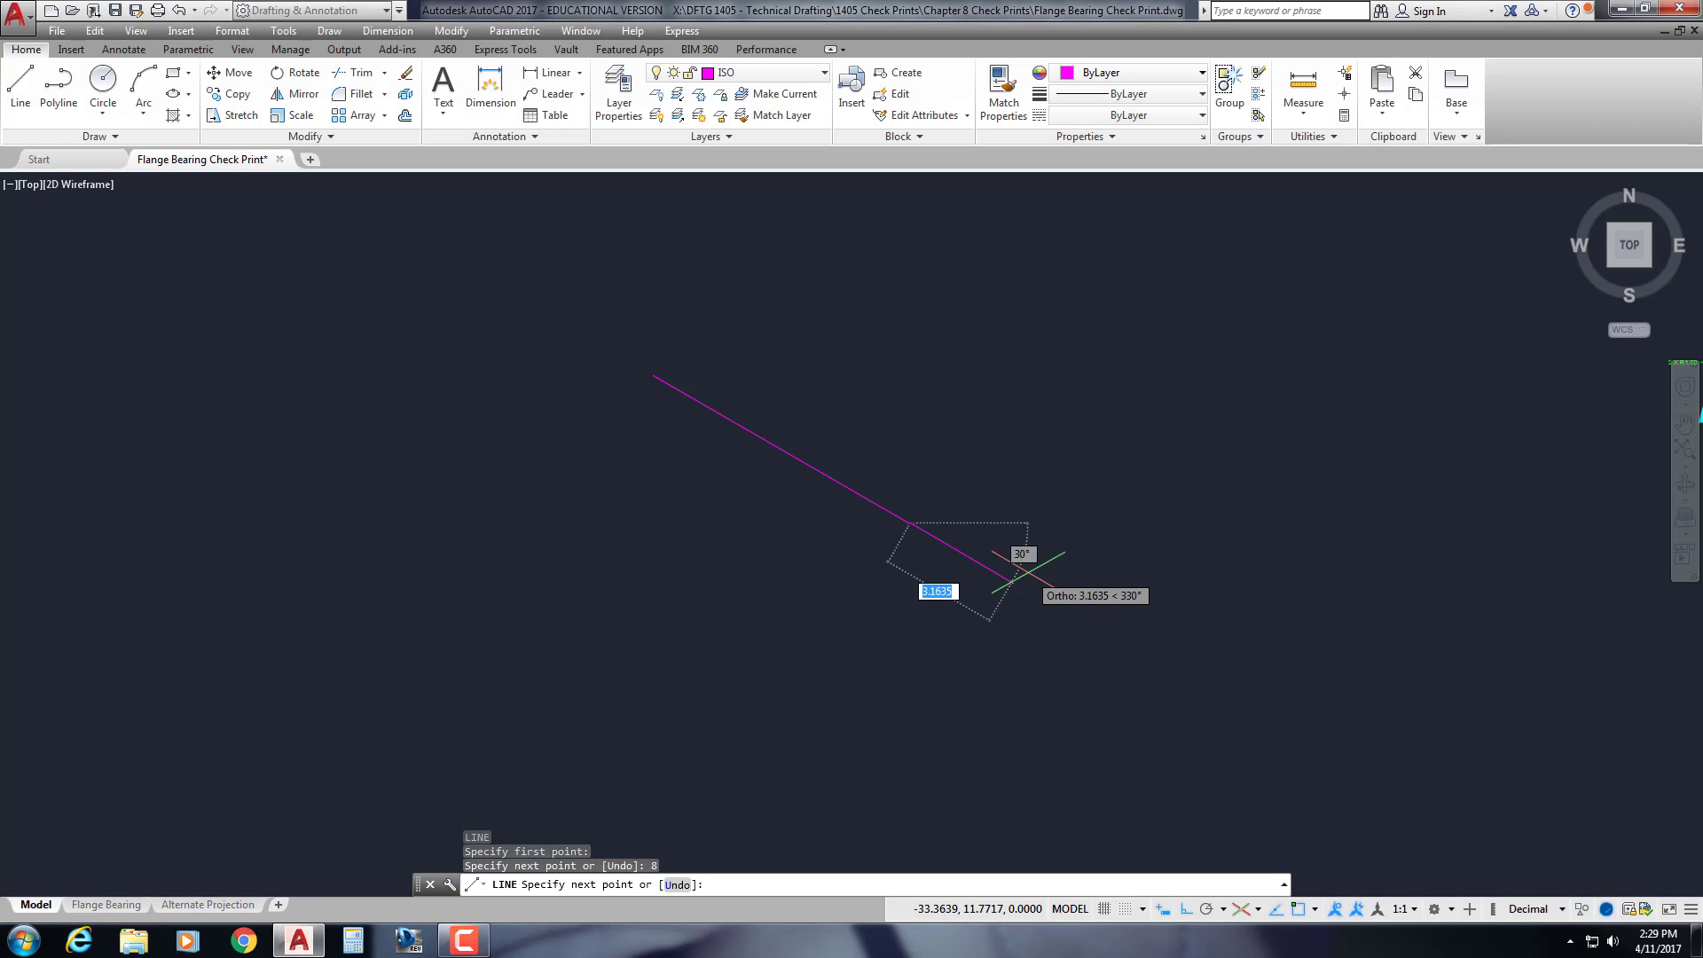
{"action": "key", "text": "Return"}
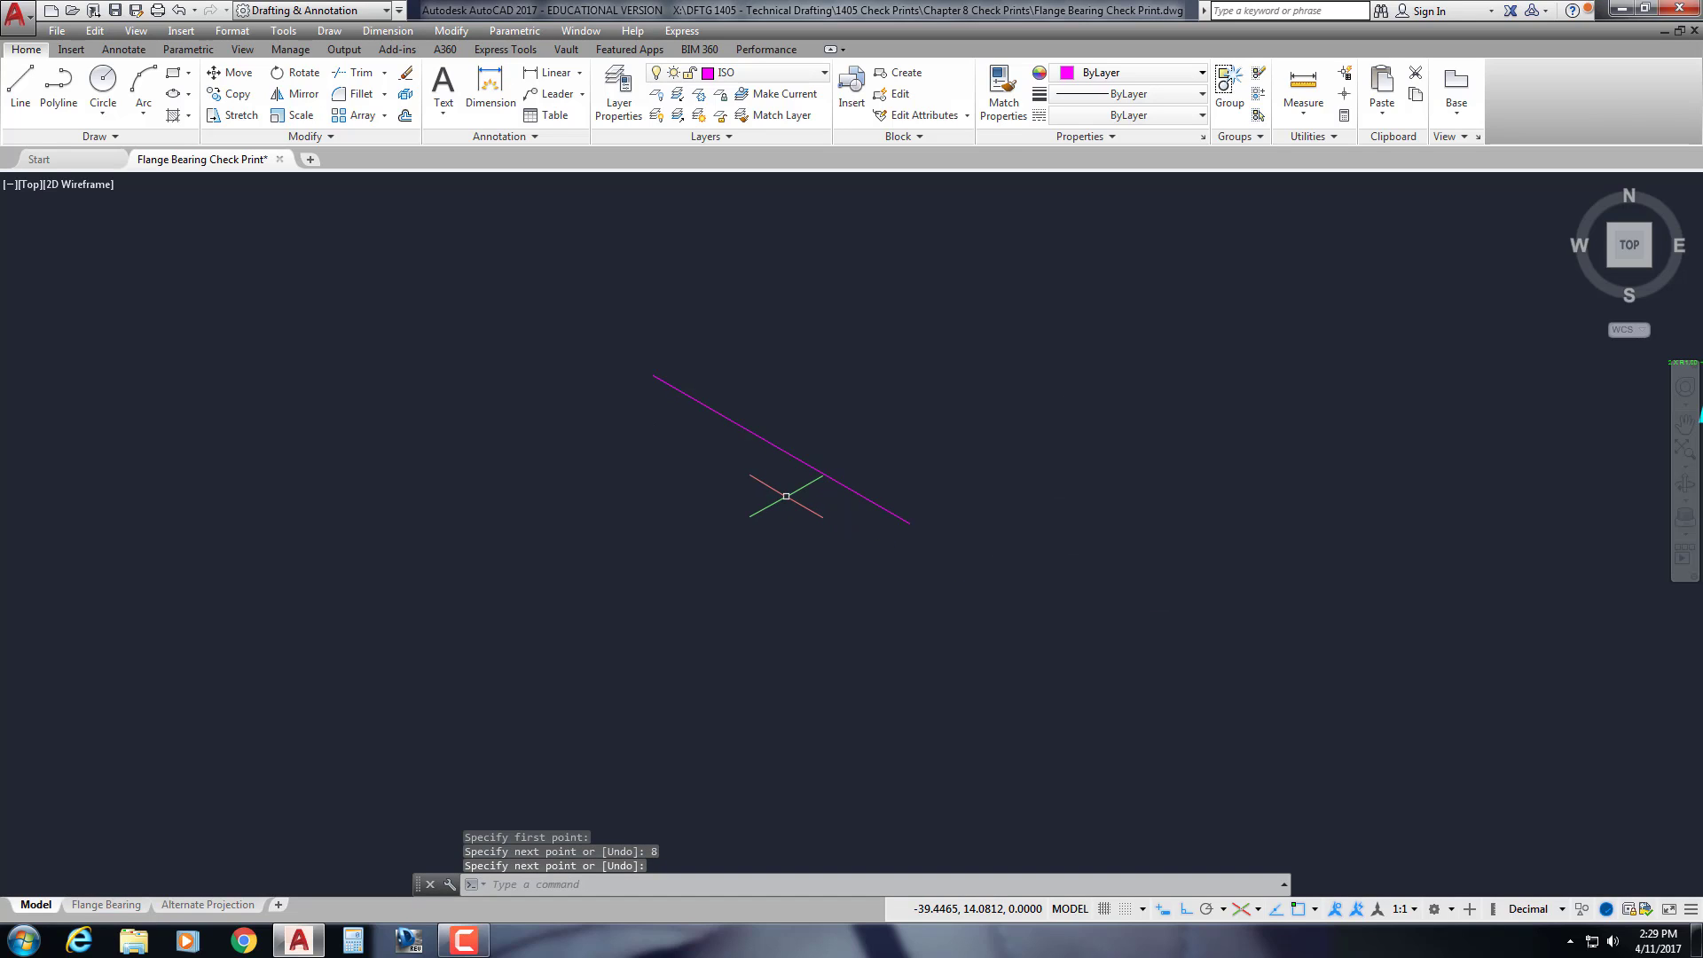
Draw a 4-diameter isocircle centred on the line
{"action": "left_click", "coordinate": [188, 99]}
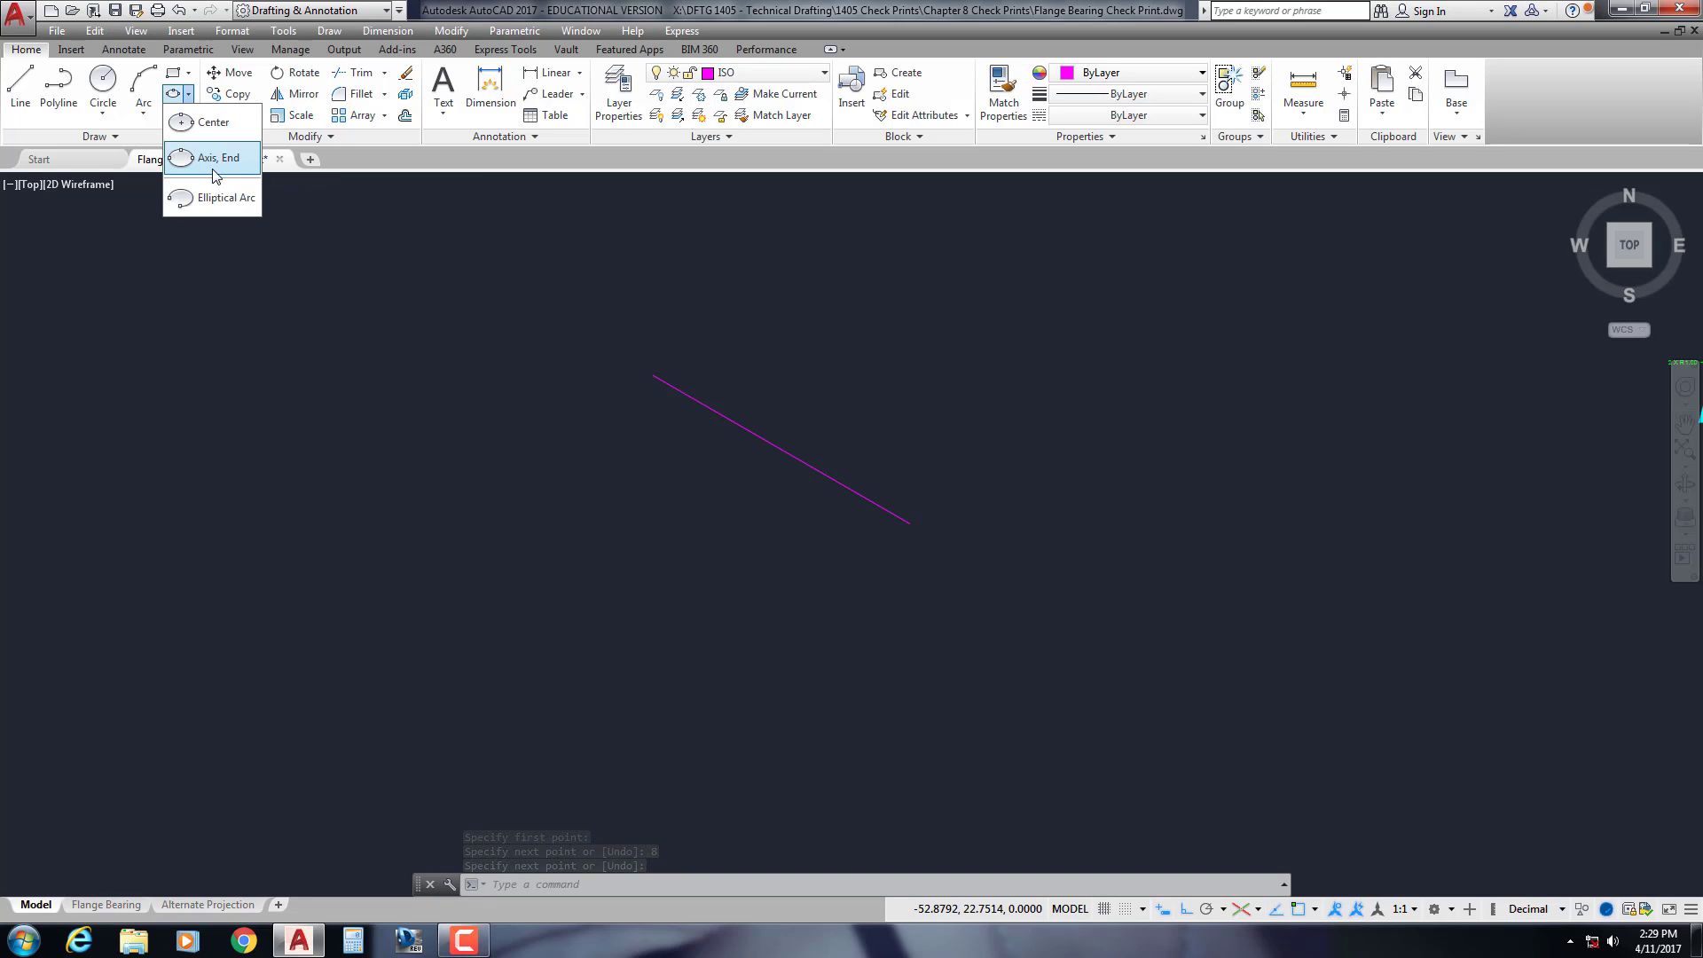
{"action": "left_click", "coordinate": [216, 160]}
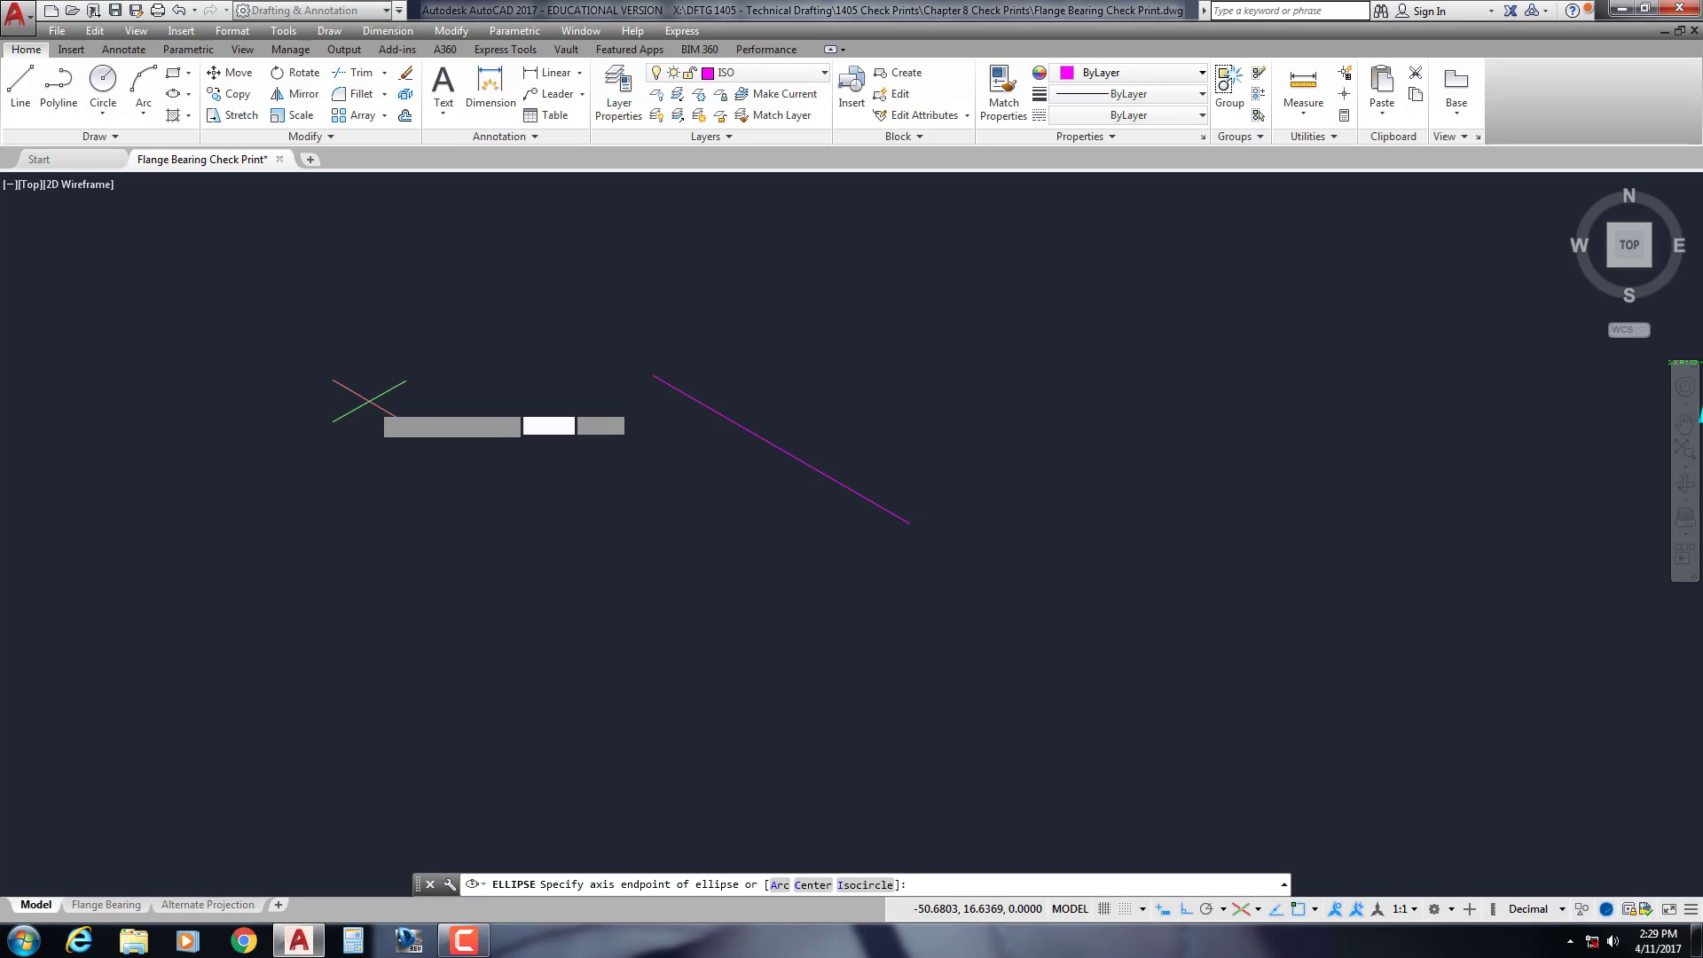
{"action": "type", "text": "i"}
{"action": "key", "text": "Return"}
{"action": "left_click", "coordinate": [781, 450]}
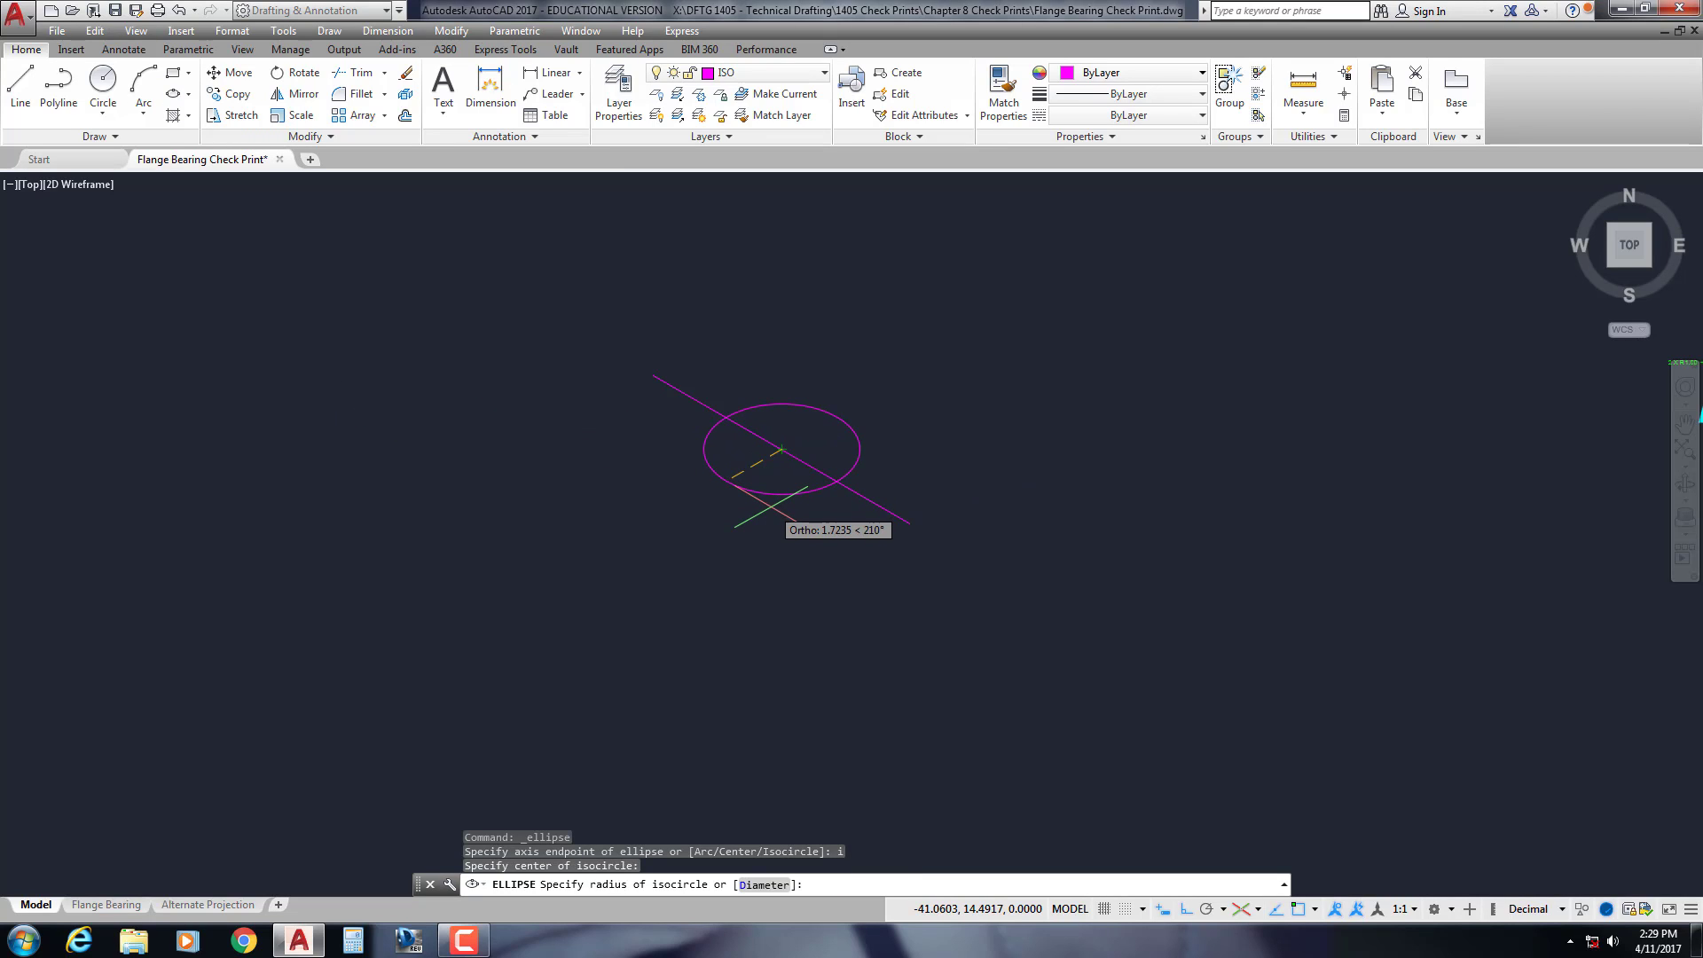
{"action": "type", "text": "d"}
{"action": "key", "text": "Return"}
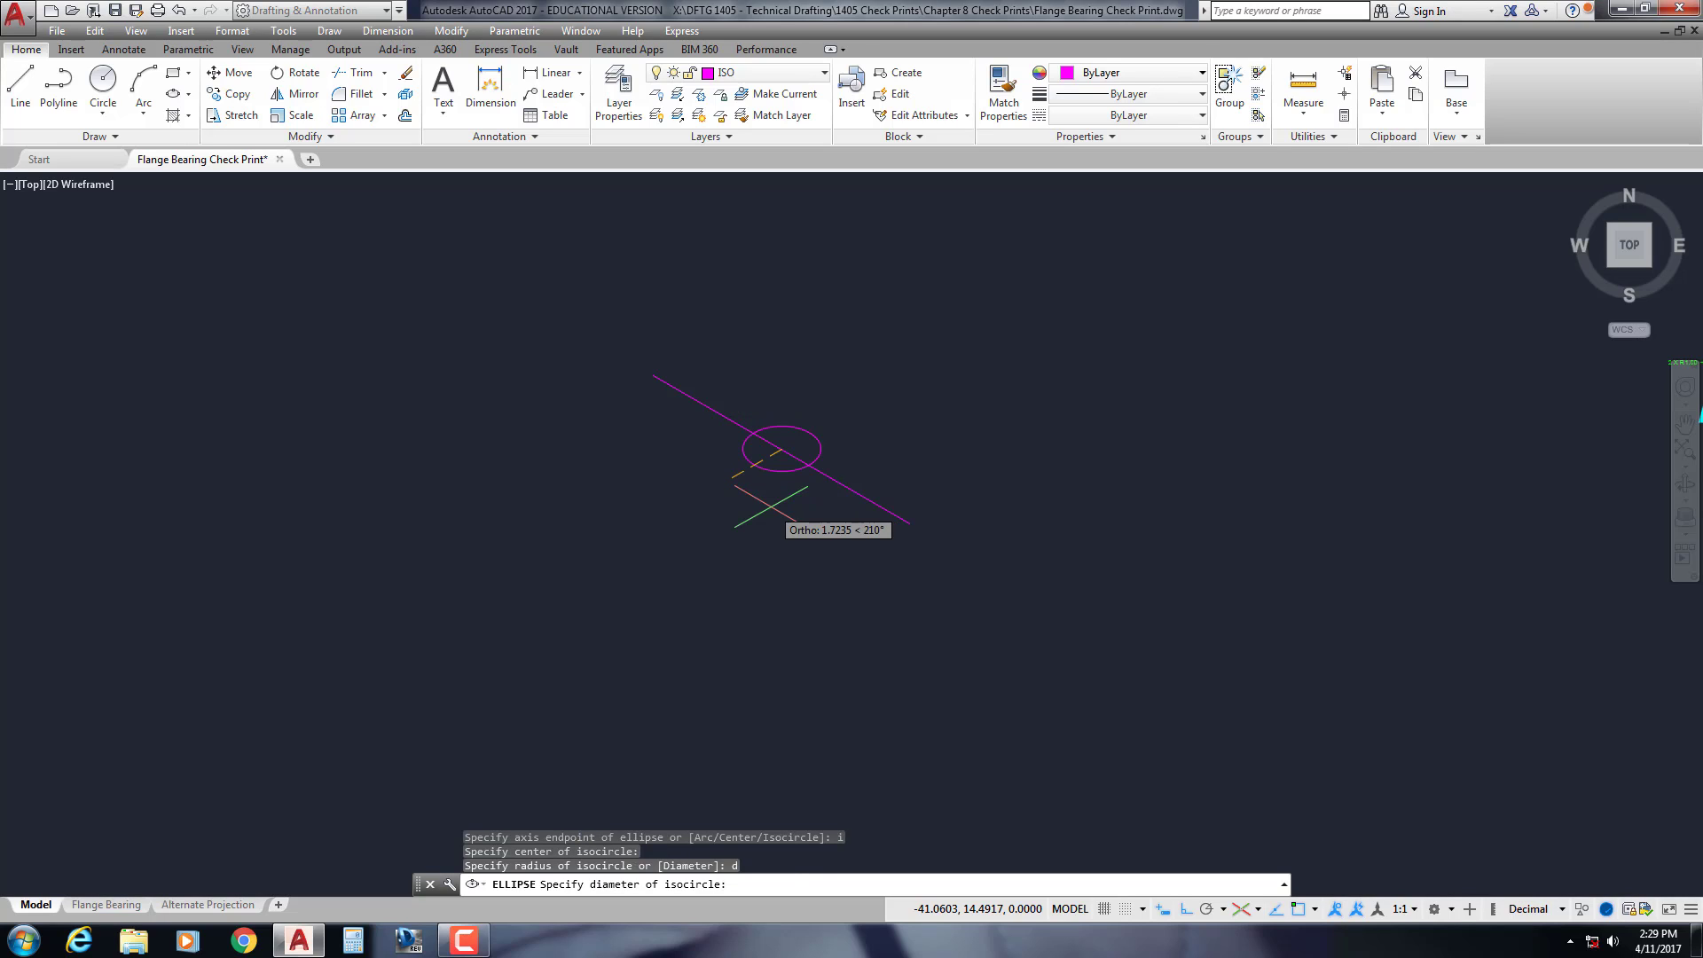
{"action": "type", "text": "4"}
{"action": "key", "text": "Return"}
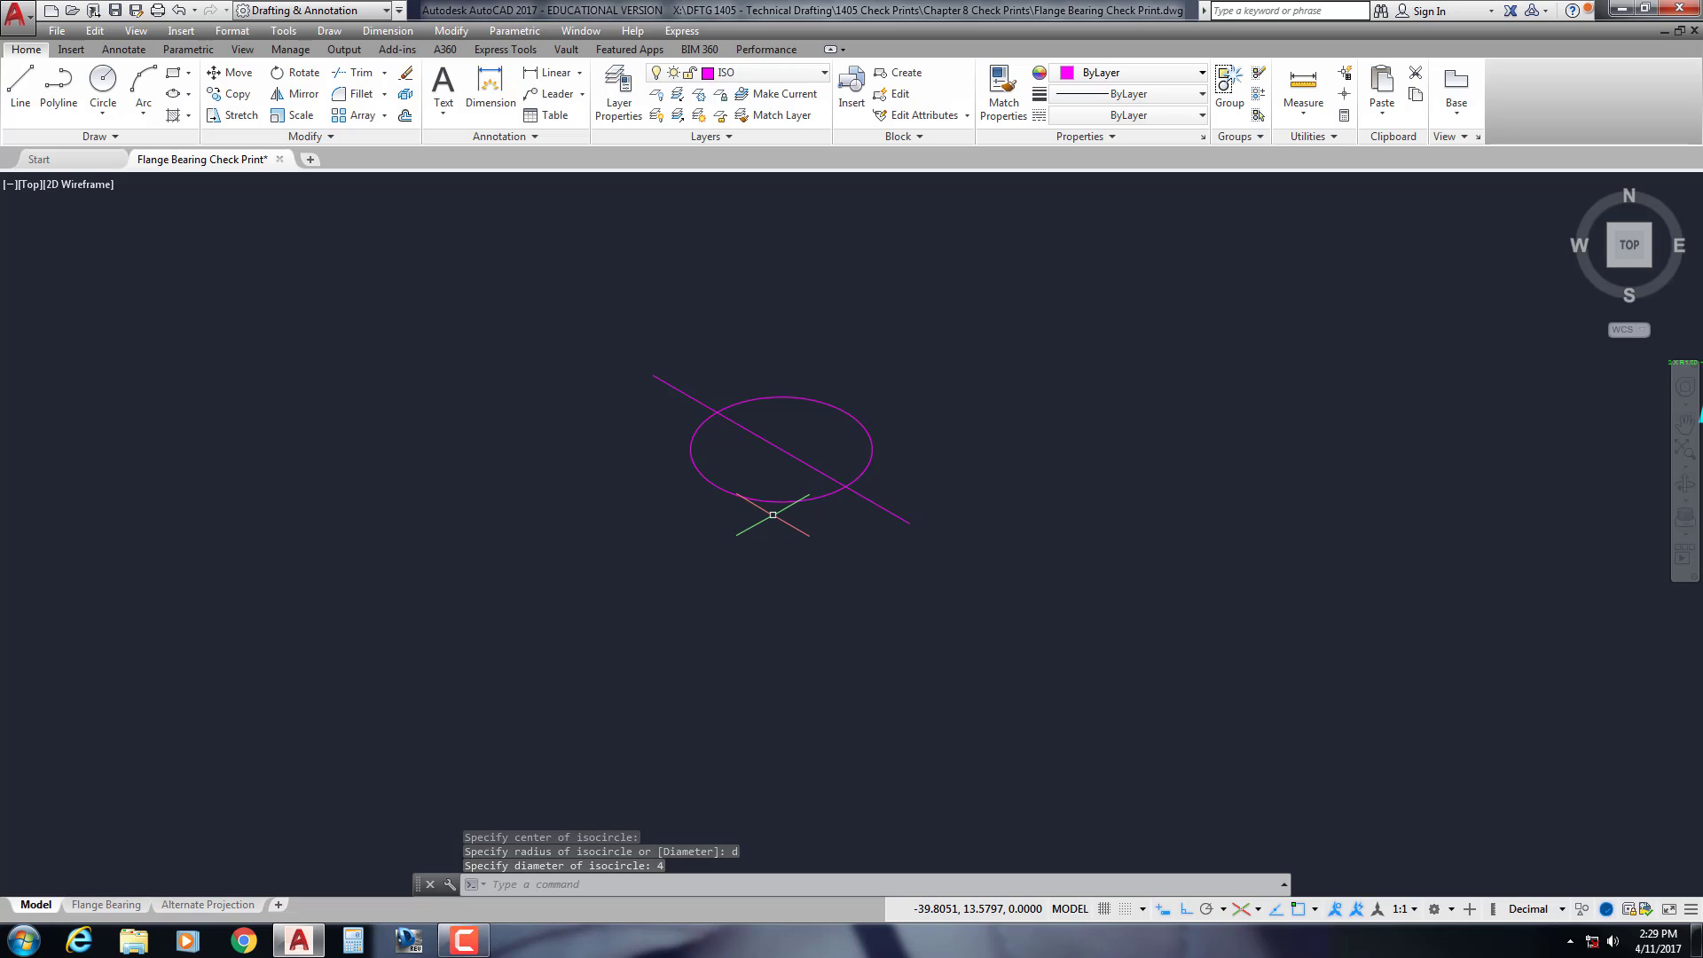
Add radius-1 isocircles centred at the line's lower and upper ends
{"action": "left_click", "coordinate": [173, 93]}
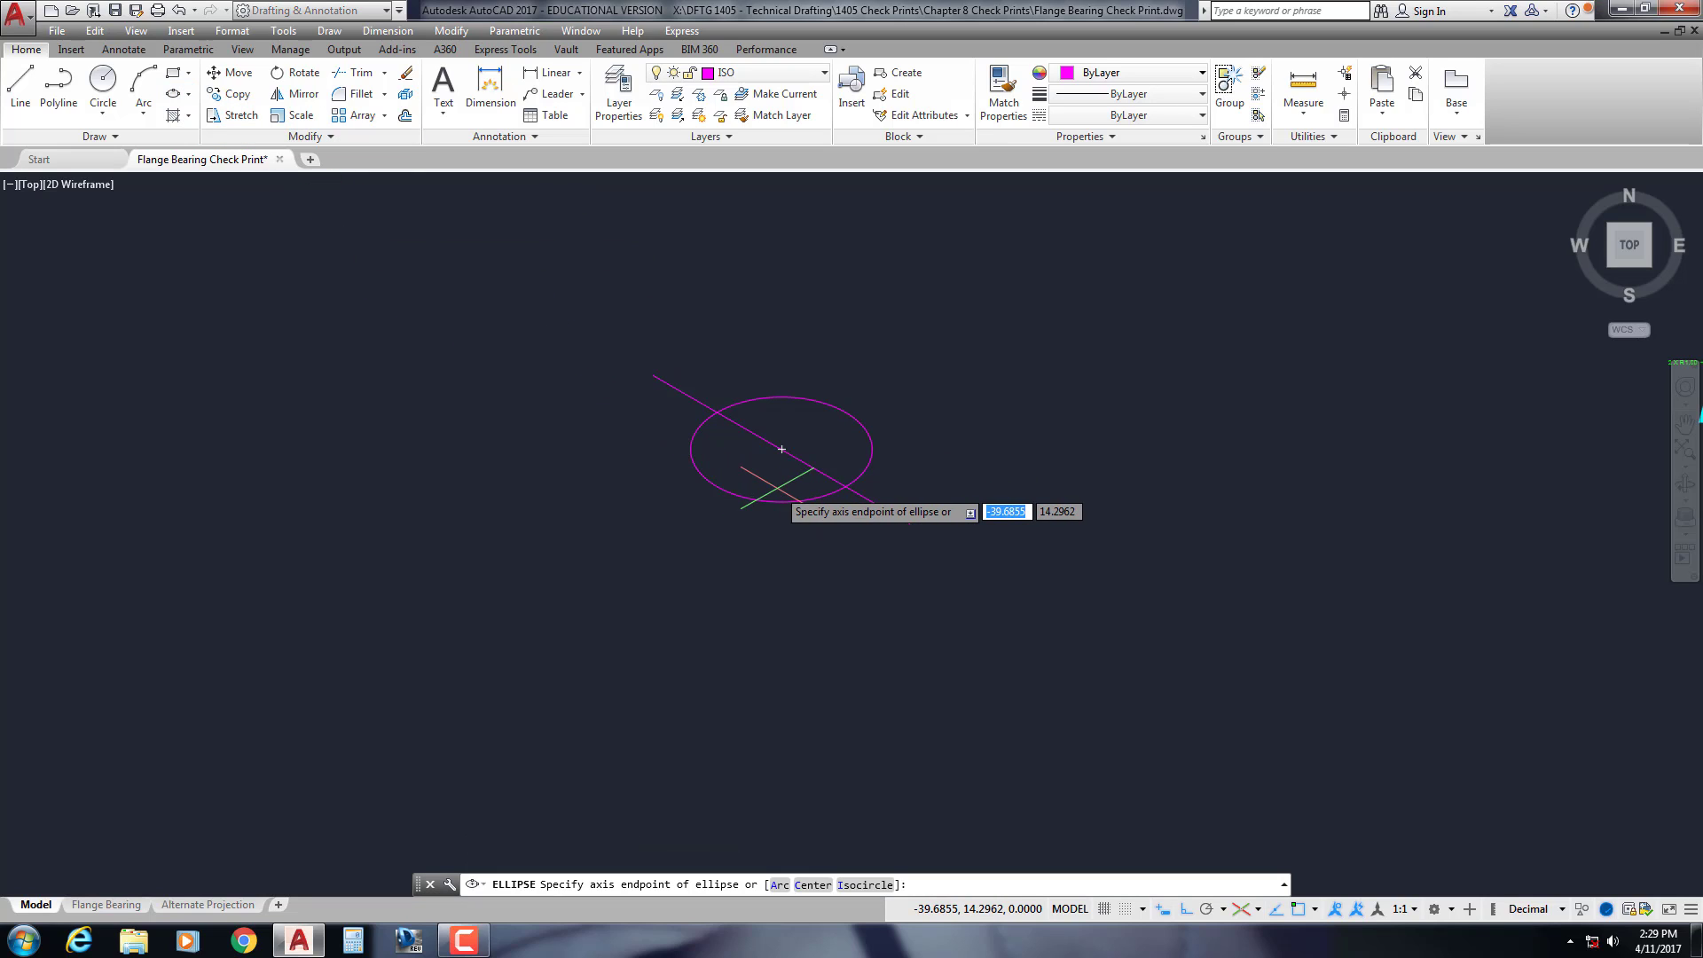
{"action": "type", "text": "i"}
{"action": "key", "text": "Return"}
{"action": "left_click", "coordinate": [910, 523]}
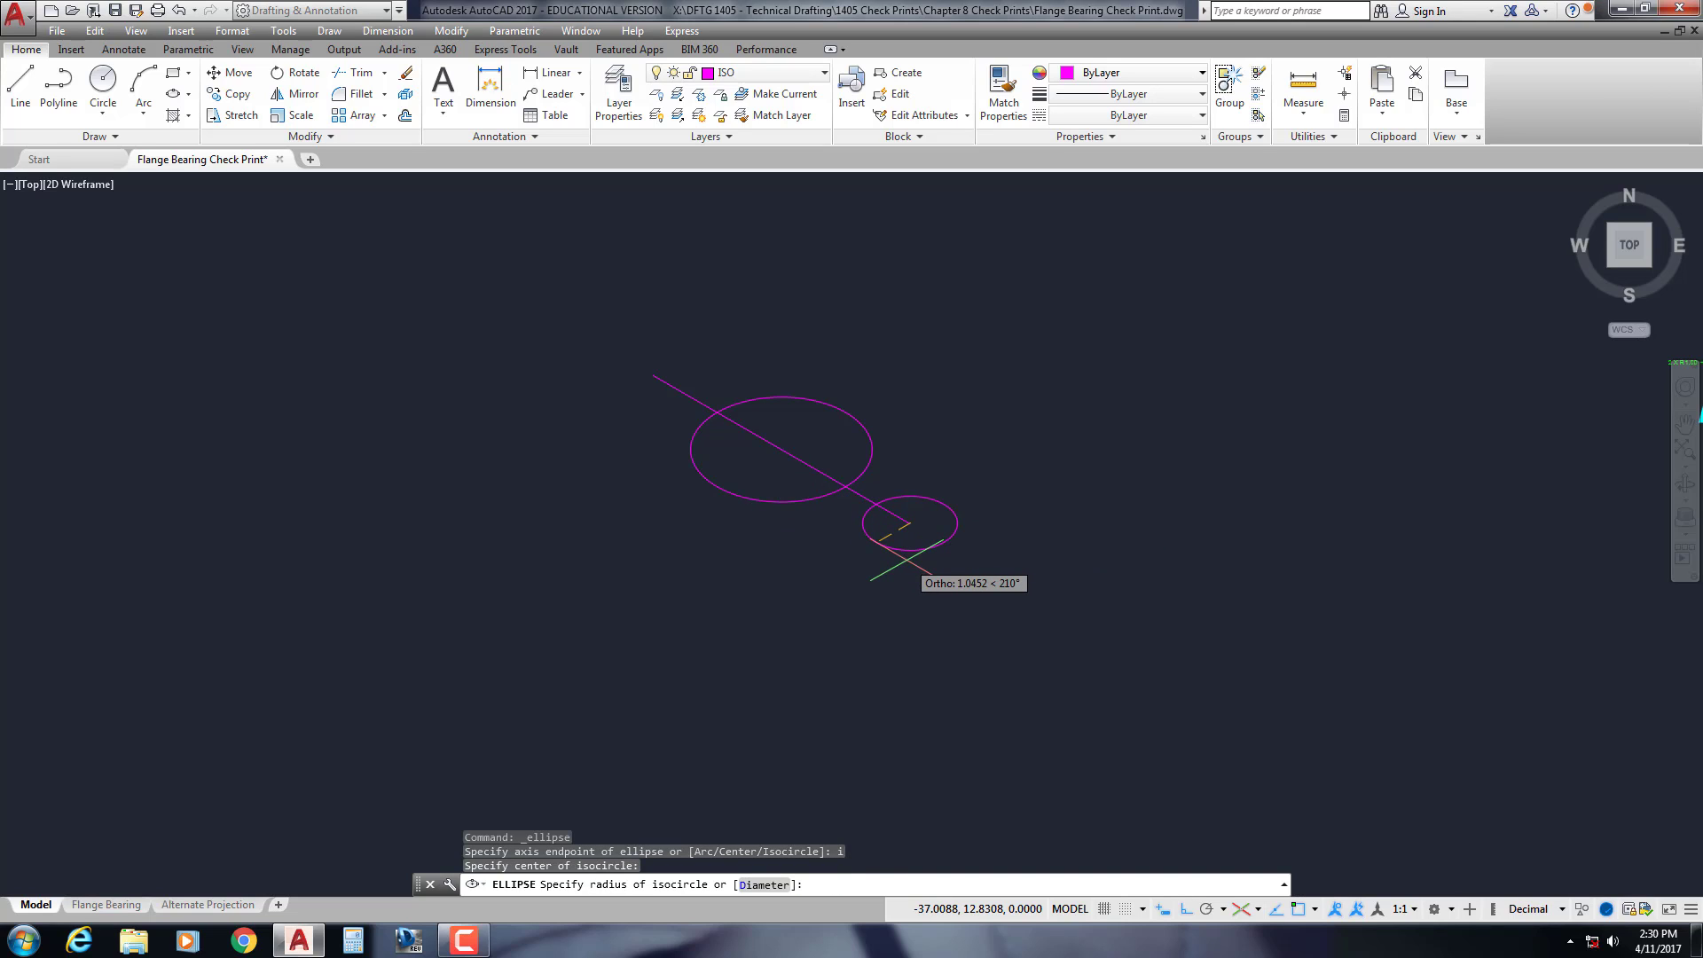
{"action": "type", "text": "1"}
{"action": "key", "text": "Return"}
{"action": "key", "text": "Return"}
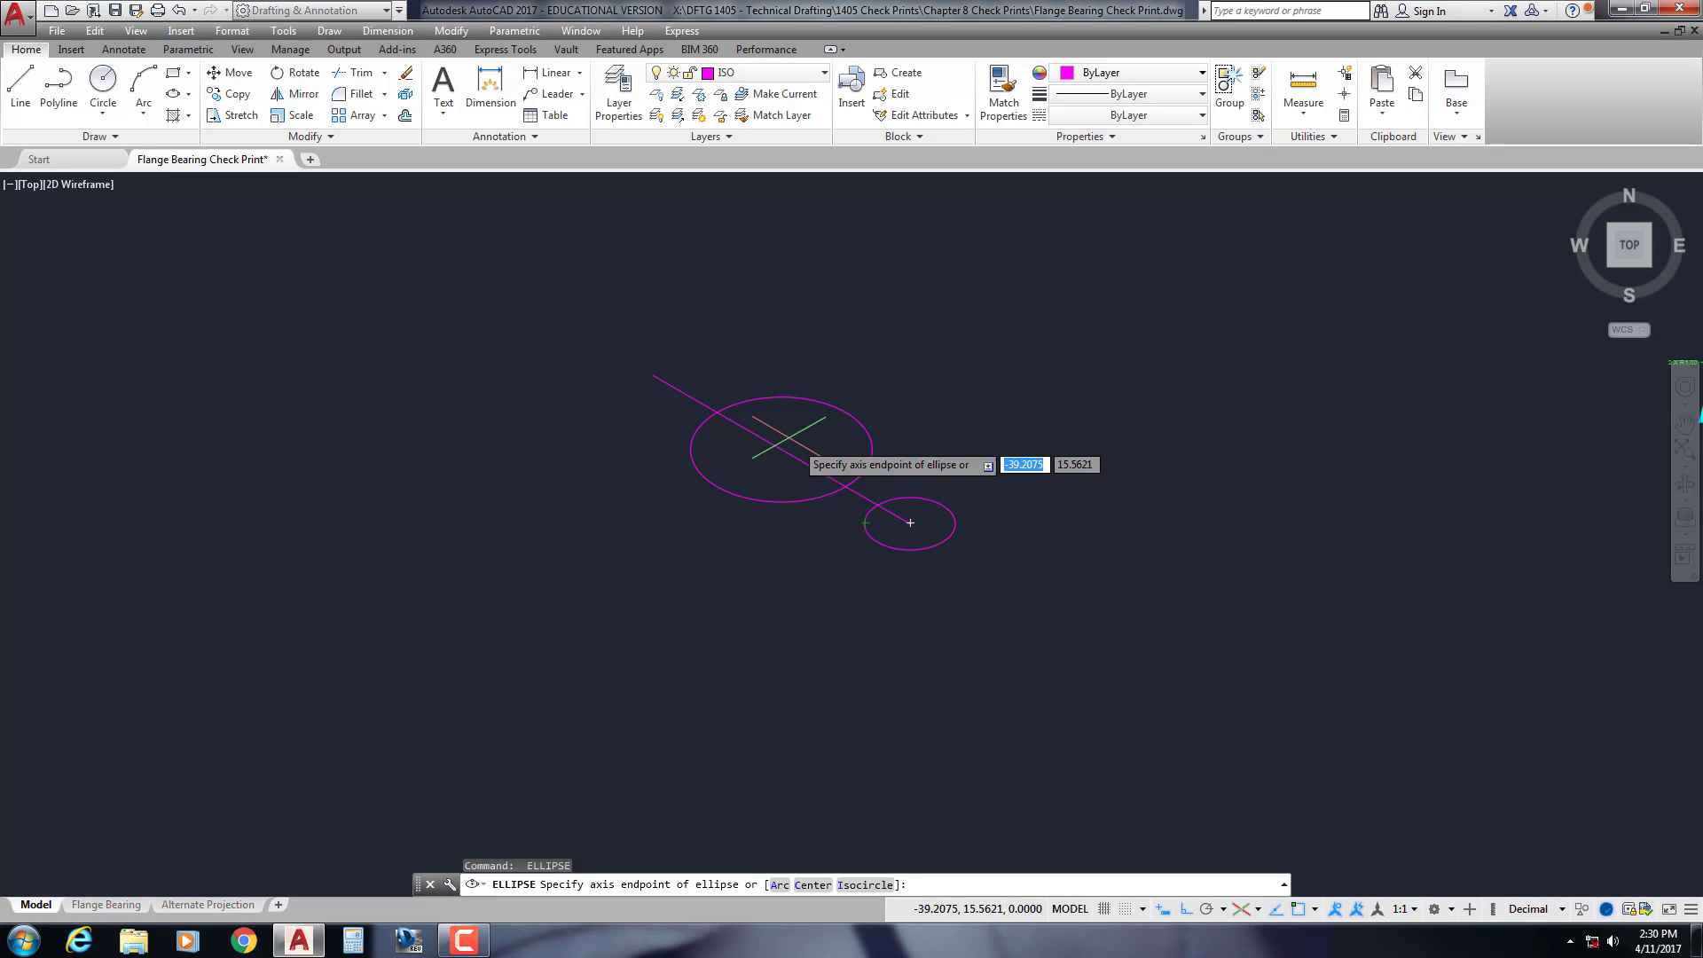
{"action": "type", "text": "i"}
{"action": "key", "text": "Return"}
{"action": "left_click", "coordinate": [653, 374]}
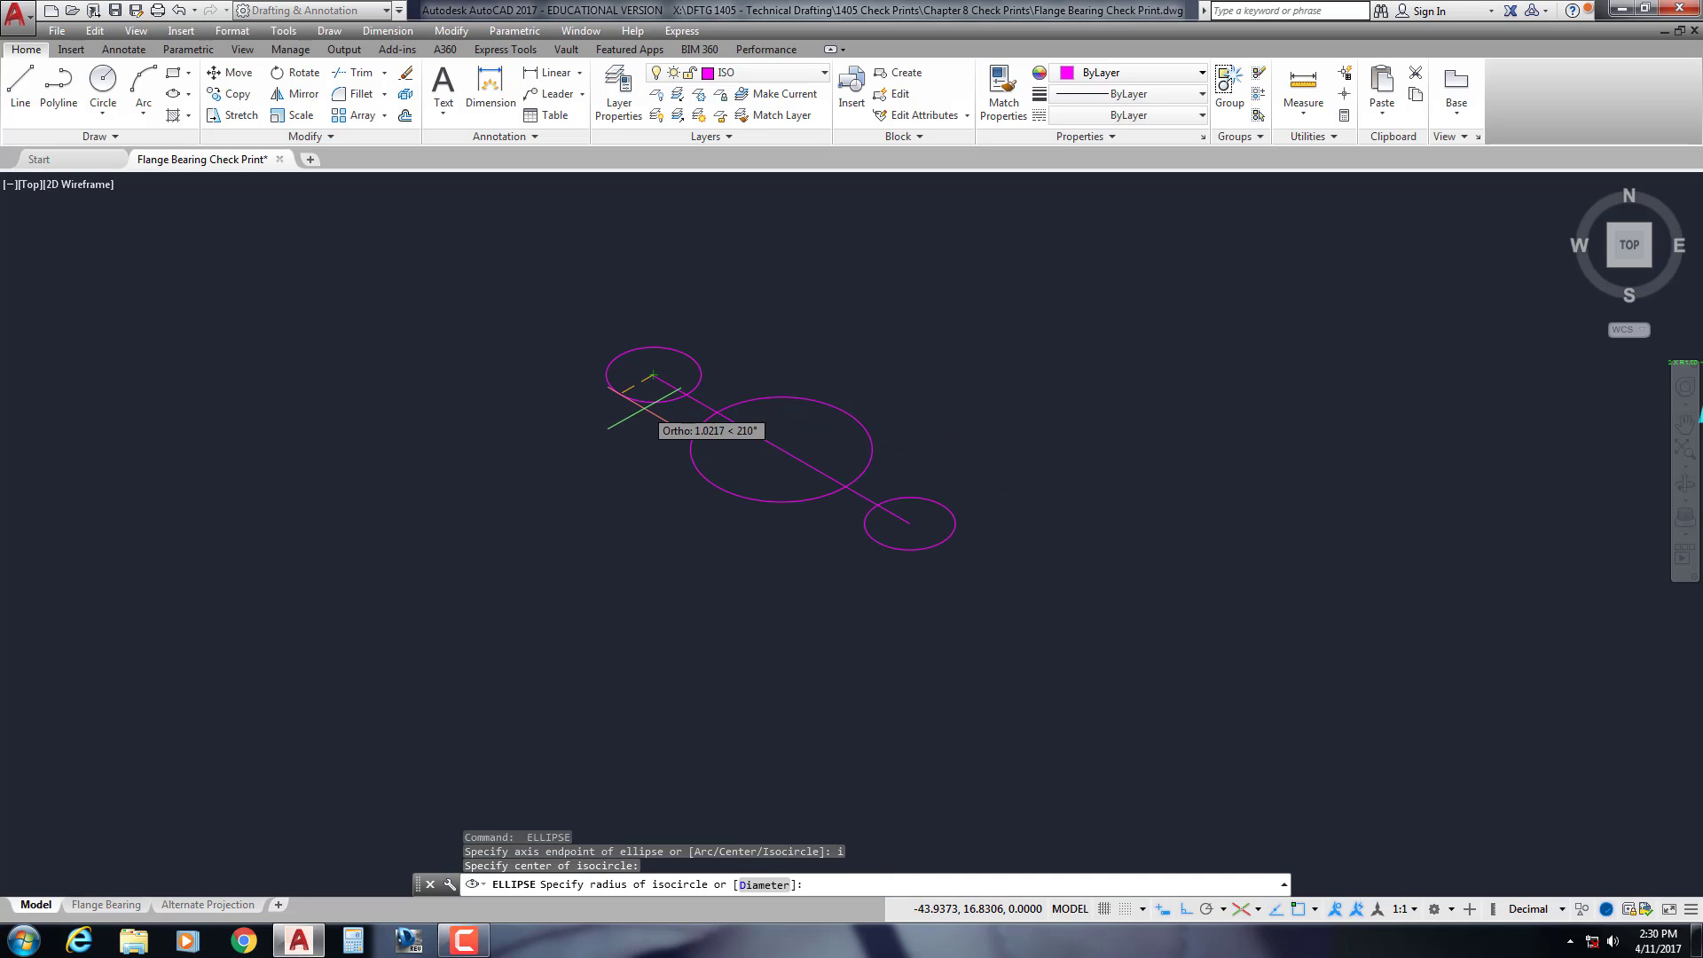
{"action": "type", "text": "1"}
{"action": "key", "text": "Return"}
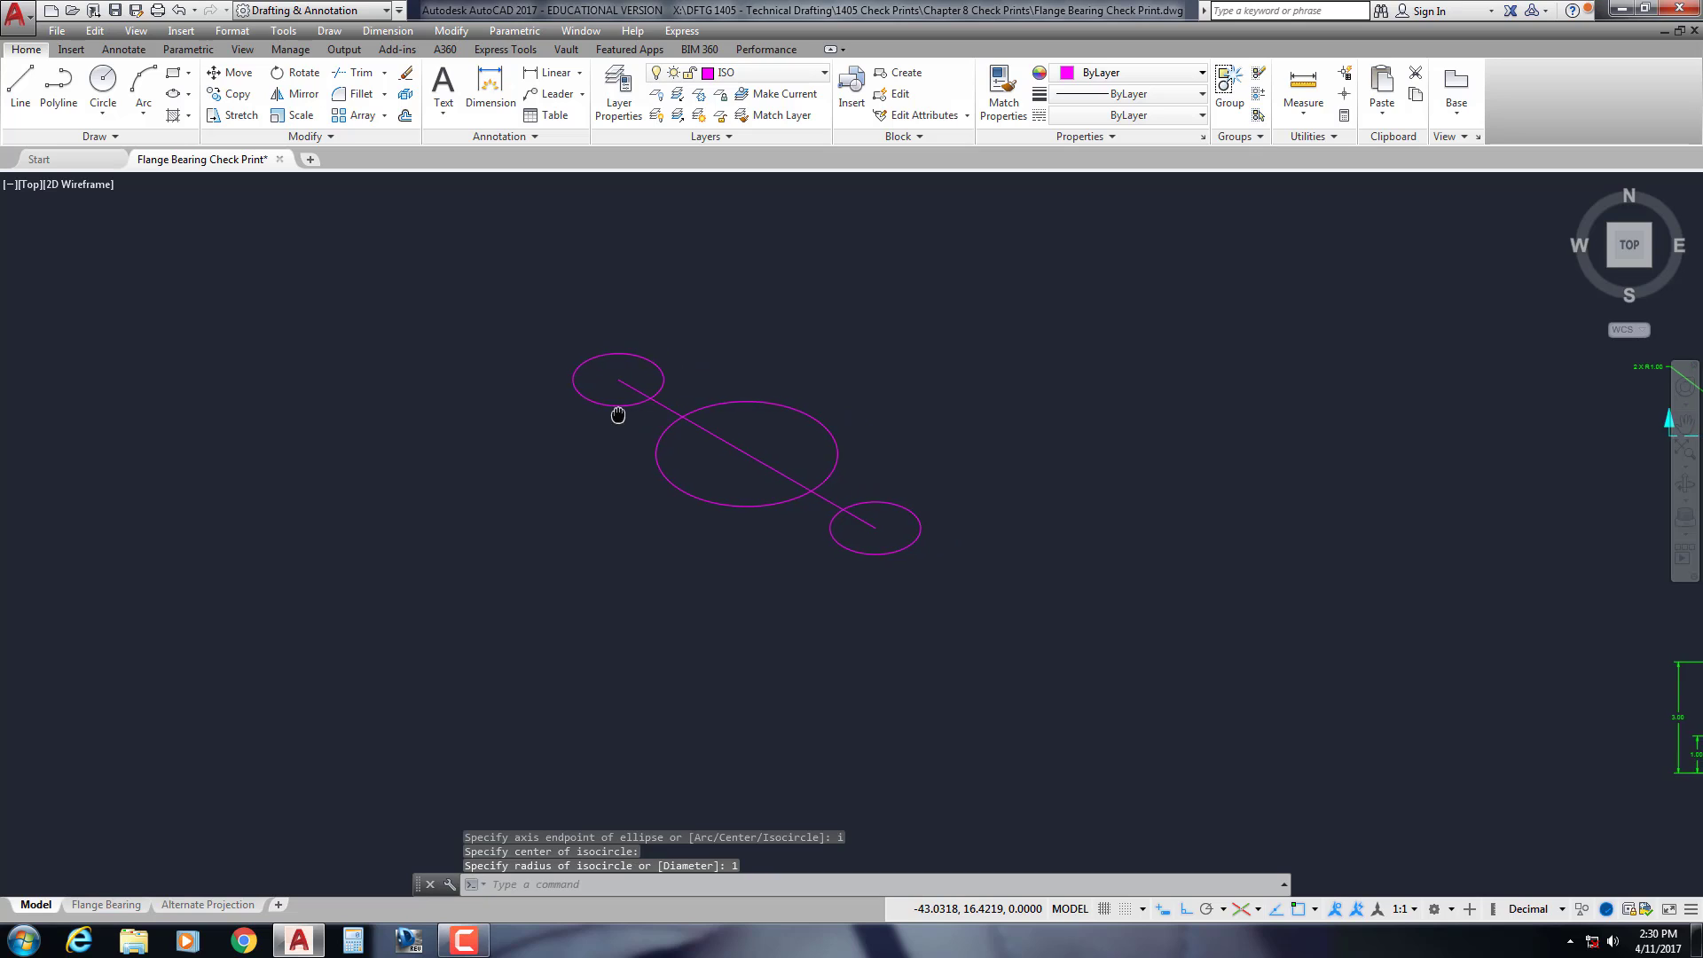
Erase the diagonal construction line
{"action": "scroll", "coordinate": [754, 422], "scroll_direction": "up", "scroll_amount": 2}
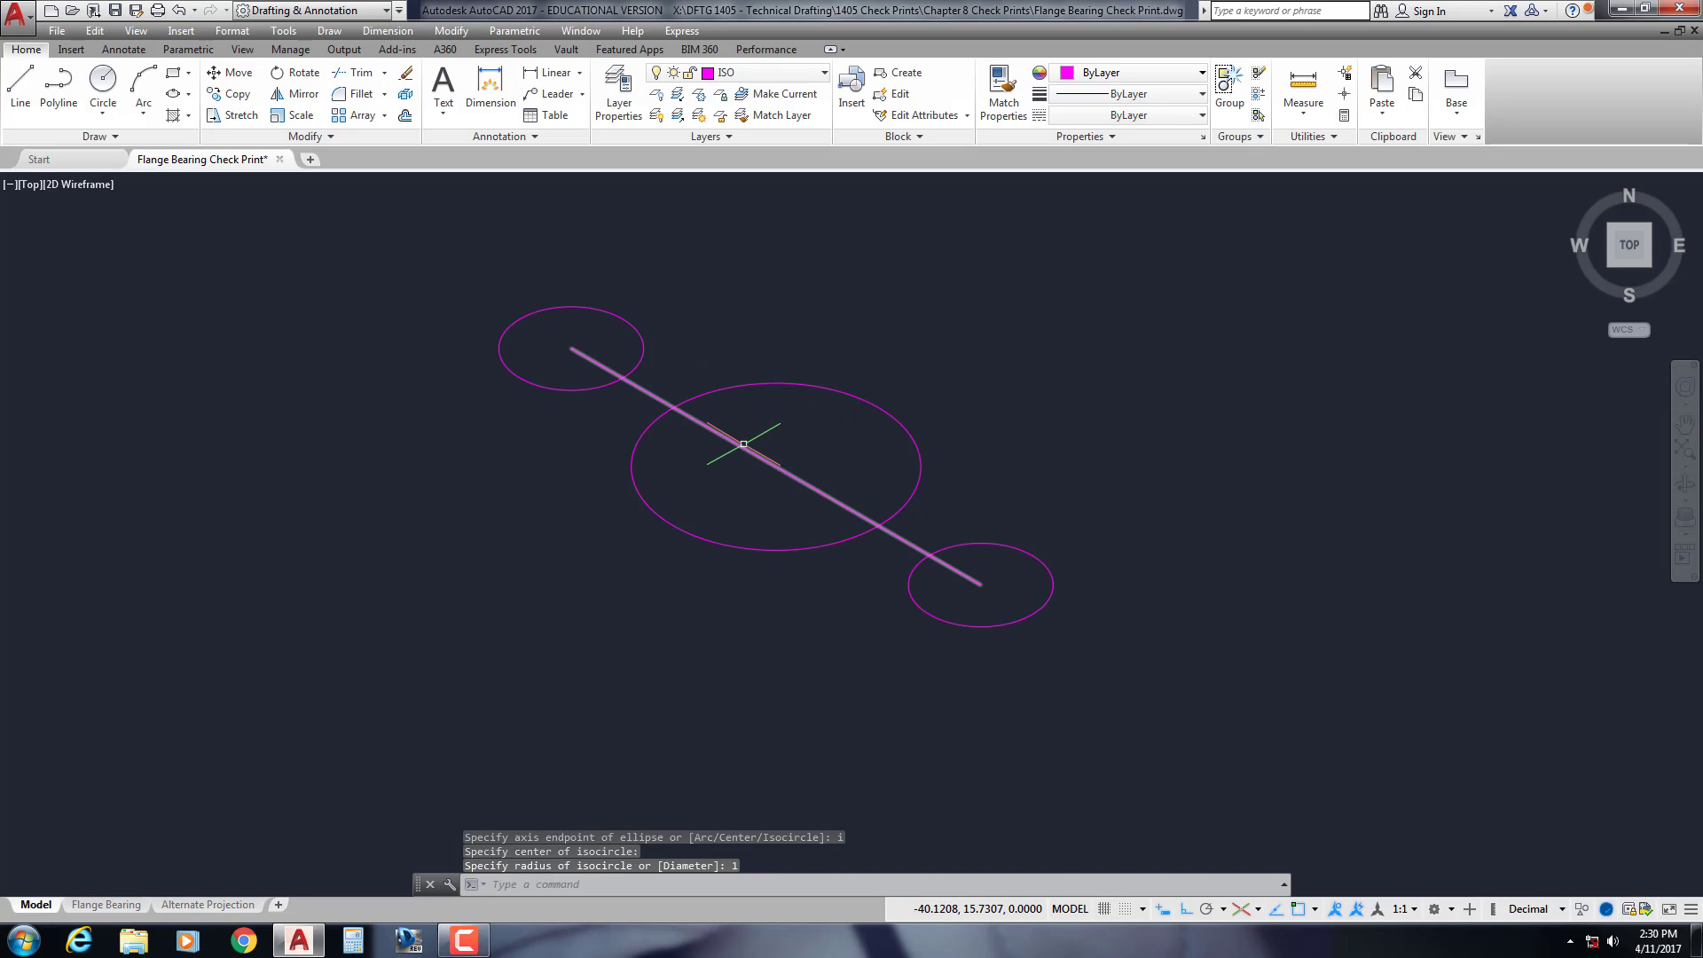
{"action": "left_click", "coordinate": [743, 442]}
{"action": "key", "text": "Delete"}
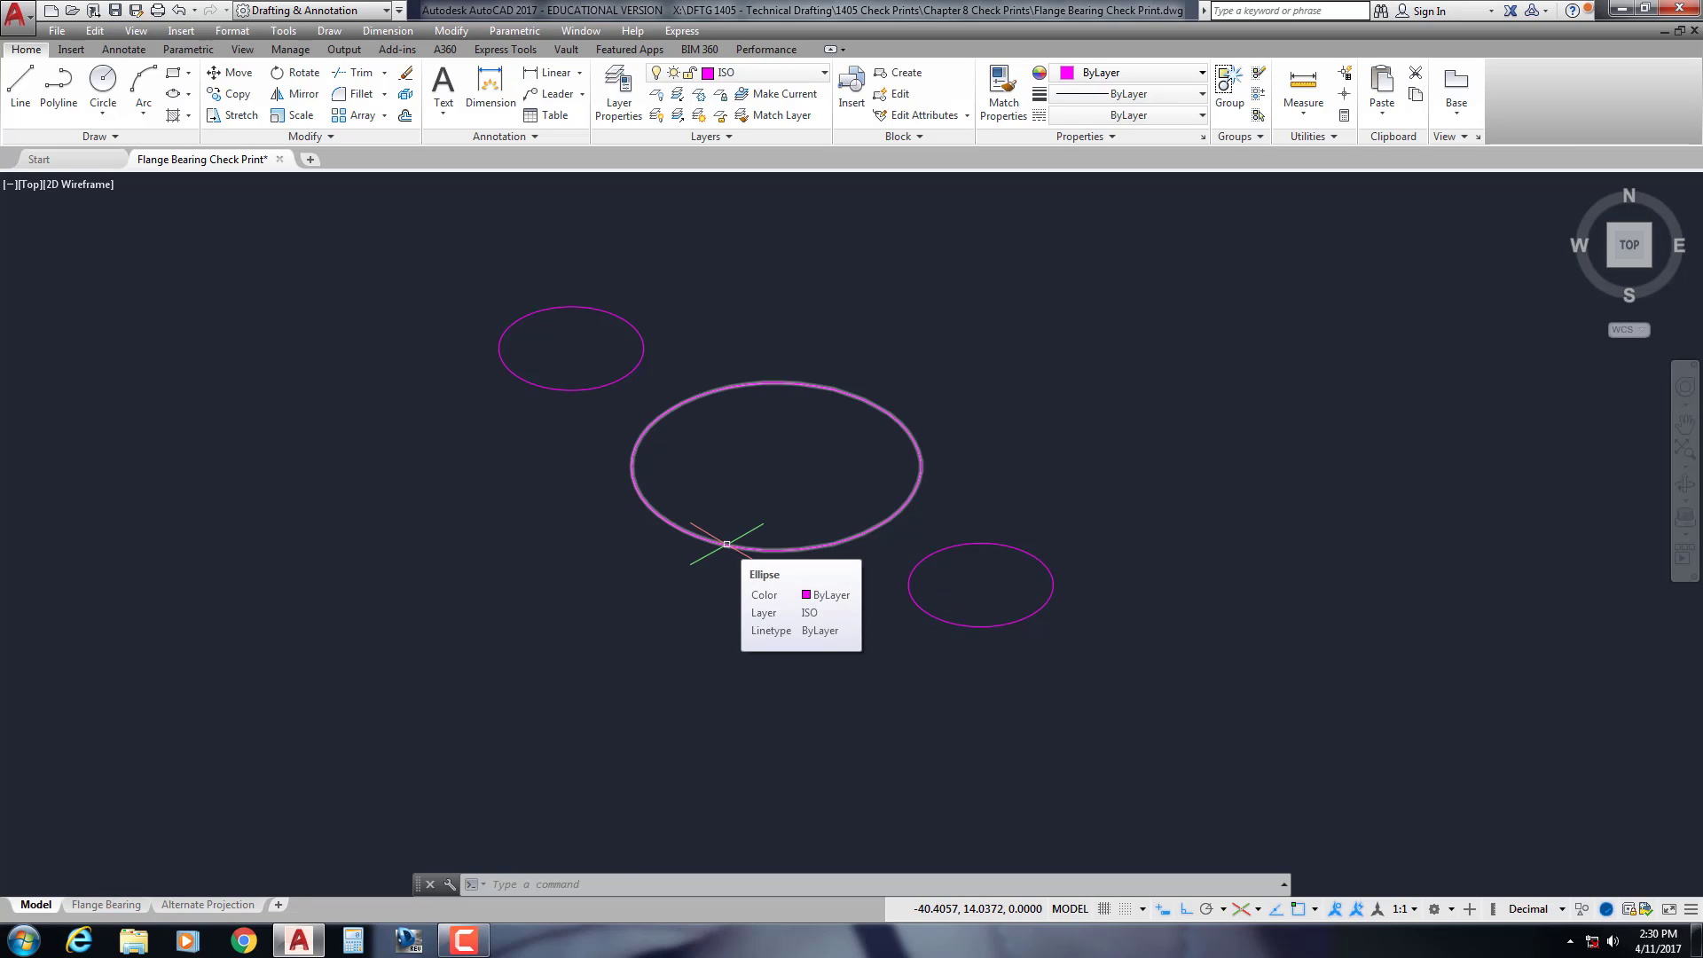
Start a line snapped with Nearest onto the lower-right small isocircle
{"action": "type", "text": "l"}
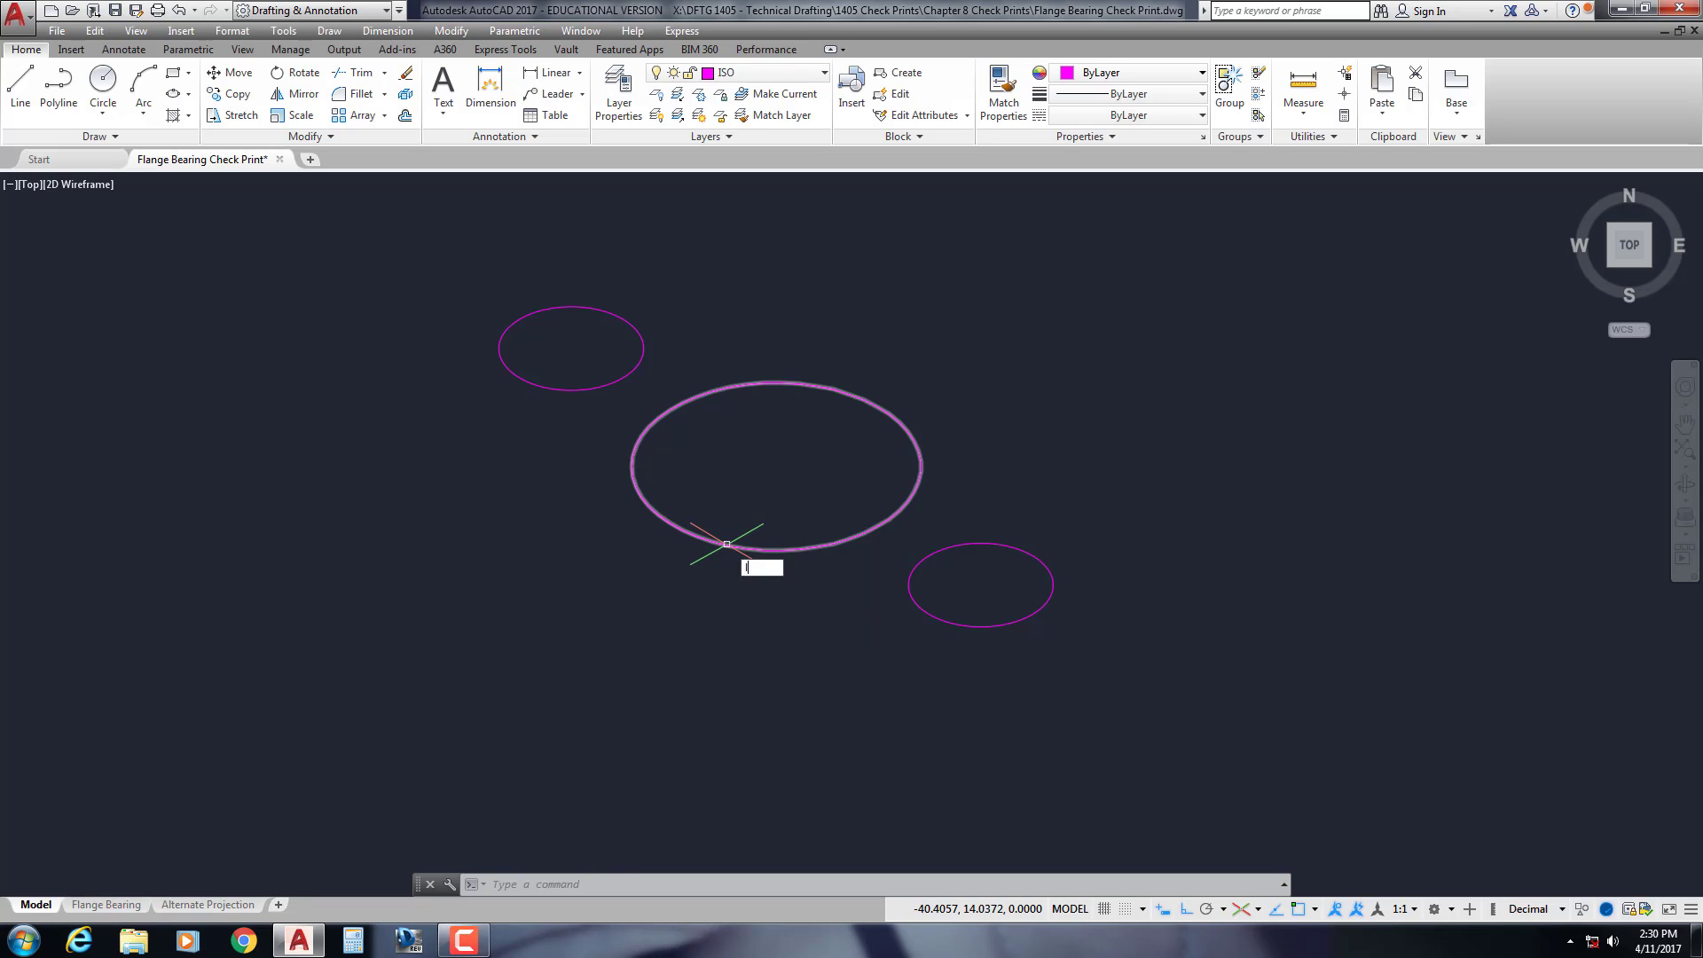
{"action": "key", "text": "Return"}
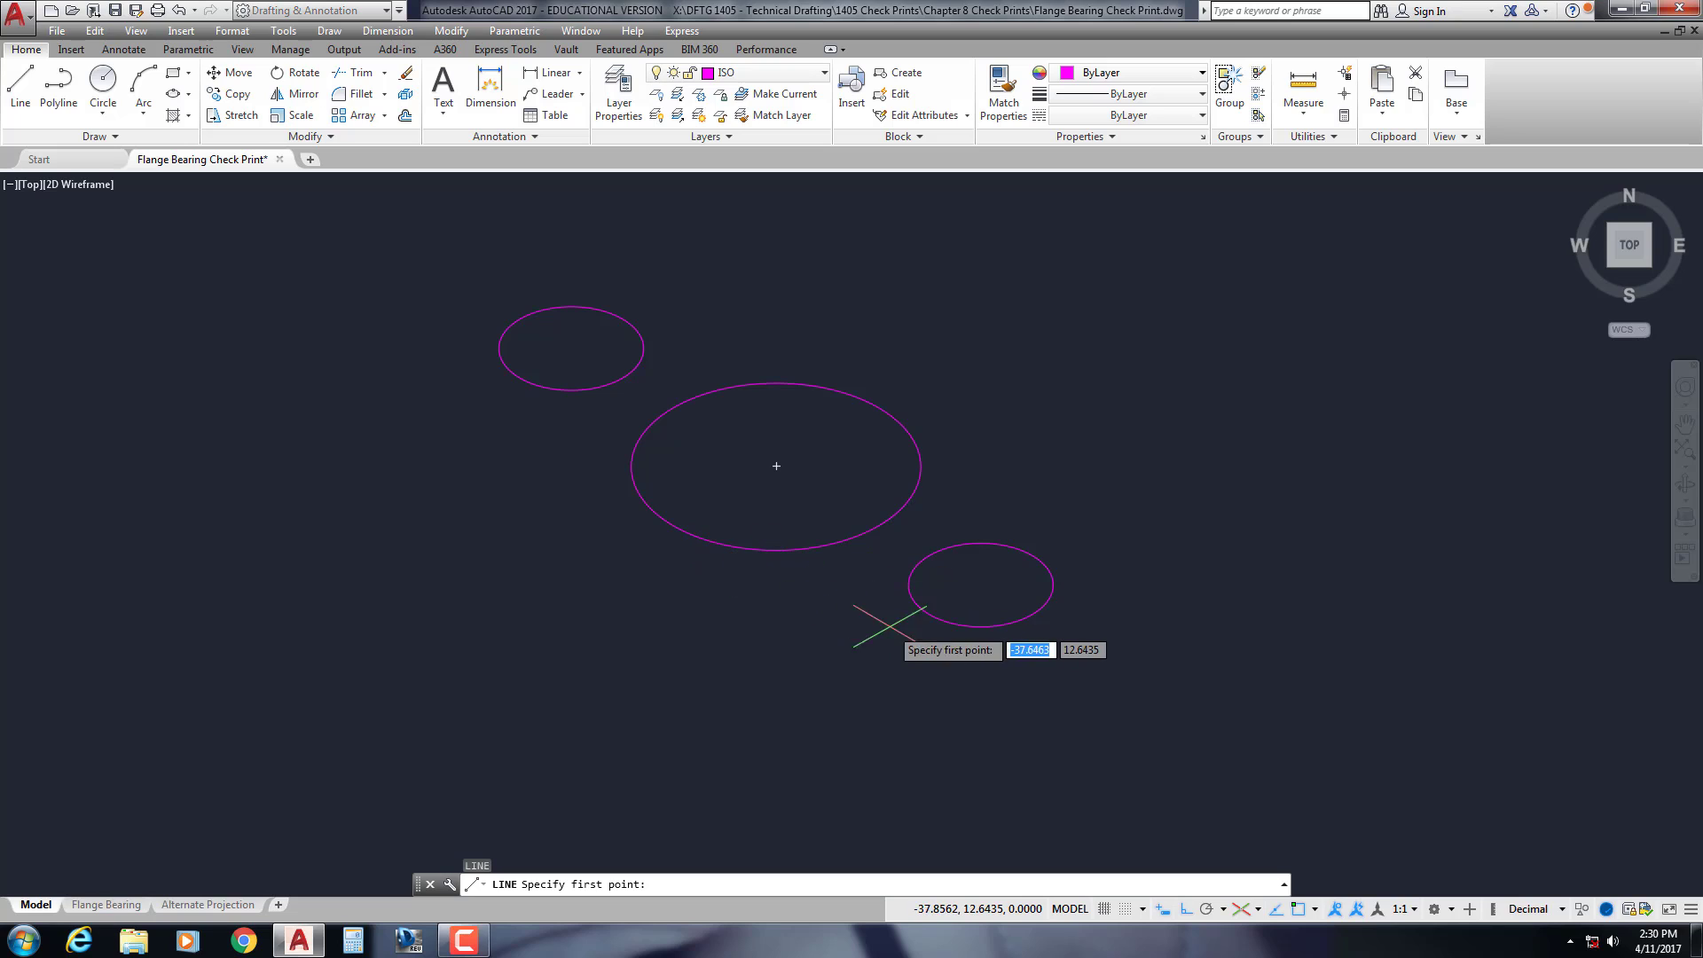
{"action": "right_click", "coordinate": [922, 621], "text": "shift"}
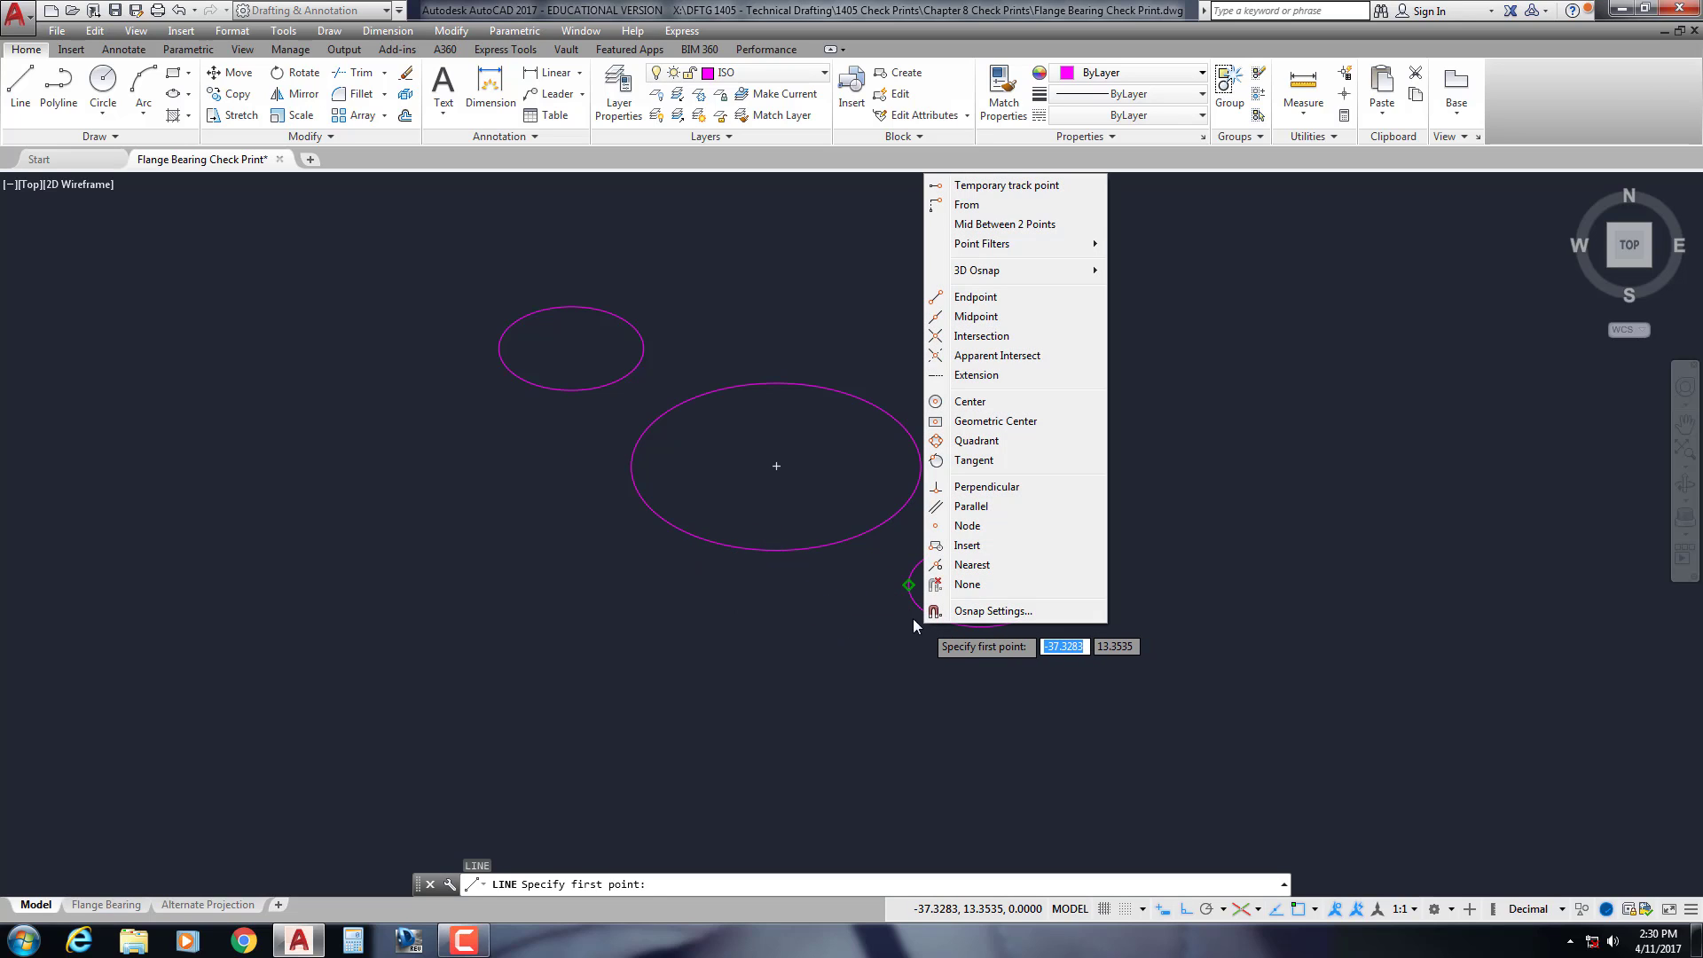
{"action": "left_click", "coordinate": [969, 565]}
{"action": "scroll", "coordinate": [931, 610], "scroll_direction": "up", "scroll_amount": 5}
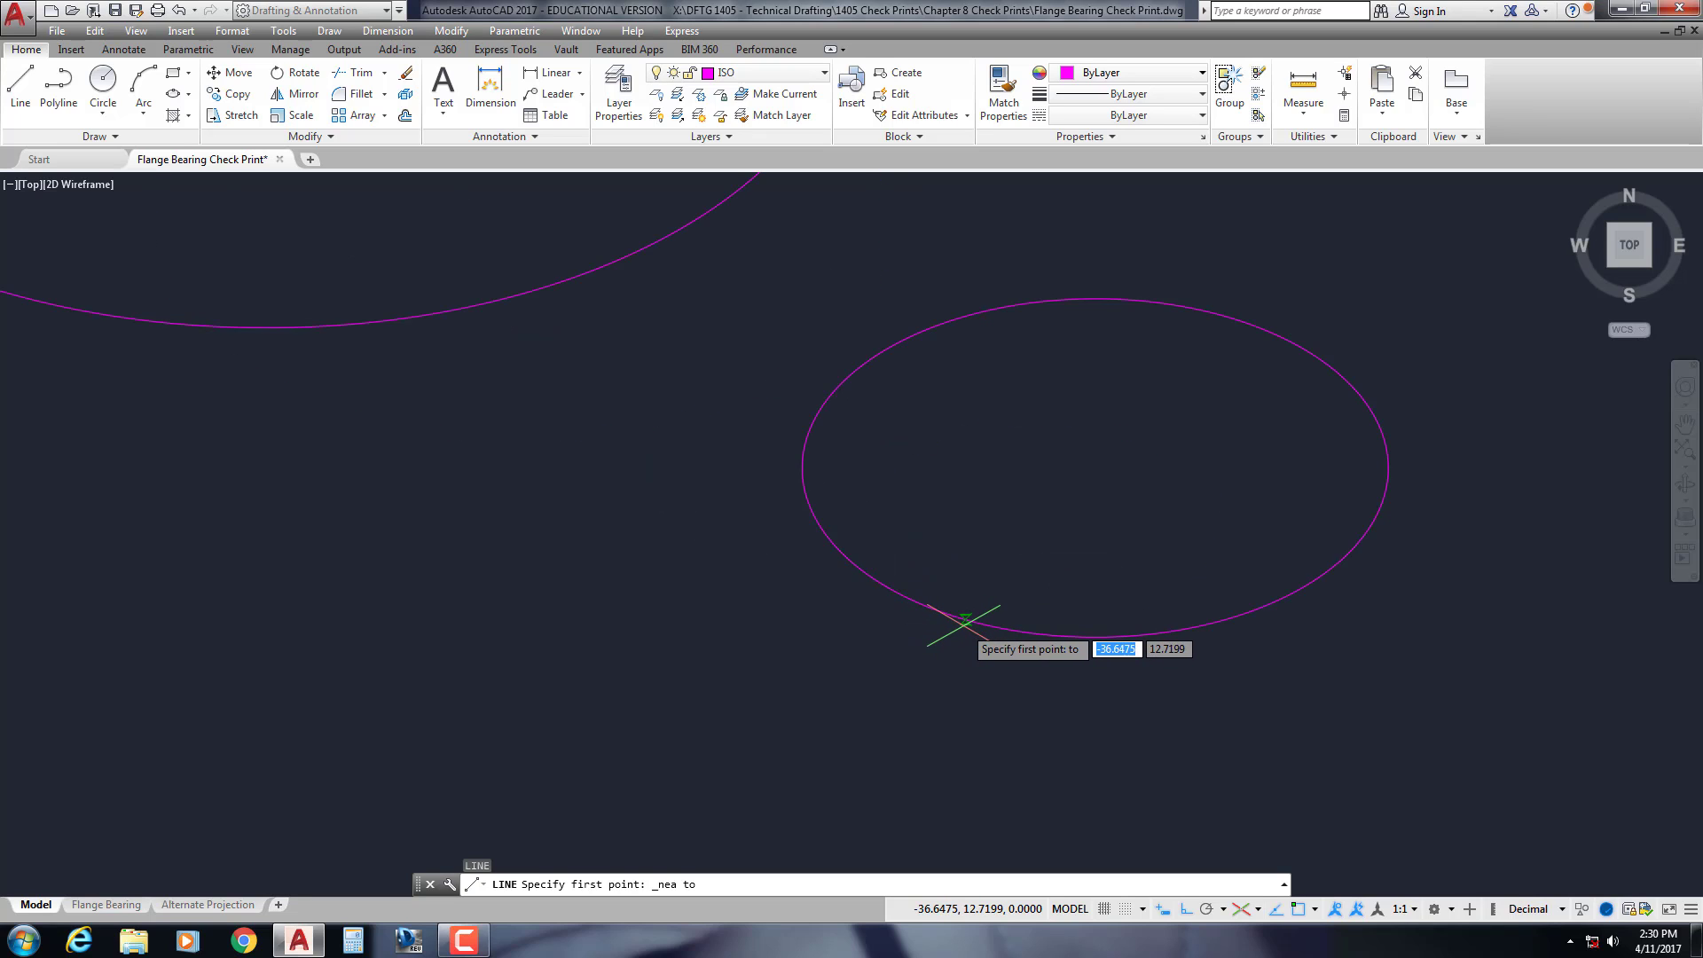
{"action": "left_click", "coordinate": [964, 621]}
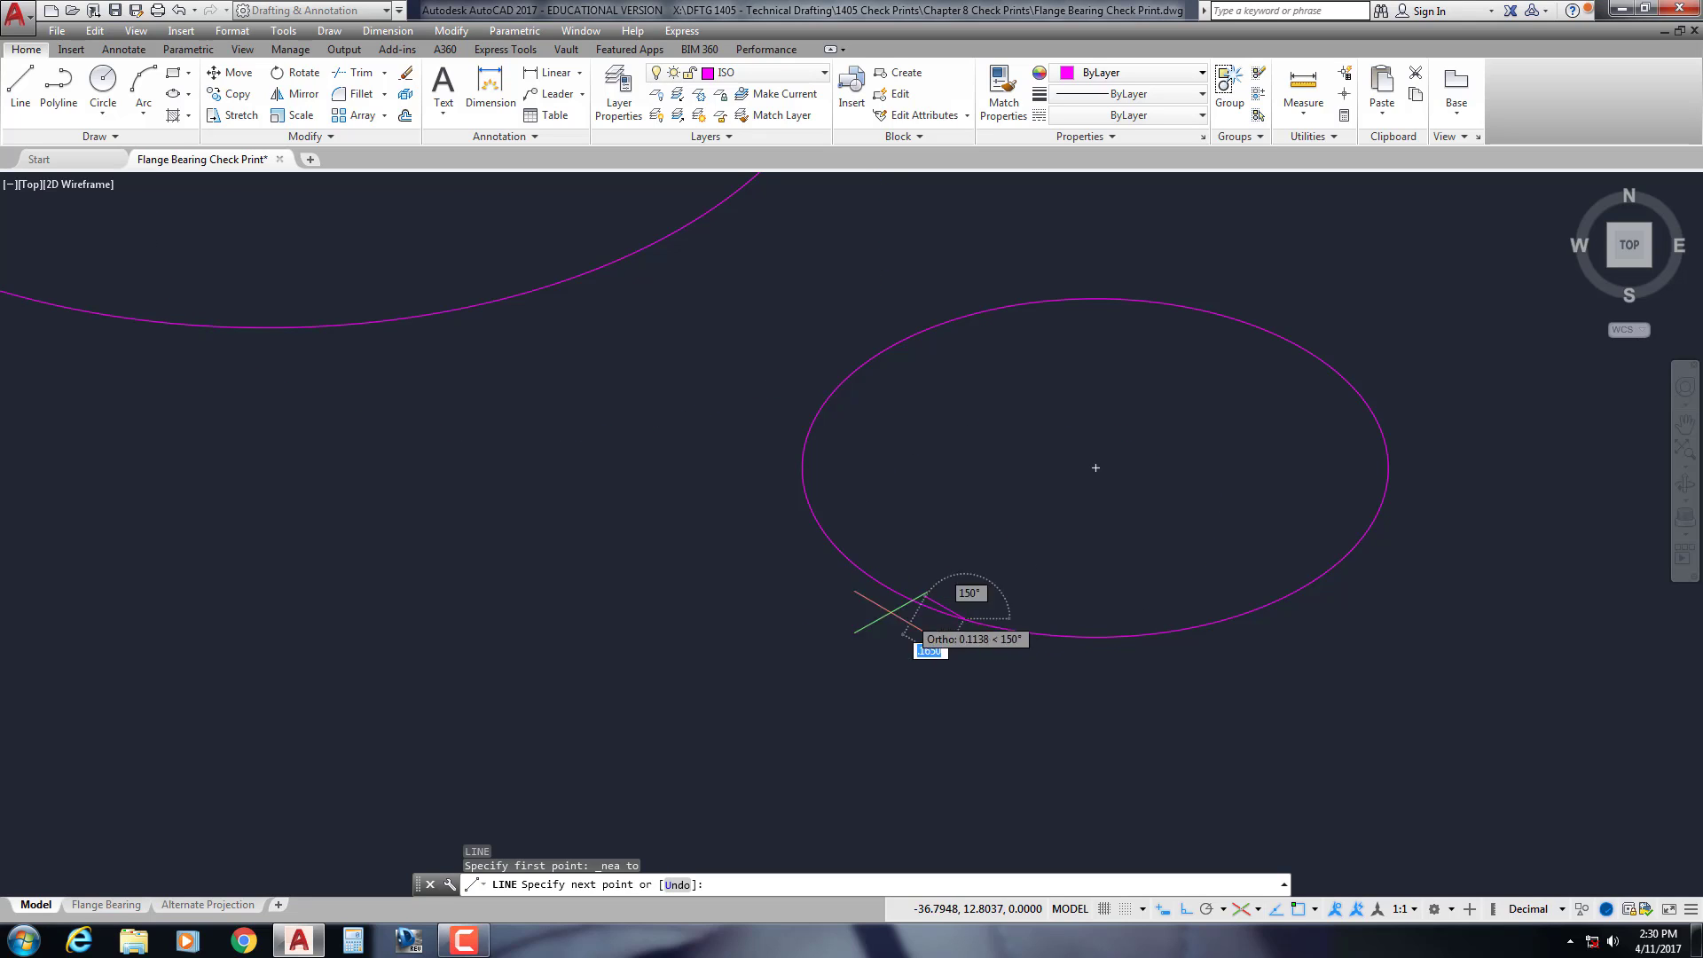
With ortho off, end the line tangent to the large isocircle
{"action": "middle_click_drag", "start_coordinate": [732, 571], "coordinate": [771, 581]}
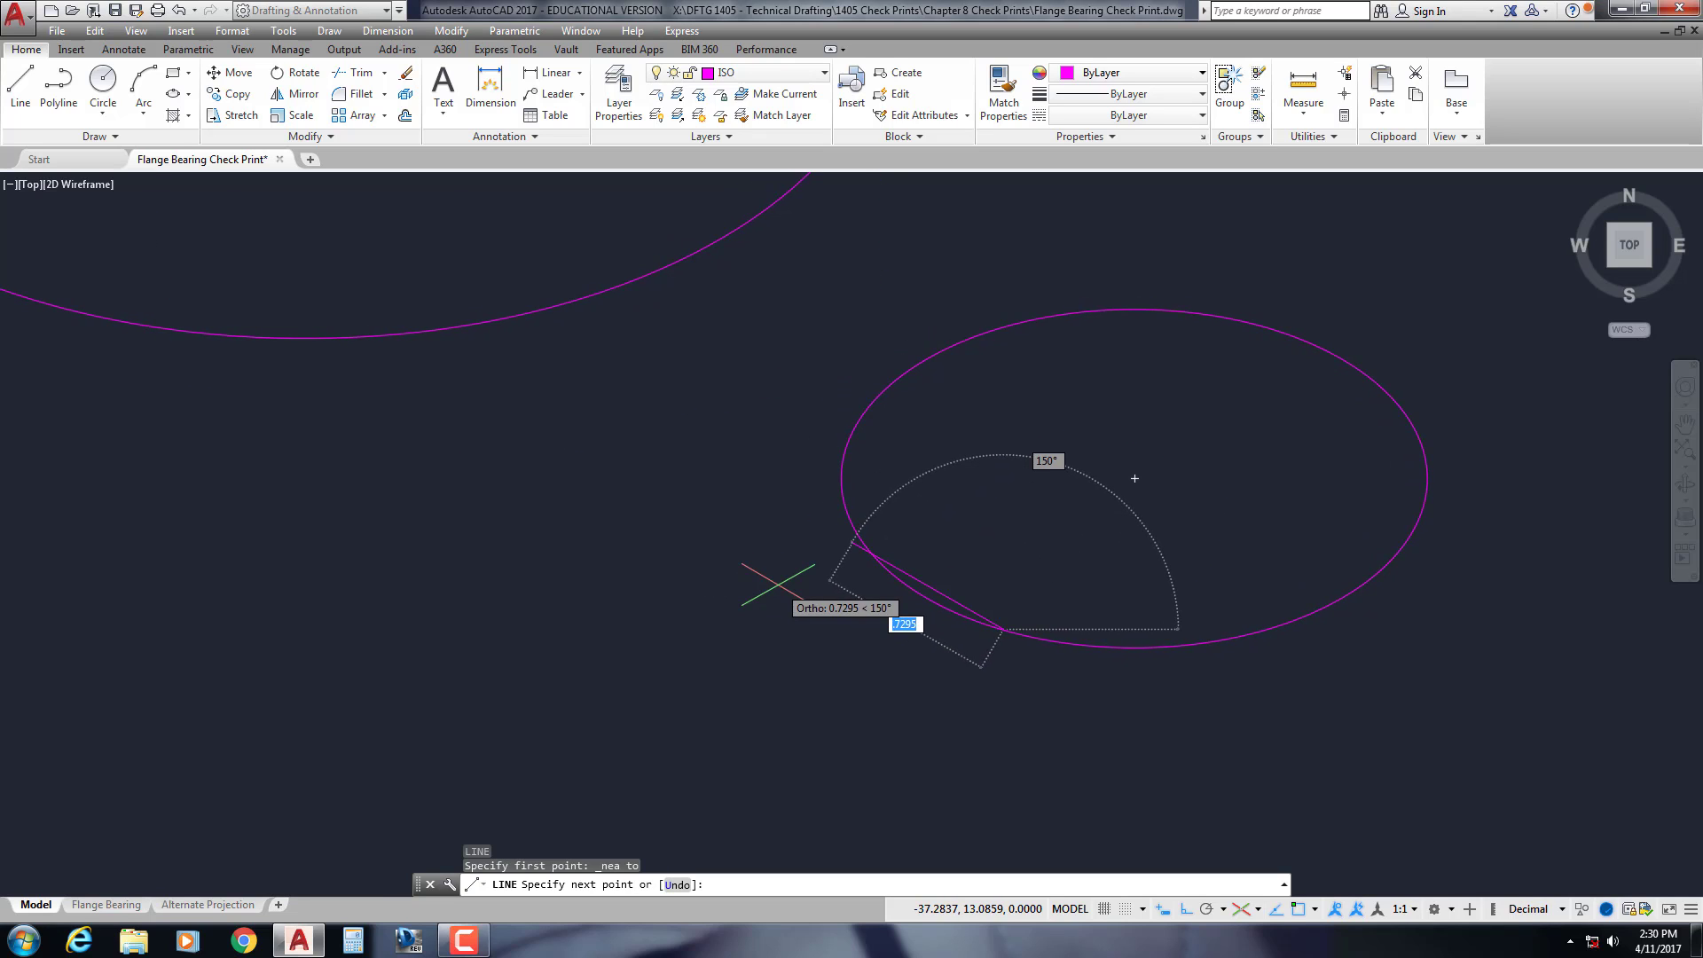
{"action": "key", "text": "F8"}
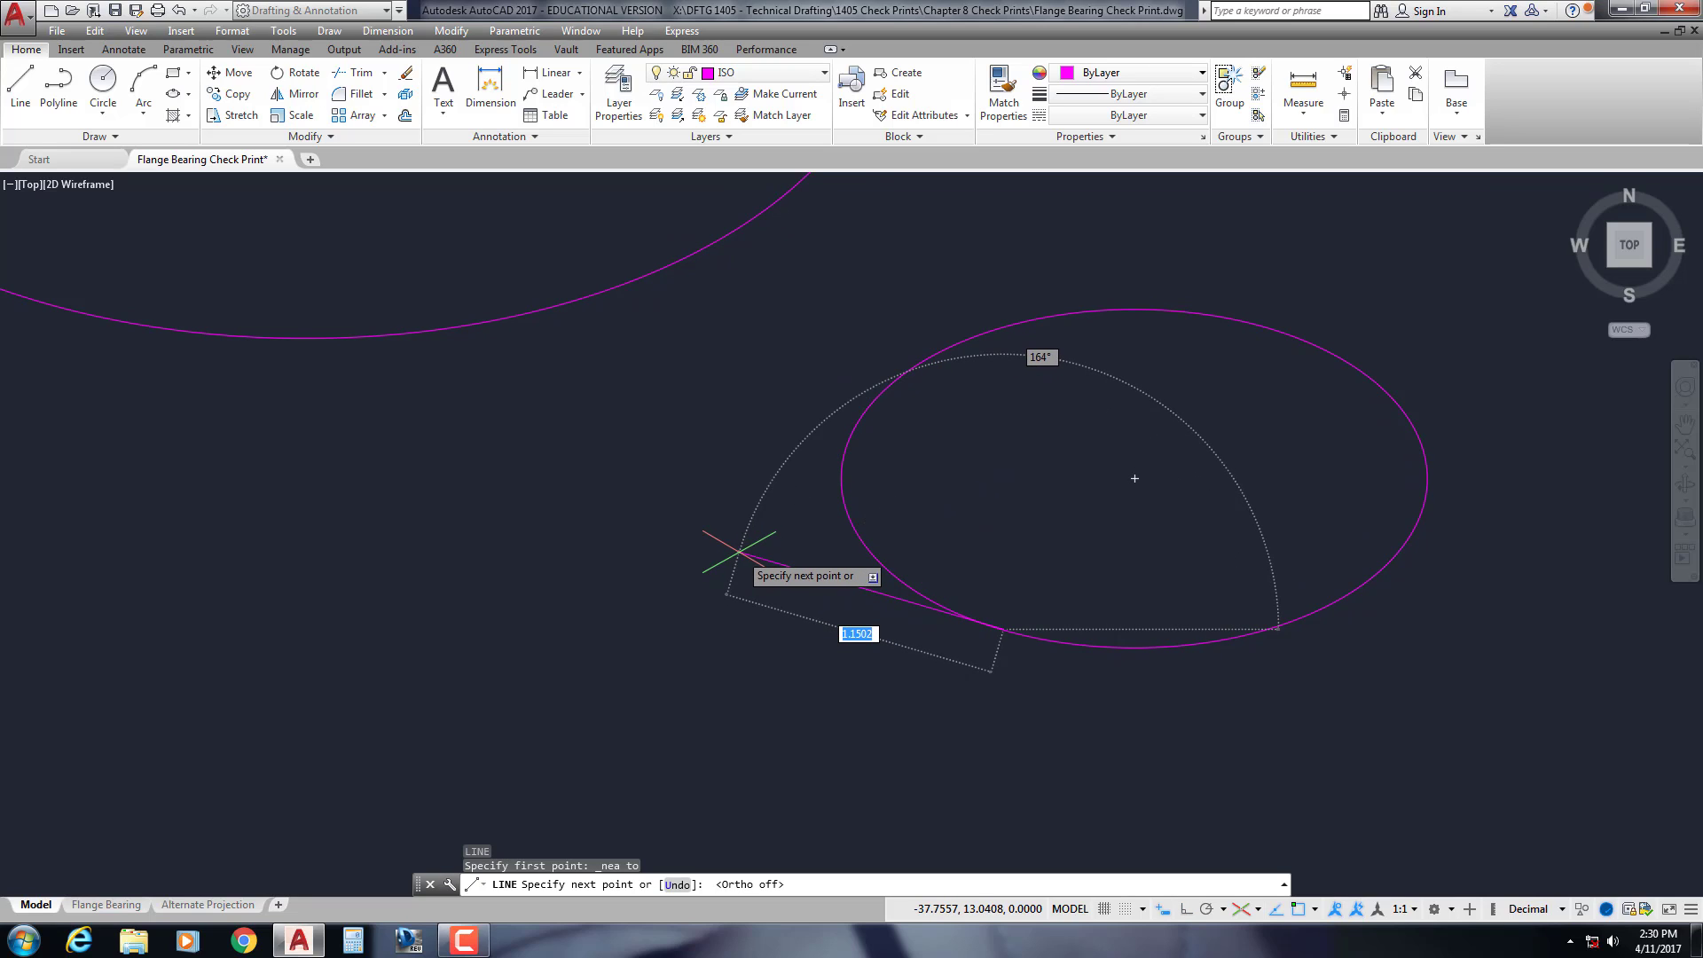
{"action": "right_click", "coordinate": [738, 552], "text": "shift"}
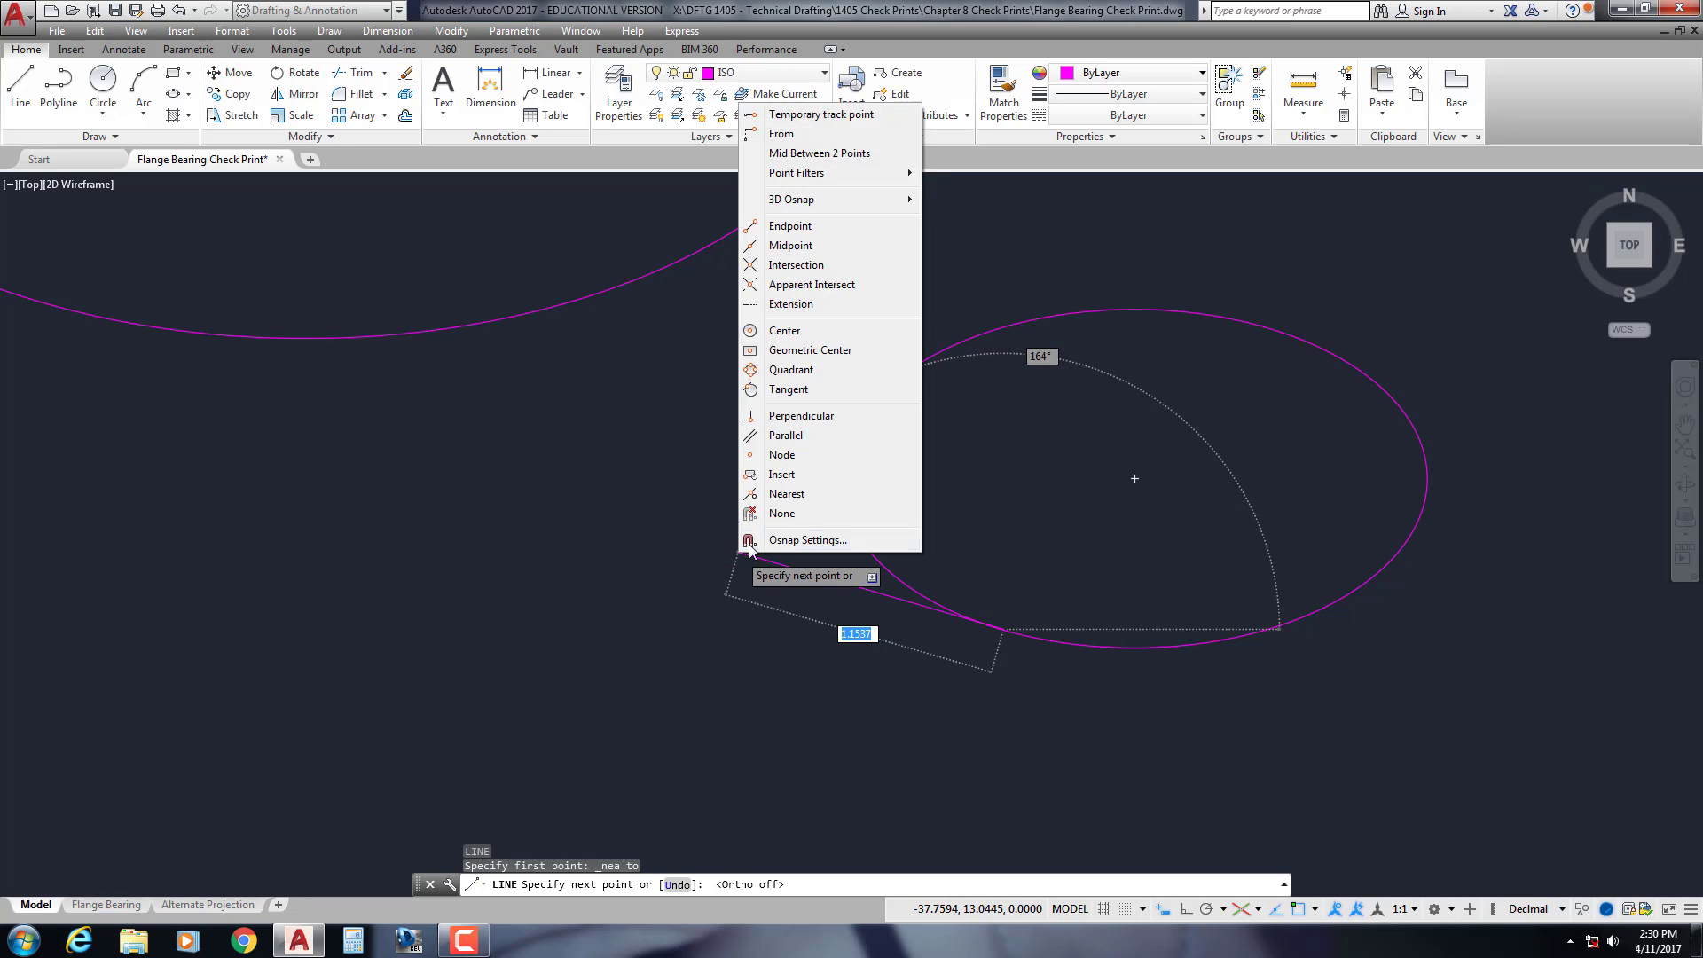
{"action": "left_click", "coordinate": [805, 390]}
{"action": "scroll", "coordinate": [551, 410], "scroll_direction": "down", "scroll_amount": 3}
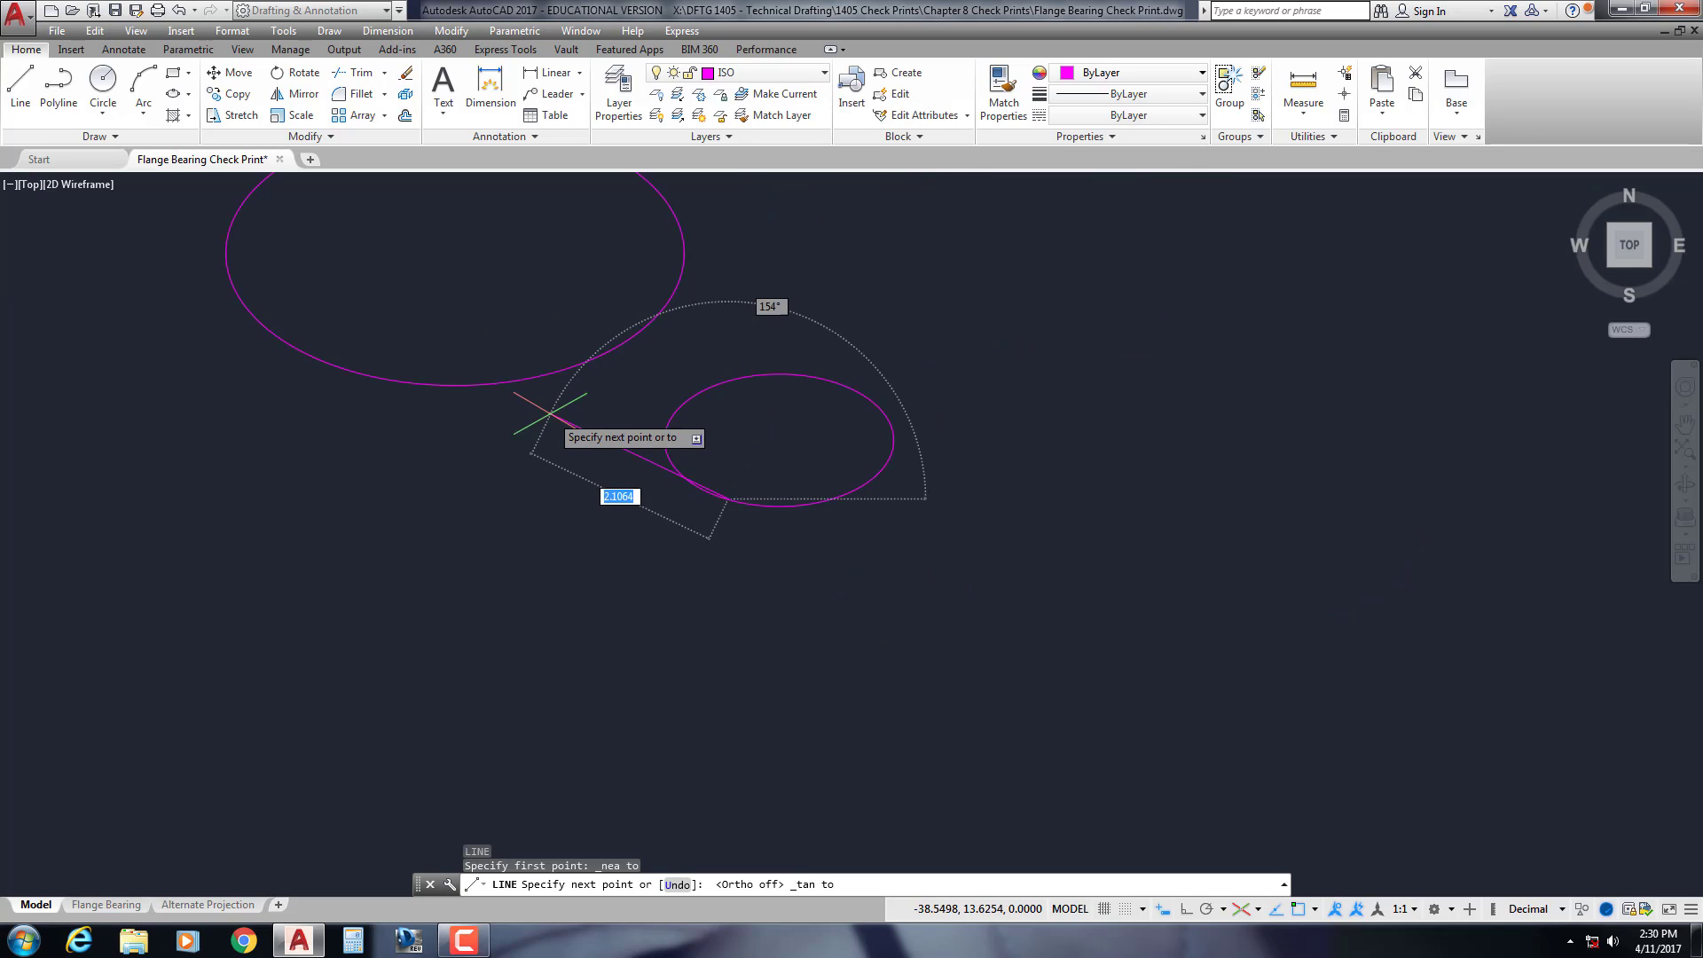
{"action": "left_click", "coordinate": [455, 402]}
{"action": "key", "text": "Return"}
{"action": "middle_click_drag", "start_coordinate": [572, 520], "coordinate": [561, 530]}
{"action": "scroll", "coordinate": [798, 539], "scroll_direction": "up", "scroll_amount": 5}
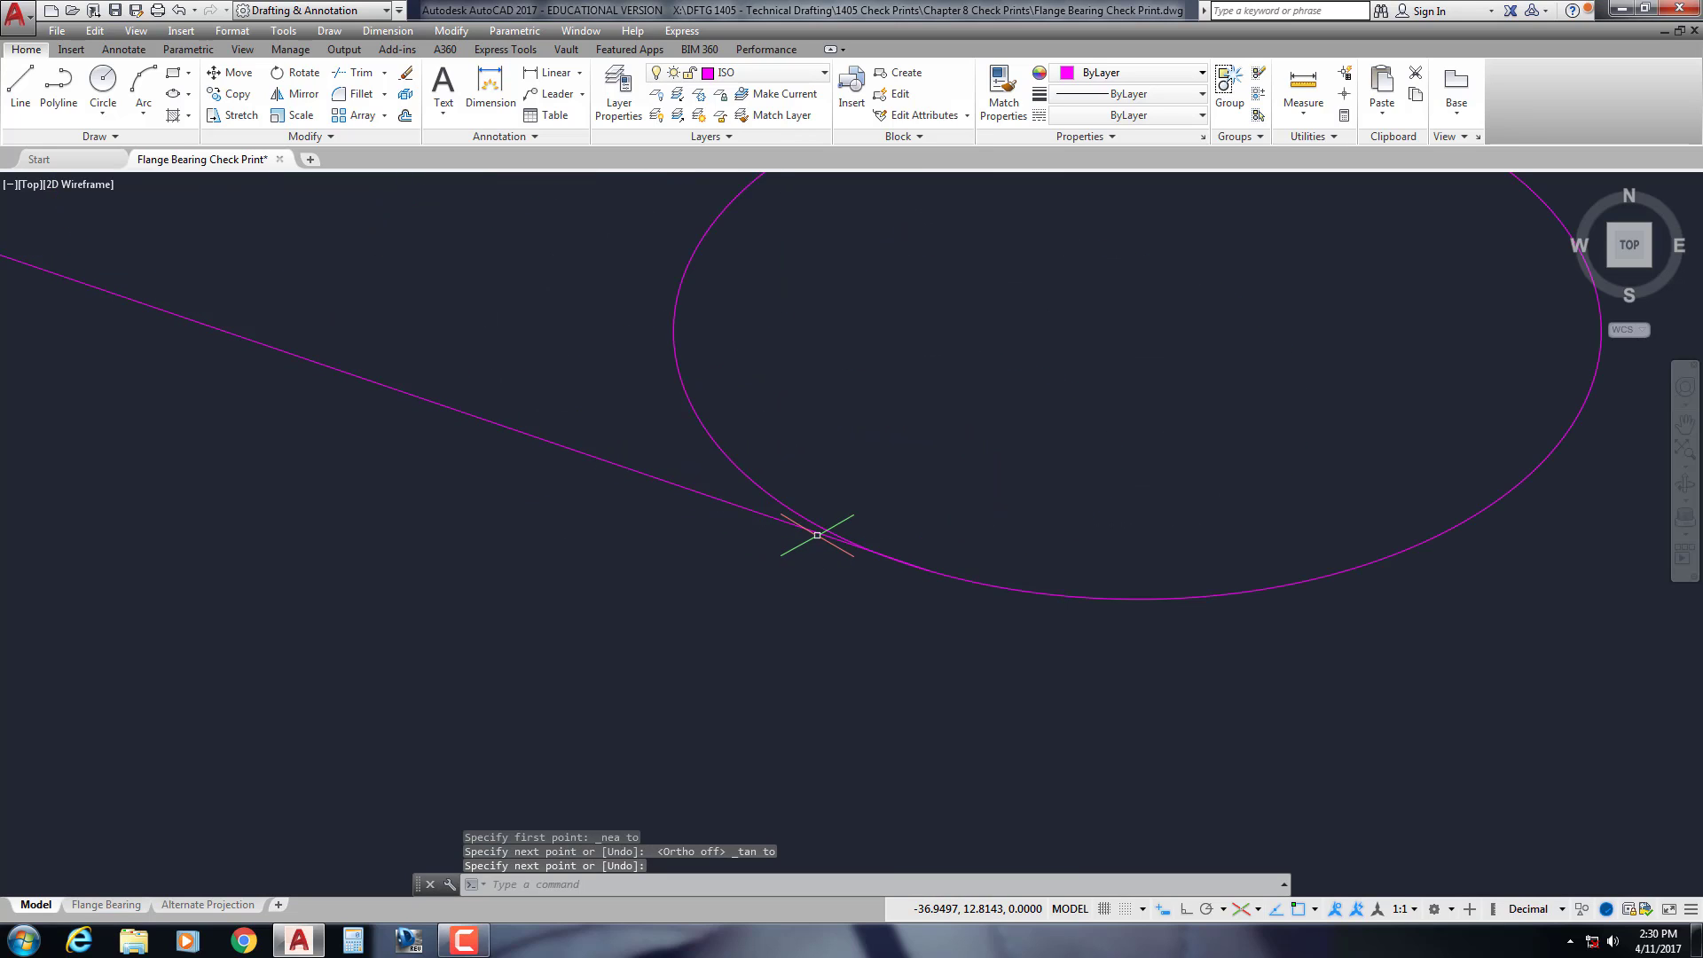
{"action": "key", "text": "Return"}
Select the new tangent line and zoom toward its tangent point
{"action": "left_click", "coordinate": [818, 534]}
{"action": "scroll", "coordinate": [833, 557], "scroll_direction": "up", "scroll_amount": 3}
{"action": "middle_click_drag", "start_coordinate": [955, 555], "coordinate": [923, 604]}
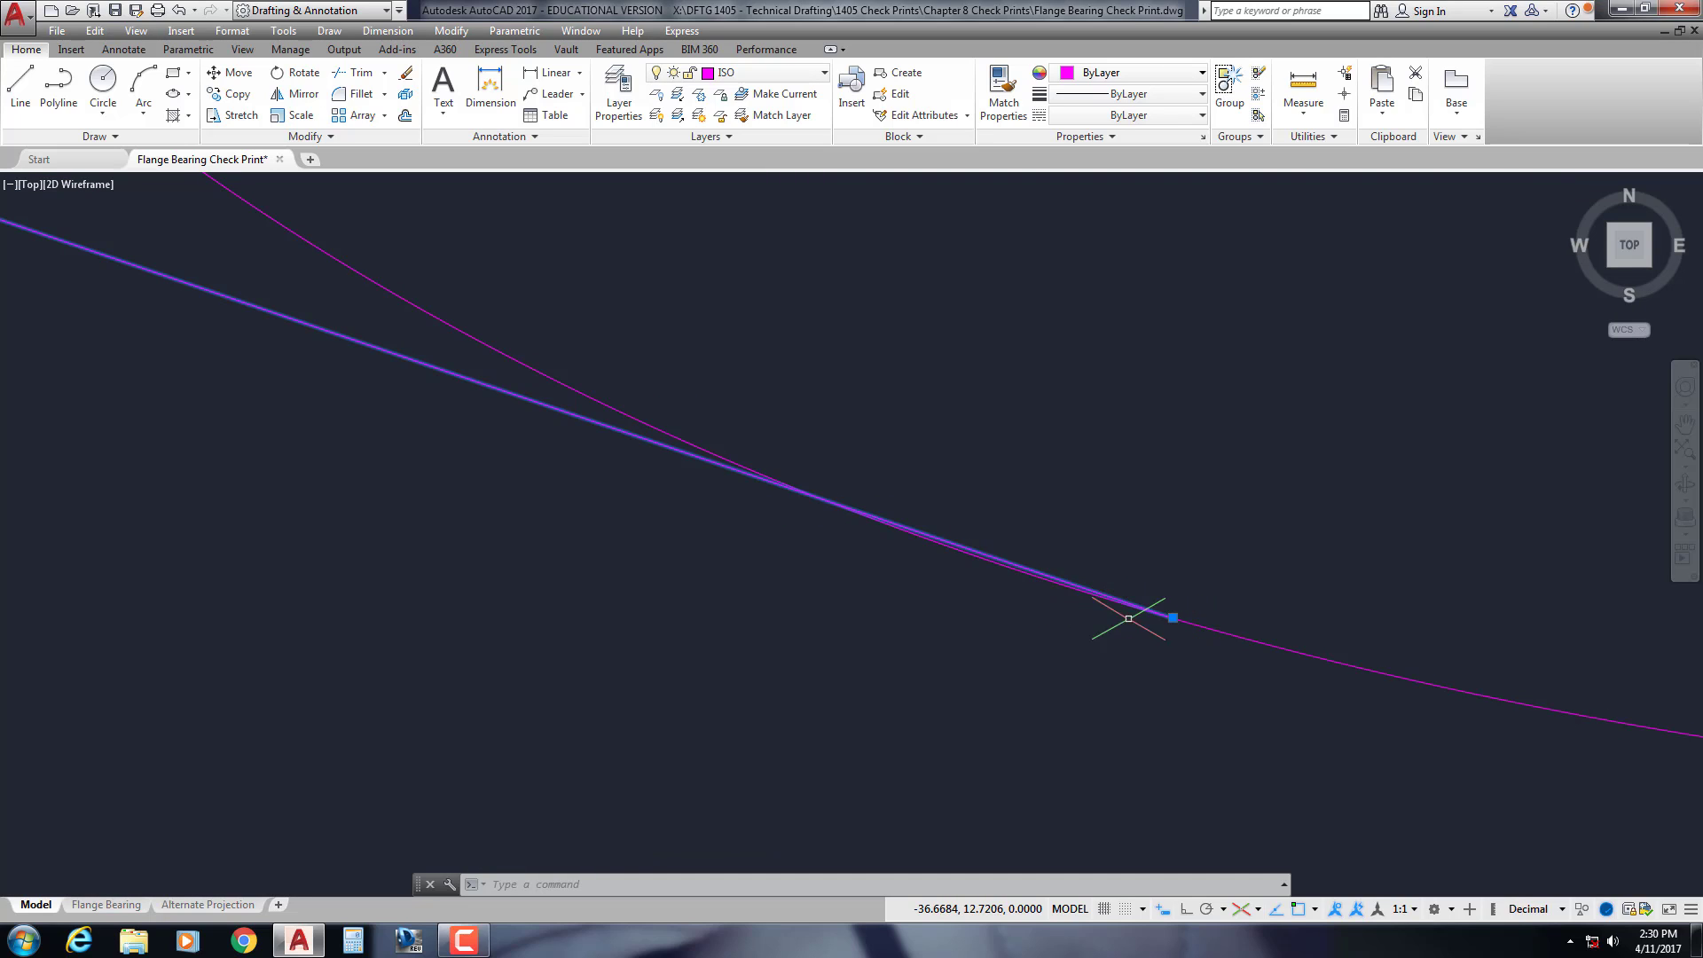
{"action": "scroll", "coordinate": [1049, 599], "scroll_direction": "up", "scroll_amount": 2}
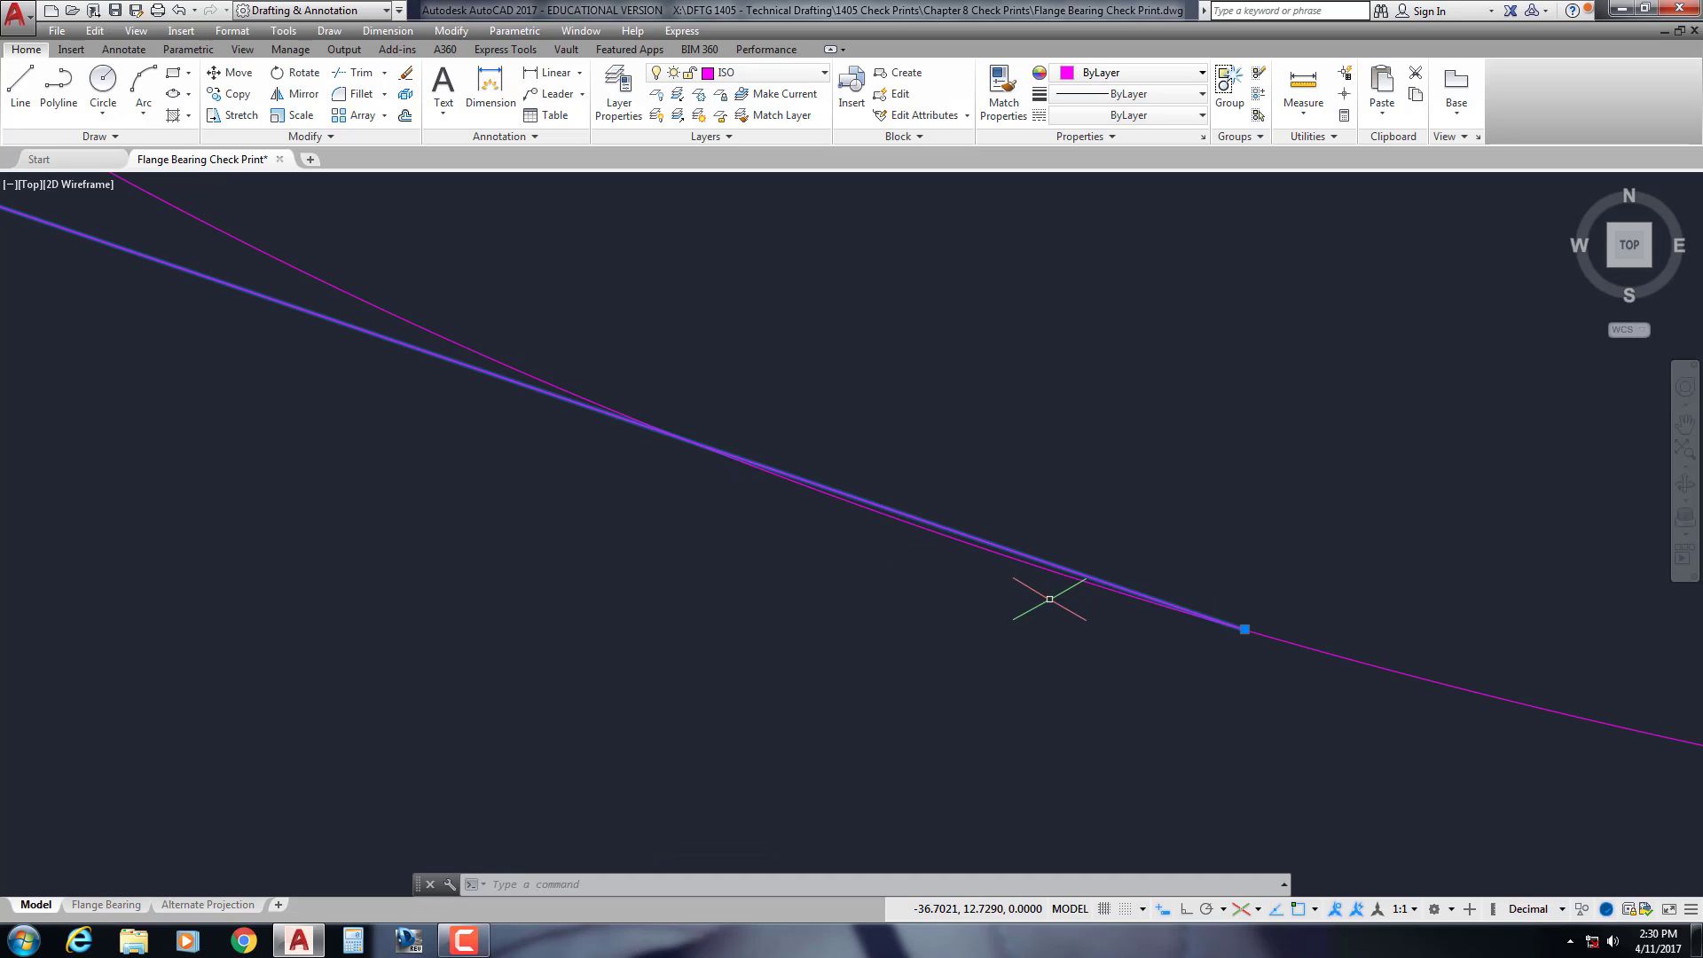
Grip-stretch one end of the tangent line onto the ellipse using Nearest snap
{"action": "left_click", "coordinate": [1245, 629]}
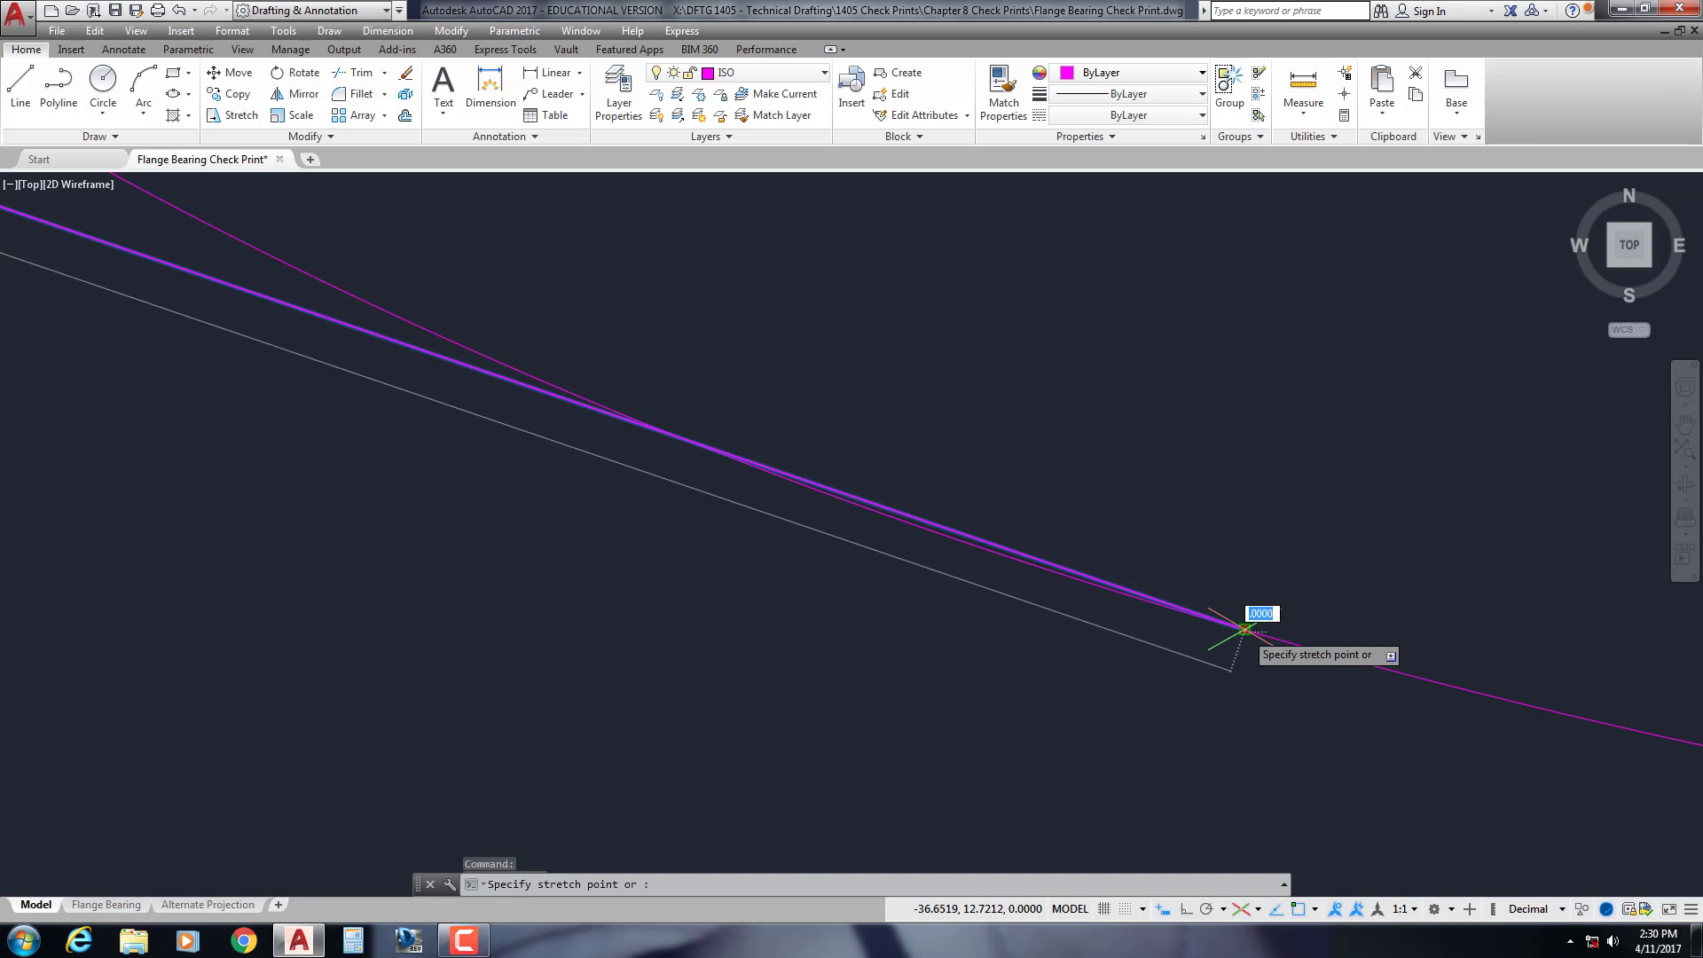
{"action": "right_click", "coordinate": [914, 538], "text": "shift"}
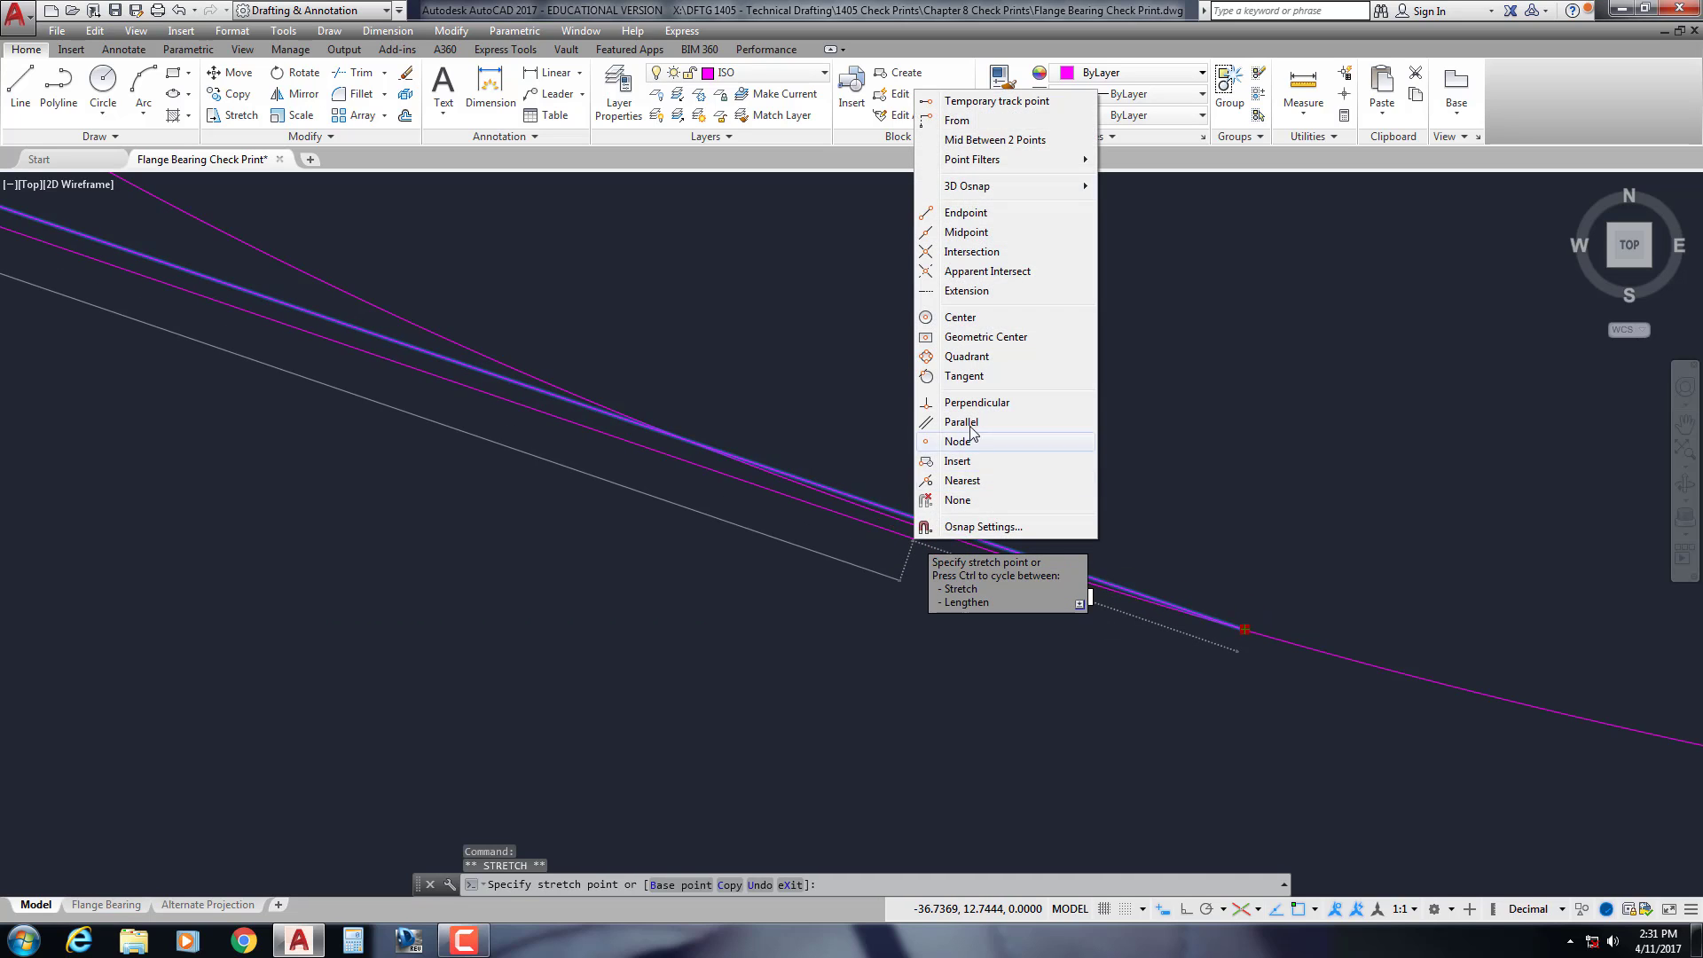
{"action": "left_click", "coordinate": [961, 484]}
{"action": "left_click", "coordinate": [784, 481]}
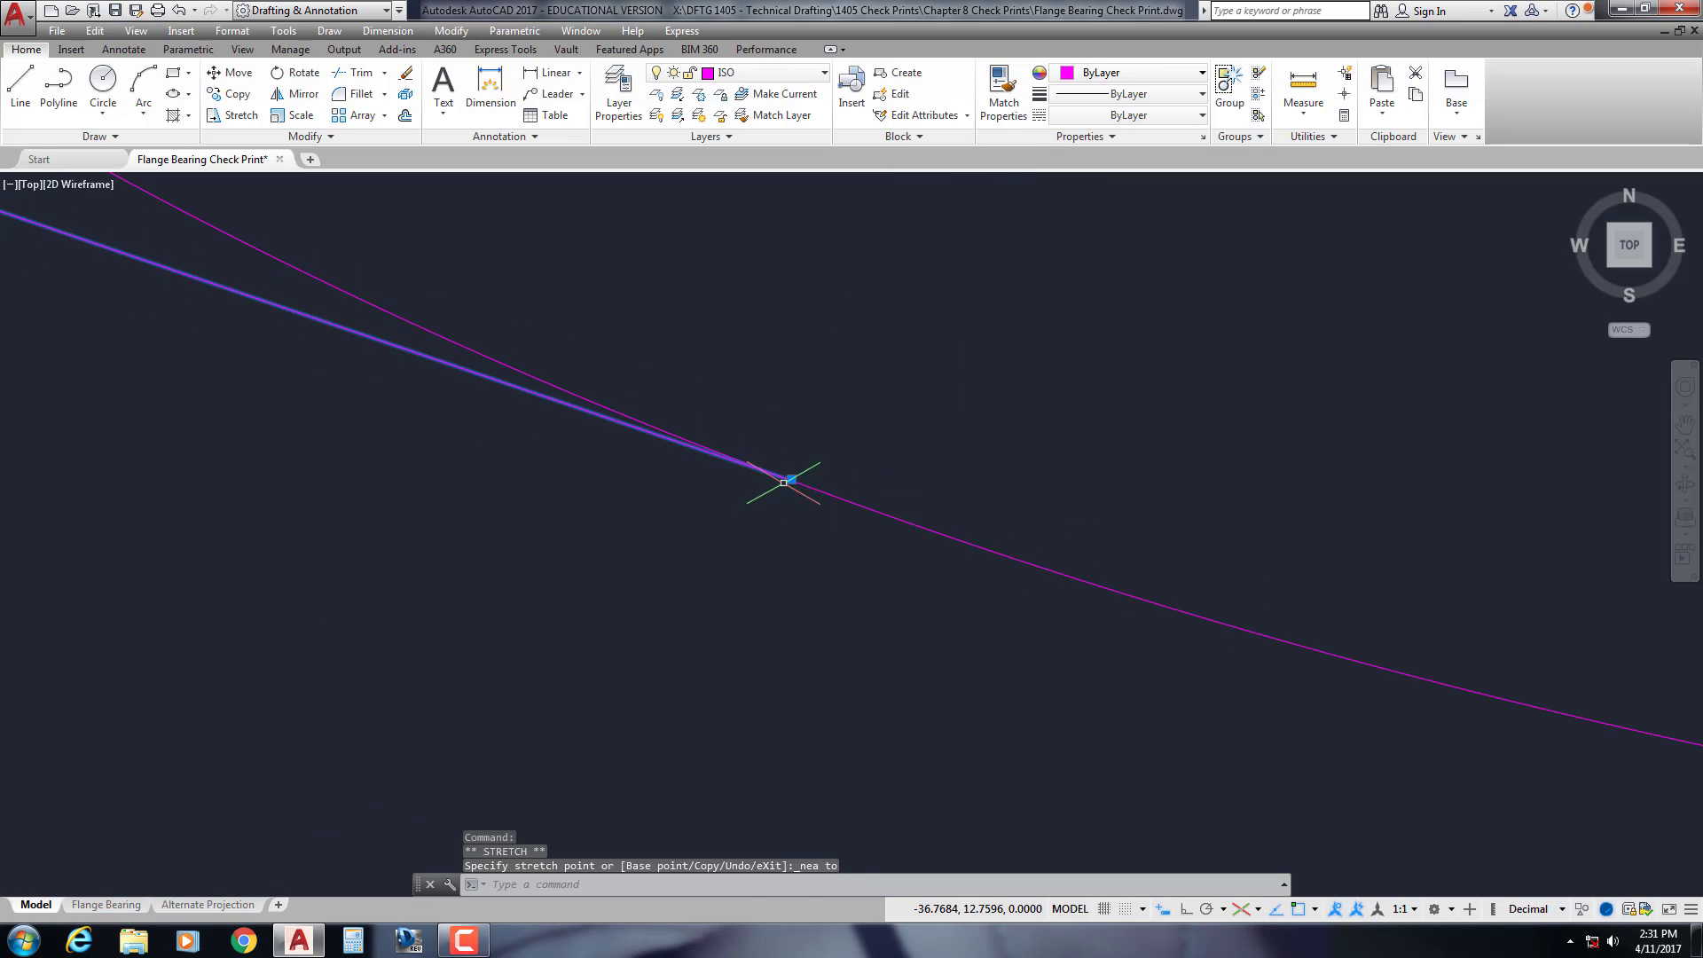
{"action": "key", "text": "Escape"}
{"action": "key", "text": "Escape"}
Grip-stretch the line's other end onto the large ellipse with Nearest snap
{"action": "scroll", "coordinate": [751, 514], "scroll_direction": "down", "scroll_amount": 8}
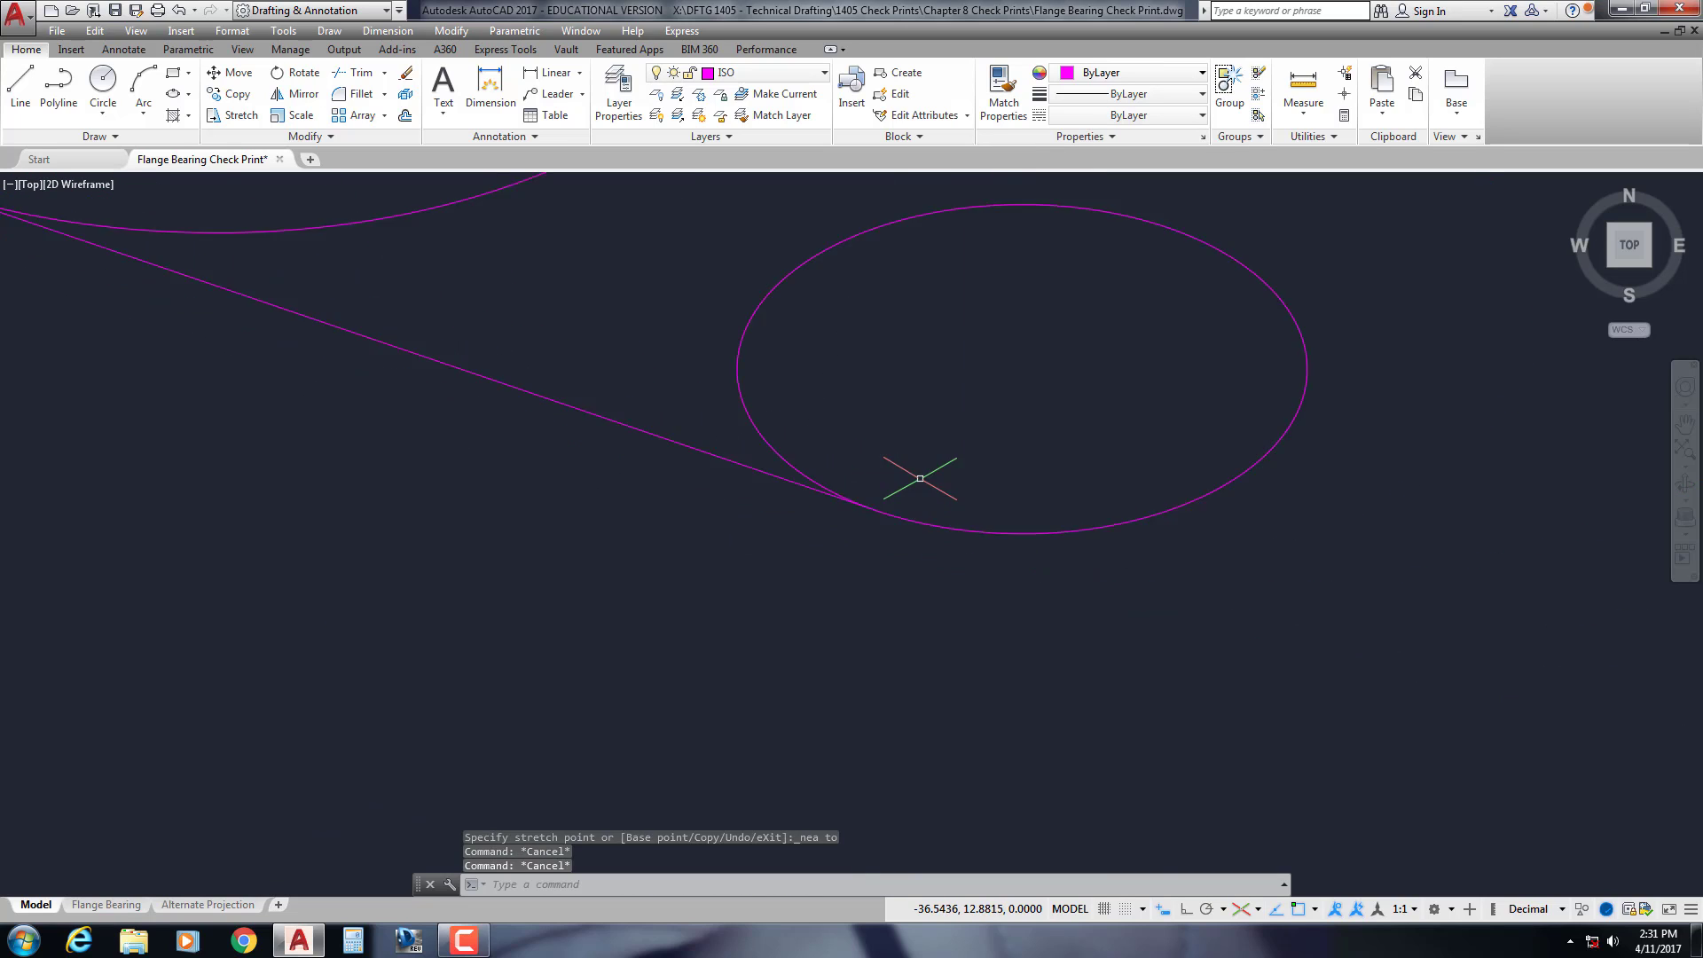
{"action": "middle_click_drag", "start_coordinate": [914, 475], "coordinate": [995, 523]}
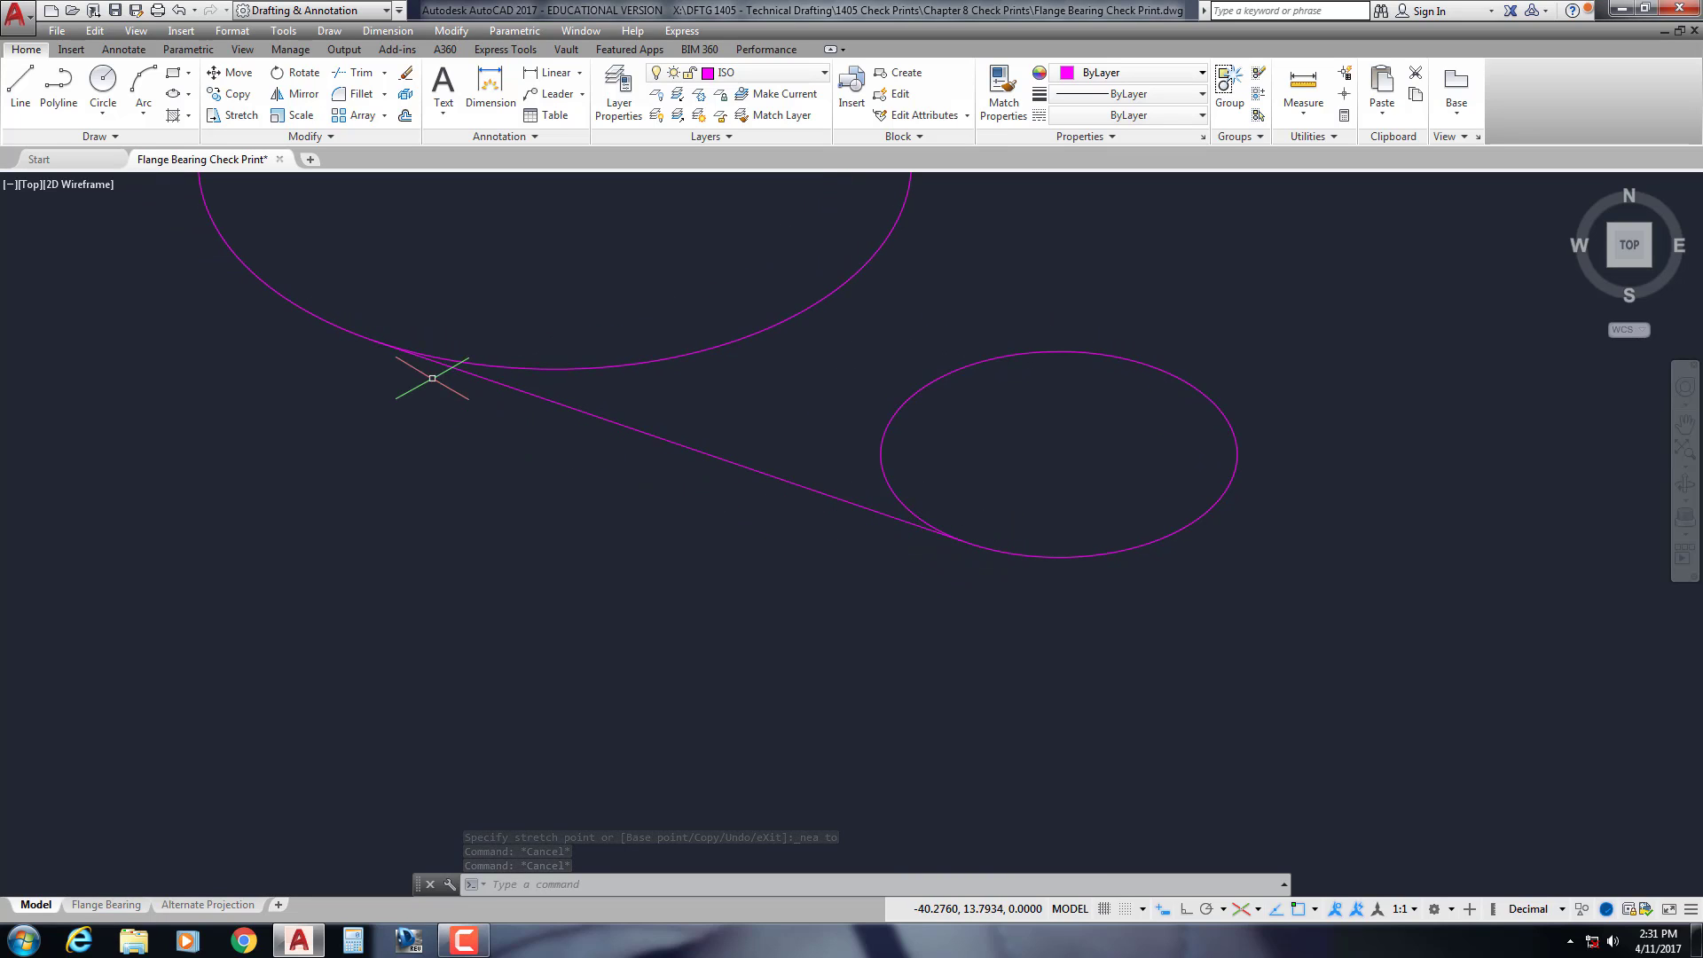
{"action": "middle_click_drag", "start_coordinate": [537, 365], "coordinate": [547, 383]}
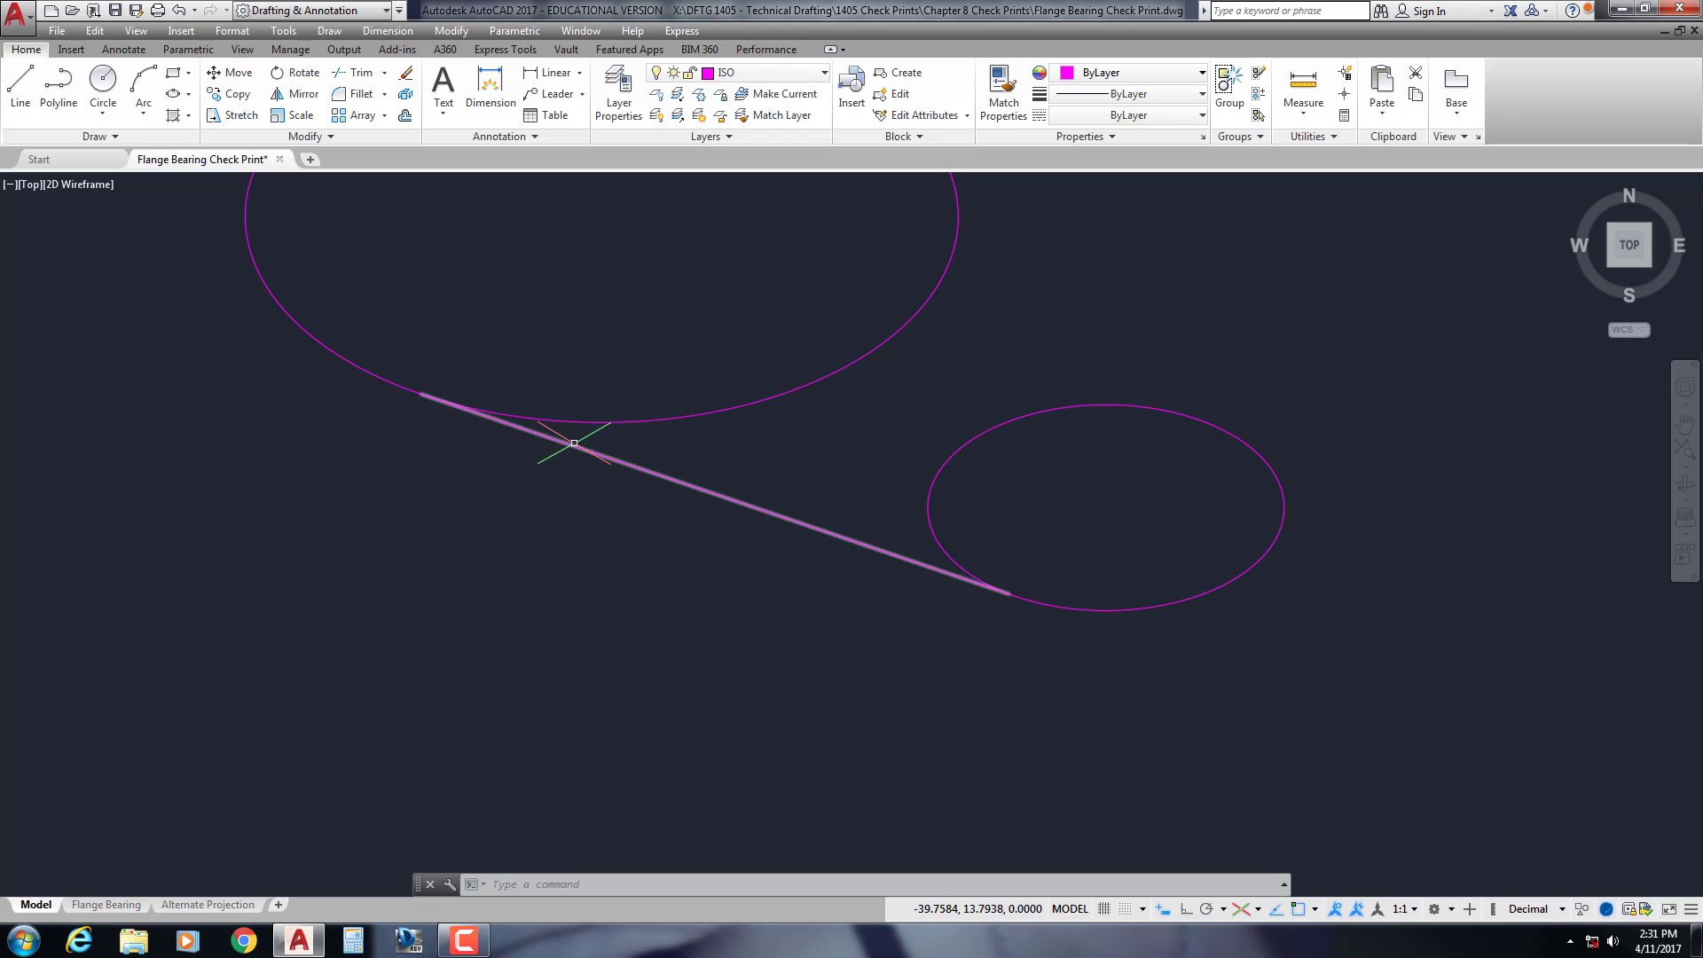
{"action": "left_click", "coordinate": [570, 446]}
{"action": "scroll", "coordinate": [420, 414], "scroll_direction": "up", "scroll_amount": 4}
{"action": "middle_click_drag", "start_coordinate": [420, 415], "coordinate": [532, 520]}
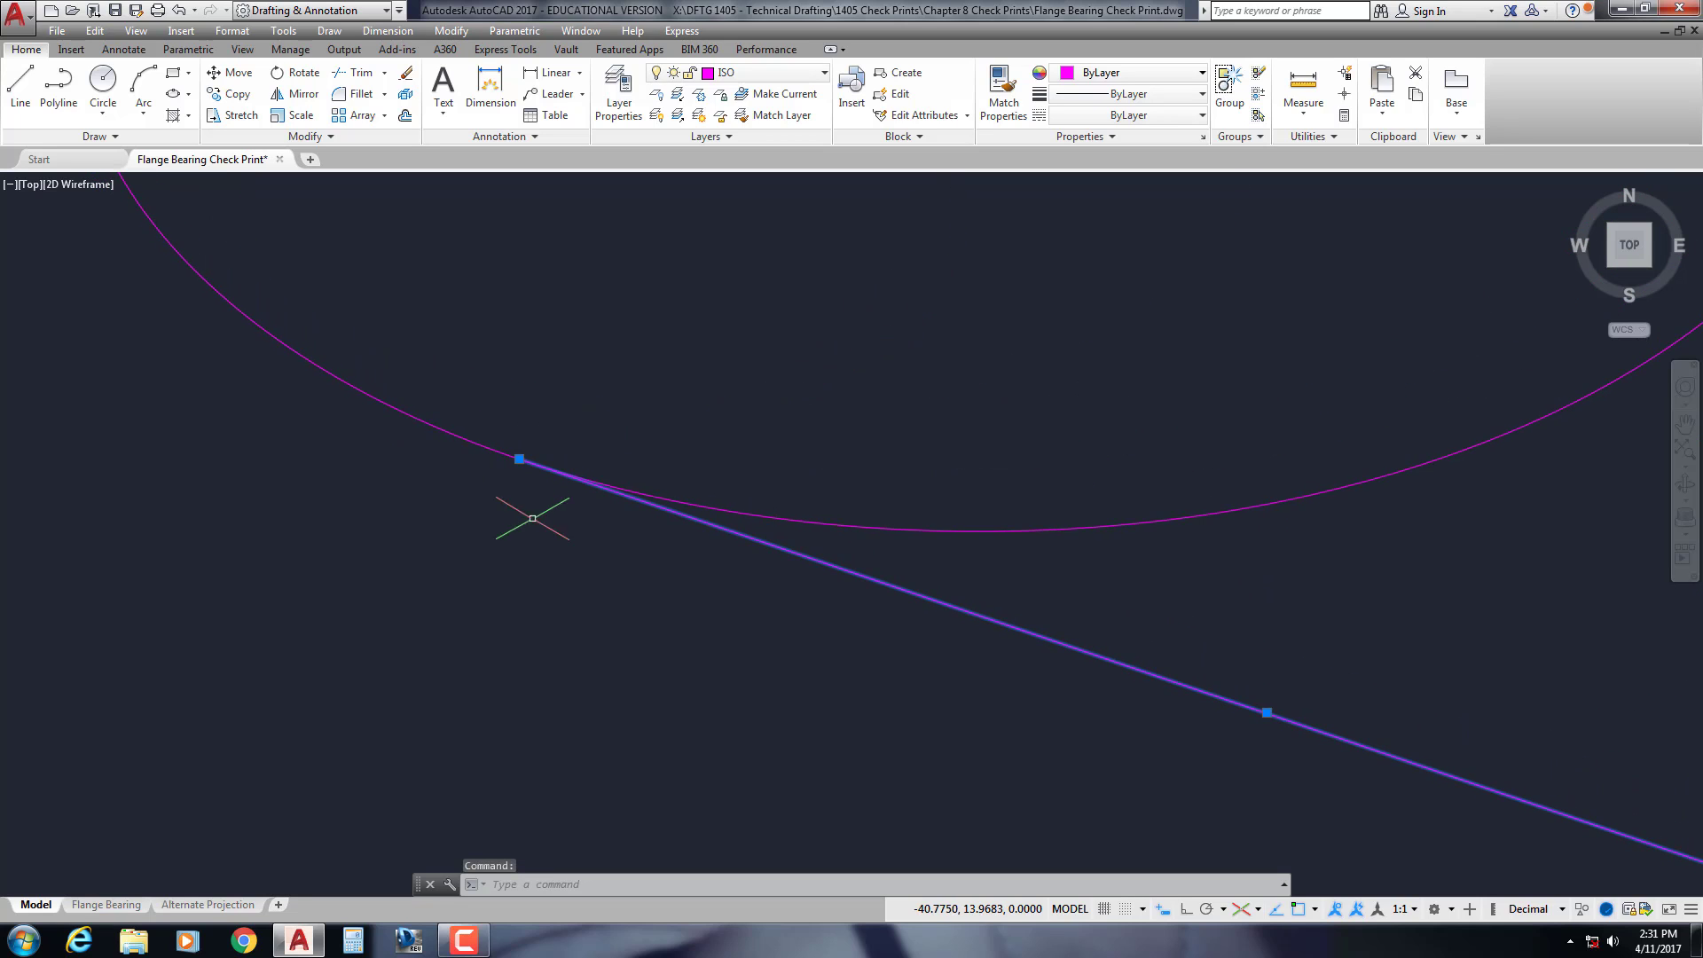
{"action": "left_click", "coordinate": [519, 460]}
{"action": "right_click", "coordinate": [492, 460], "text": "shift"}
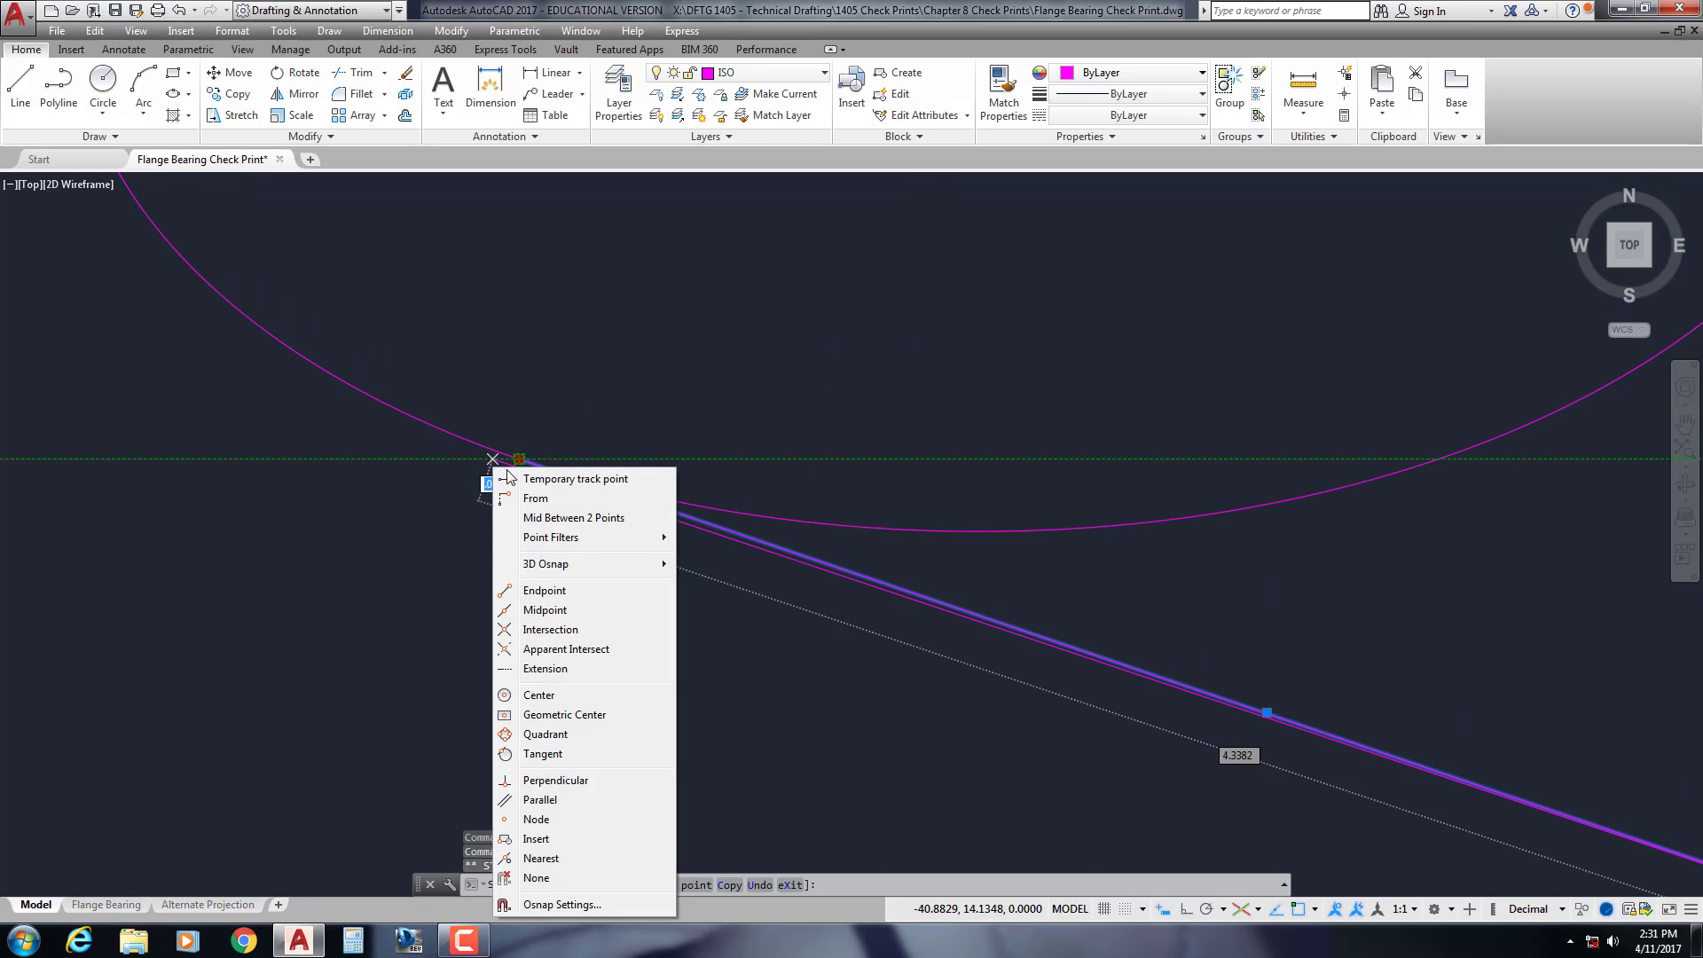
{"action": "left_click", "coordinate": [538, 858]}
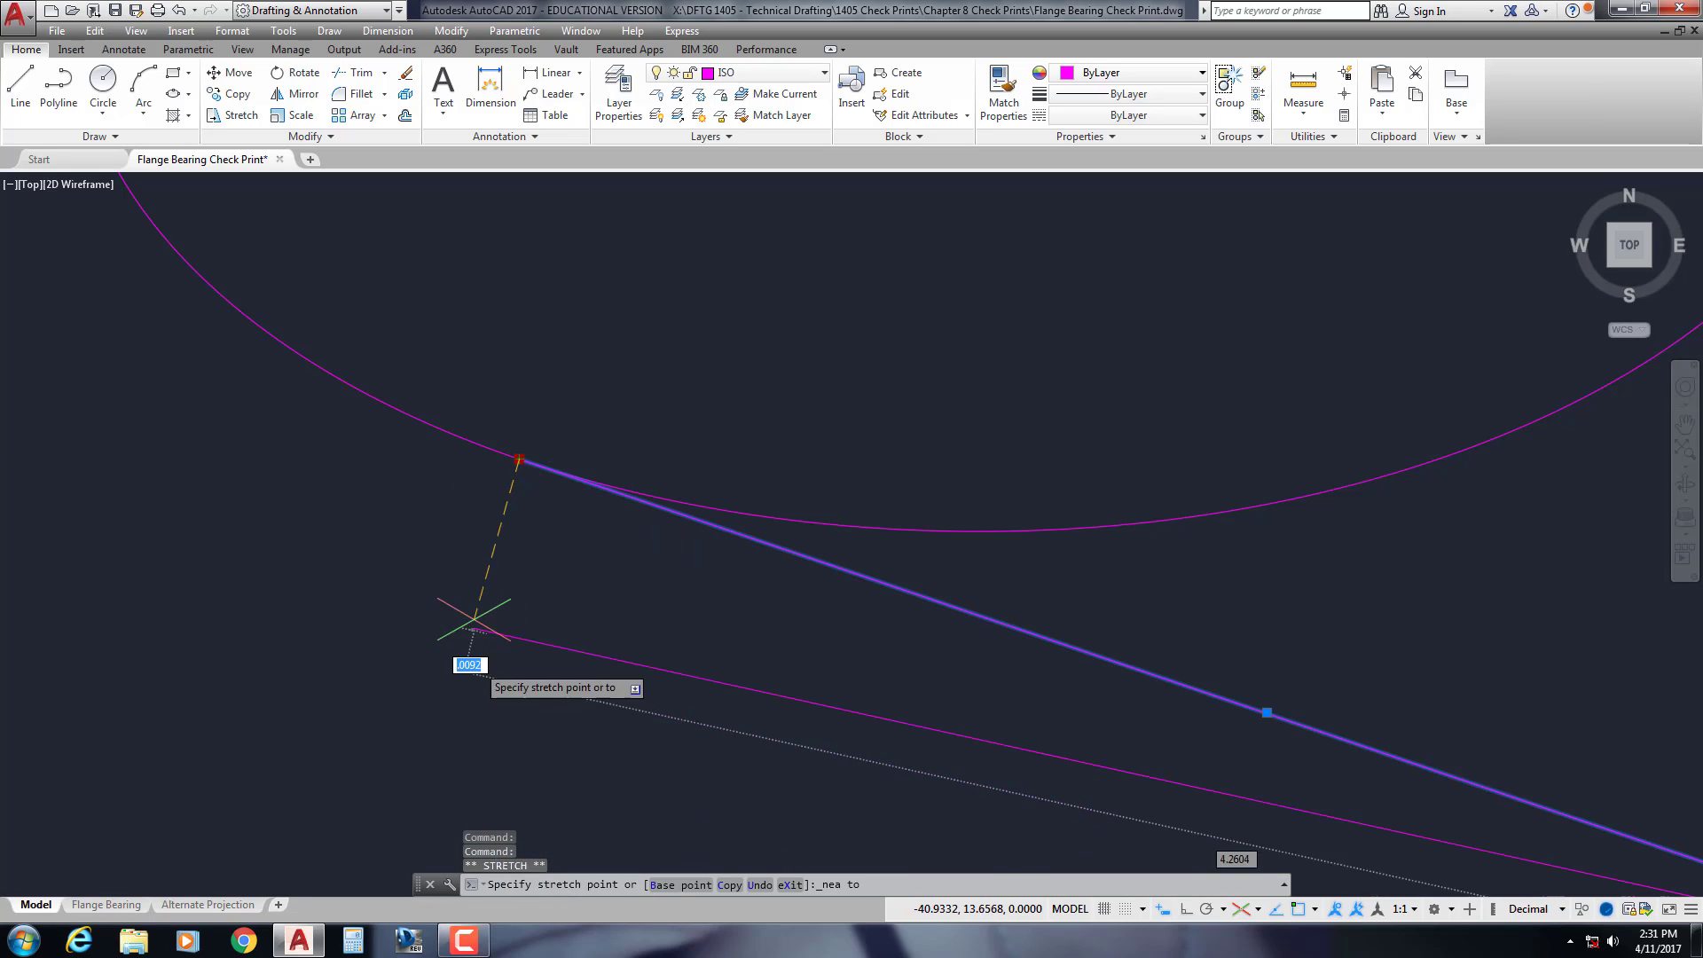
{"action": "scroll", "coordinate": [471, 486], "scroll_direction": "up", "scroll_amount": 2}
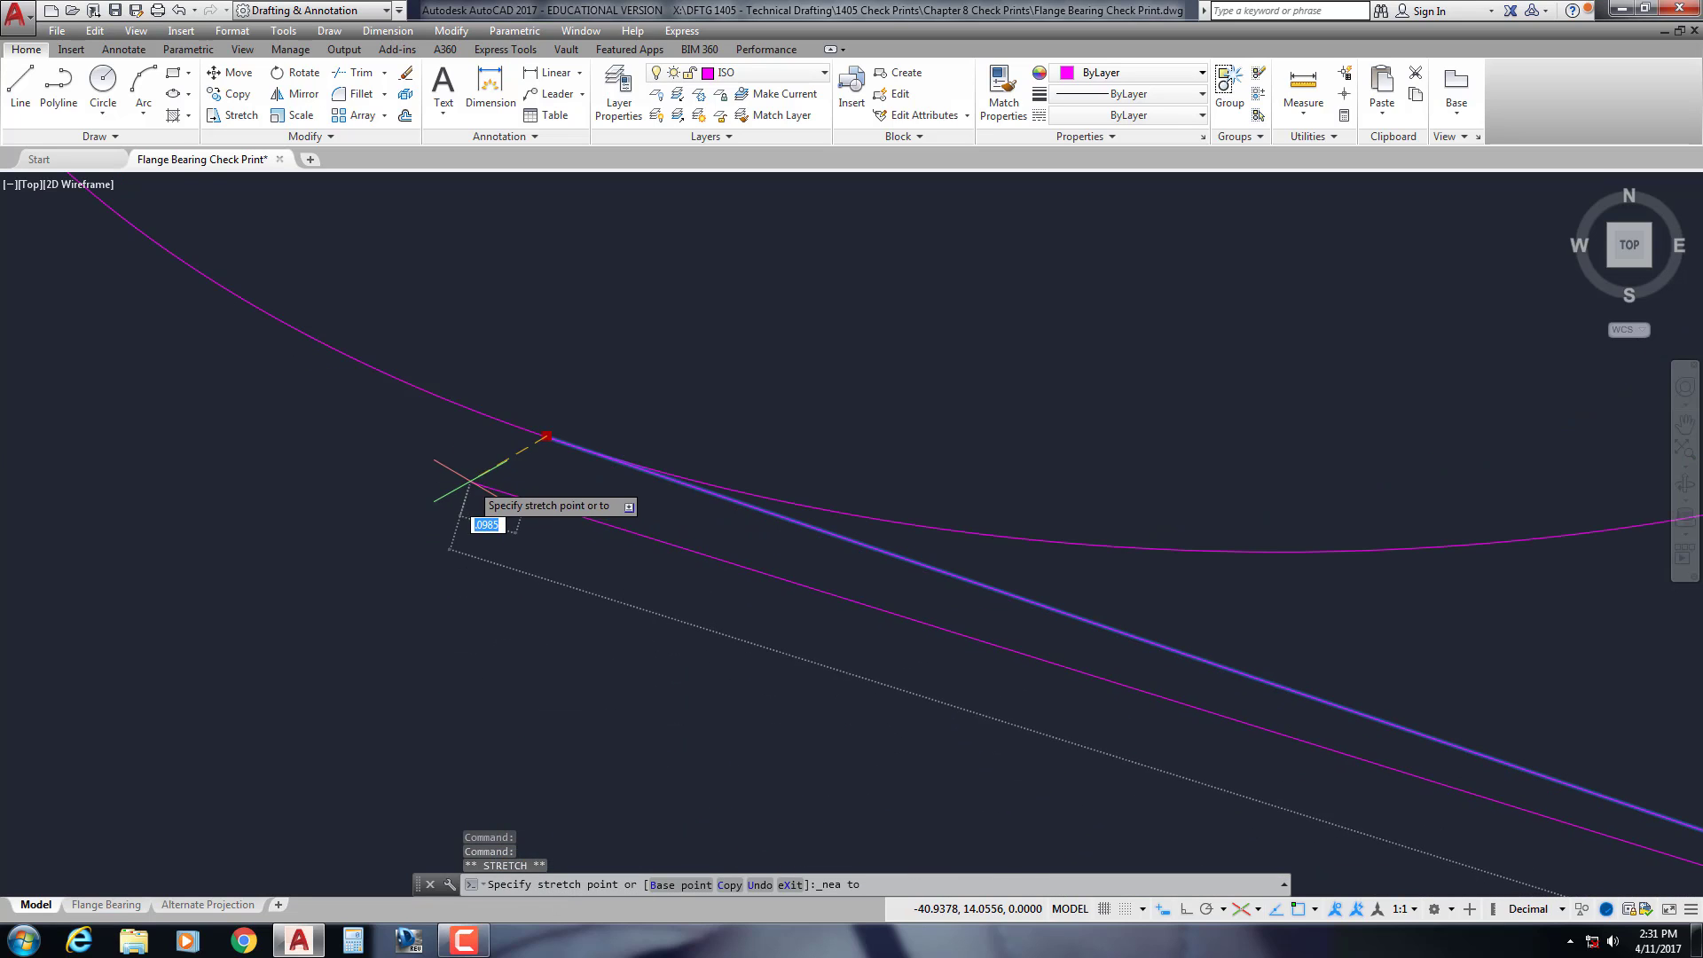
{"action": "left_click", "coordinate": [497, 426]}
{"action": "key", "text": "Escape"}
{"action": "key", "text": "Escape"}
{"action": "scroll", "coordinate": [655, 544], "scroll_direction": "down", "scroll_amount": 5}
{"action": "middle_click_drag", "start_coordinate": [654, 544], "coordinate": [646, 543]}
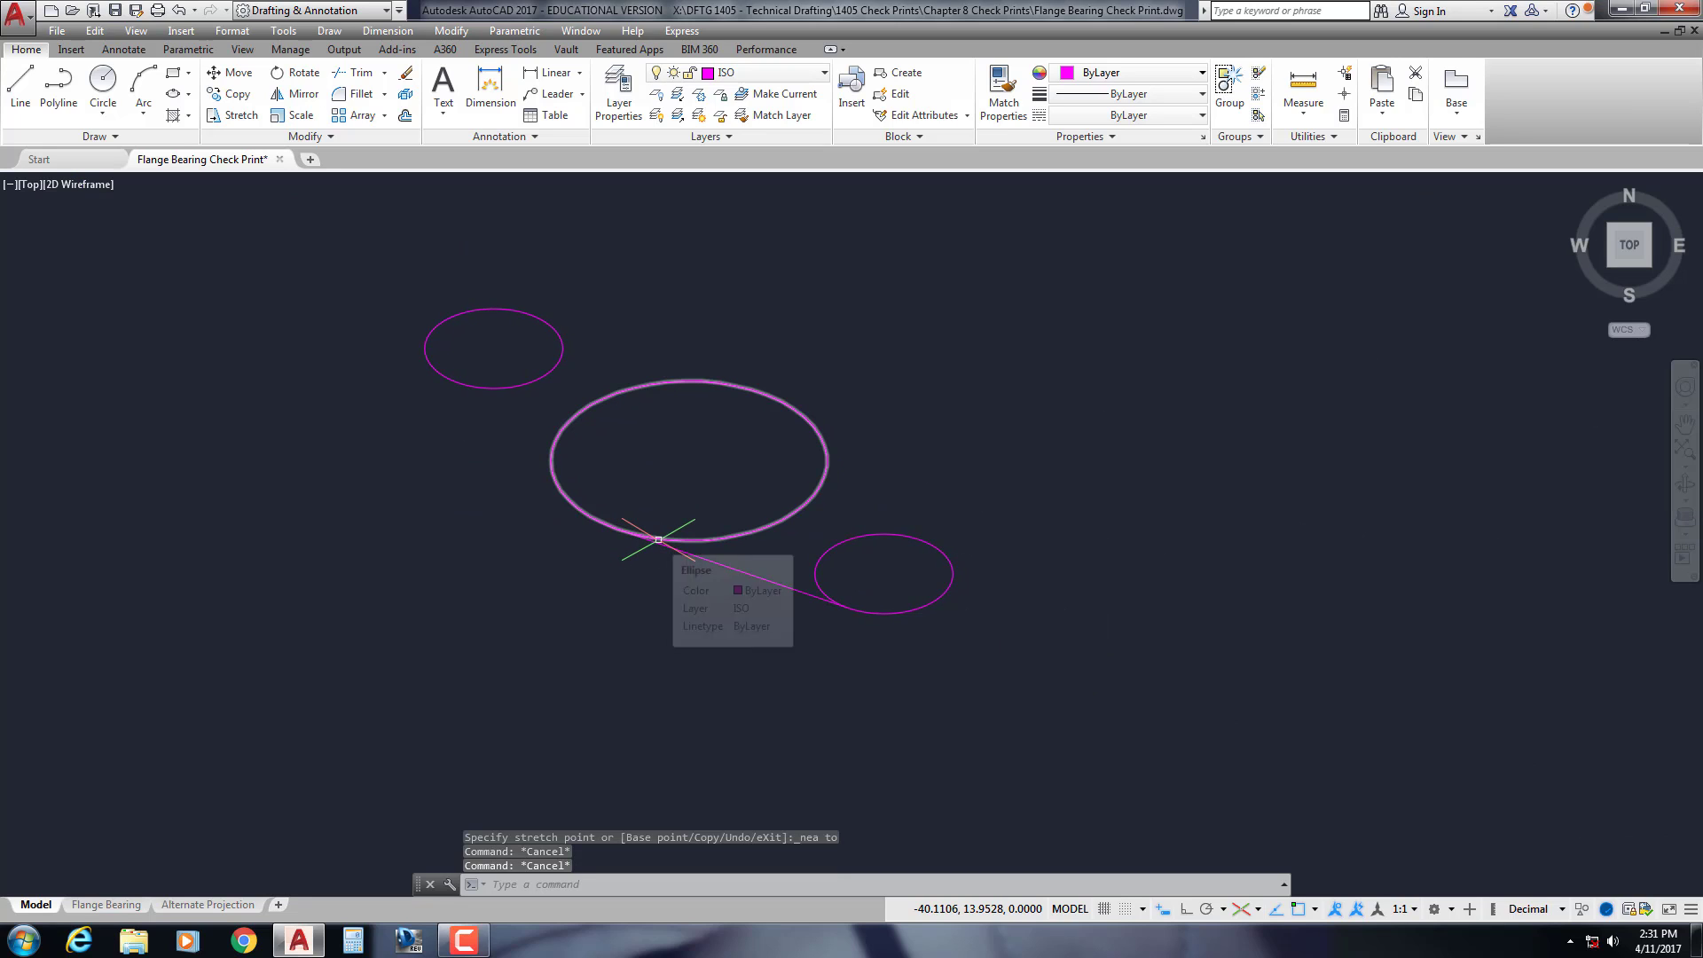
Start a new line snapped with Nearest onto the small ellipse
{"action": "type", "text": "l"}
{"action": "key", "text": "Return"}
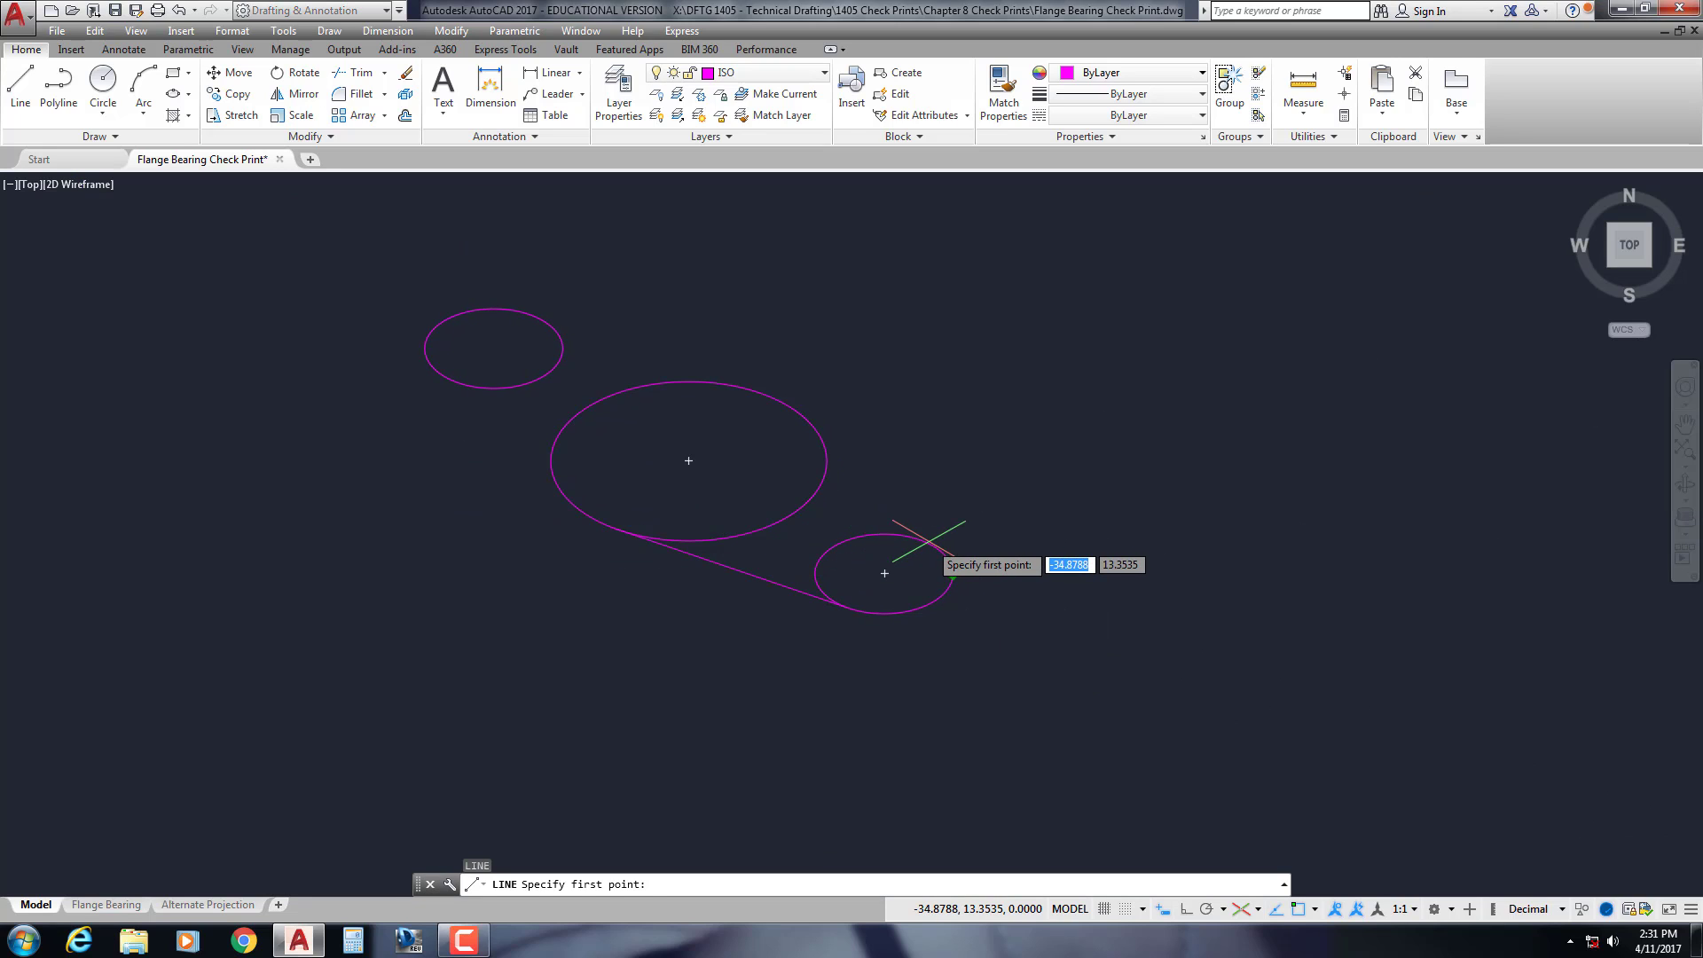
{"action": "right_click", "coordinate": [929, 540], "text": "shift"}
{"action": "left_click", "coordinate": [977, 485]}
{"action": "scroll", "coordinate": [935, 551], "scroll_direction": "up", "scroll_amount": 5}
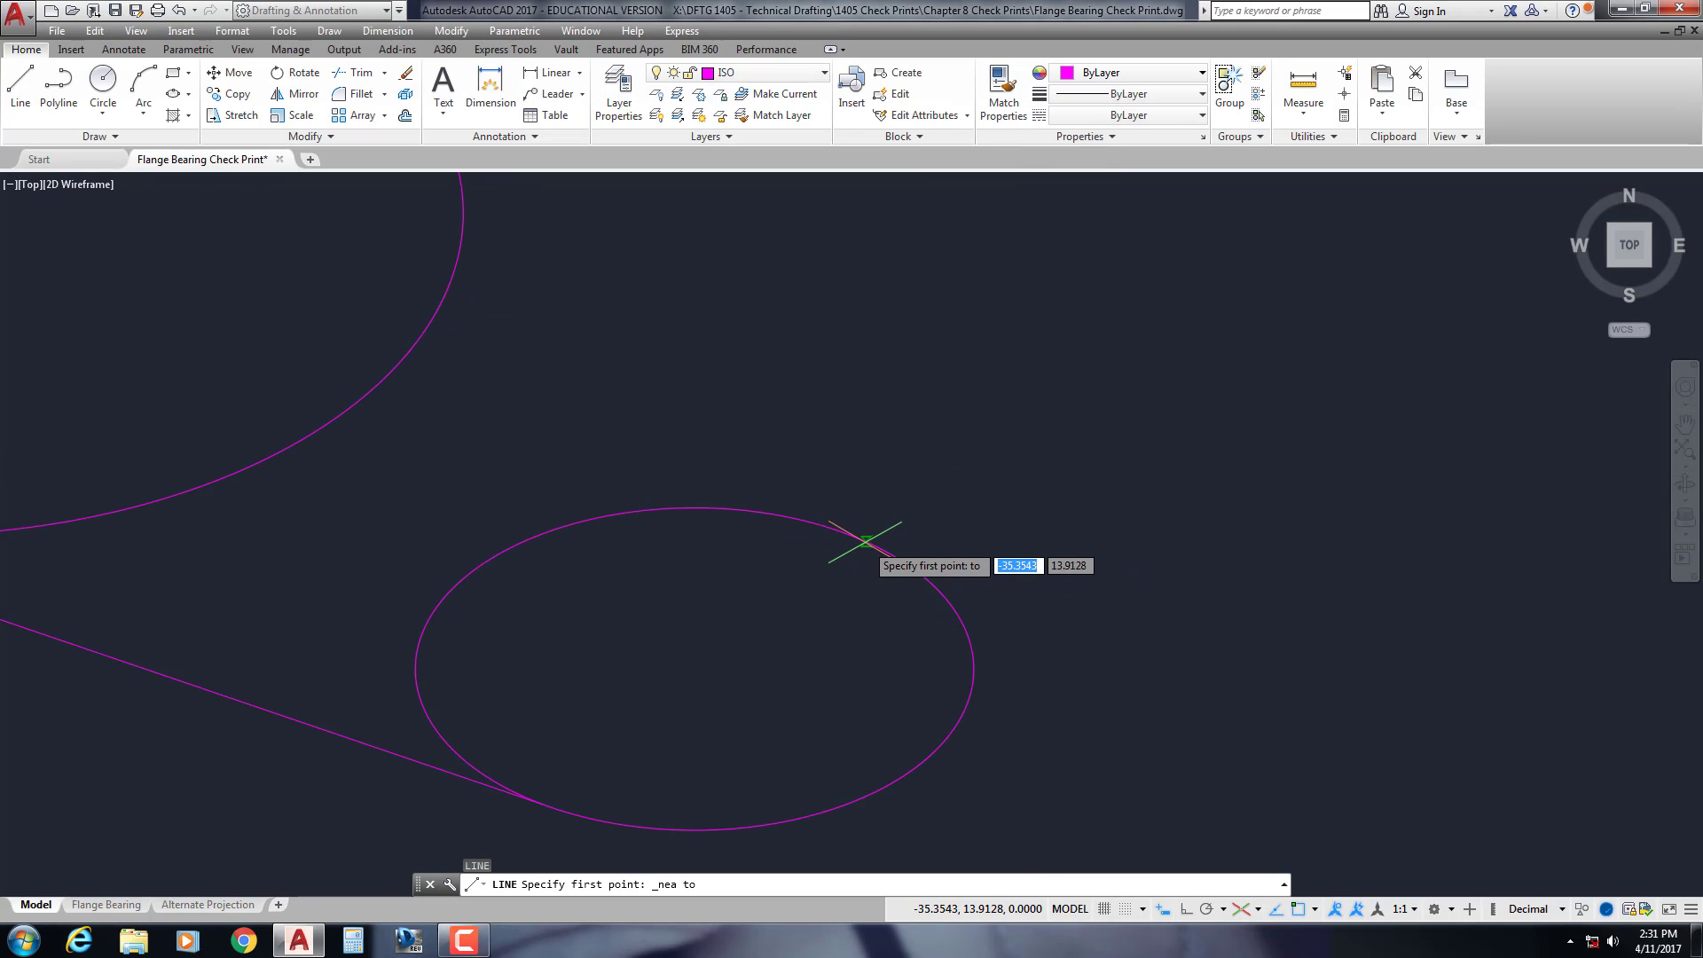
{"action": "left_click", "coordinate": [872, 544]}
End the line tangent to the large ellipse
{"action": "scroll", "coordinate": [723, 464], "scroll_direction": "down", "scroll_amount": 2}
{"action": "middle_click_drag", "start_coordinate": [722, 464], "coordinate": [822, 629]}
{"action": "right_click", "coordinate": [741, 515], "text": "shift"}
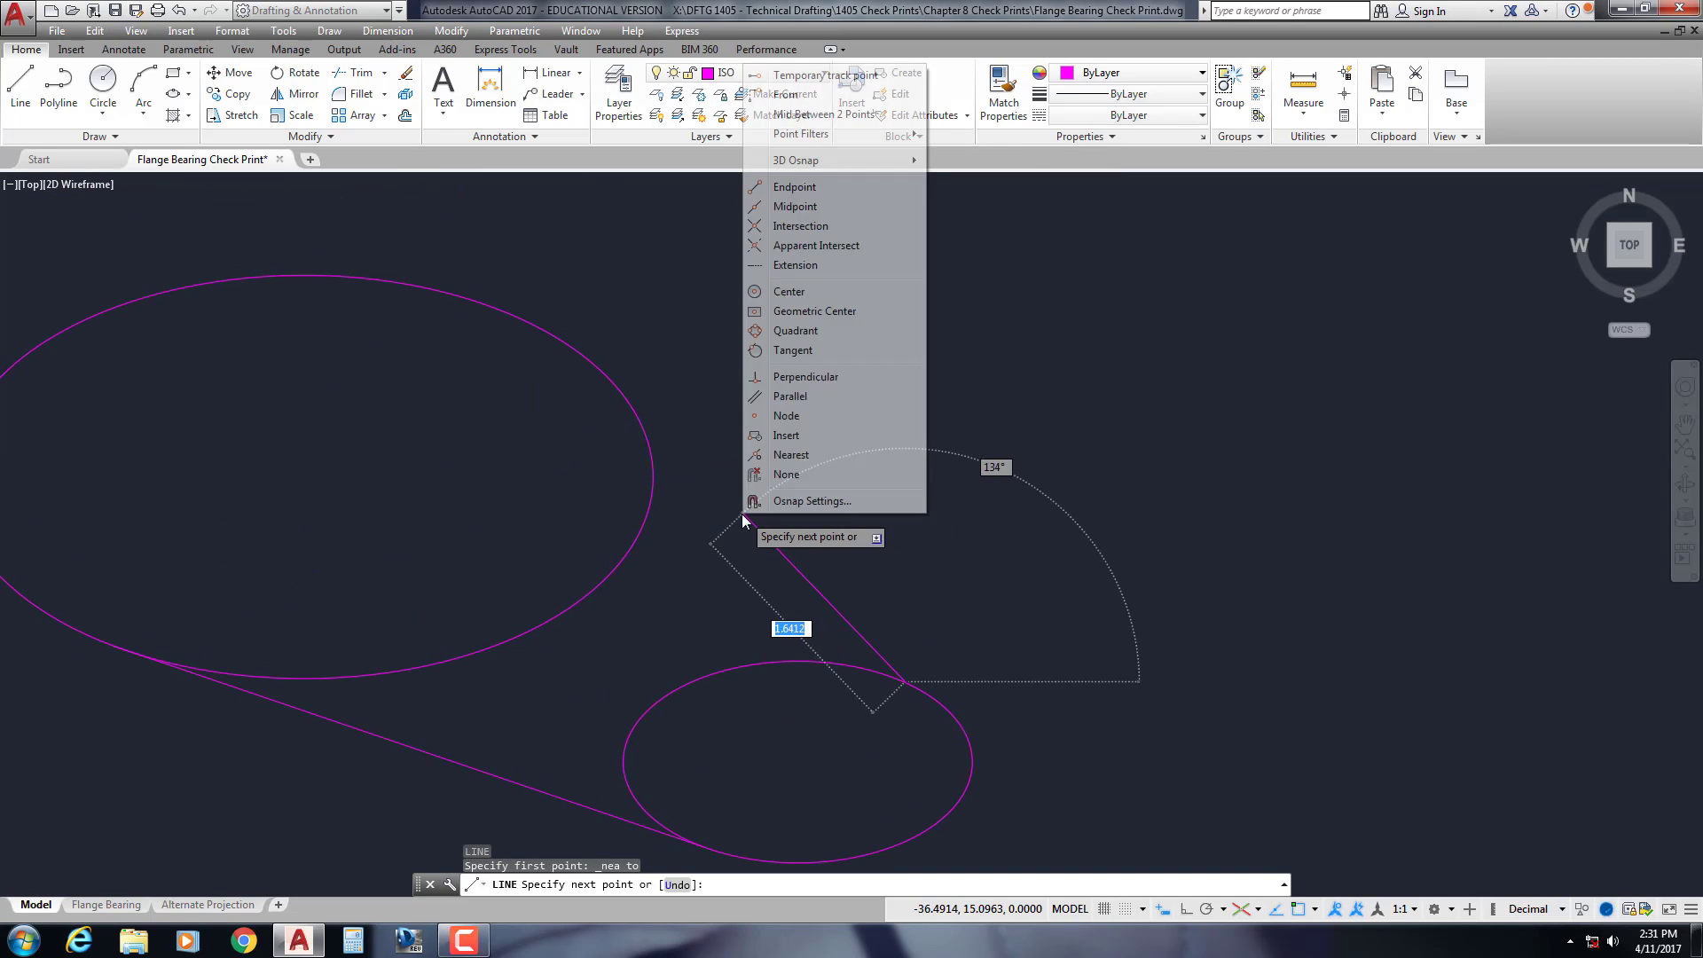
{"action": "left_click", "coordinate": [781, 359]}
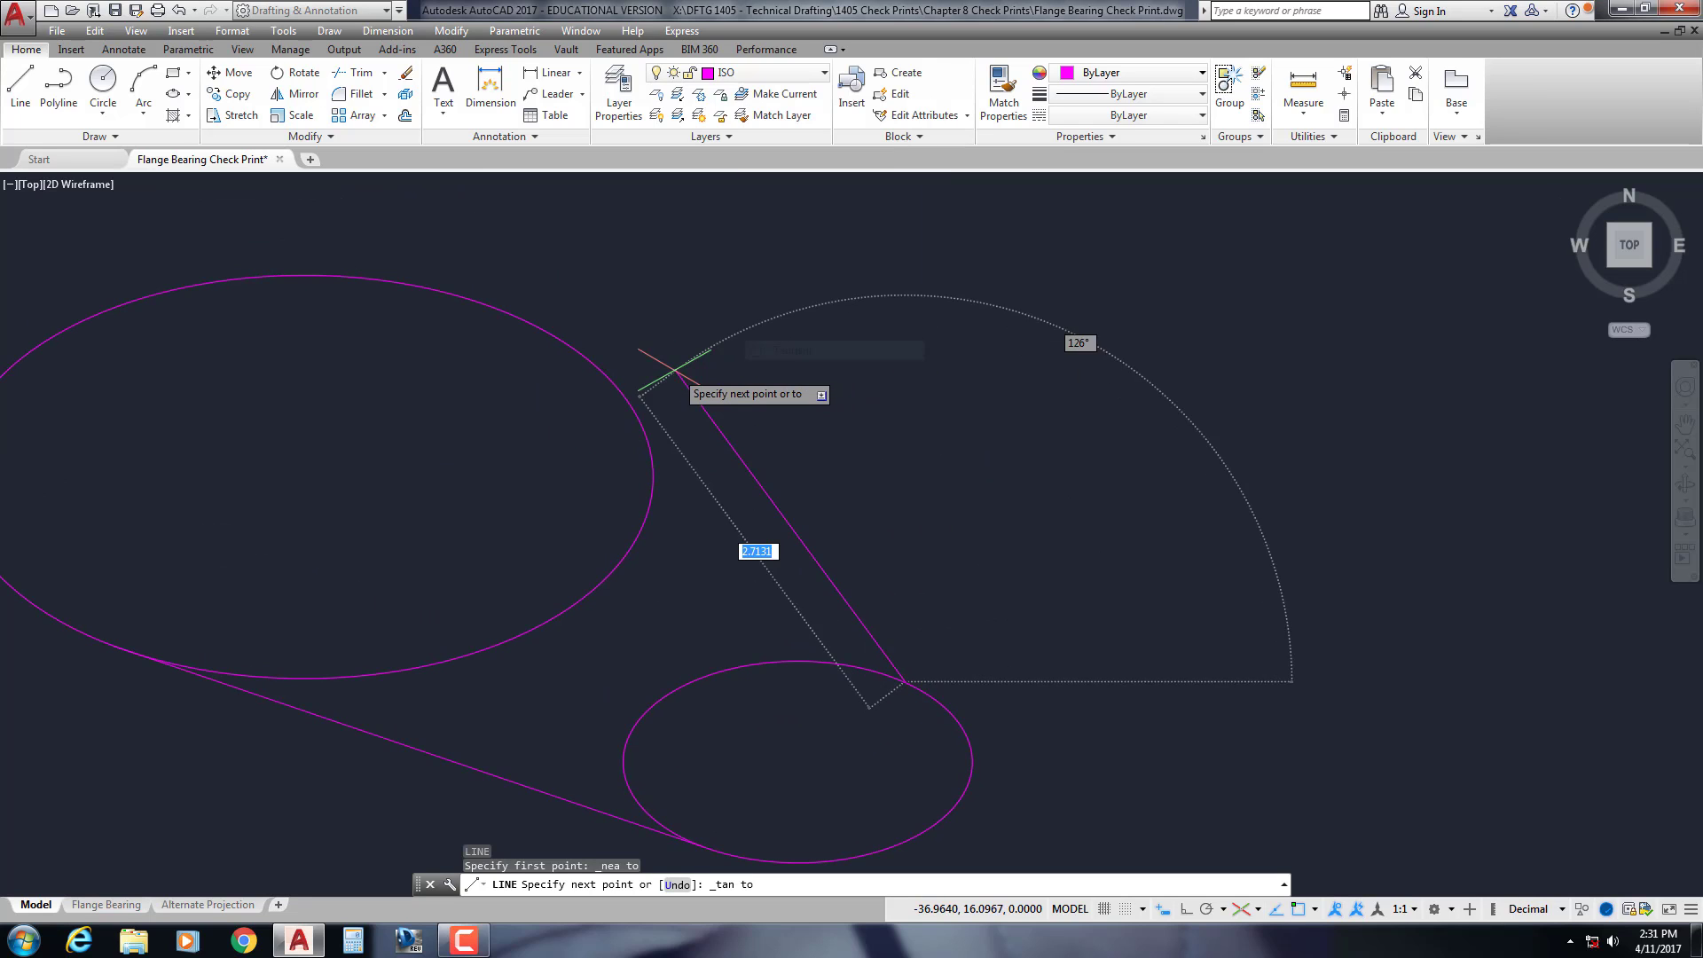
{"action": "left_click", "coordinate": [610, 375]}
{"action": "key", "text": "Escape"}
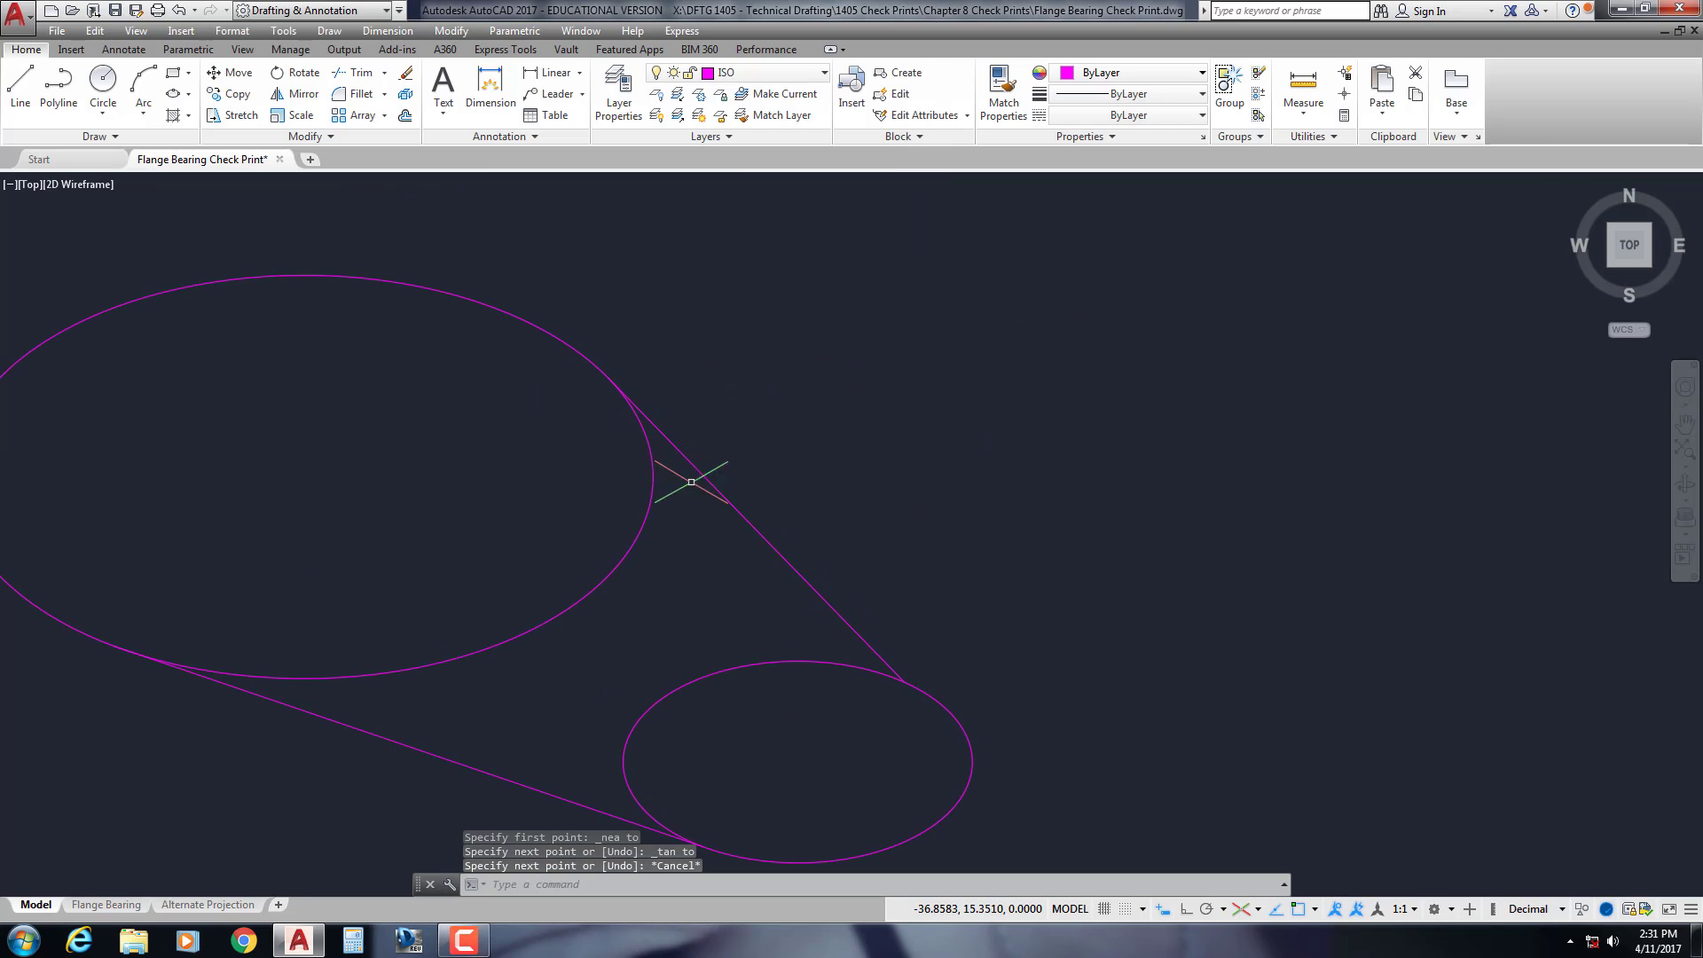
Grip-stretch the line's lower end onto the small ellipse with Nearest snap
{"action": "scroll", "coordinate": [689, 509], "scroll_direction": "up", "scroll_amount": 5}
{"action": "mouse_move", "coordinate": [897, 662]}
{"action": "middle_mouse_down"}
{"action": "mouse_move", "coordinate": [946, 654]}
{"action": "mouse_move", "coordinate": [913, 582]}
{"action": "mouse_move", "coordinate": [913, 639]}
{"action": "mouse_move", "coordinate": [896, 632]}
{"action": "middle_mouse_up"}
{"action": "left_click", "coordinate": [904, 593]}
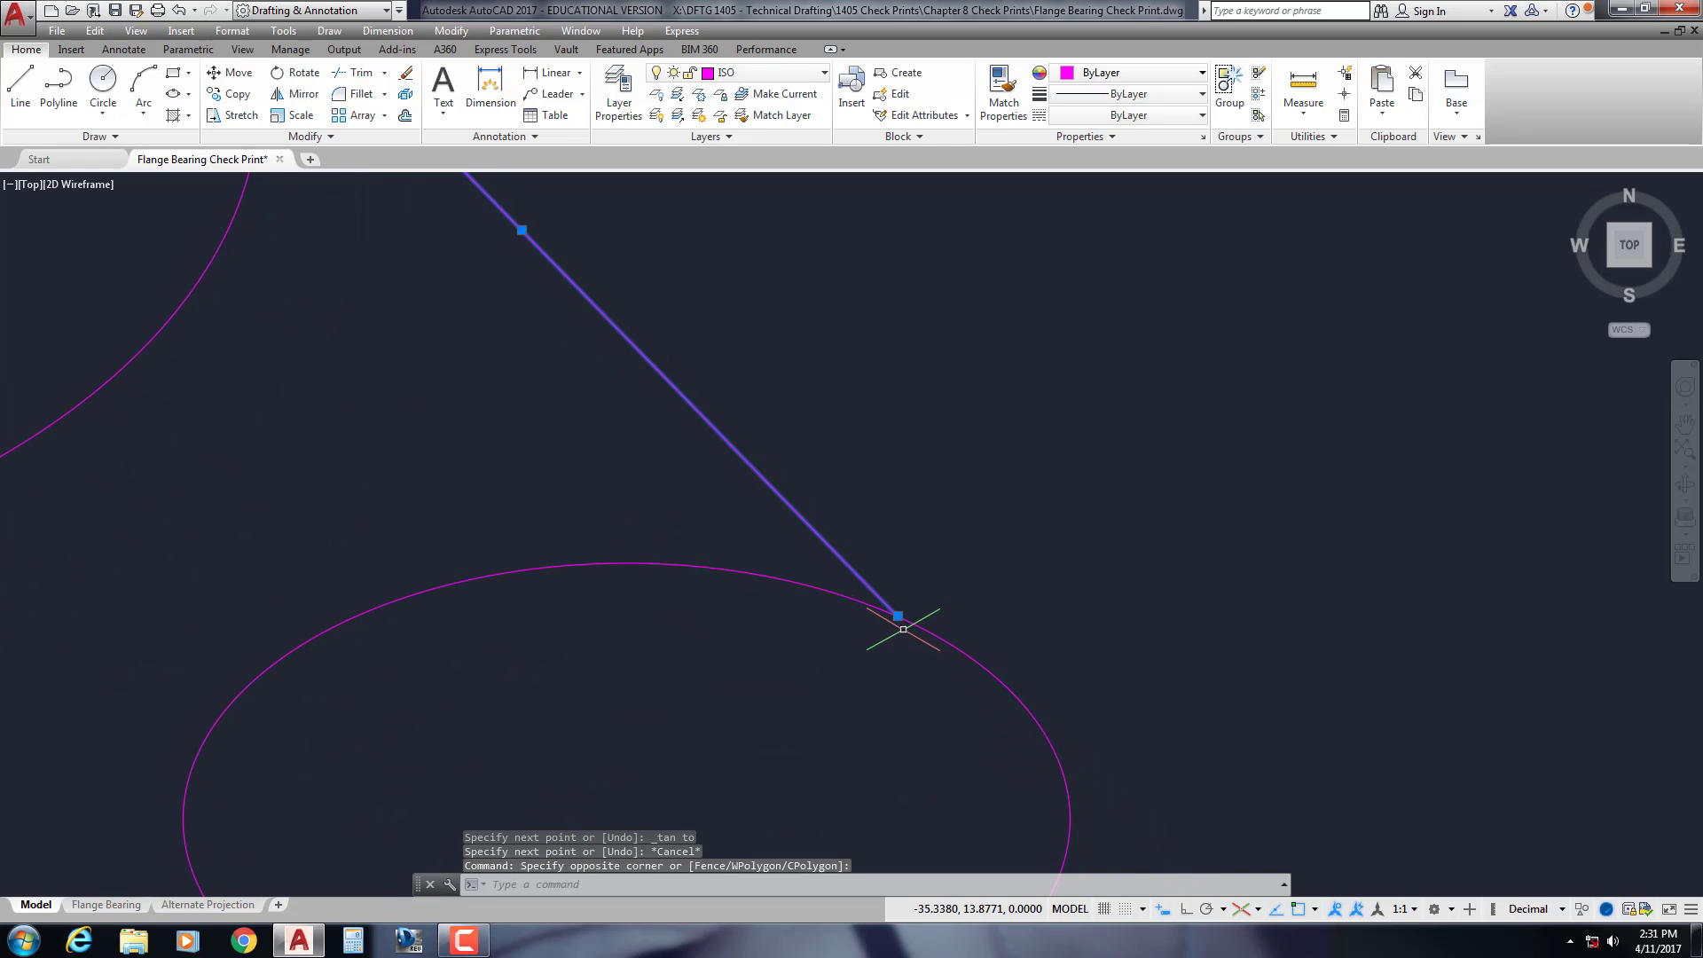
{"action": "left_click", "coordinate": [897, 615]}
{"action": "right_click", "coordinate": [918, 626], "text": "shift"}
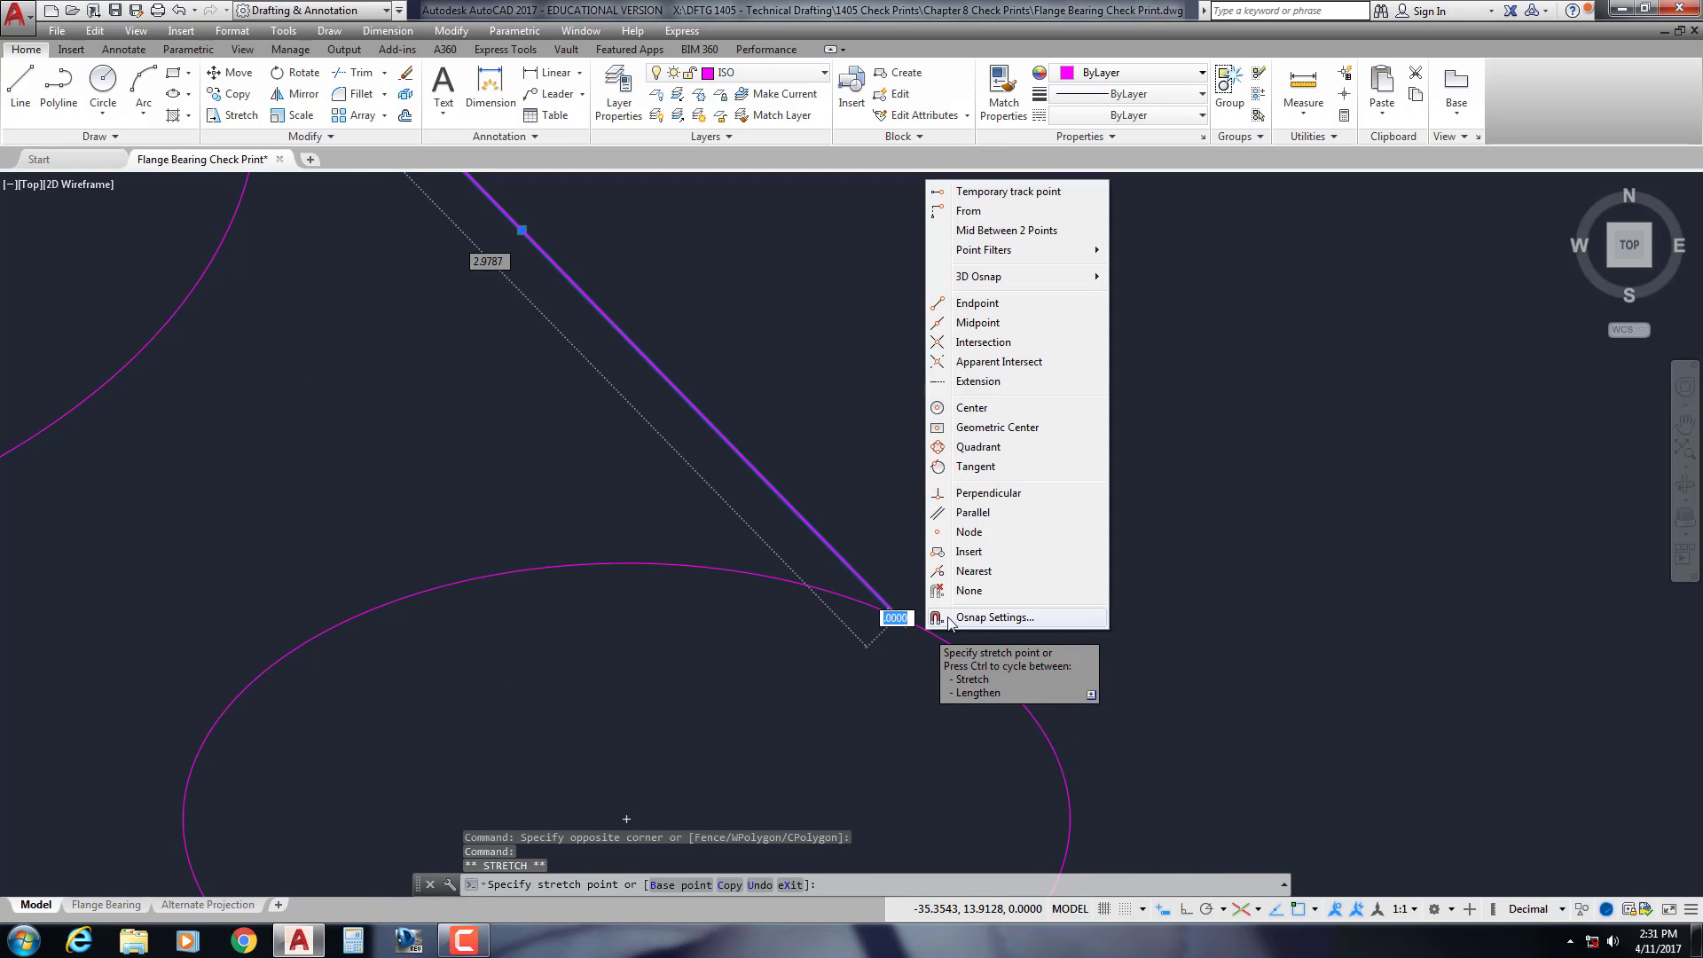
{"action": "left_click", "coordinate": [974, 571]}
{"action": "scroll", "coordinate": [932, 630], "scroll_direction": "up", "scroll_amount": 4}
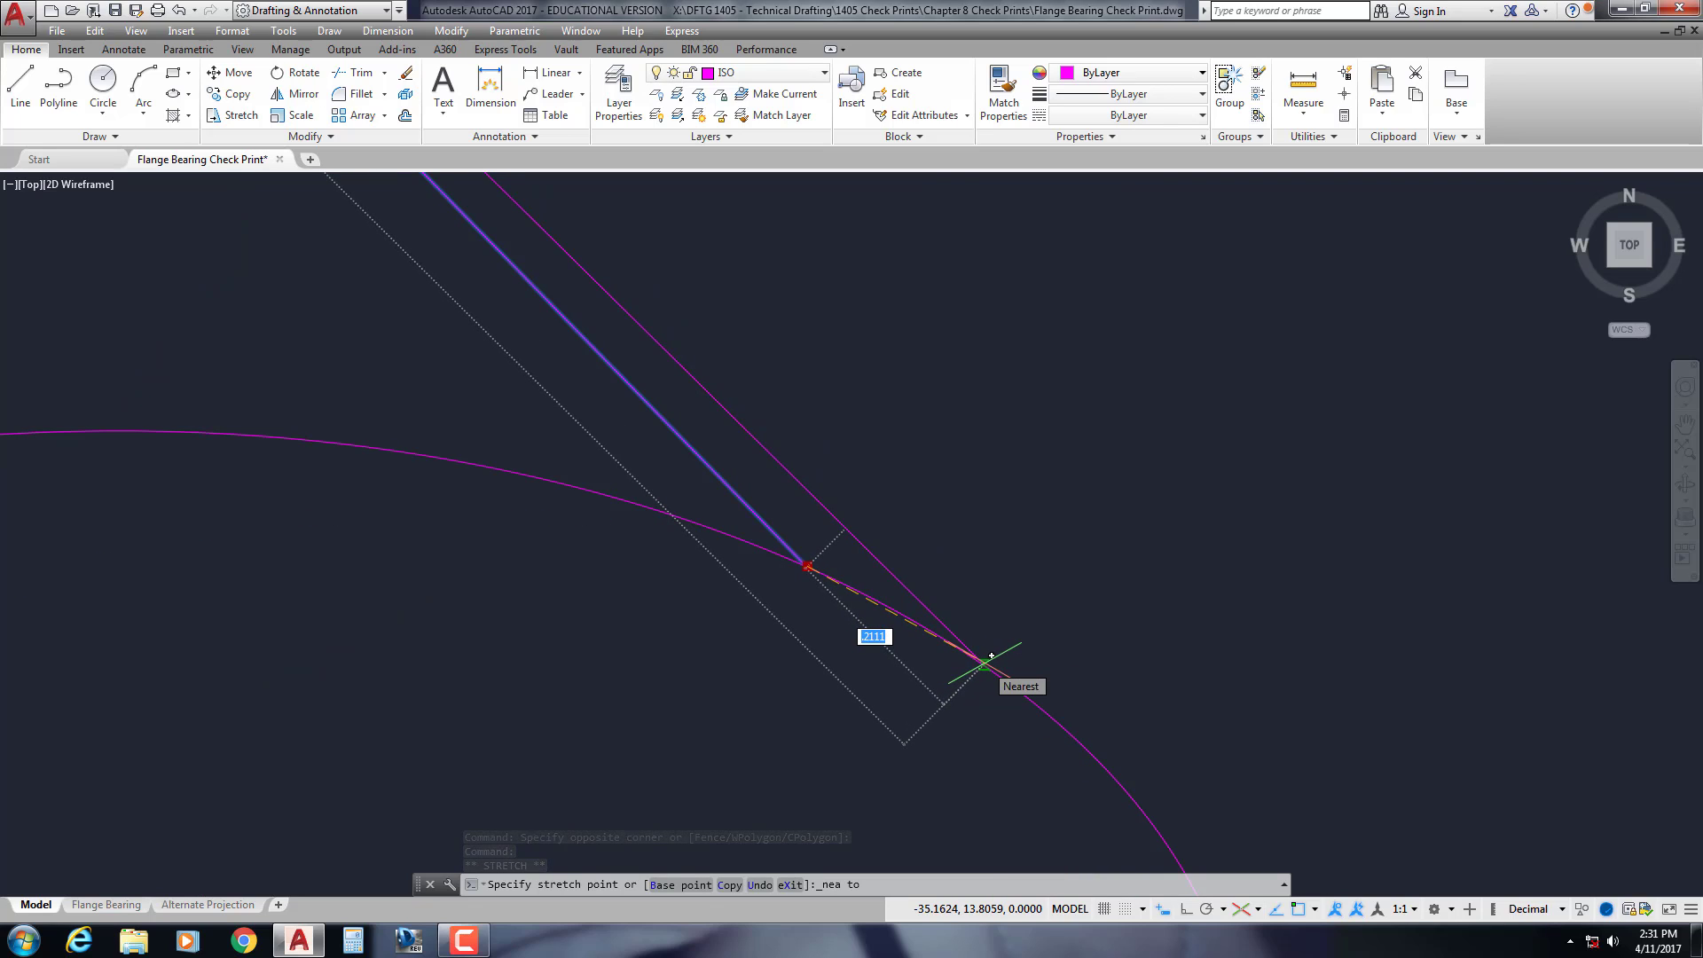
{"action": "left_click", "coordinate": [1027, 696]}
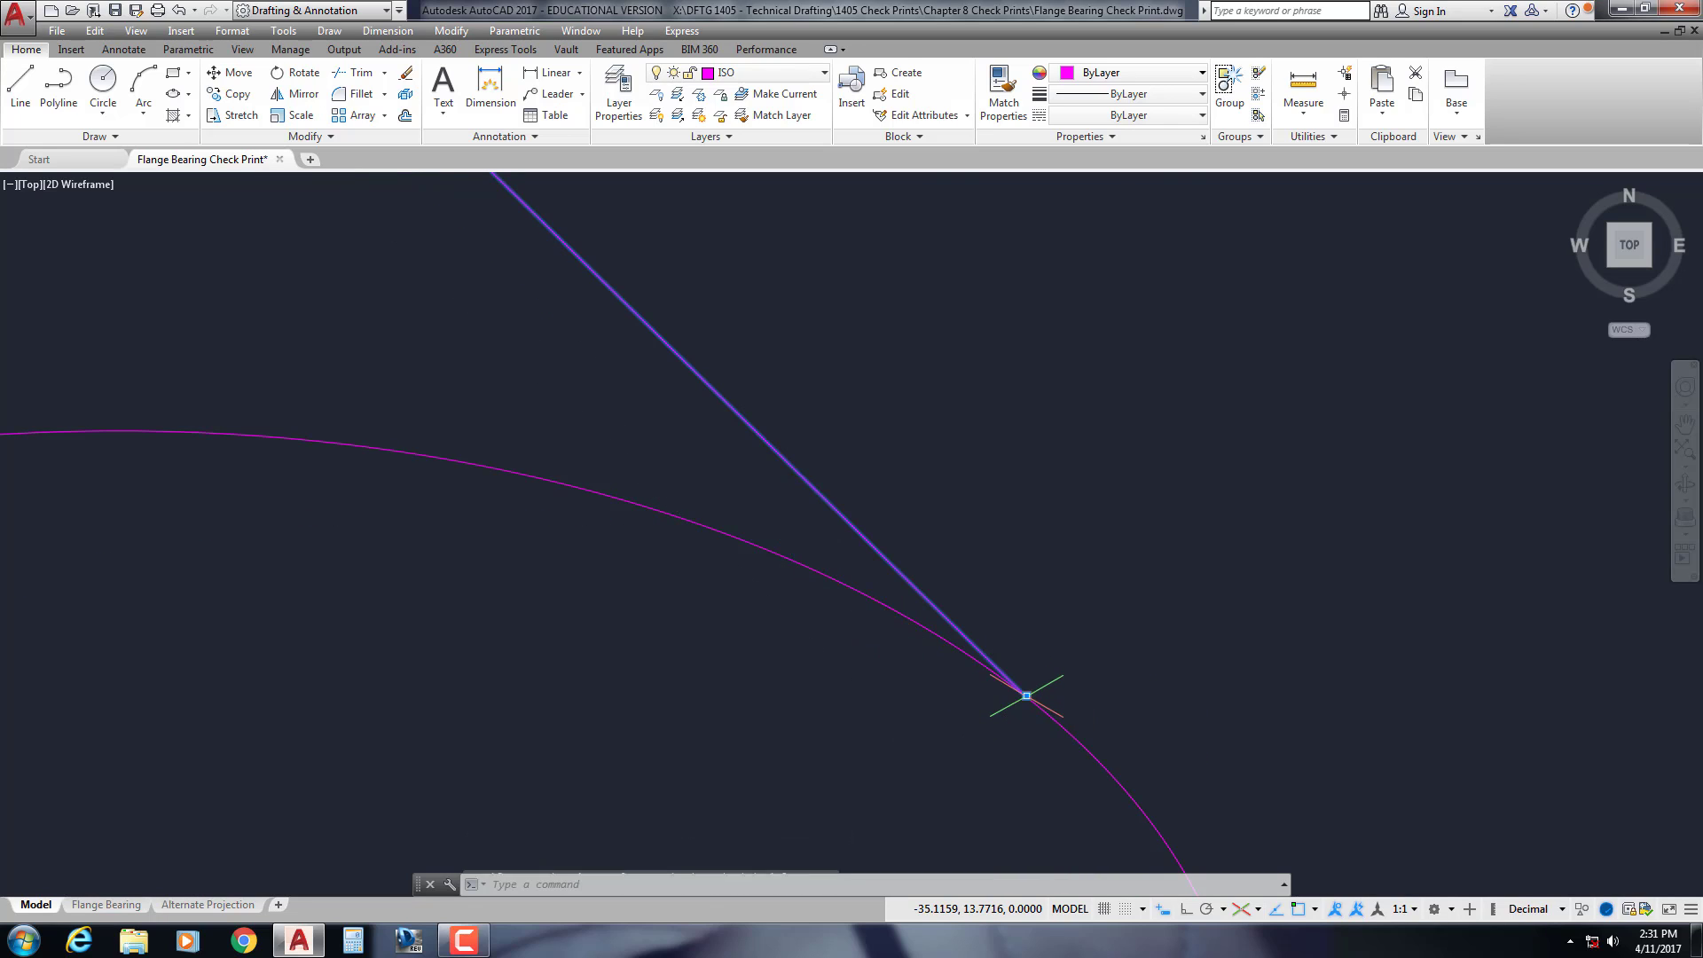
{"action": "key", "text": "Escape"}
{"action": "key", "text": "Escape"}
{"action": "scroll", "coordinate": [1074, 627], "scroll_direction": "down", "scroll_amount": 3}
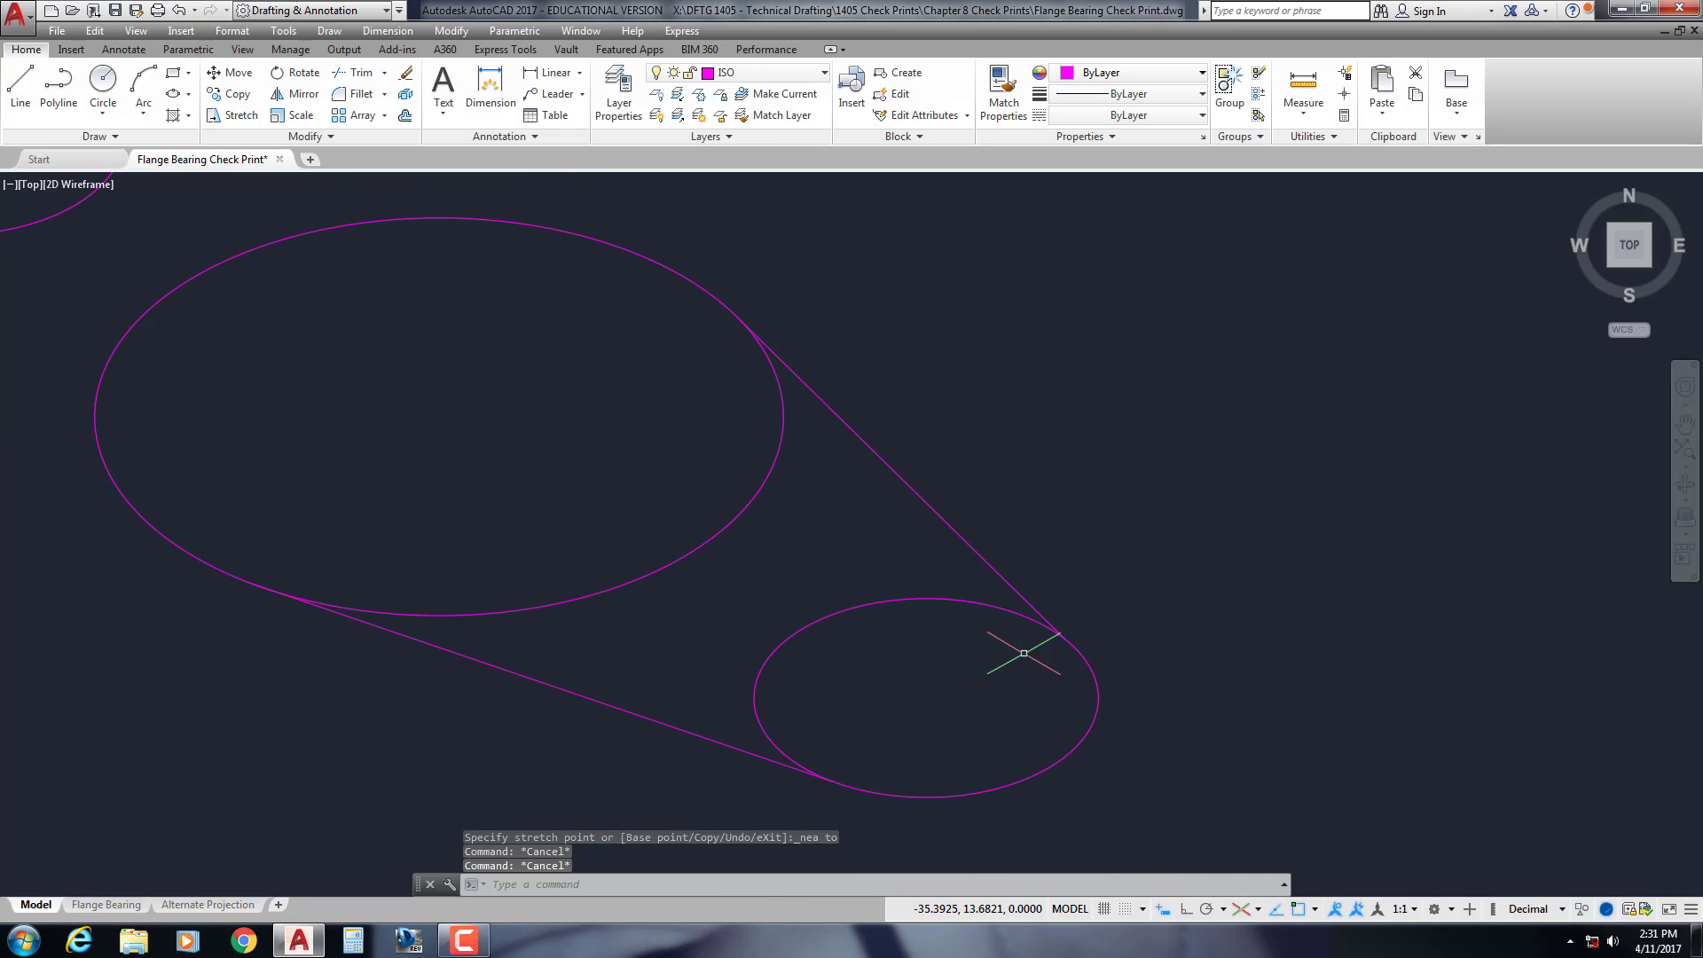
{"action": "mouse_move", "coordinate": [1002, 656]}
{"action": "middle_mouse_down"}
{"action": "mouse_move", "coordinate": [1038, 627]}
{"action": "mouse_move", "coordinate": [1057, 646]}
{"action": "middle_mouse_up"}
{"action": "scroll", "coordinate": [1059, 635], "scroll_direction": "down", "scroll_amount": 2}
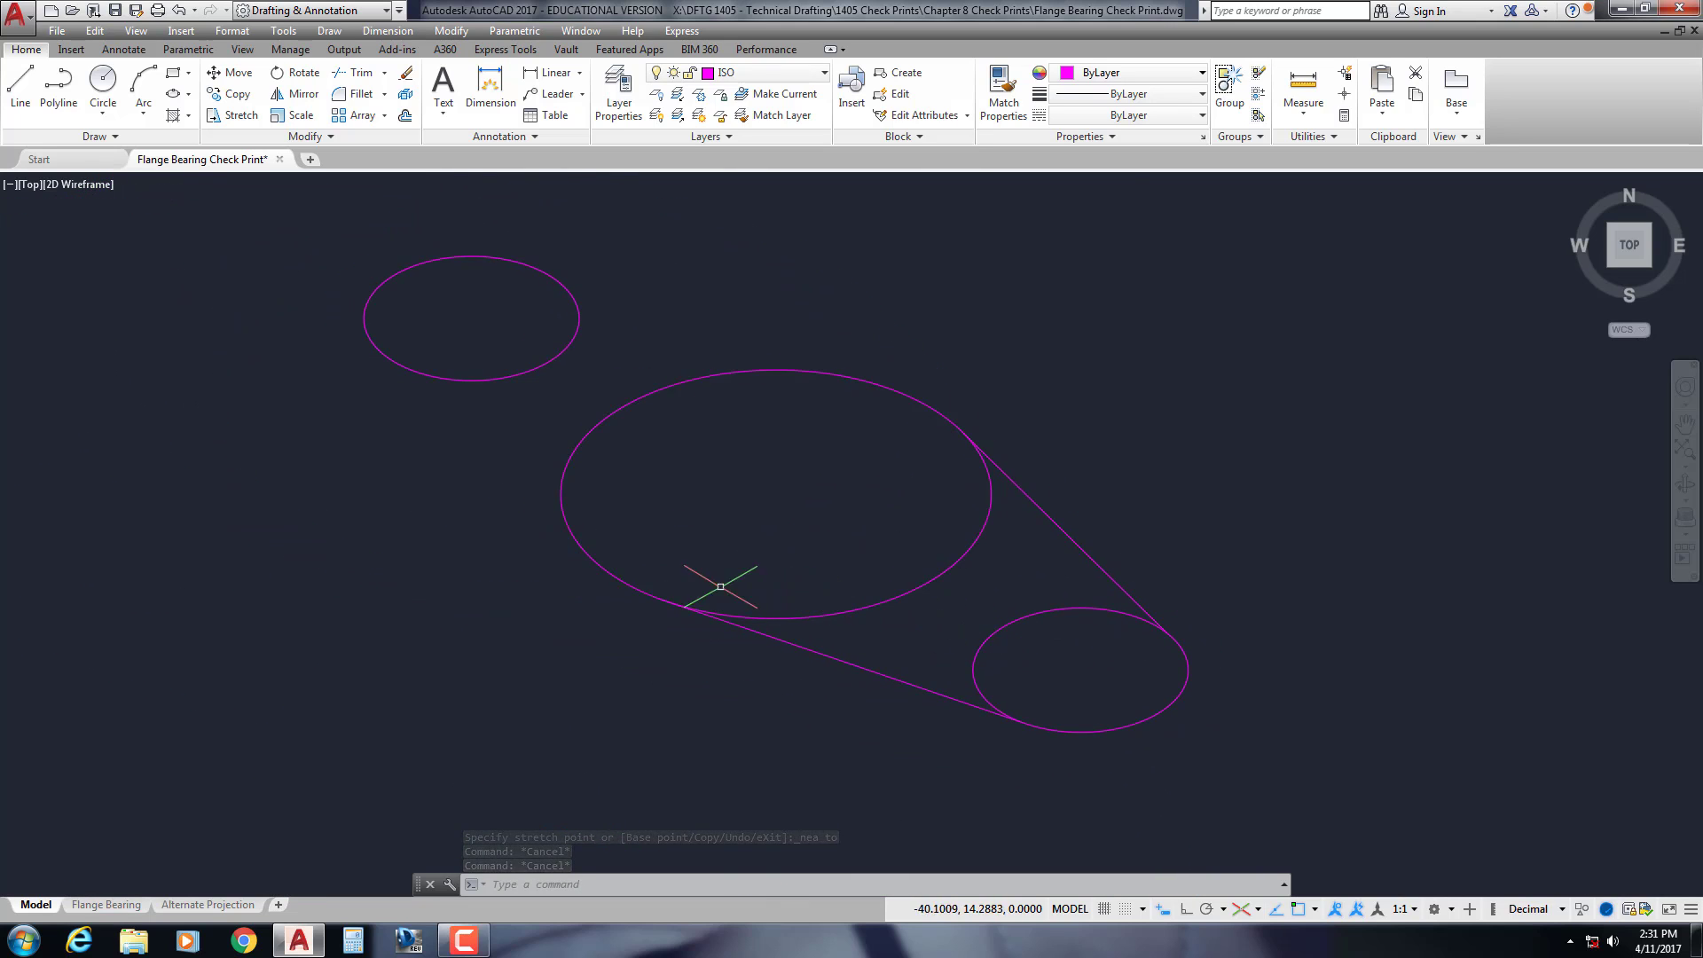
Start a line snapped with Nearest onto the large ellipse
{"action": "key", "text": "Return"}
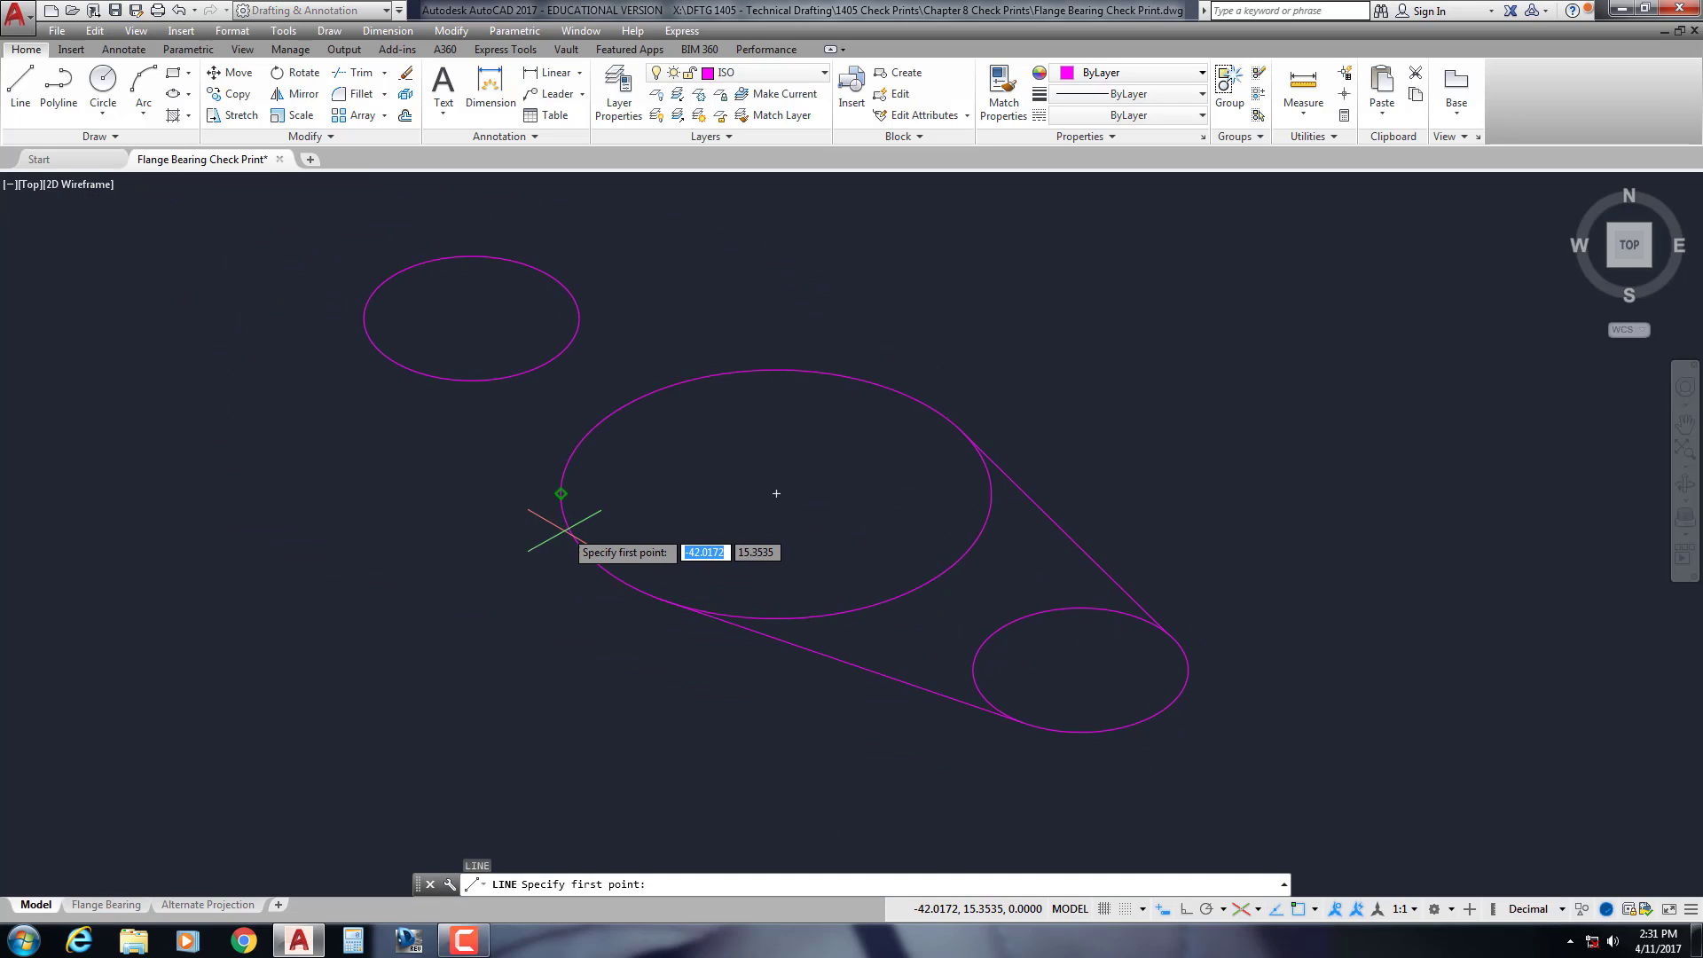
{"action": "right_click", "coordinate": [564, 554], "text": "shift"}
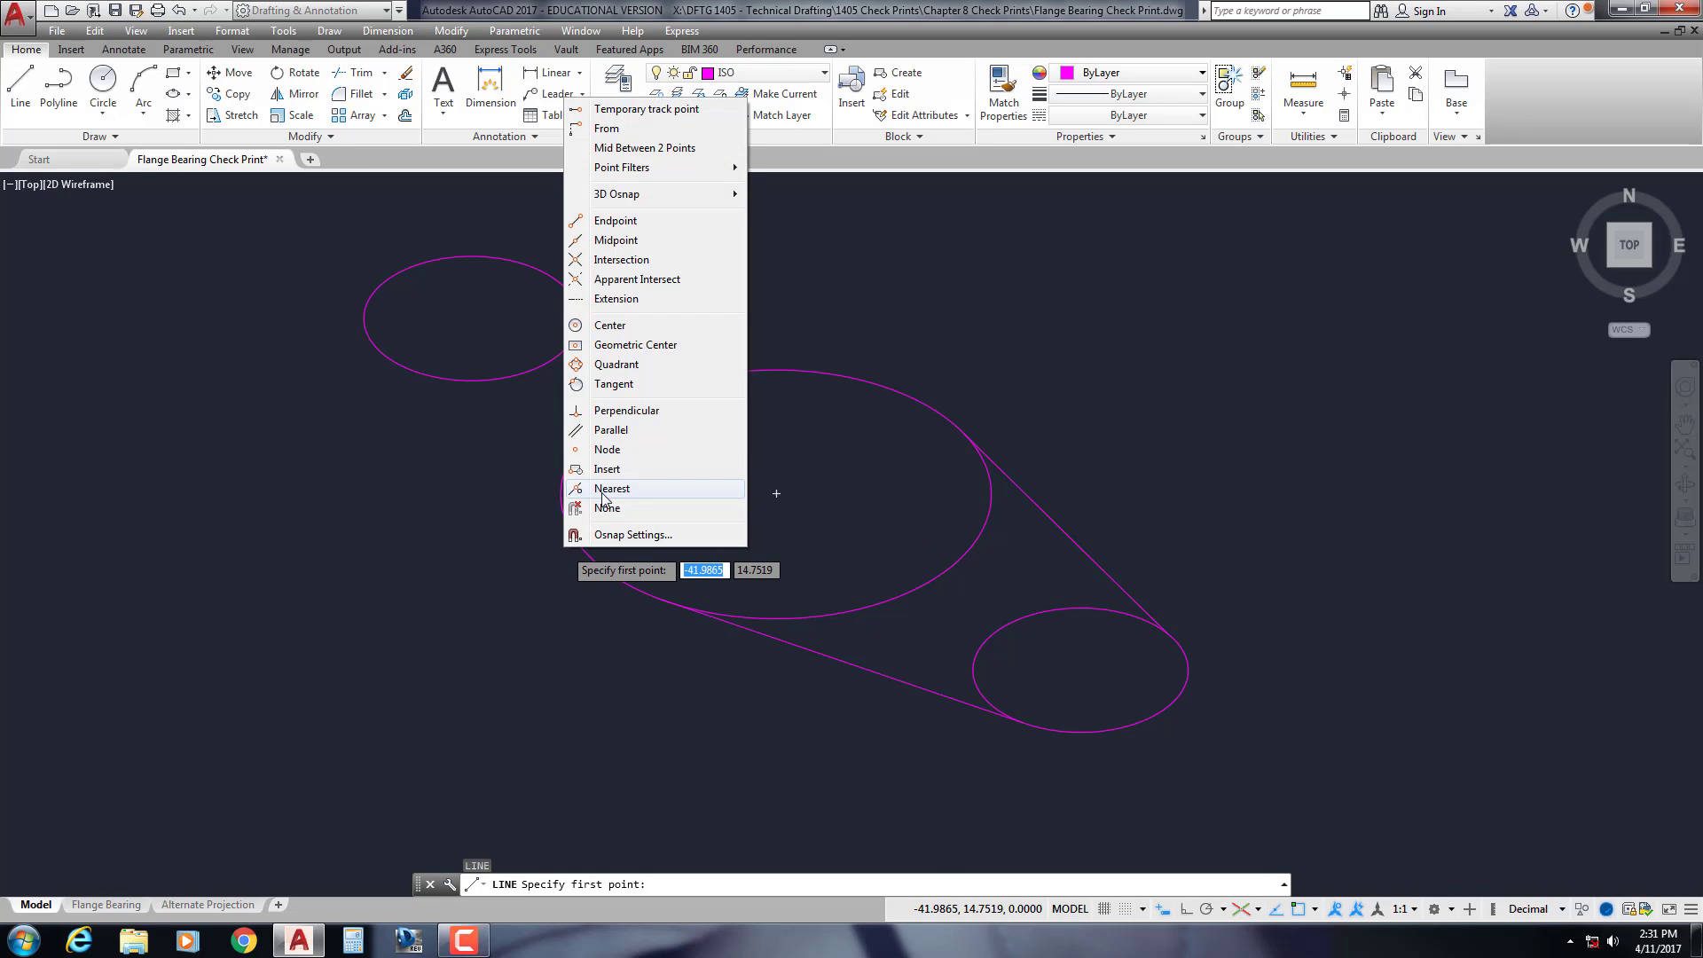
{"action": "left_click", "coordinate": [603, 489]}
{"action": "left_click", "coordinate": [579, 543]}
{"action": "scroll", "coordinate": [551, 539], "scroll_direction": "up", "scroll_amount": 4}
End the line on the upper-left small isocircle's edge with Nearest snap
{"action": "right_click", "coordinate": [543, 510], "text": "shift"}
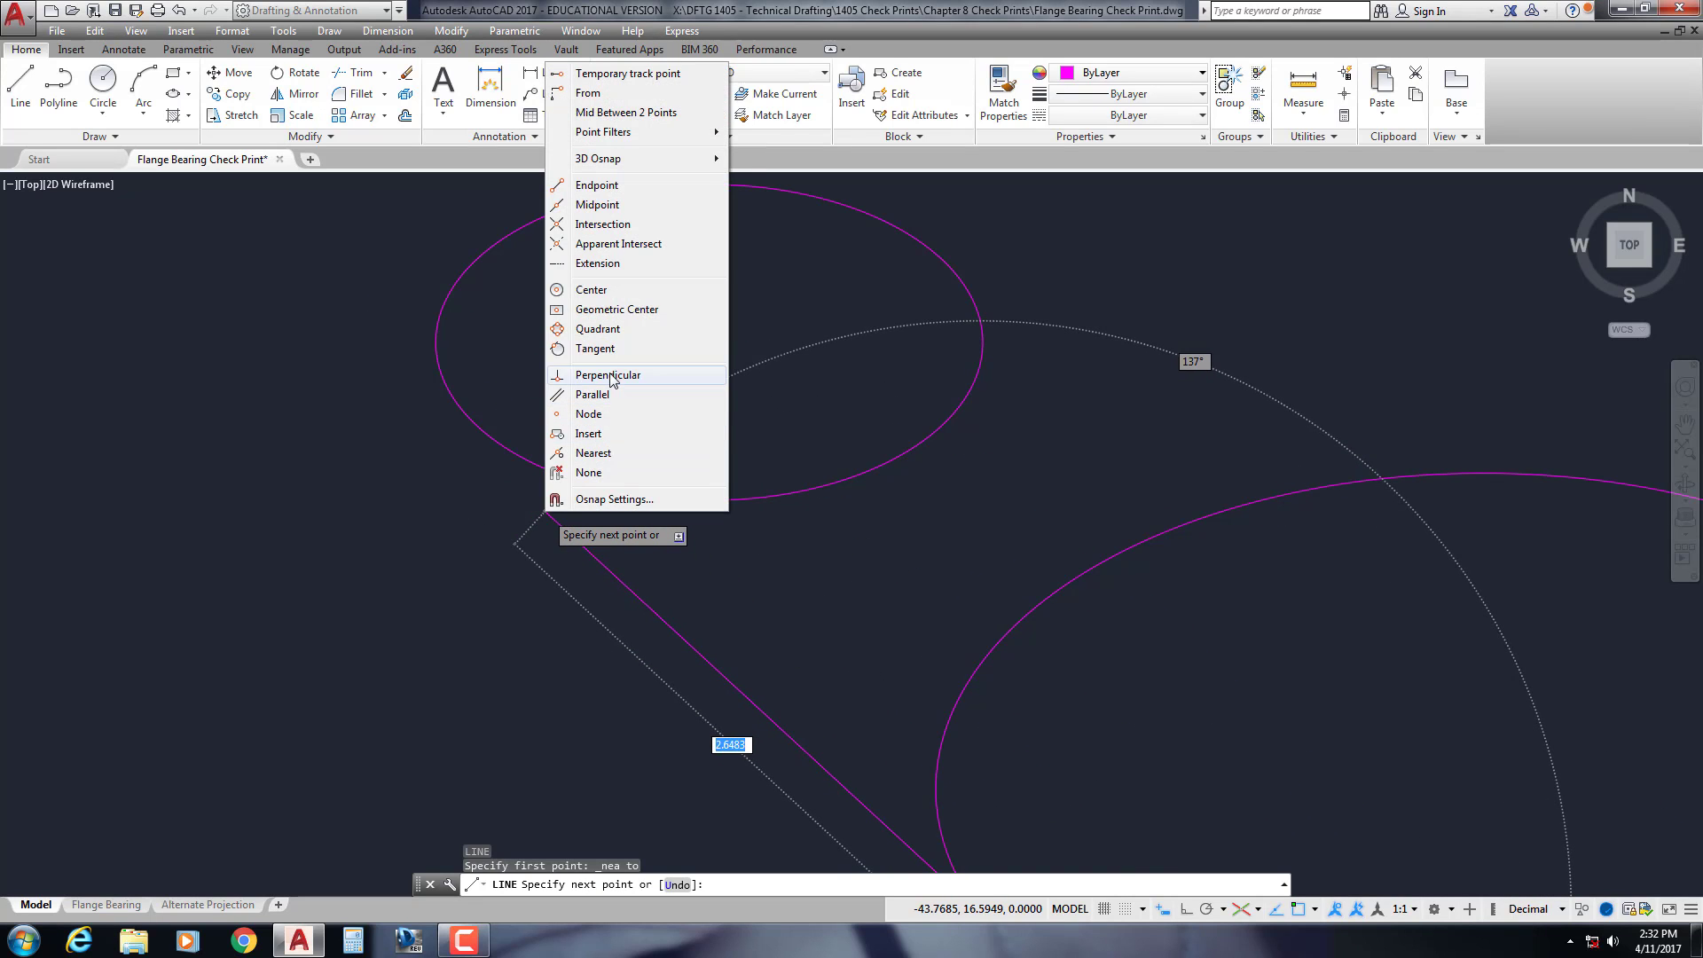
{"action": "left_click", "coordinate": [596, 349]}
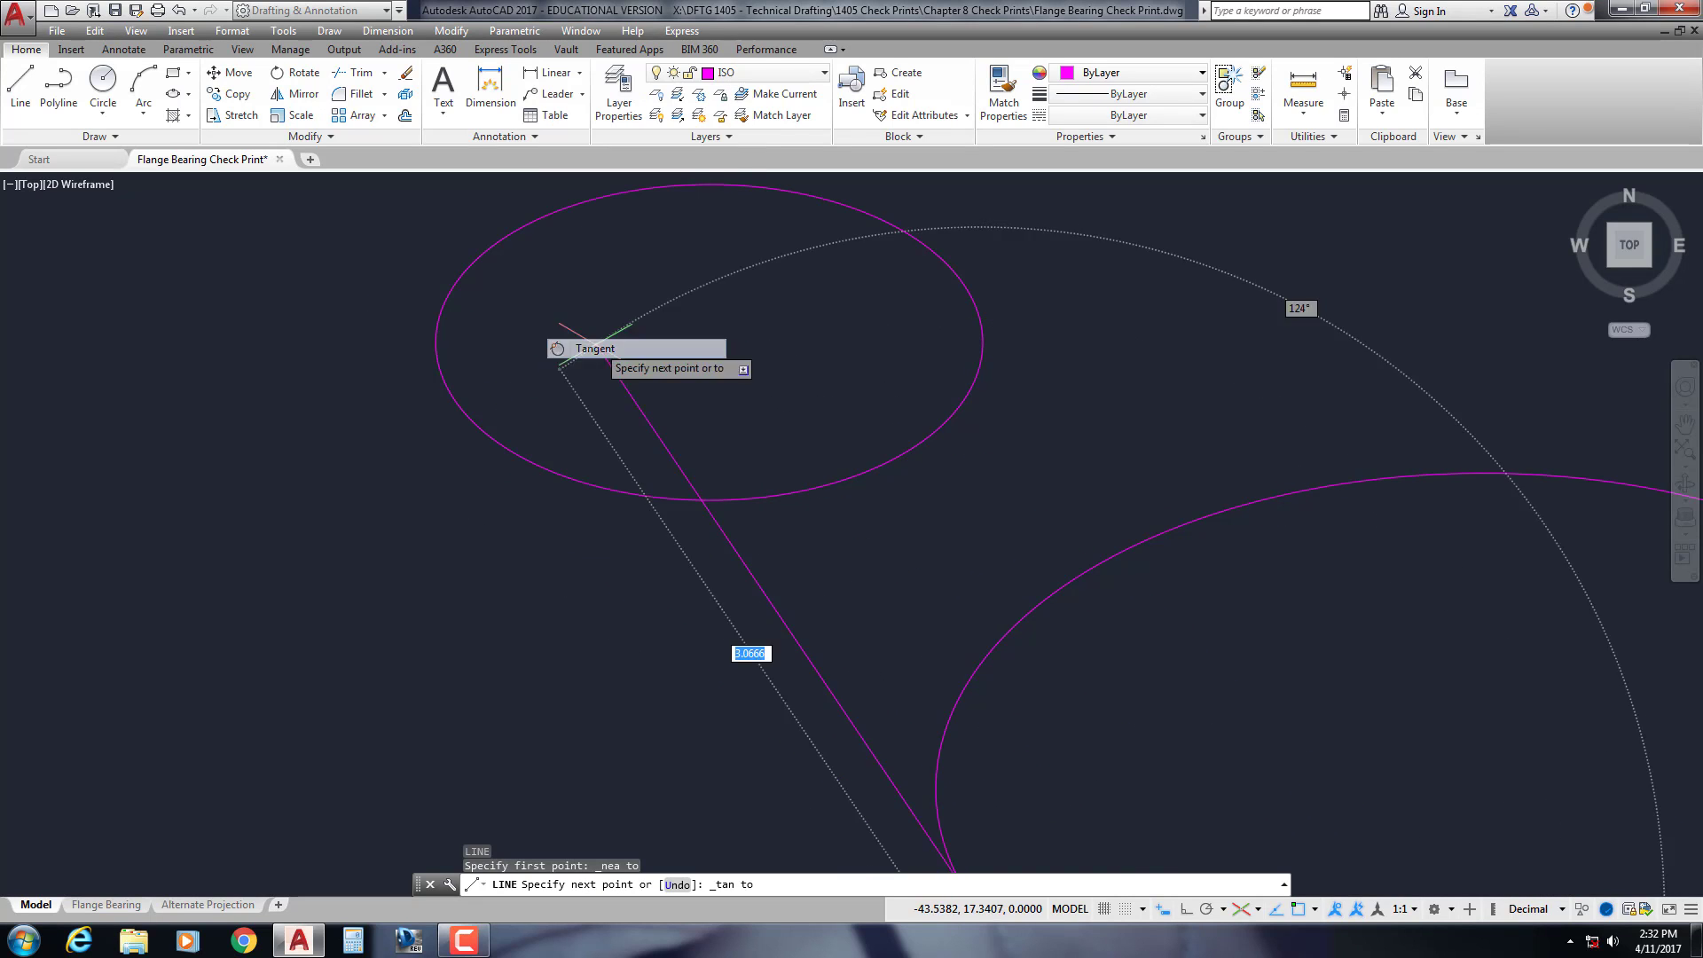
{"action": "right_click", "coordinate": [479, 420], "text": "shift"}
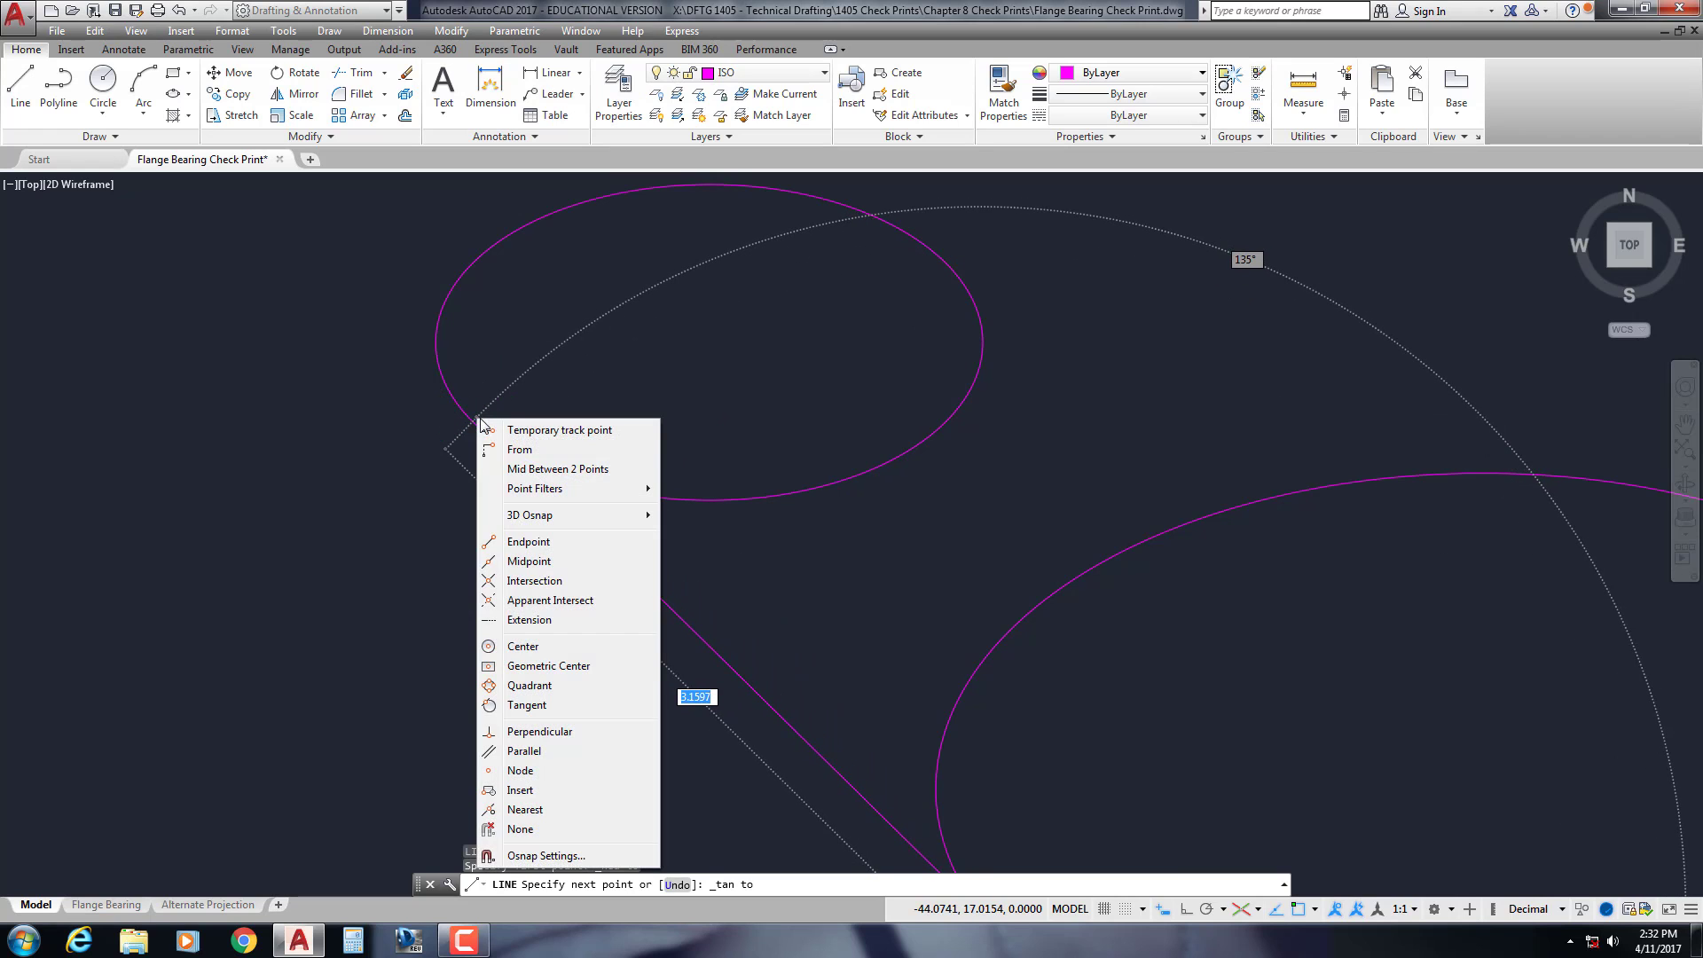
{"action": "left_click", "coordinate": [533, 810]}
{"action": "scroll", "coordinate": [444, 397], "scroll_direction": "up", "scroll_amount": 4}
{"action": "right_click", "coordinate": [436, 401], "text": "shift"}
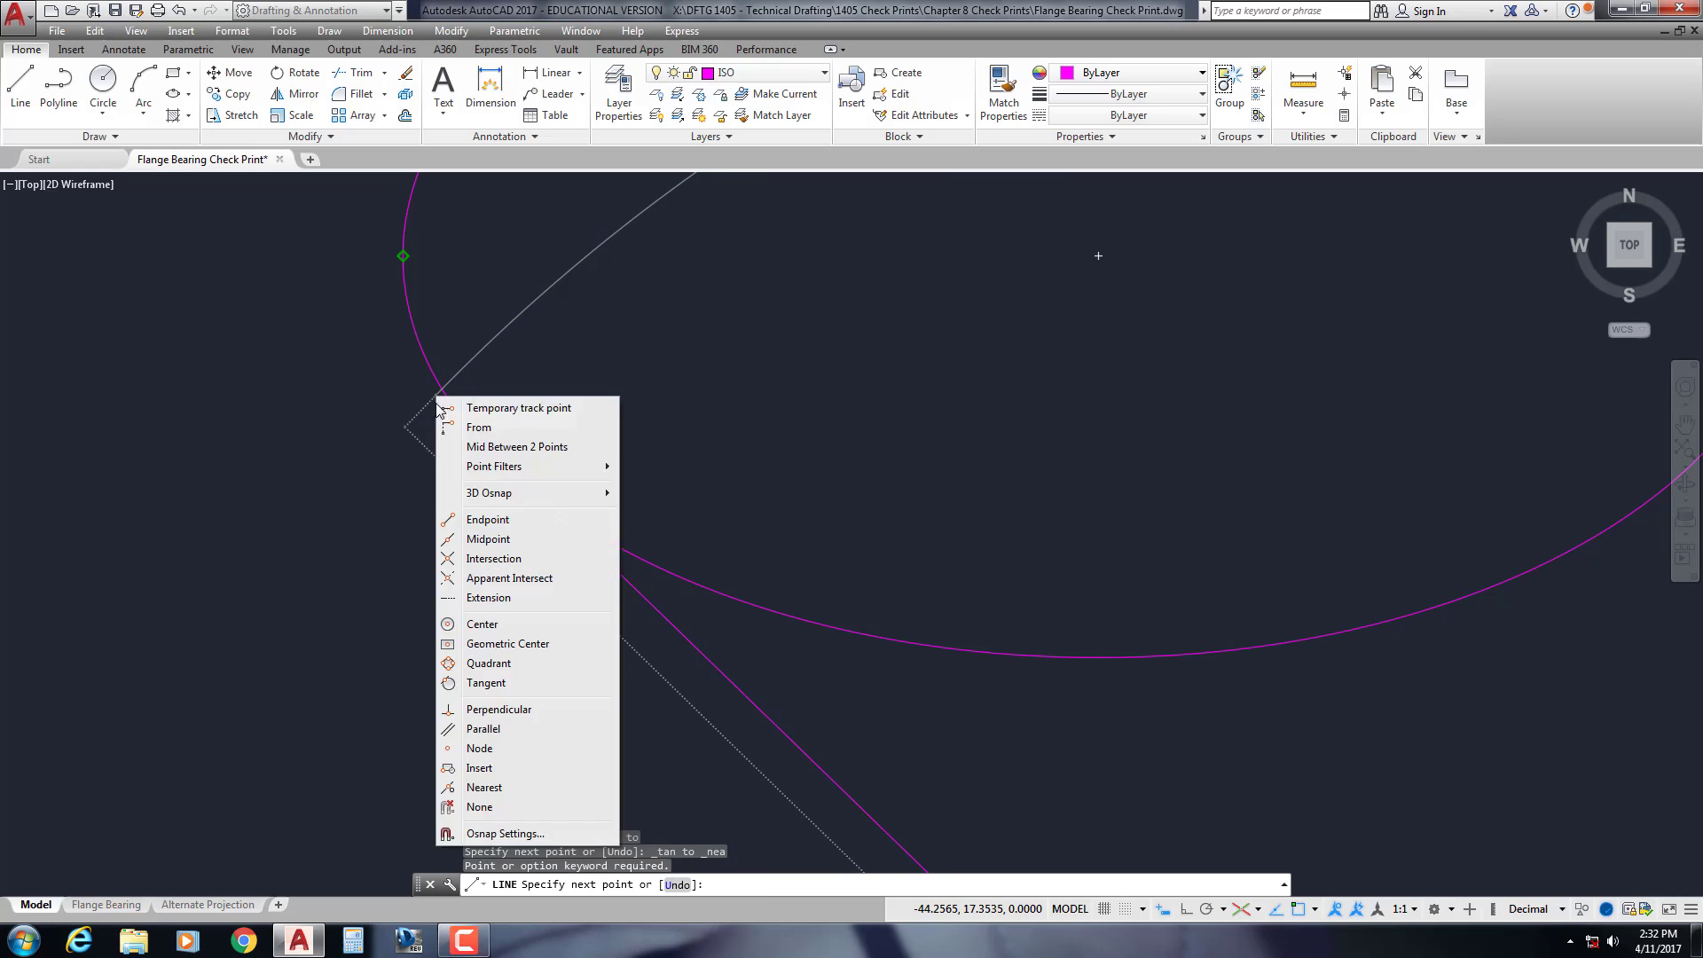
{"action": "left_click", "coordinate": [490, 789]}
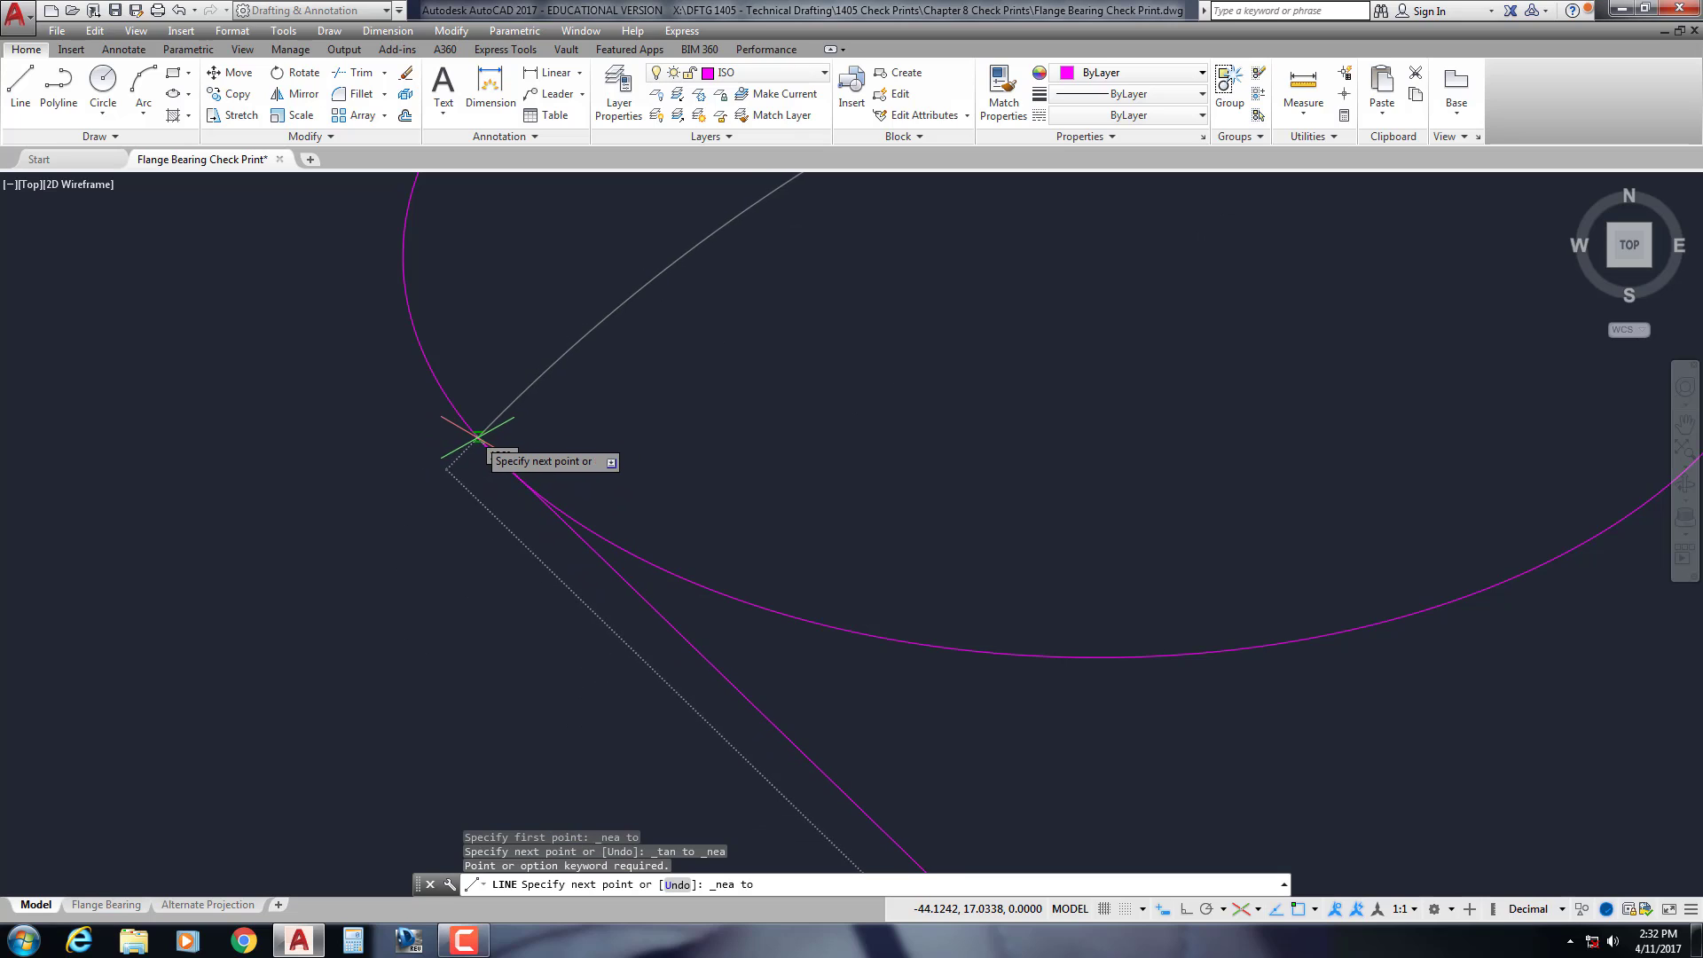
{"action": "left_click", "coordinate": [477, 436]}
{"action": "key", "text": "Escape"}
Grip-stretch the line's end exactly onto the ellipse edge with Nearest snap
{"action": "scroll", "coordinate": [626, 546], "scroll_direction": "up", "scroll_amount": 3}
{"action": "scroll", "coordinate": [532, 559], "scroll_direction": "down", "scroll_amount": 1}
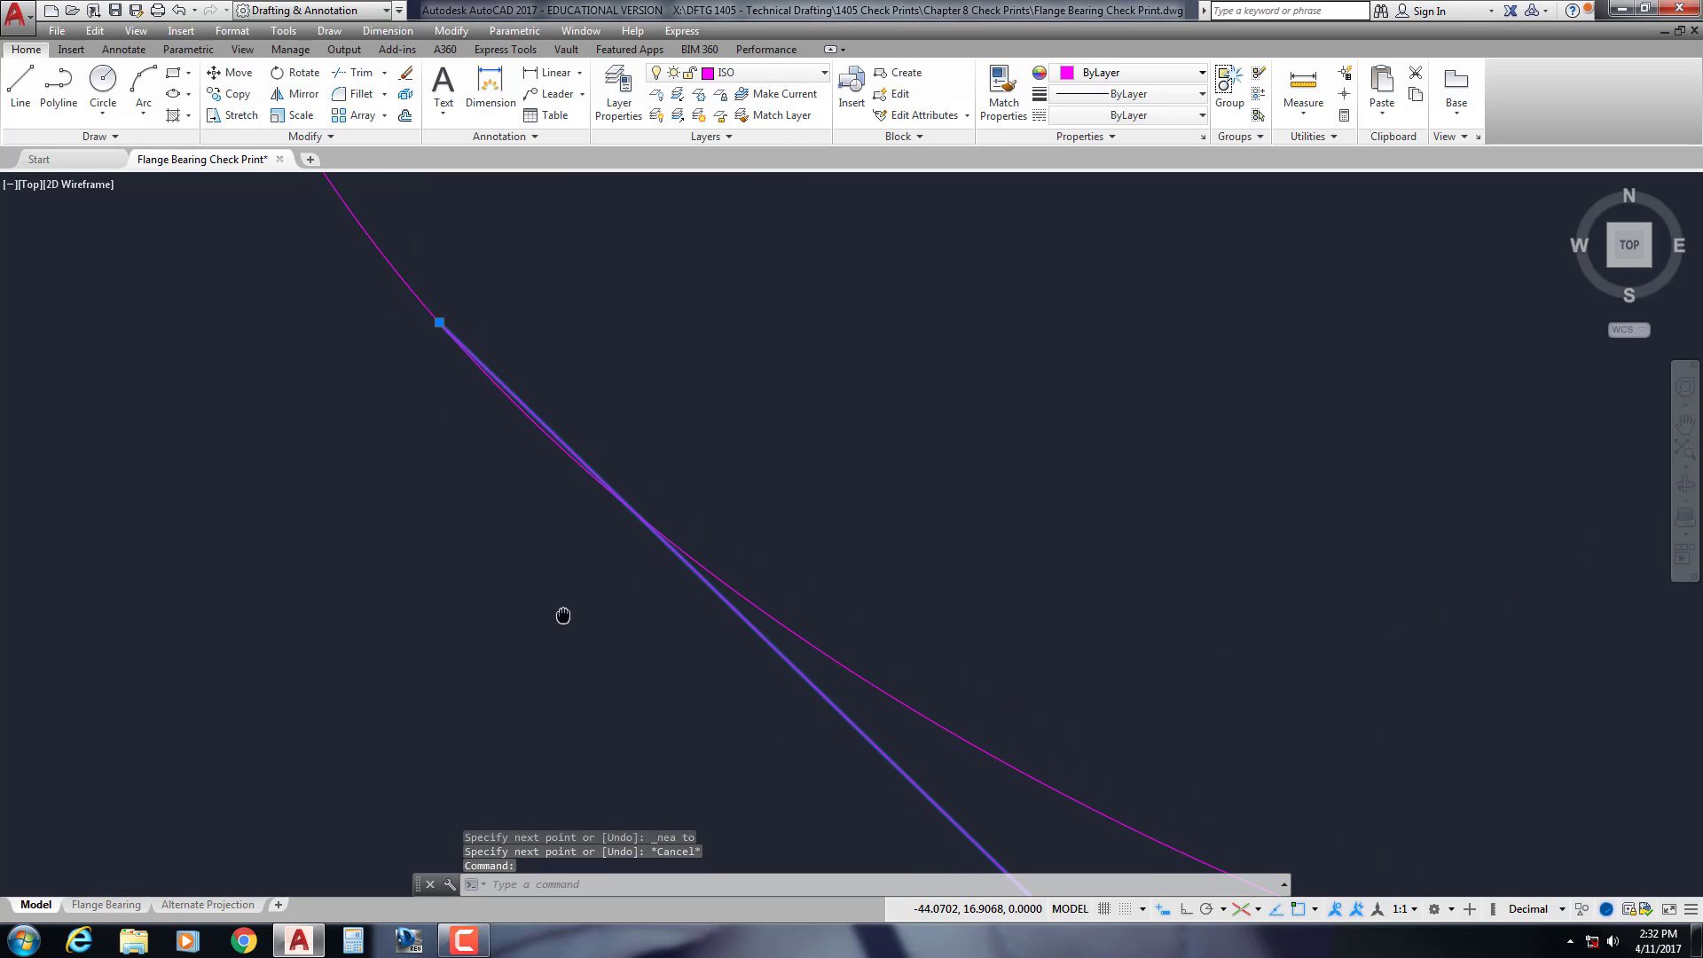
{"action": "left_click", "coordinate": [440, 322]}
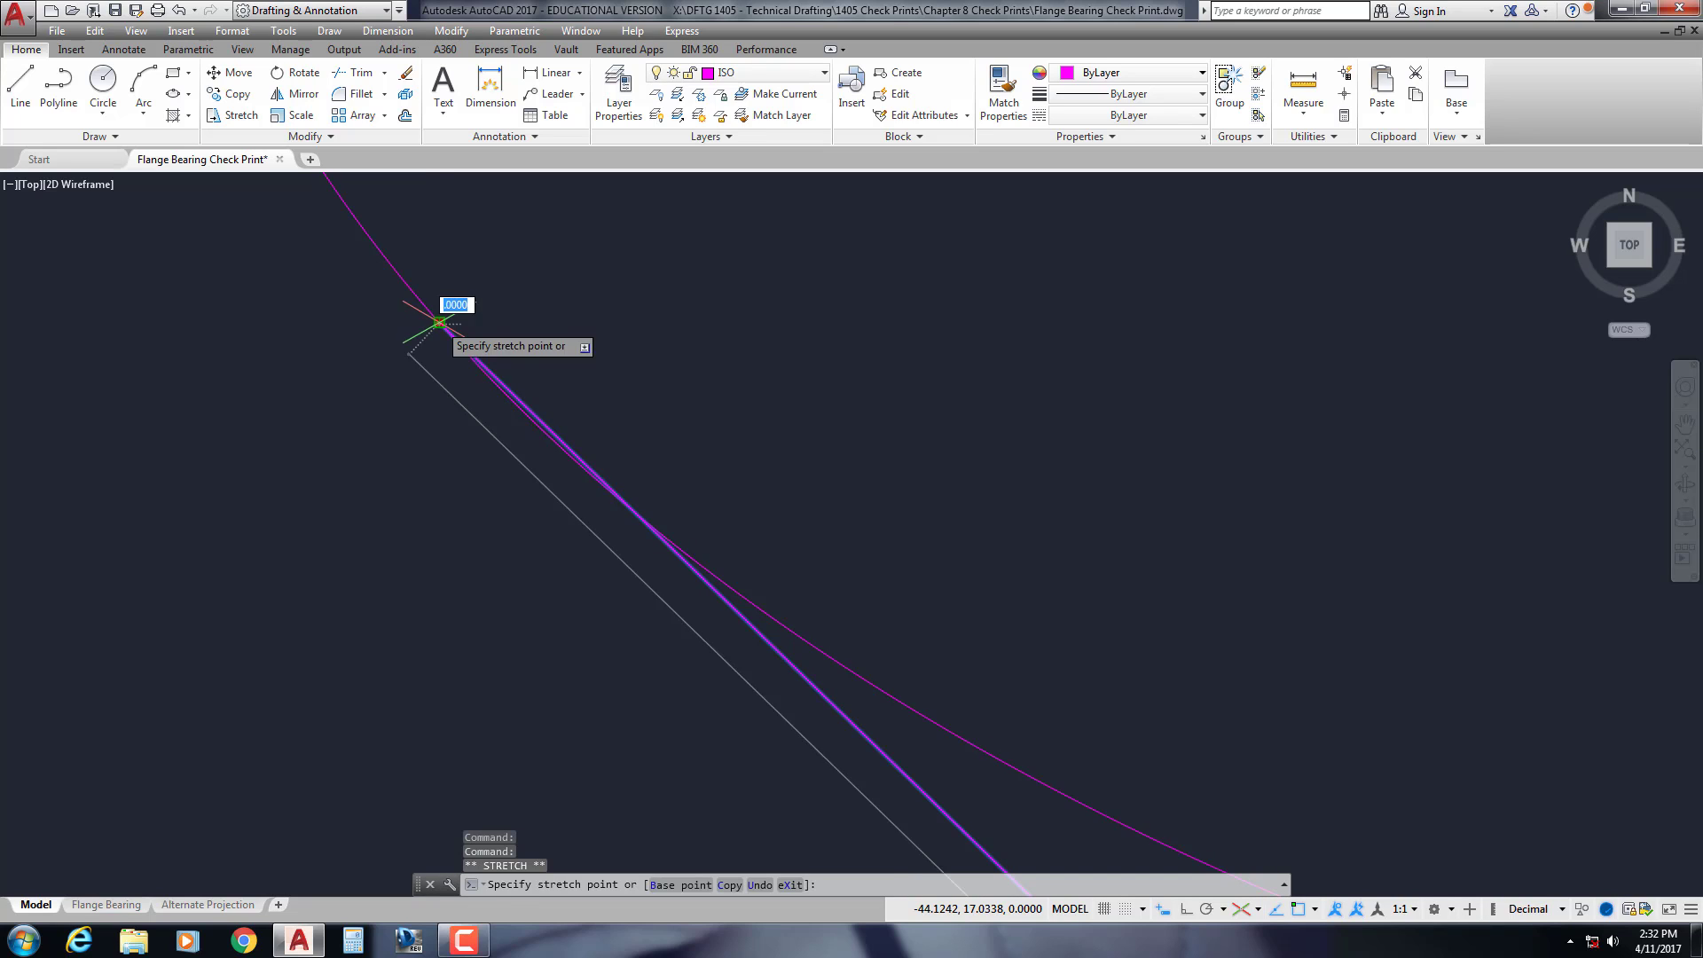
{"action": "right_click", "coordinate": [440, 392], "text": "shift"}
{"action": "left_click", "coordinate": [485, 784]}
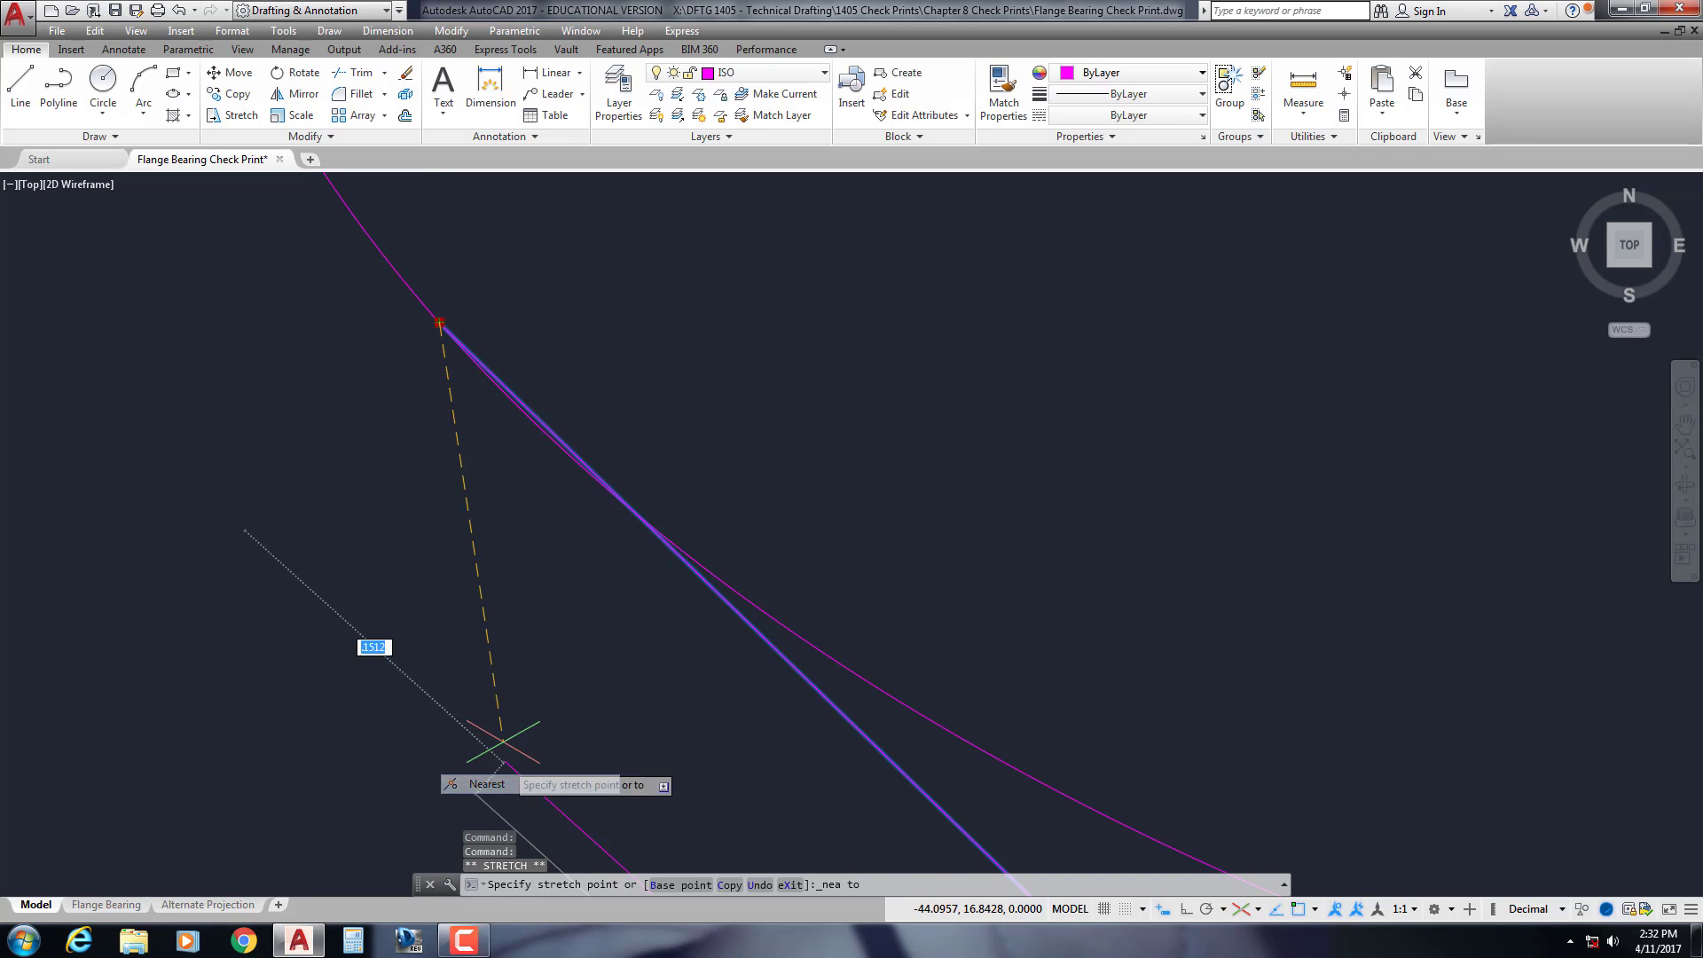
{"action": "left_click", "coordinate": [594, 477]}
{"action": "key", "text": "Escape"}
{"action": "scroll", "coordinate": [756, 498], "scroll_direction": "down", "scroll_amount": 6}
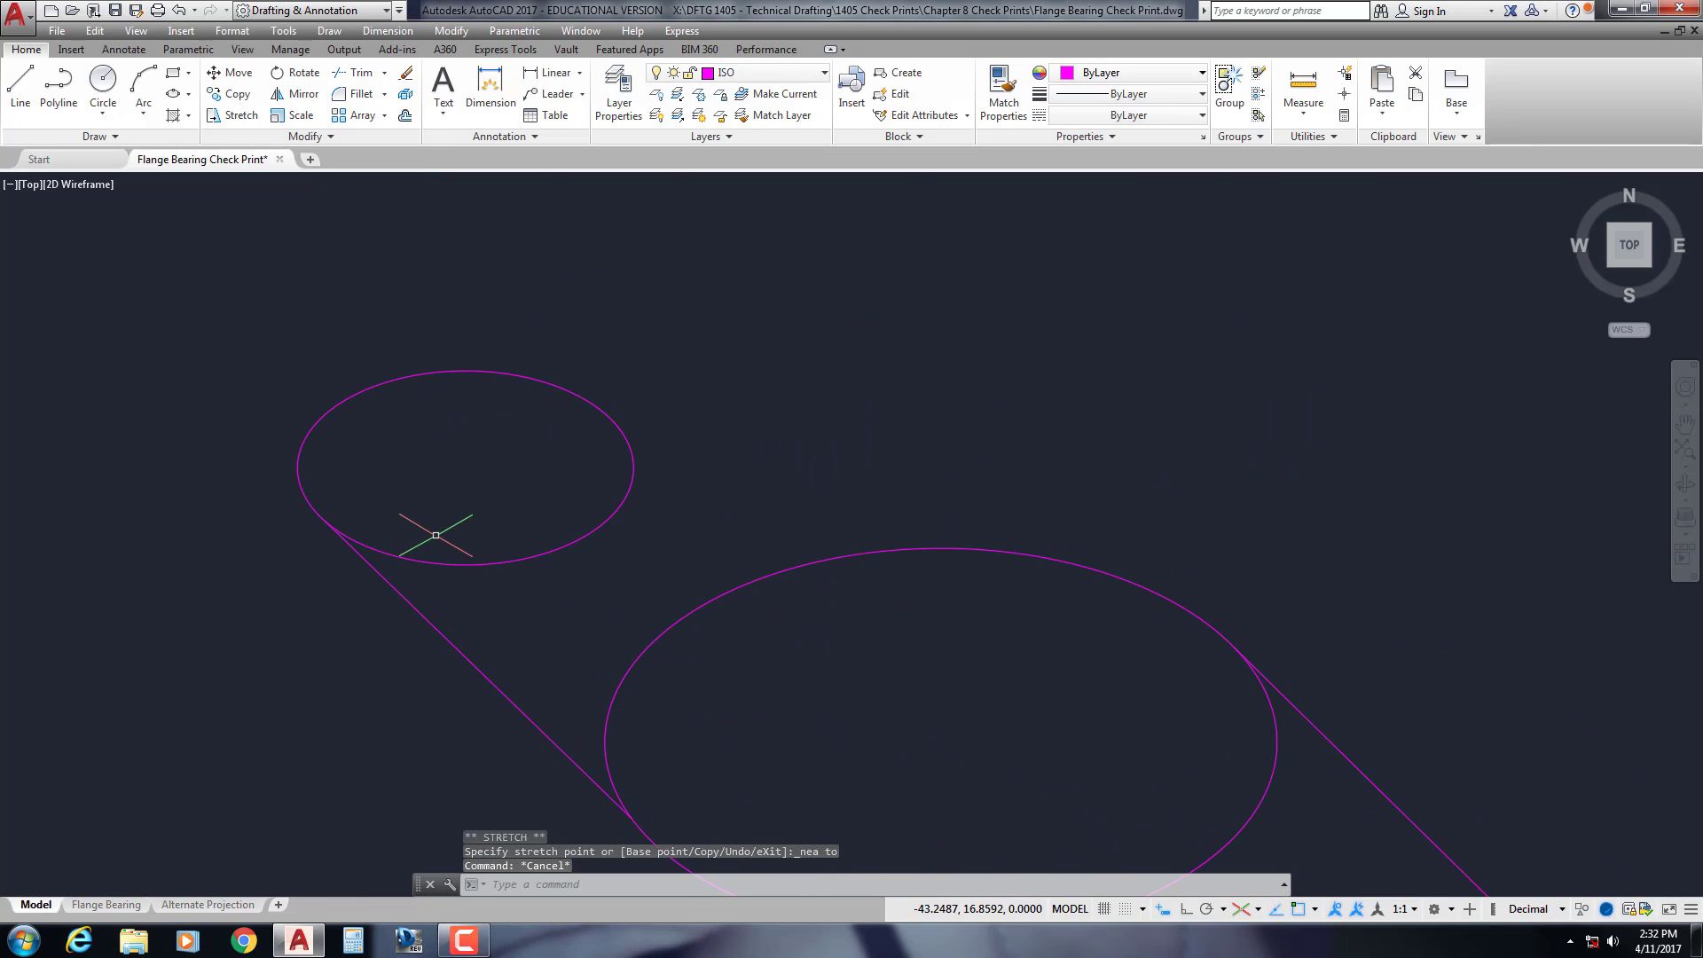
Draw the upper tangent line from the small ellipse's top edge to the large ellipse using Nearest snaps
{"action": "type", "text": "l"}
{"action": "key", "text": "Return"}
{"action": "right_click", "coordinate": [671, 435], "text": "shift"}
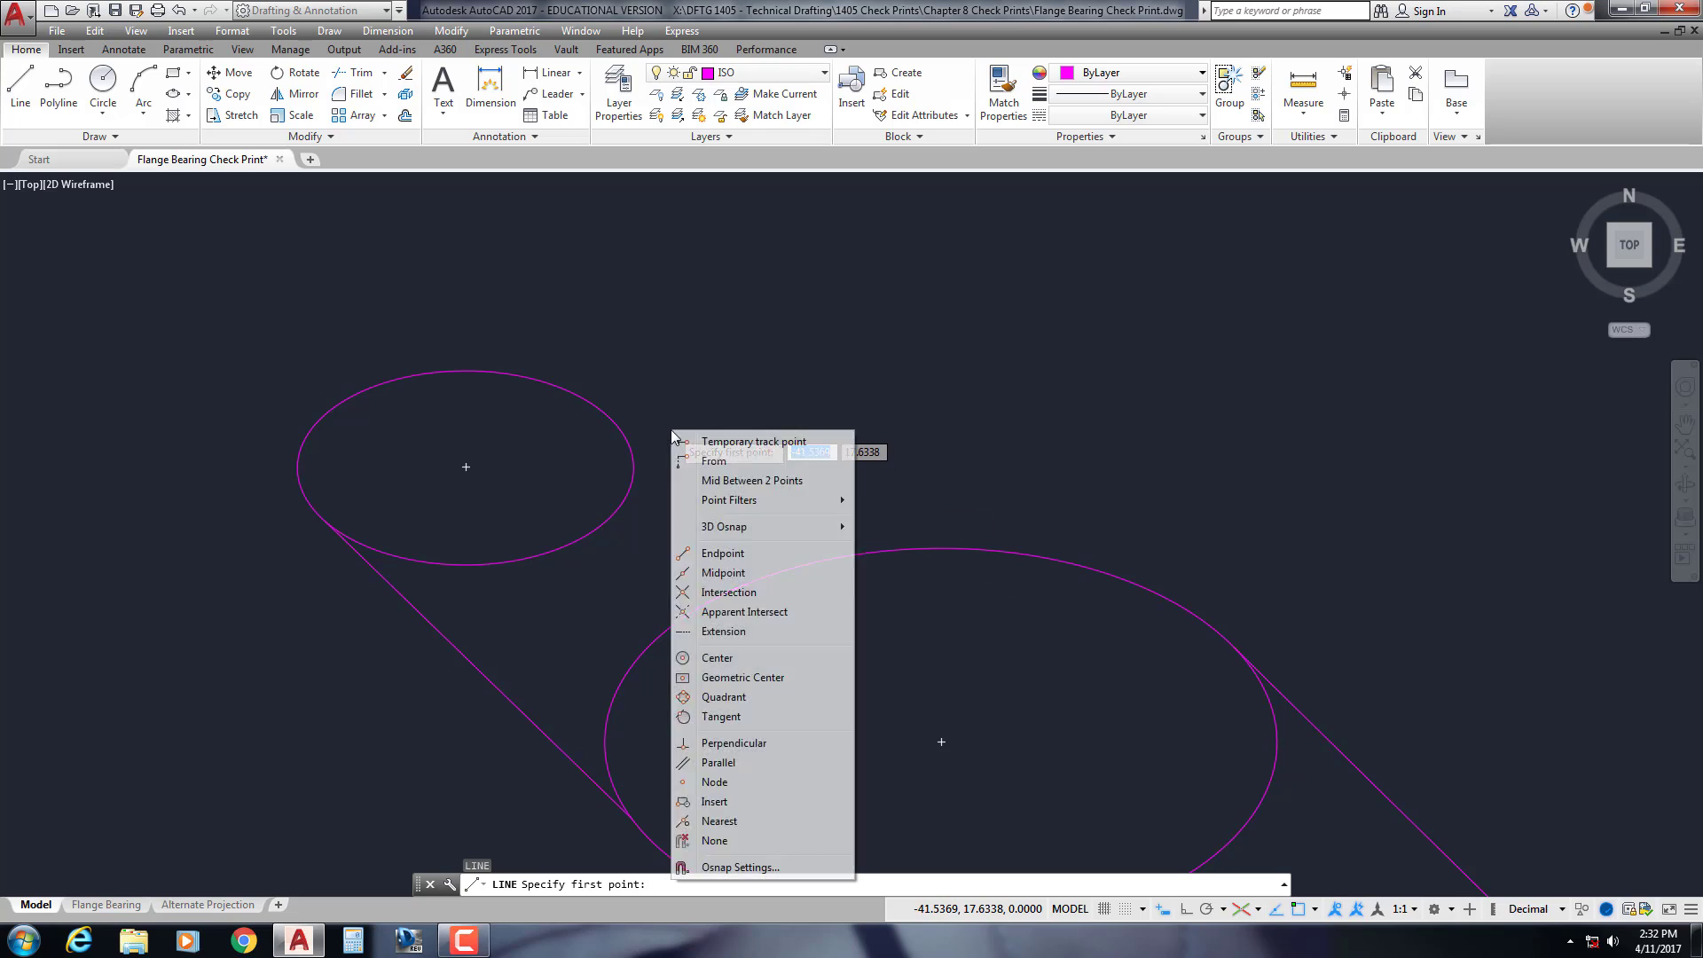
{"action": "left_click", "coordinate": [719, 821]}
{"action": "scroll", "coordinate": [620, 422], "scroll_direction": "up", "scroll_amount": 5}
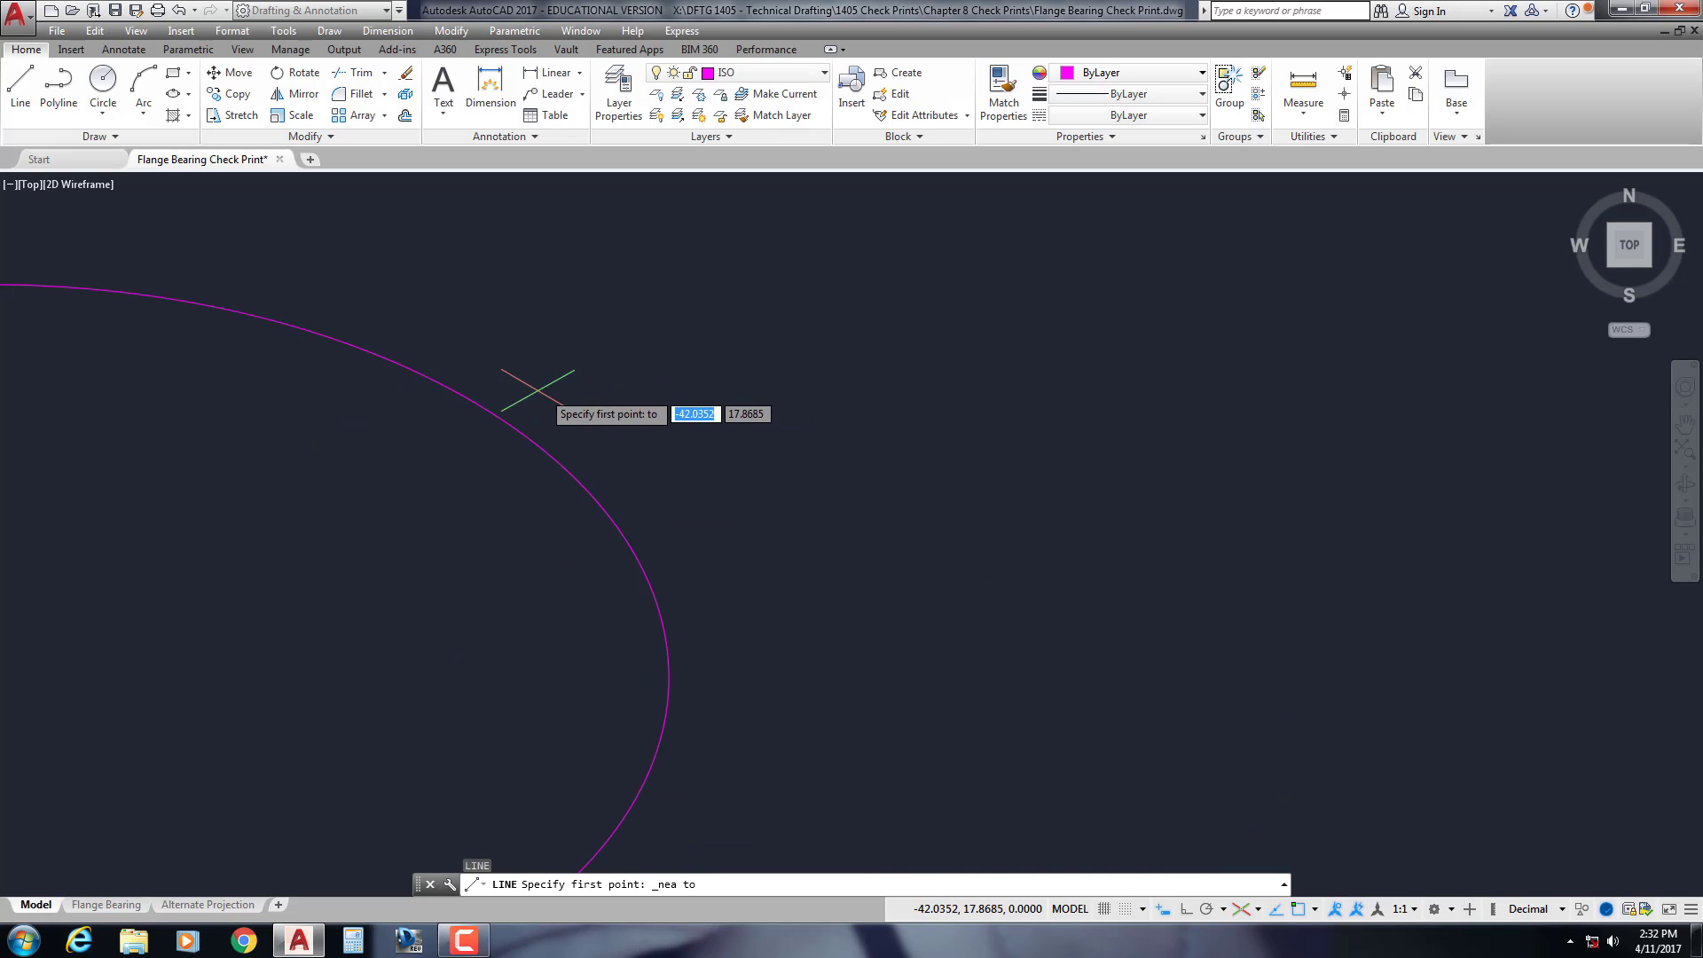
{"action": "left_click", "coordinate": [399, 362]}
{"action": "scroll", "coordinate": [635, 505], "scroll_direction": "down", "scroll_amount": 5}
{"action": "right_click", "coordinate": [635, 480], "text": "shift"}
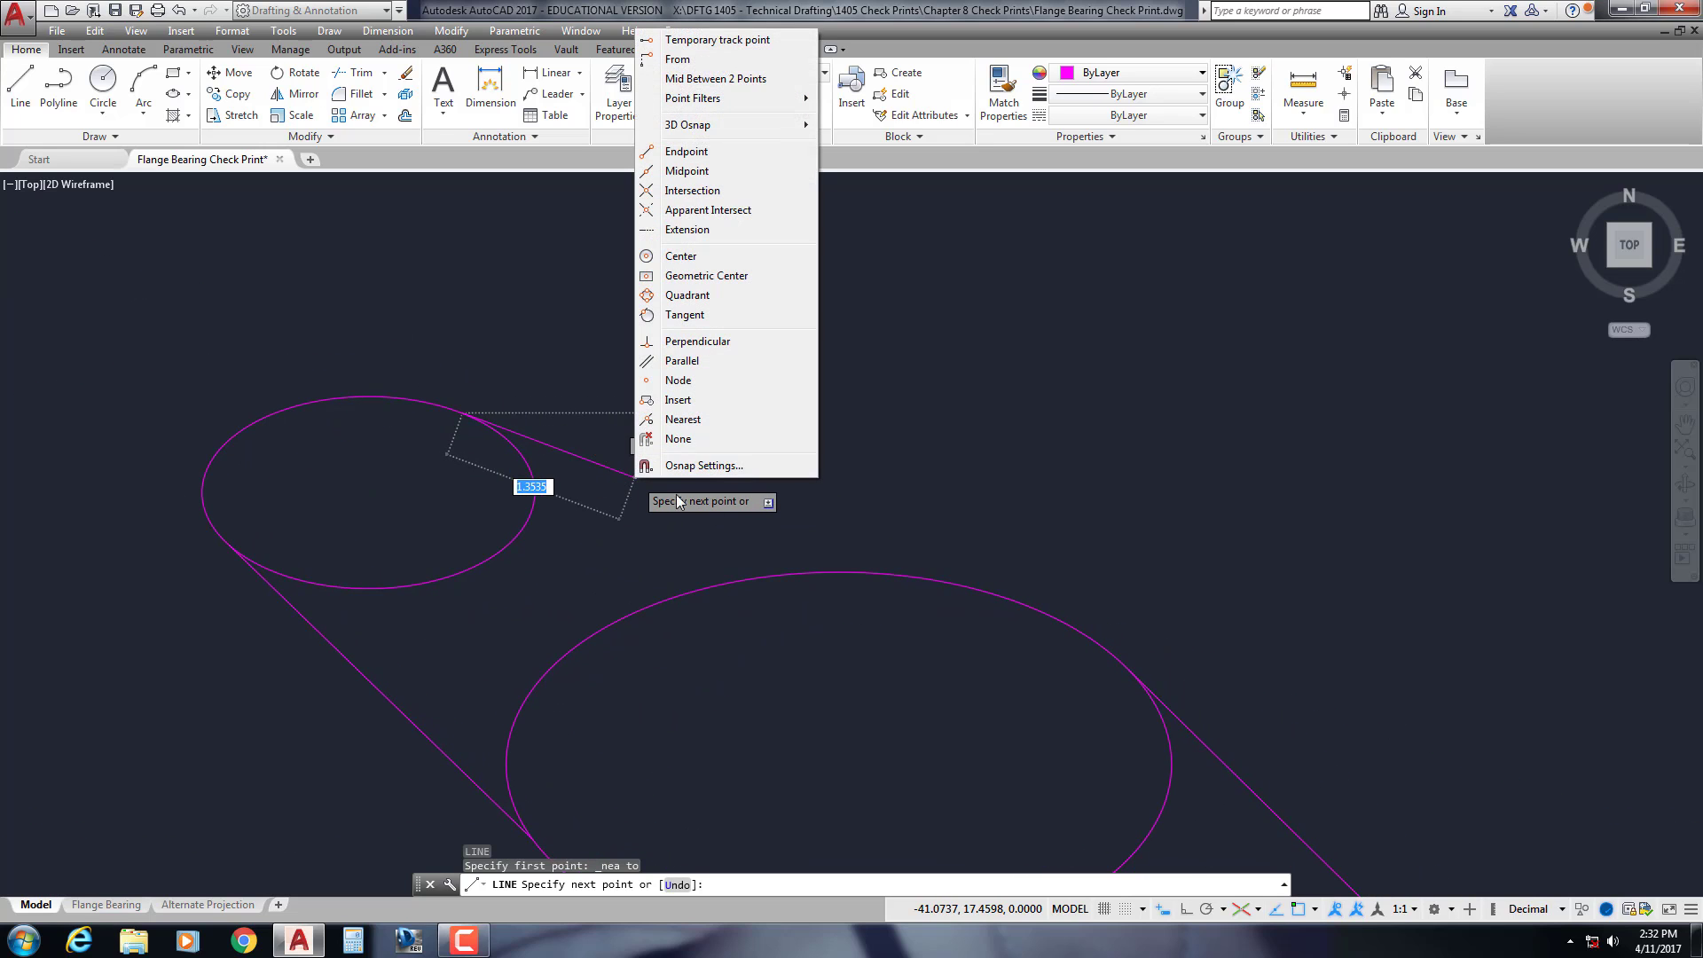
{"action": "left_click", "coordinate": [699, 421]}
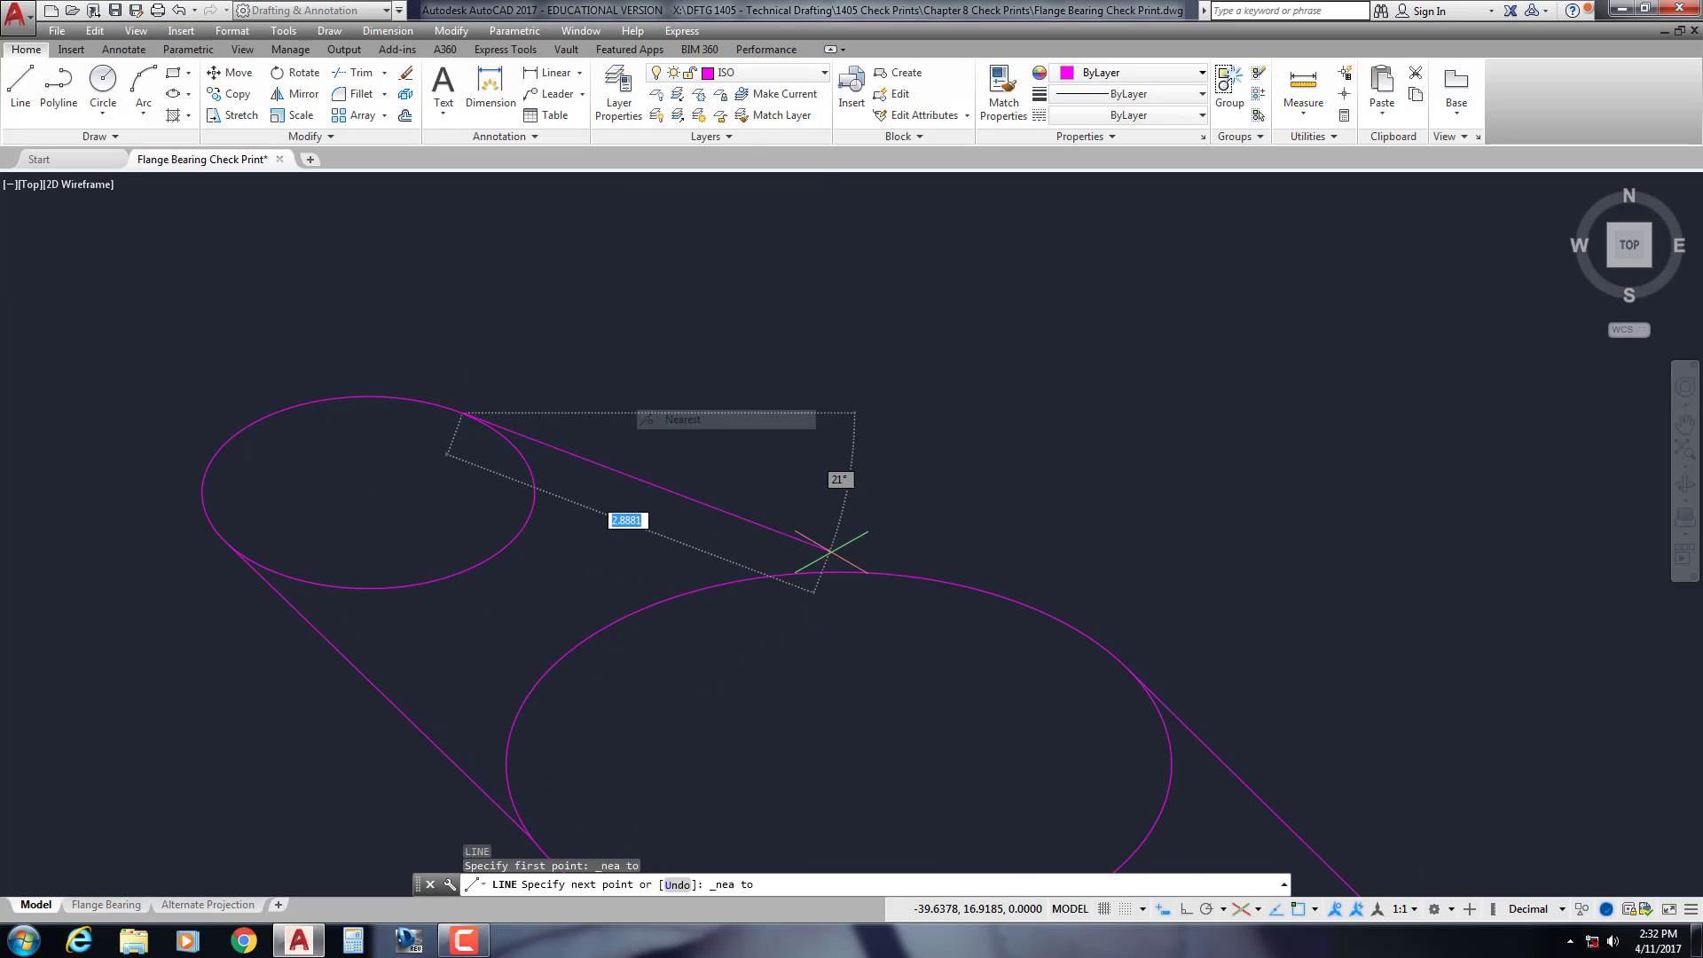
{"action": "left_click", "coordinate": [1030, 605]}
{"action": "key", "text": "Escape"}
Grip-stretch the tangent line's end so it snaps with Nearest onto the large ellipse's curve
{"action": "scroll", "coordinate": [918, 575], "scroll_direction": "up", "scroll_amount": 5}
{"action": "scroll", "coordinate": [958, 589], "scroll_direction": "up", "scroll_amount": 2}
{"action": "middle_click_drag", "start_coordinate": [1082, 625], "coordinate": [610, 488]}
{"action": "left_click", "coordinate": [843, 532]}
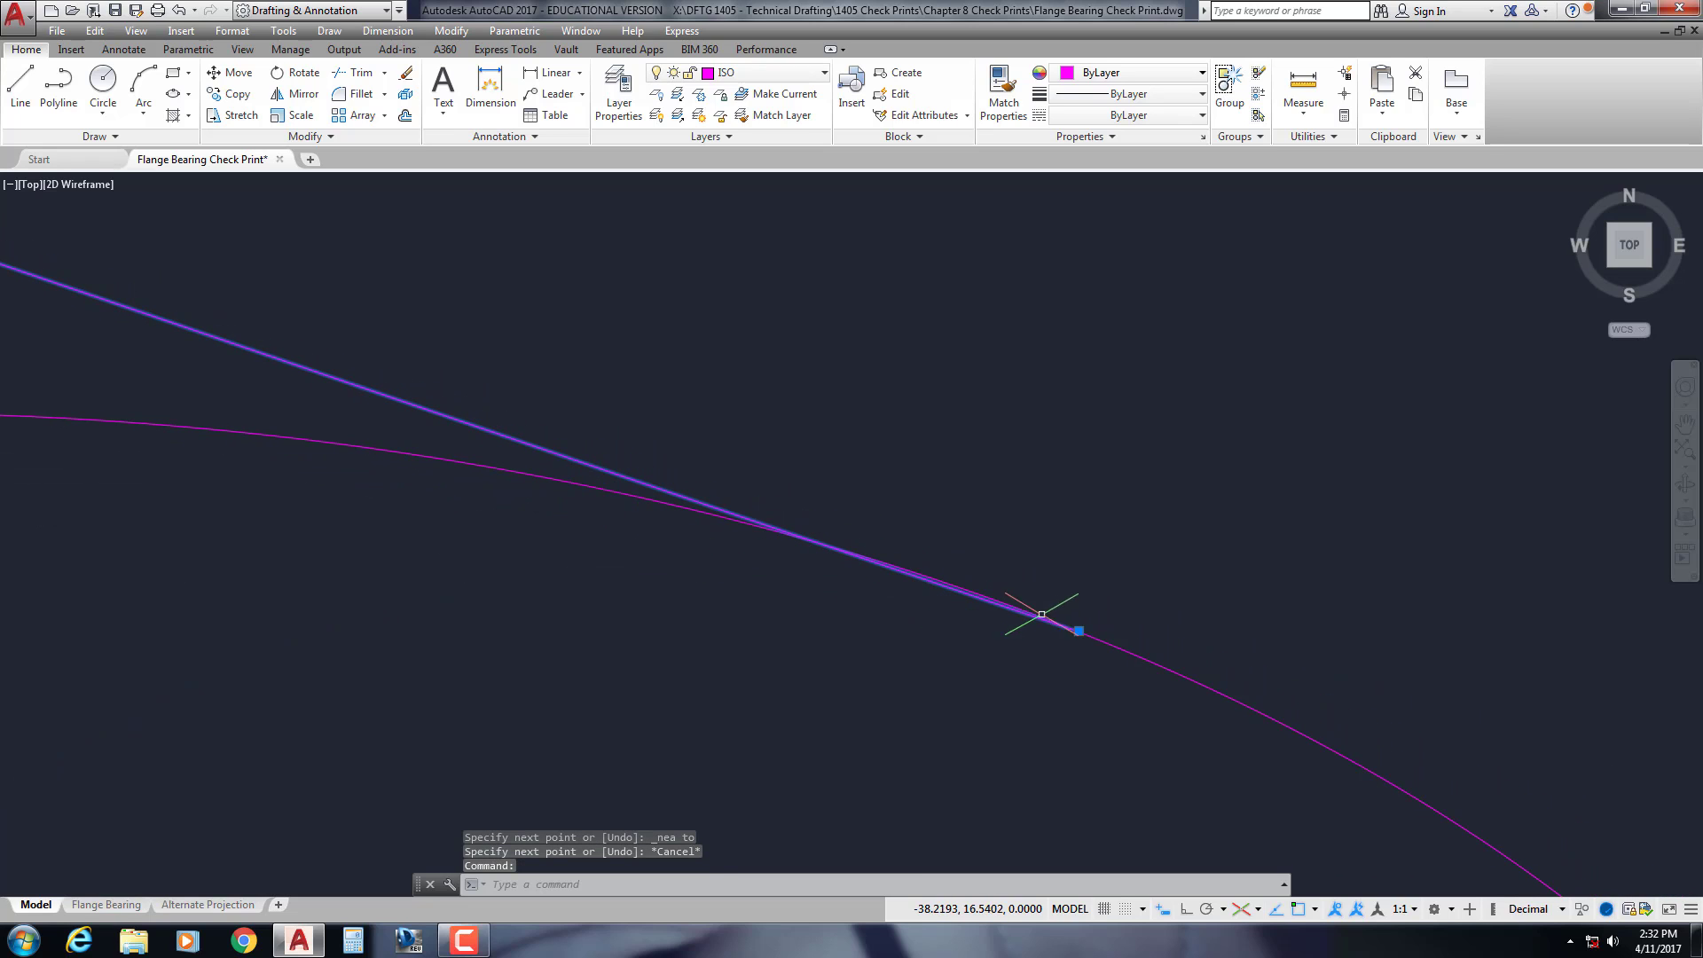
{"action": "left_click", "coordinate": [1079, 631]}
{"action": "right_click", "coordinate": [1051, 595], "text": "shift"}
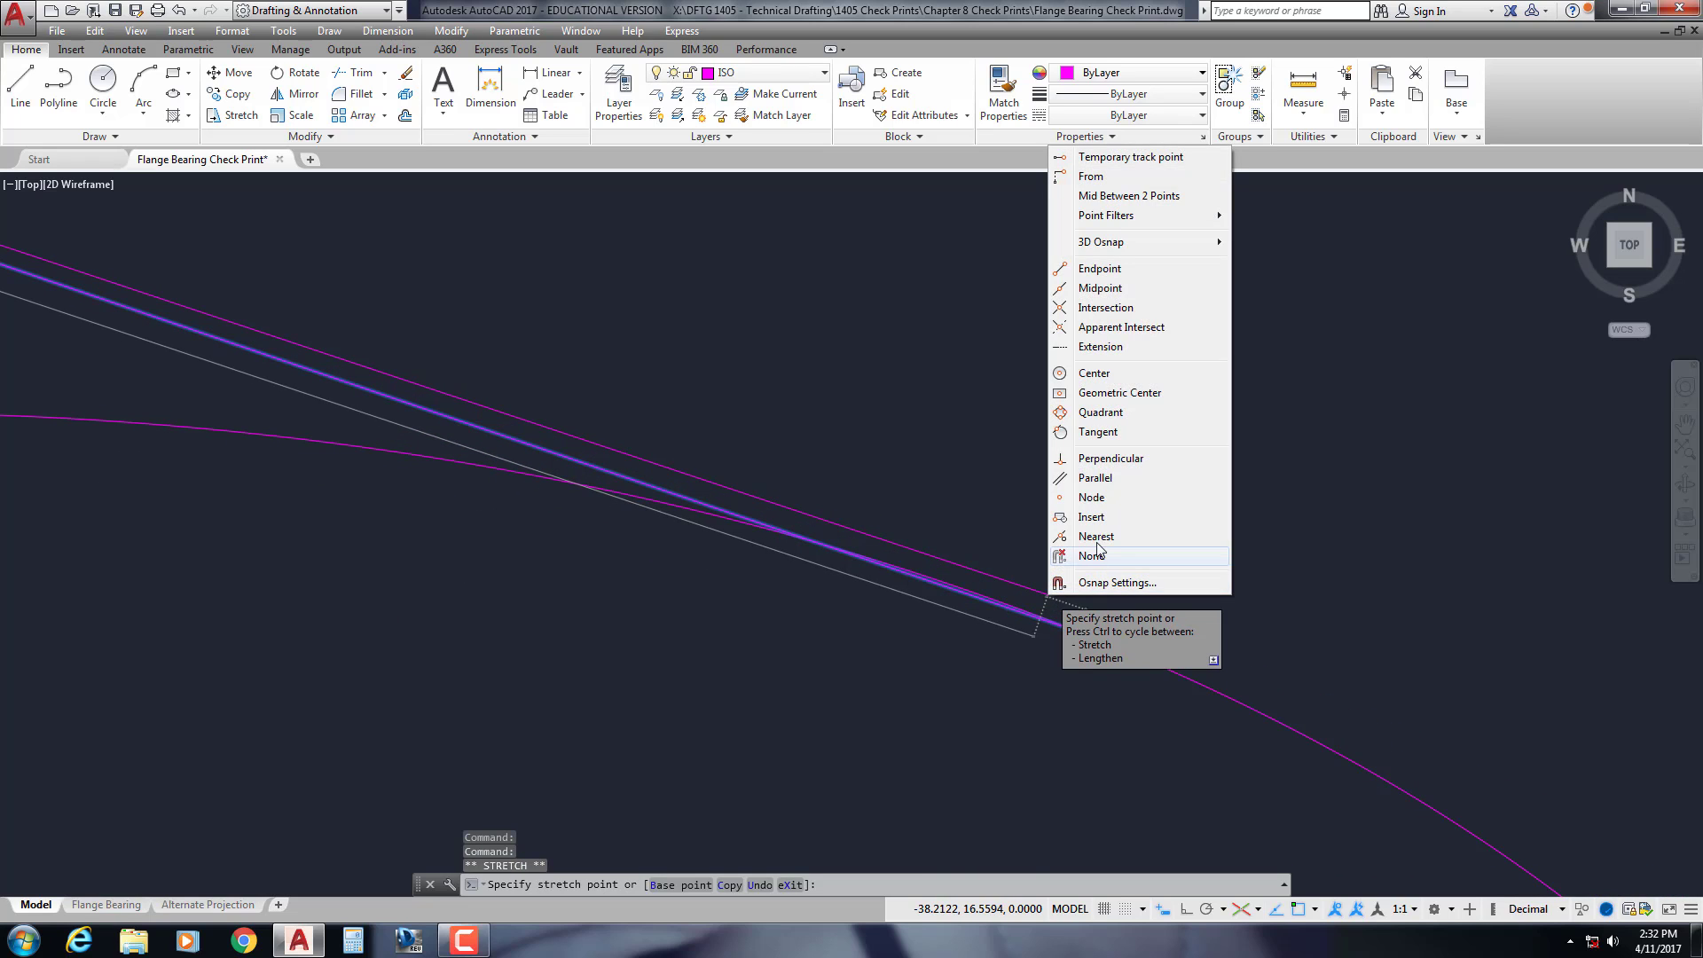
{"action": "left_click", "coordinate": [1100, 538]}
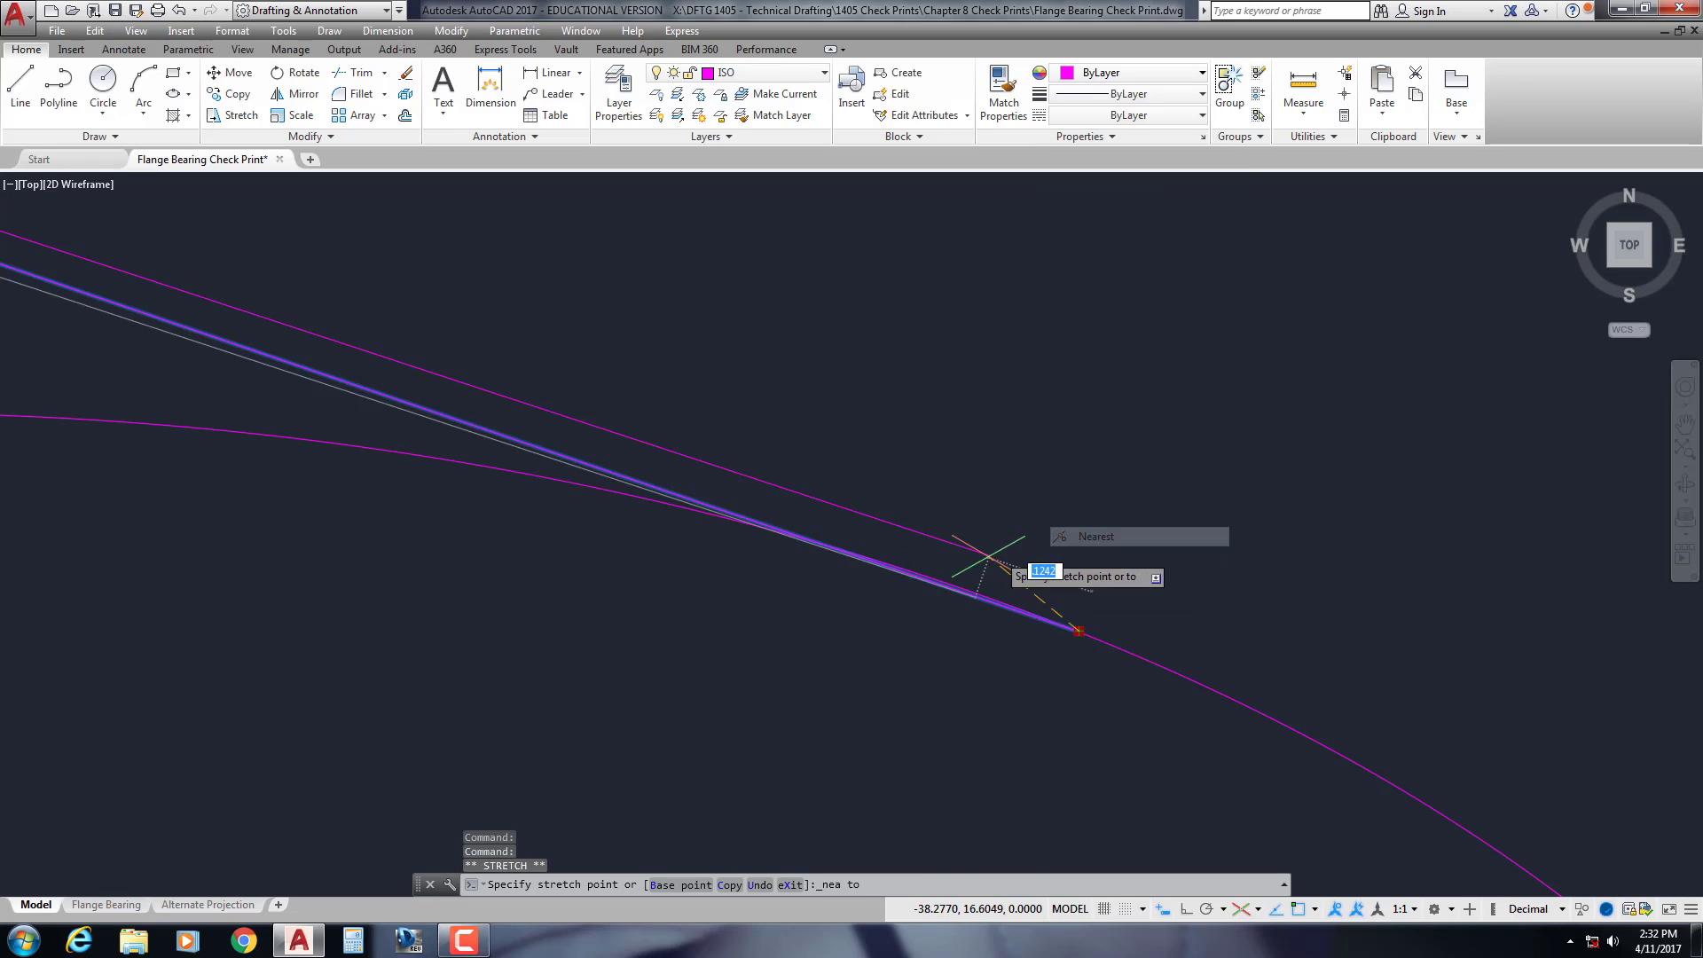
{"action": "left_click", "coordinate": [905, 571]}
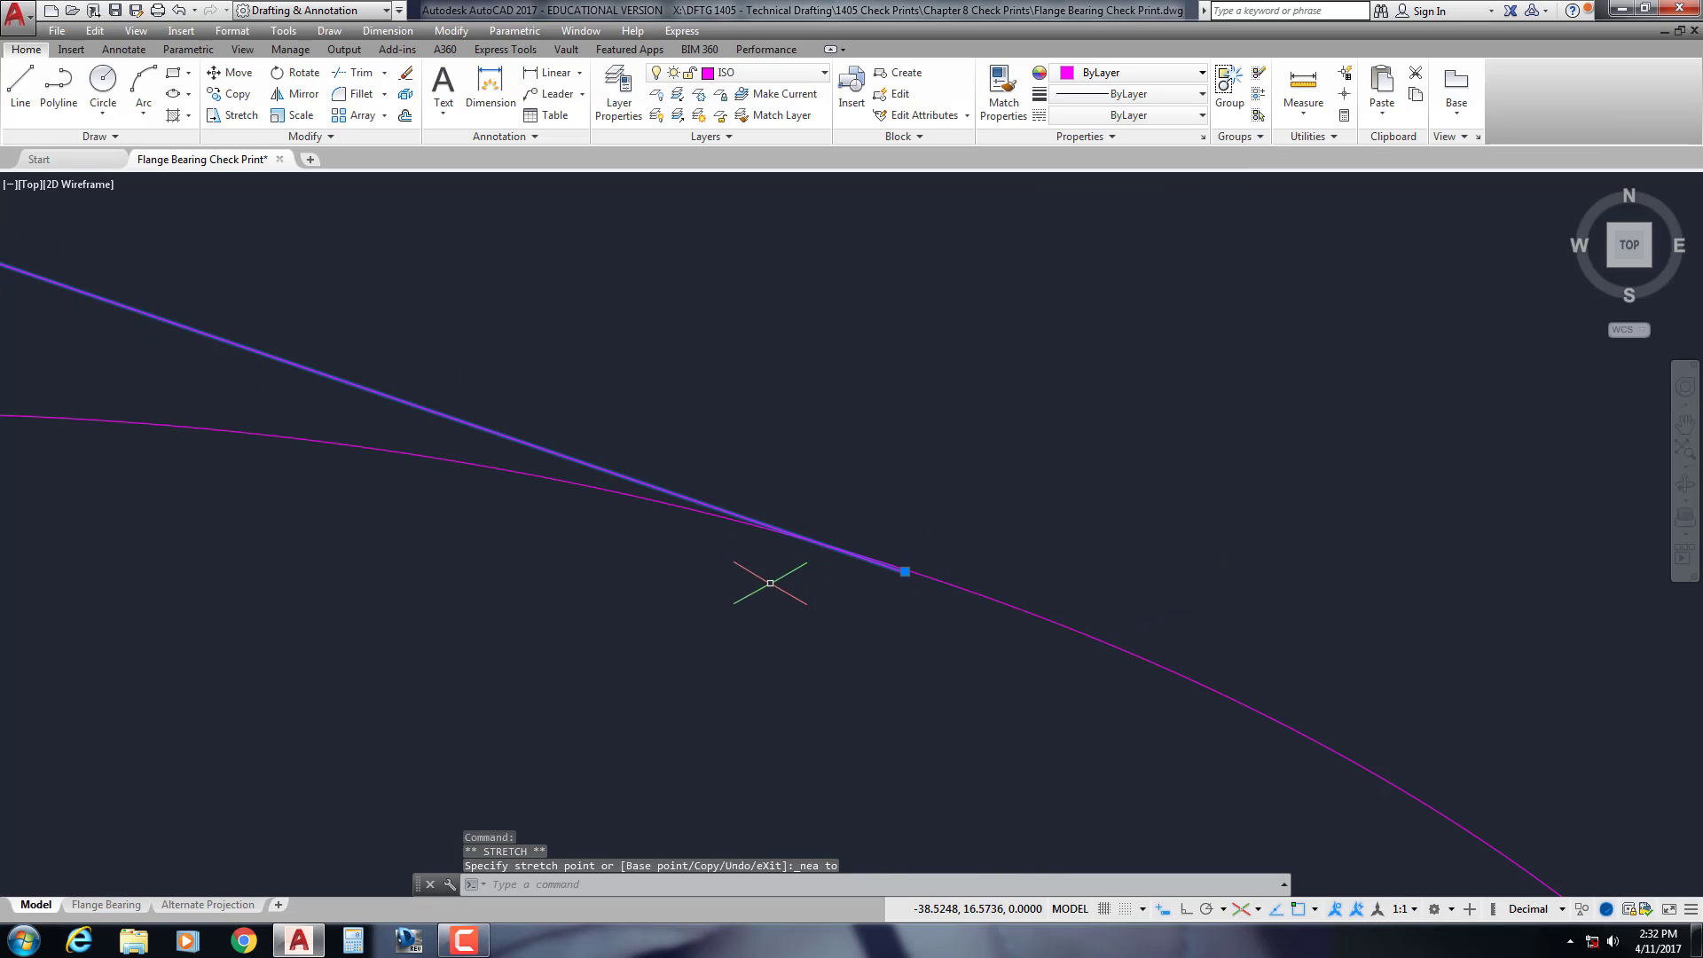
{"action": "left_click", "coordinate": [905, 571]}
{"action": "right_click", "coordinate": [850, 550], "text": "shift"}
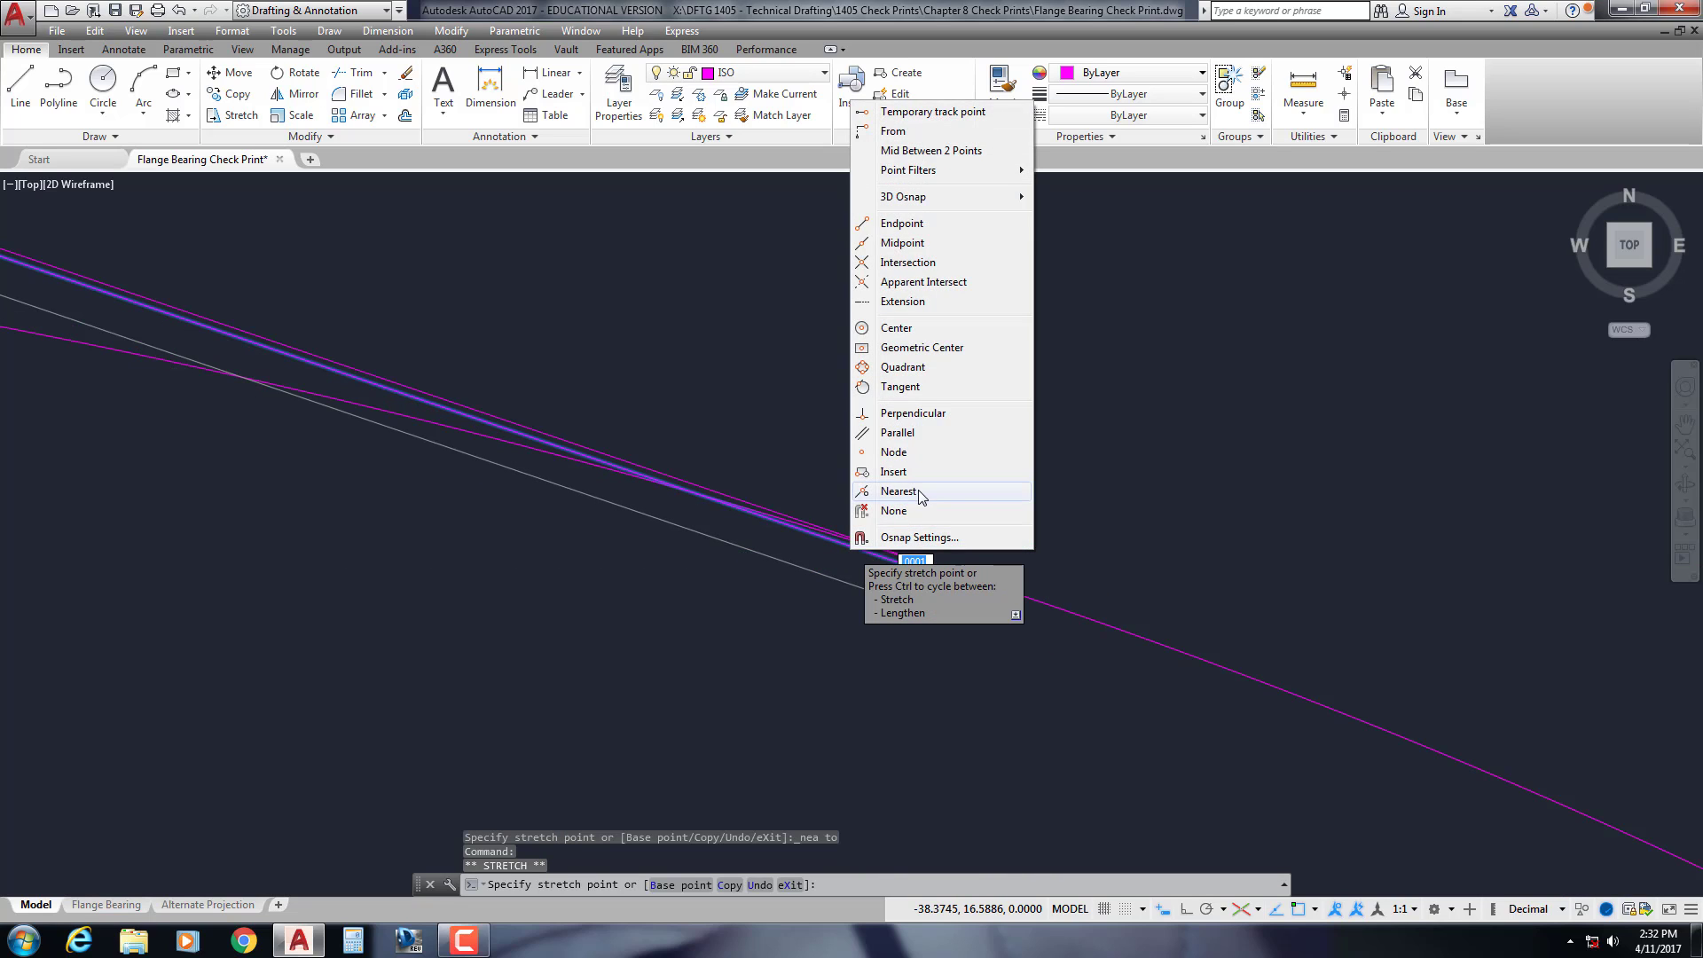
{"action": "left_click", "coordinate": [899, 490]}
{"action": "key", "text": "Escape"}
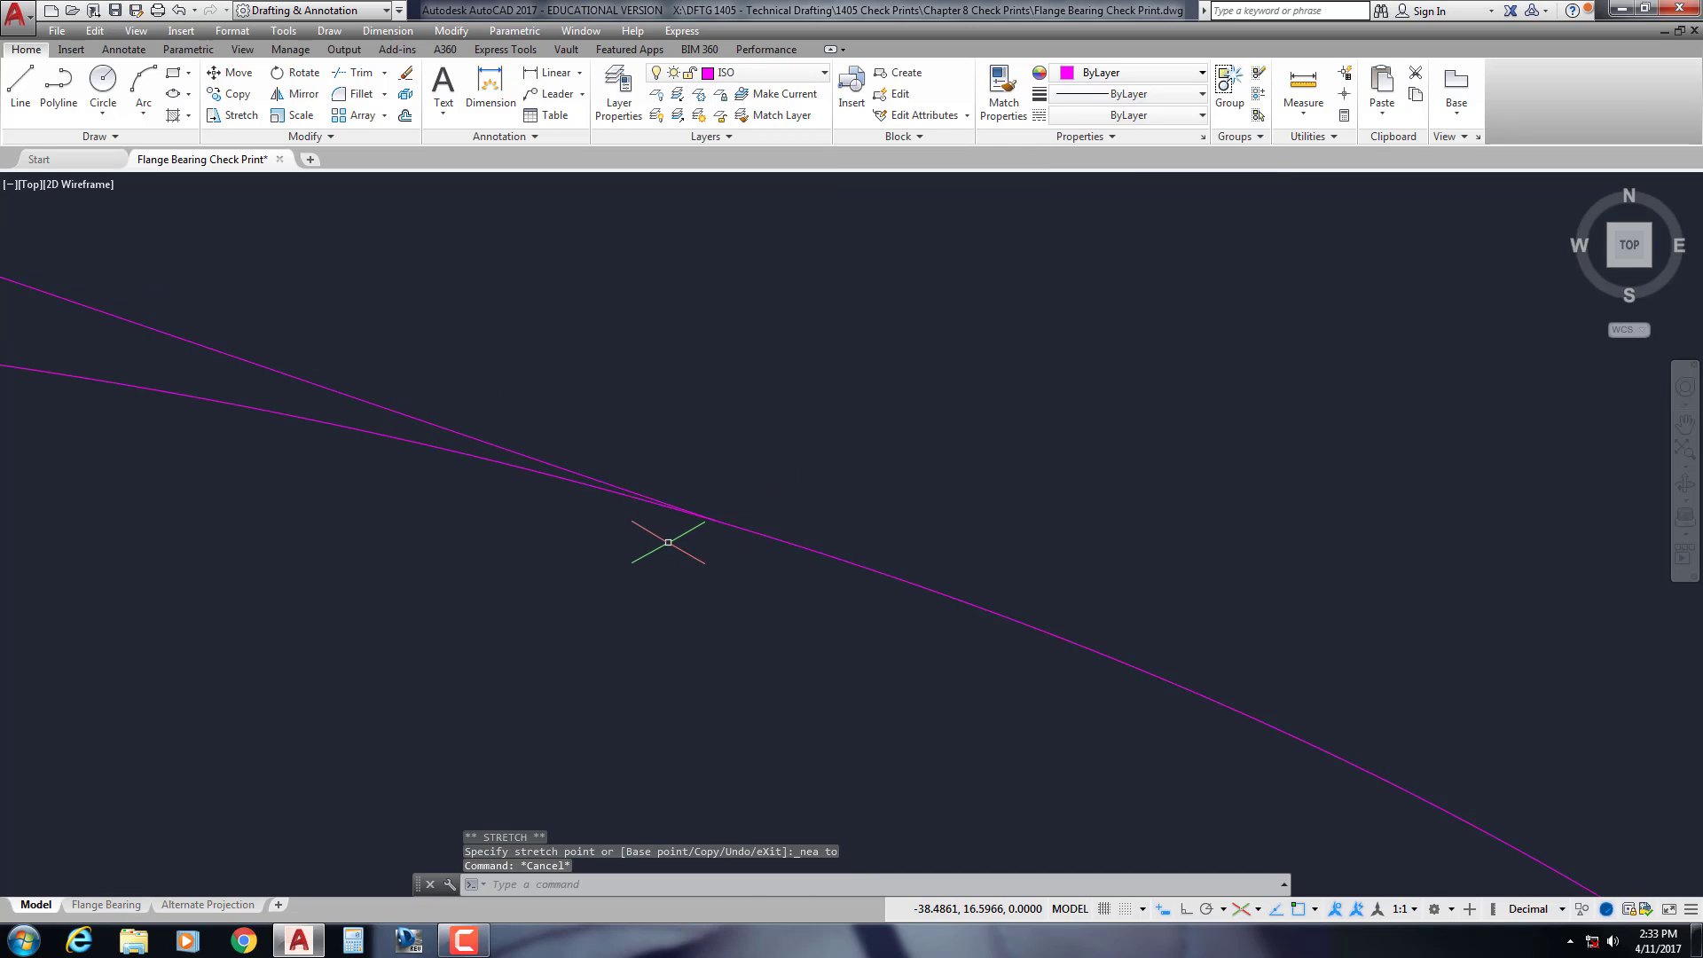
{"action": "scroll", "coordinate": [668, 542], "scroll_direction": "down", "scroll_amount": 6}
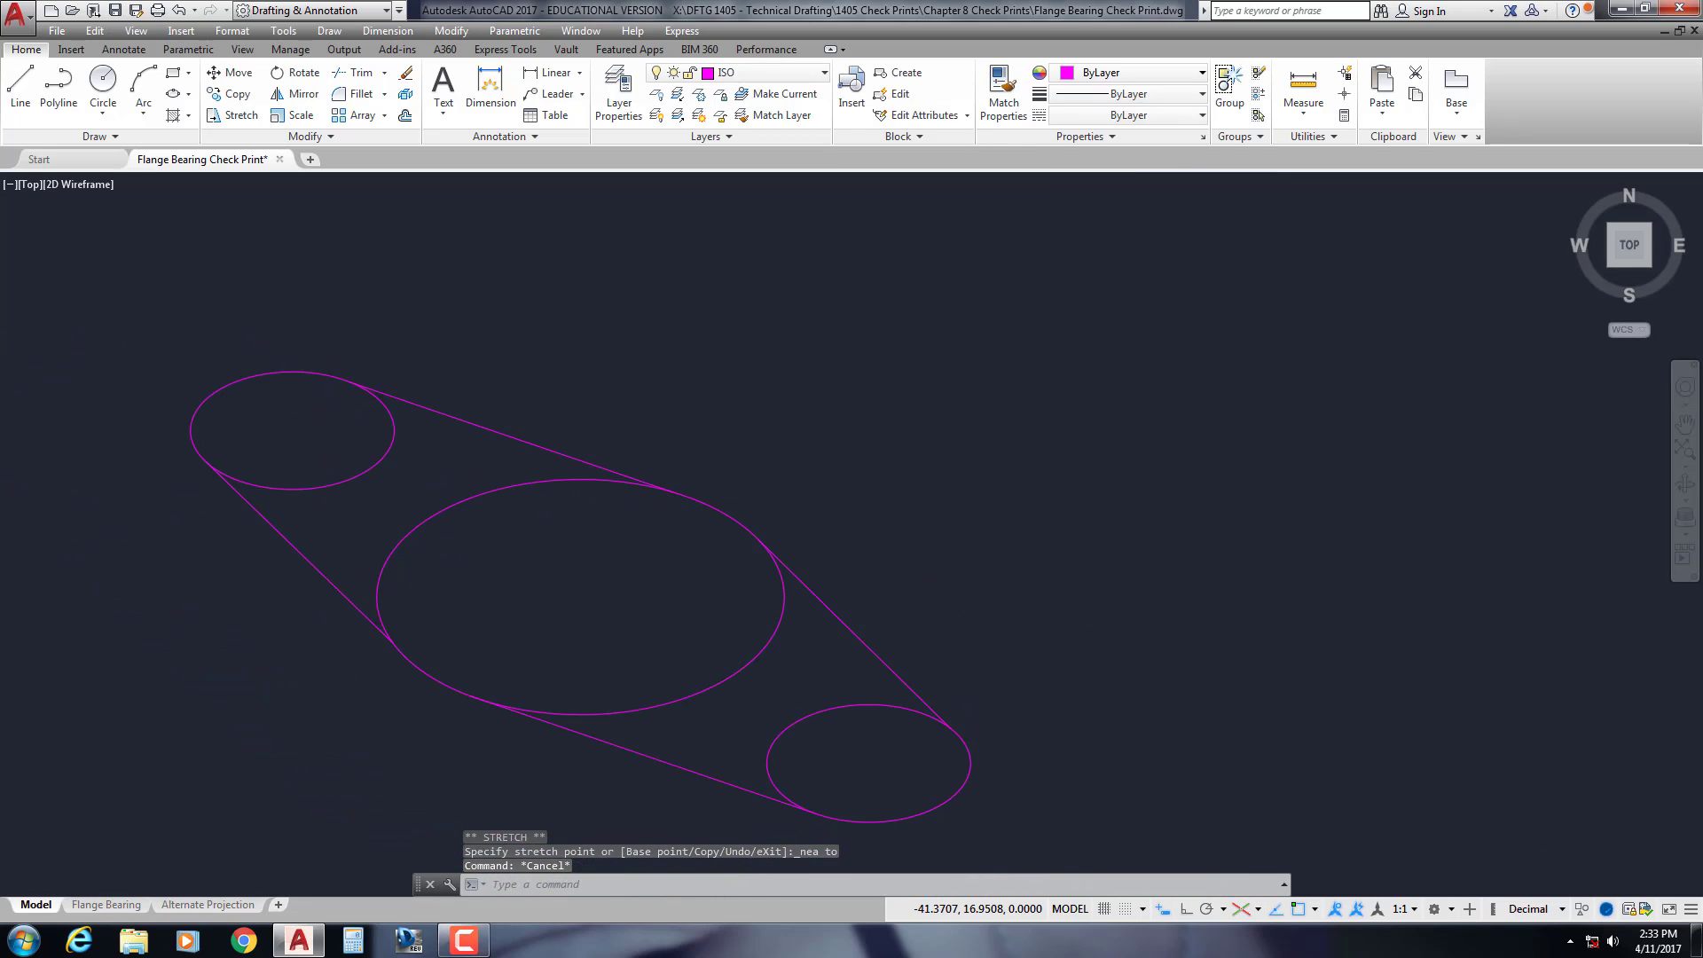
{"action": "scroll", "coordinate": [430, 465], "scroll_direction": "up", "scroll_amount": 1}
{"action": "scroll", "coordinate": [449, 487], "scroll_direction": "down", "scroll_amount": 1}
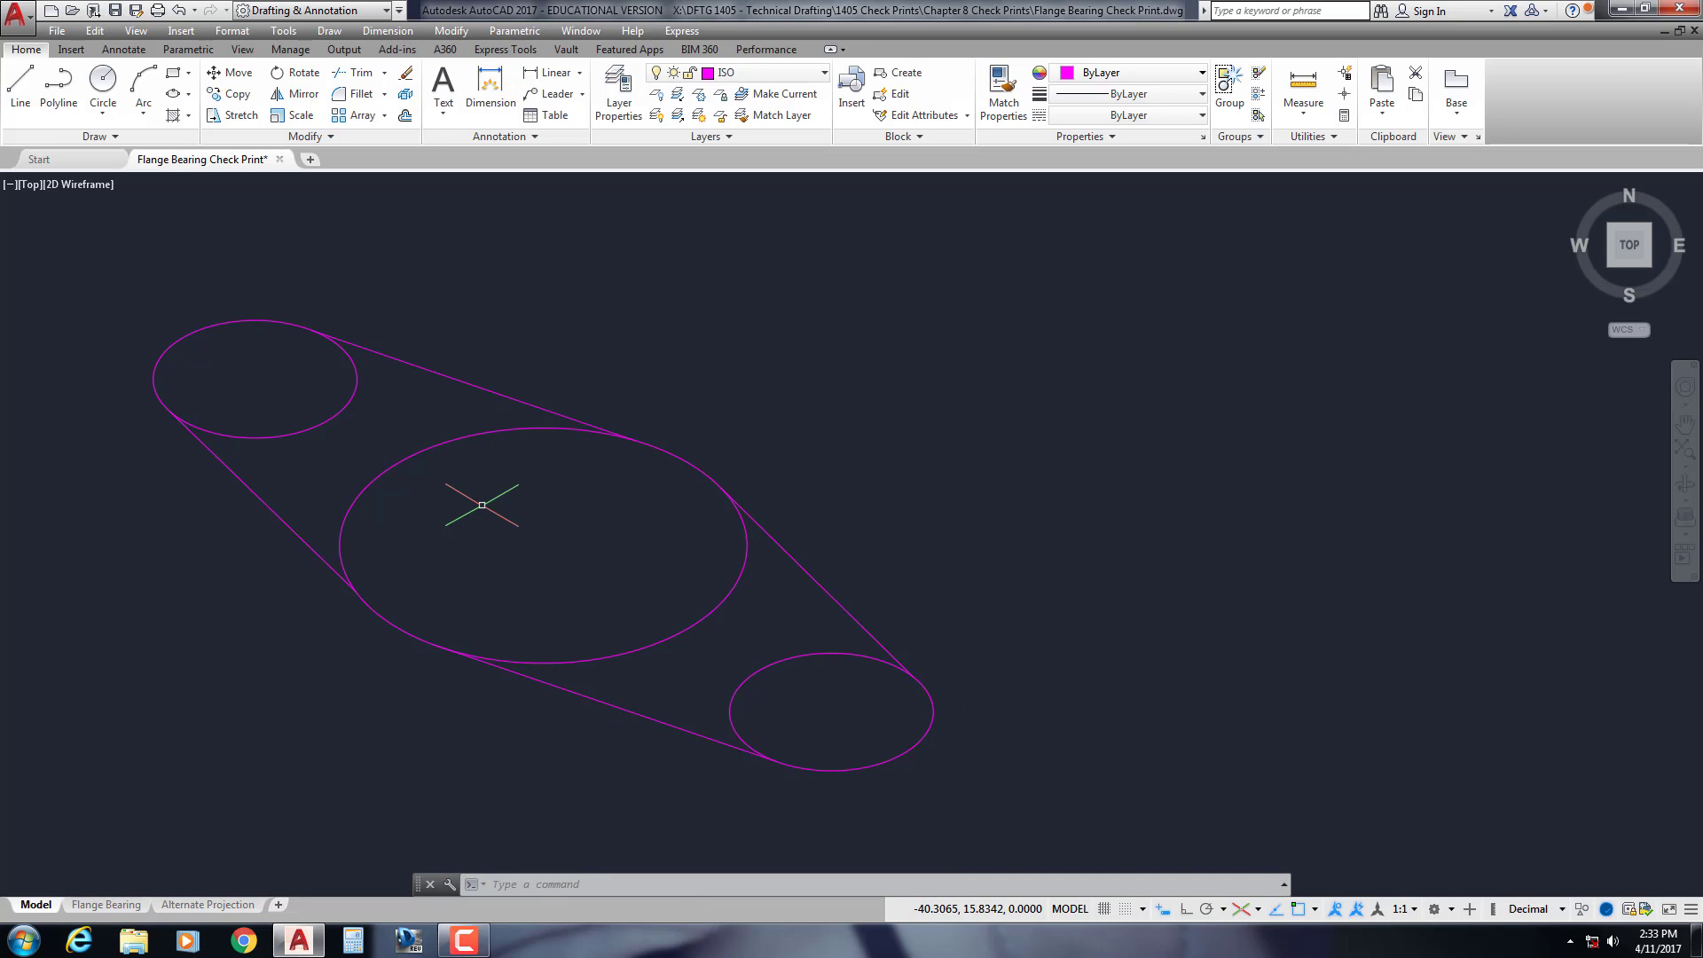
Copy all seven outline objects 1 unit straight up, using Ortho and the Right isoplane
{"action": "key", "text": "Return"}
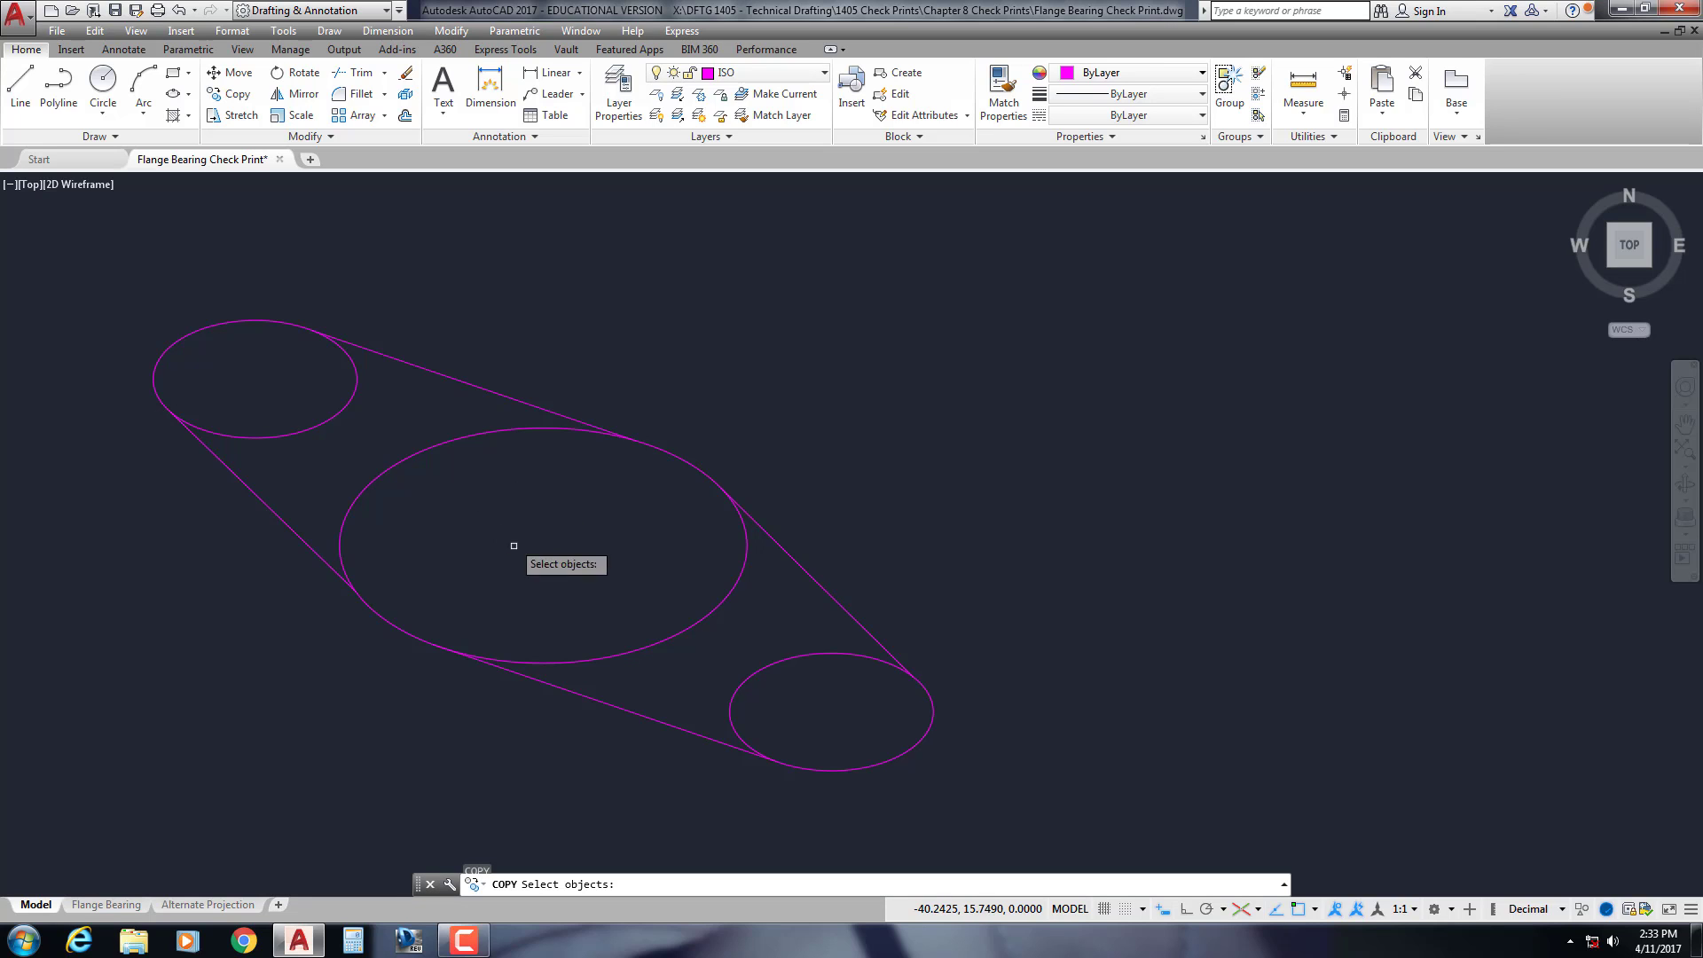
{"action": "left_click", "coordinate": [918, 774]}
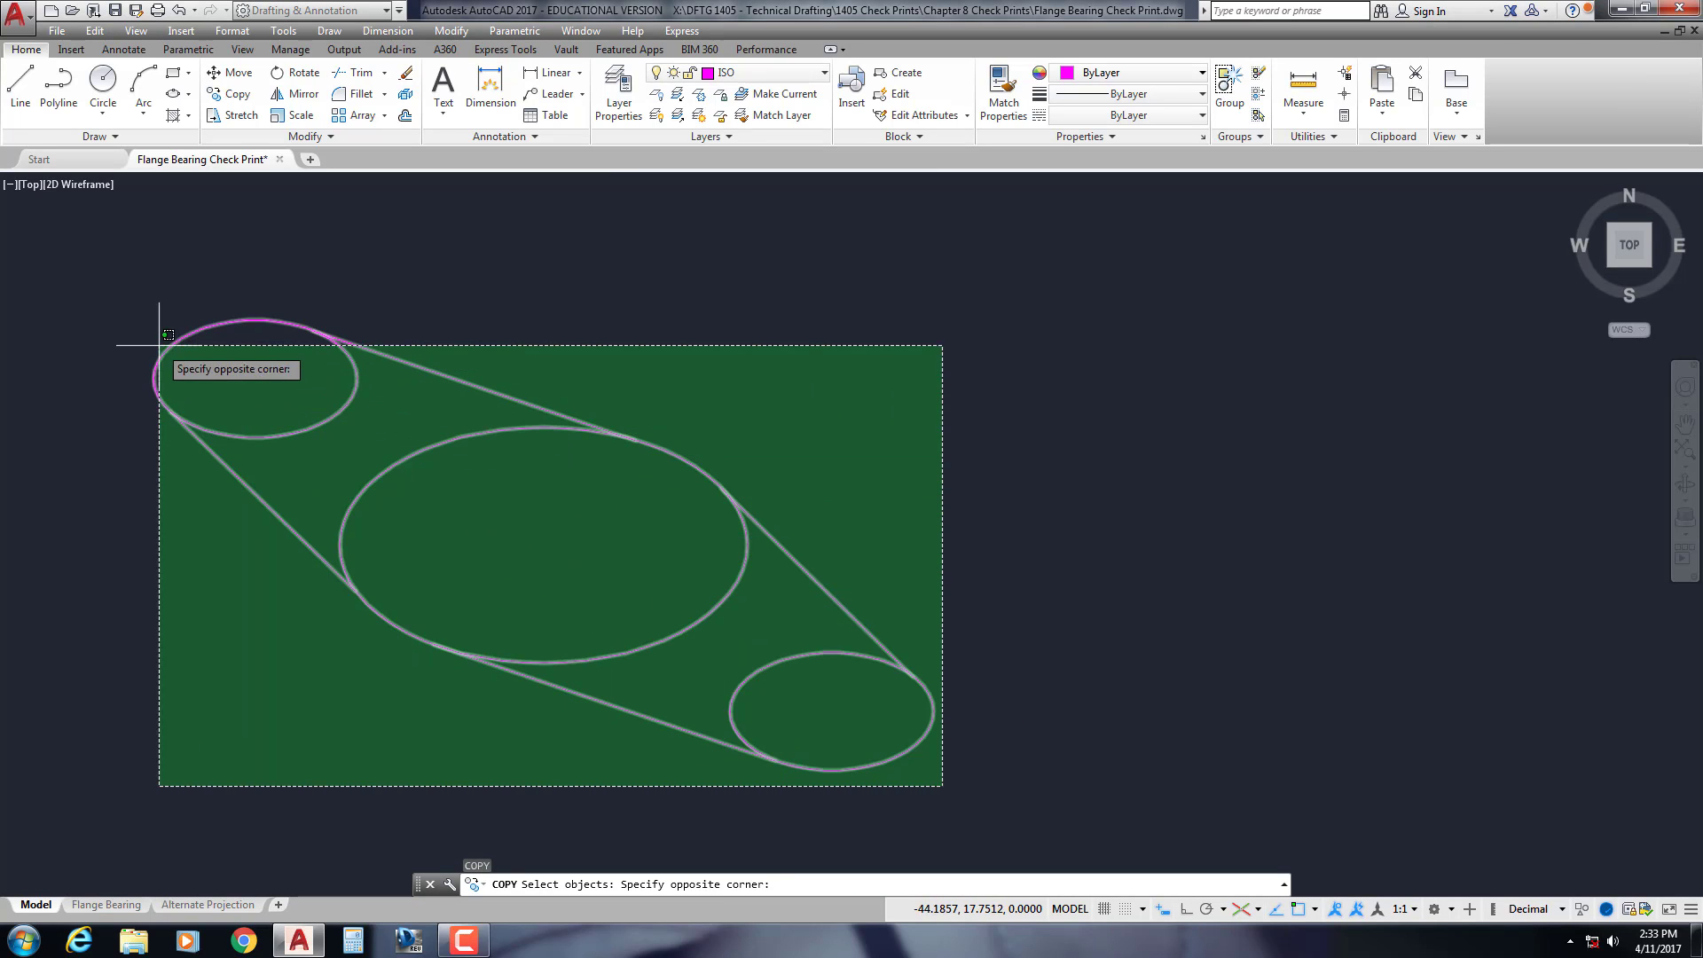
{"action": "left_click", "coordinate": [152, 318]}
{"action": "key", "text": "Return"}
{"action": "left_click", "coordinate": [800, 427]}
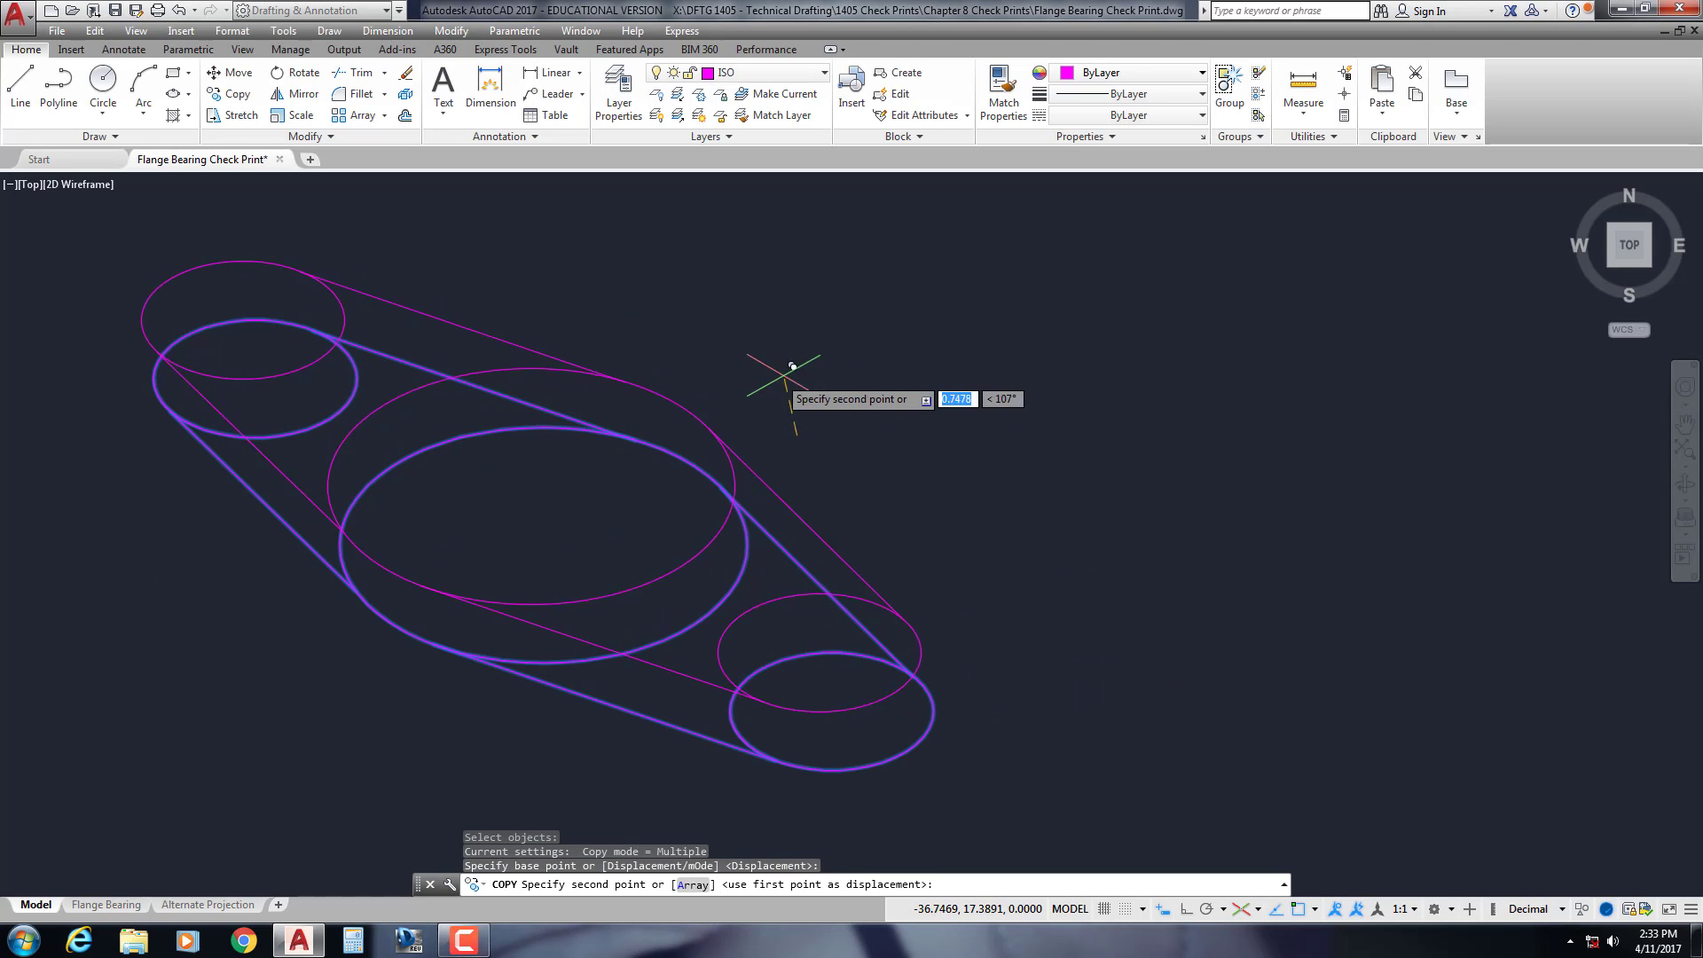
{"action": "key", "text": "F8"}
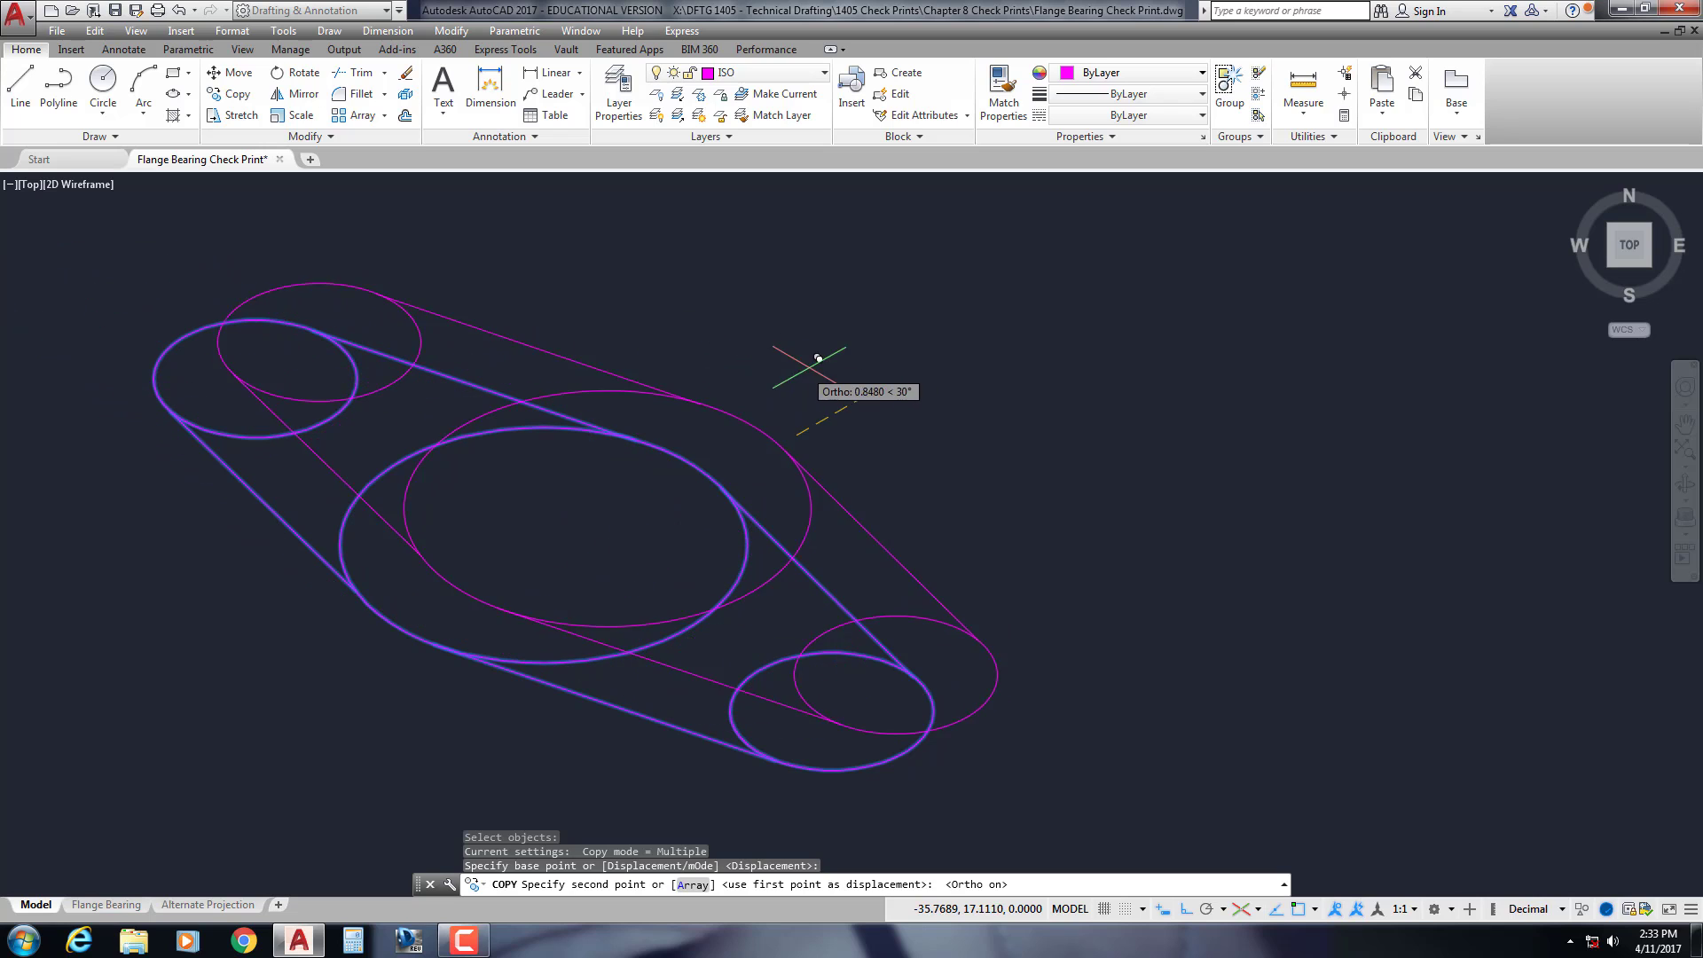
{"action": "key", "text": "F5"}
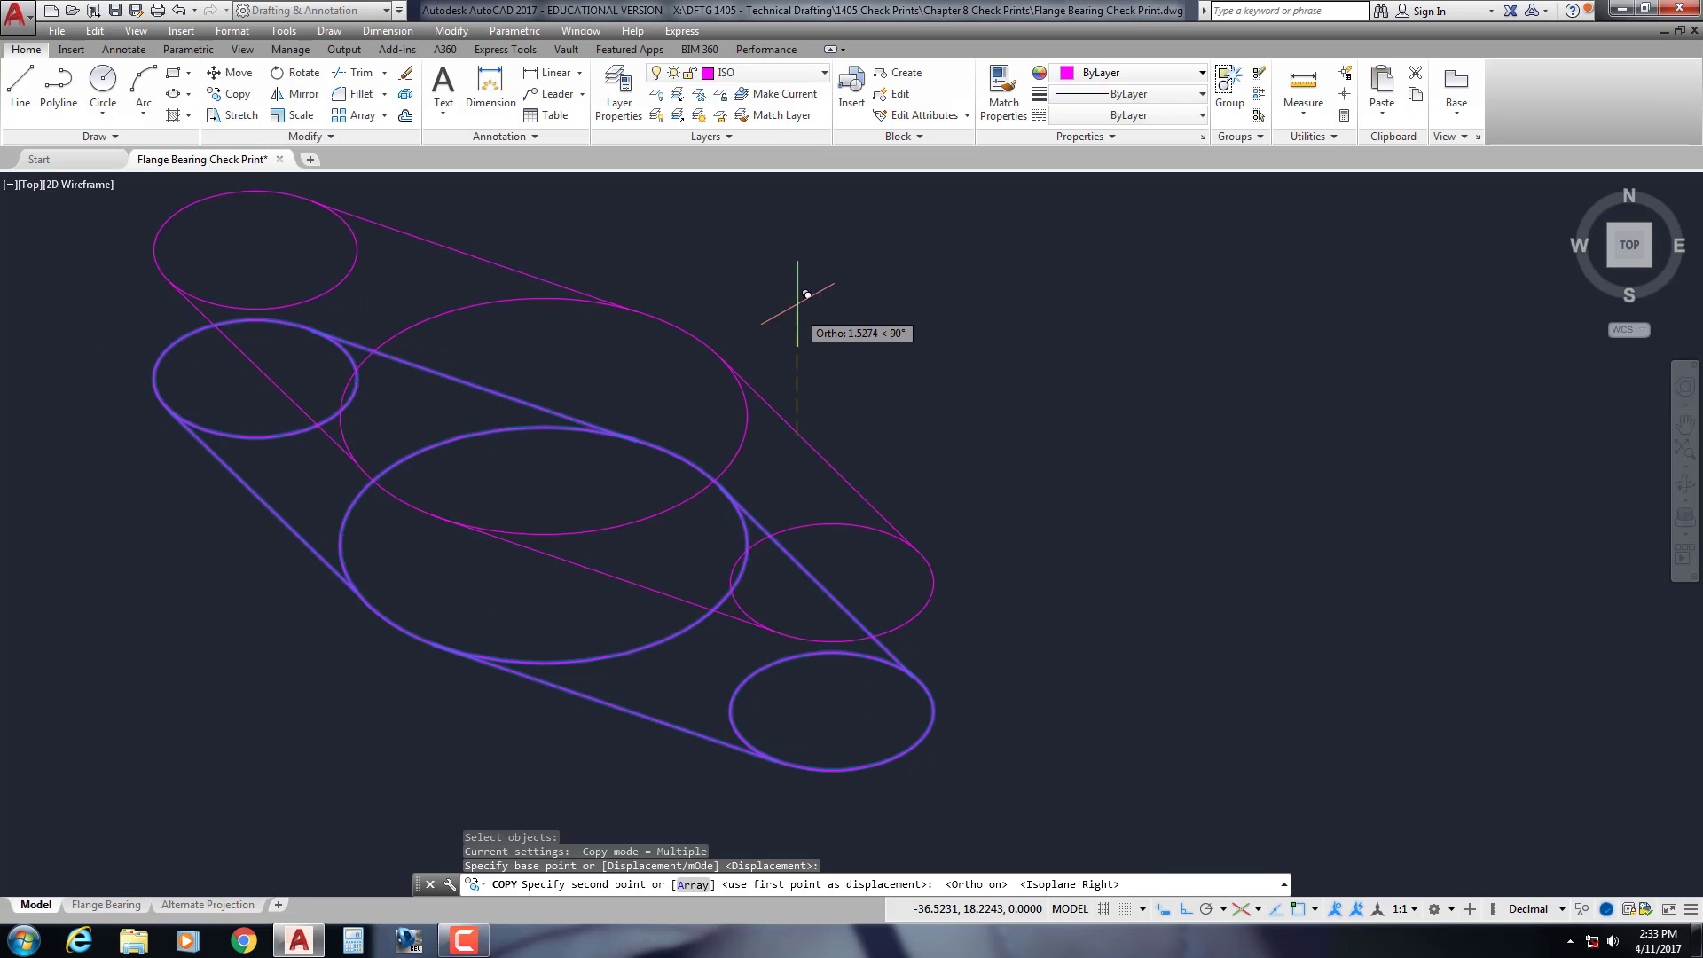
{"action": "middle_click_drag", "start_coordinate": [805, 343], "coordinate": [804, 376]}
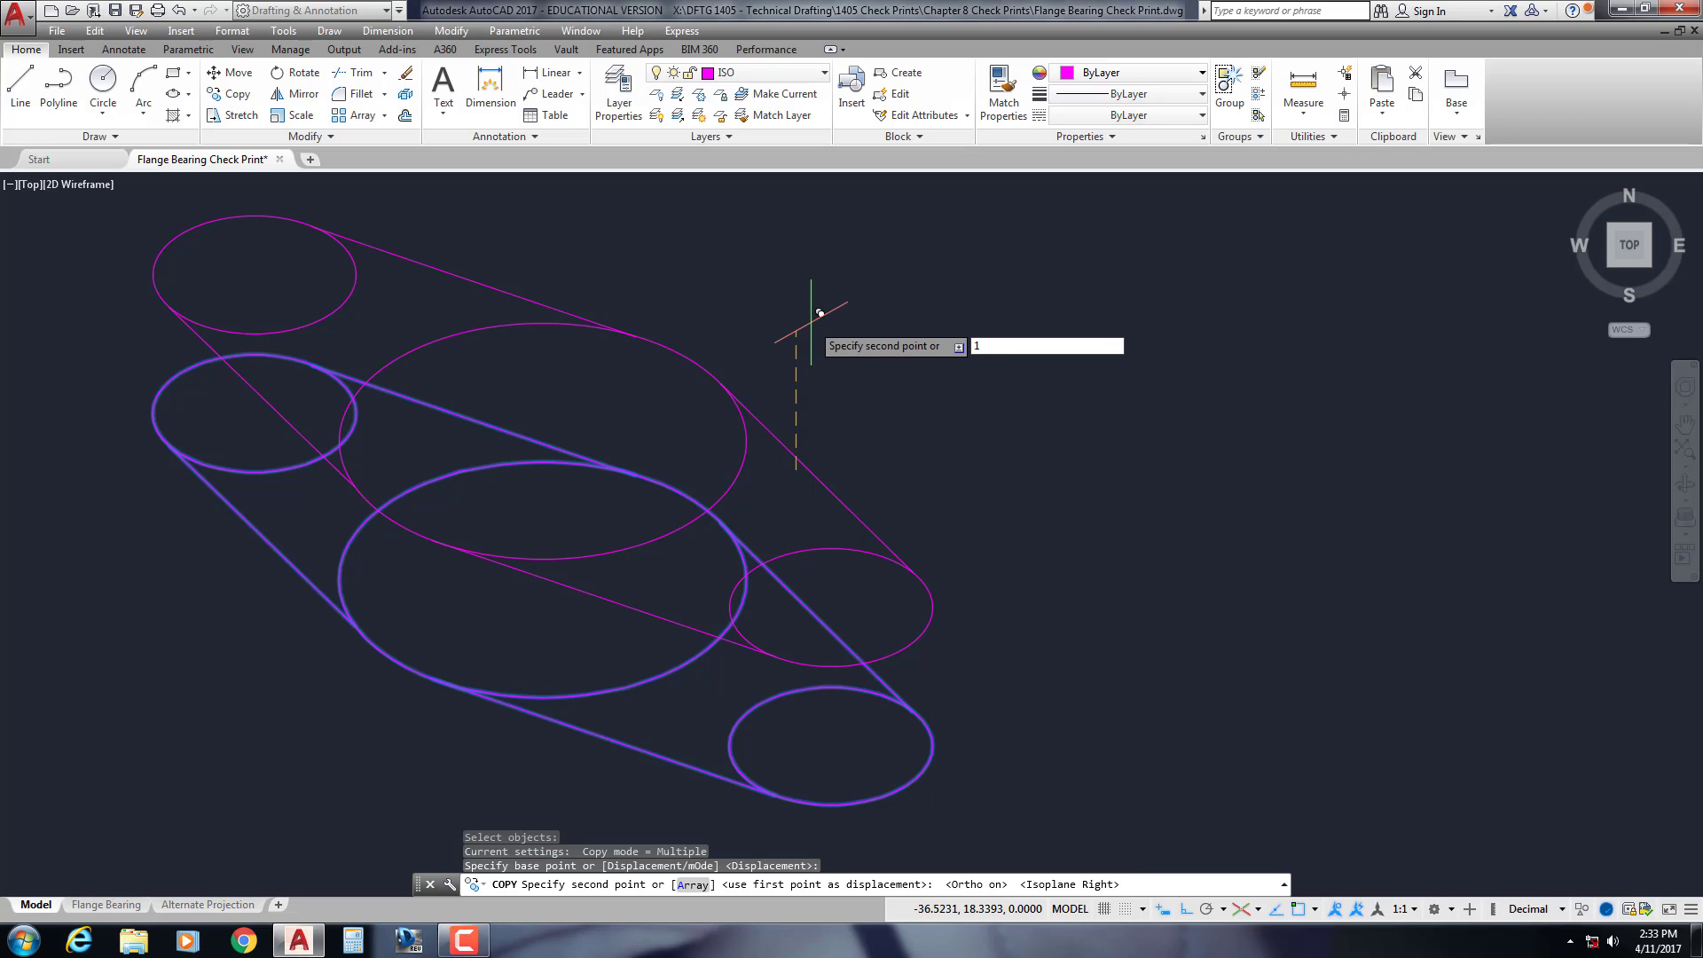
{"action": "key", "text": "Return"}
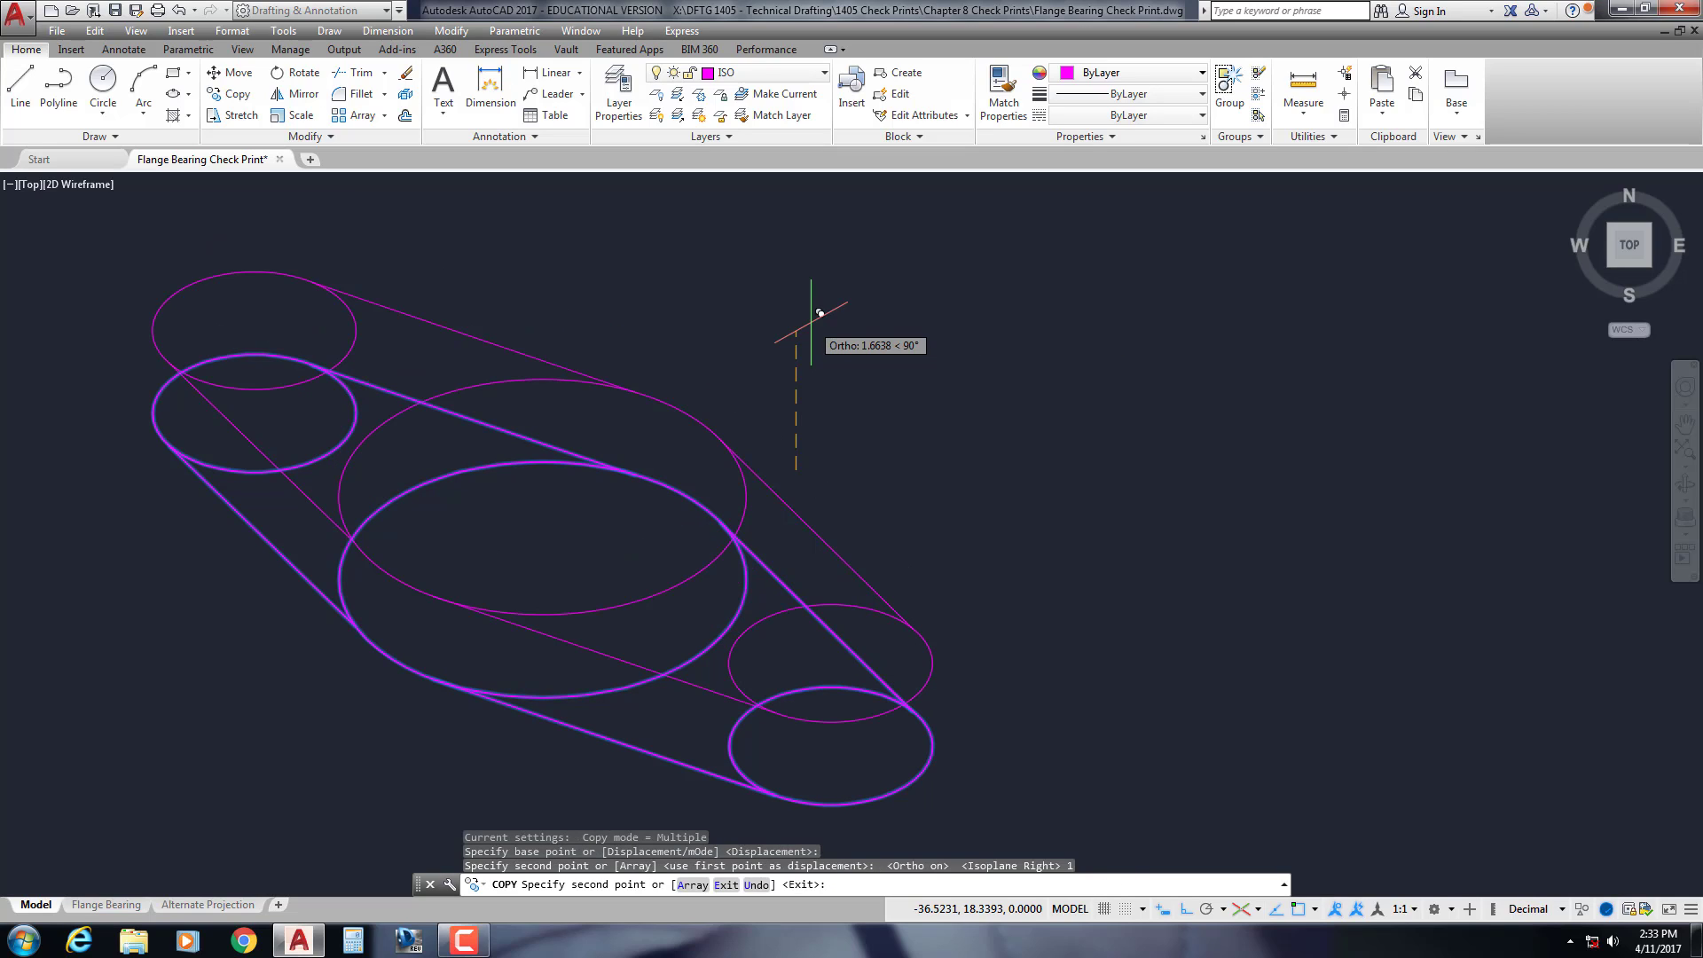
{"action": "key", "text": "Return"}
Draw the vertical edge line joining the upper and lower right-end ellipses
{"action": "middle_click_drag", "start_coordinate": [810, 343], "coordinate": [806, 316]}
{"action": "type", "text": "l"}
{"action": "key", "text": "Return"}
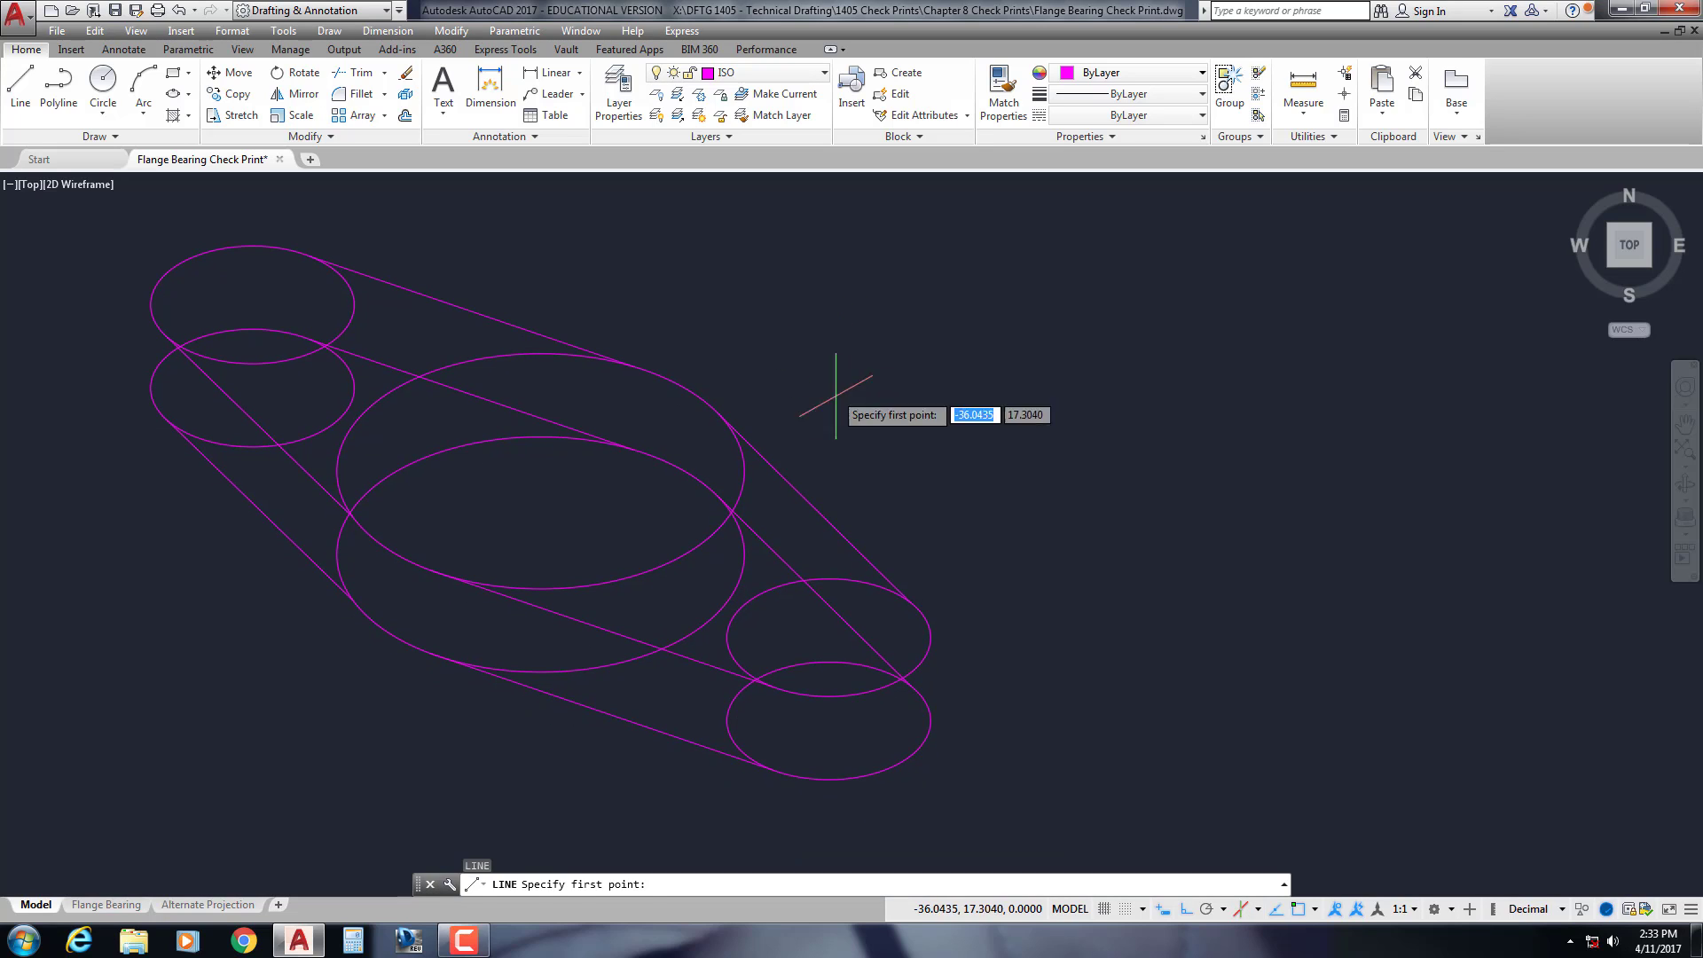
{"action": "left_click", "coordinate": [928, 637]}
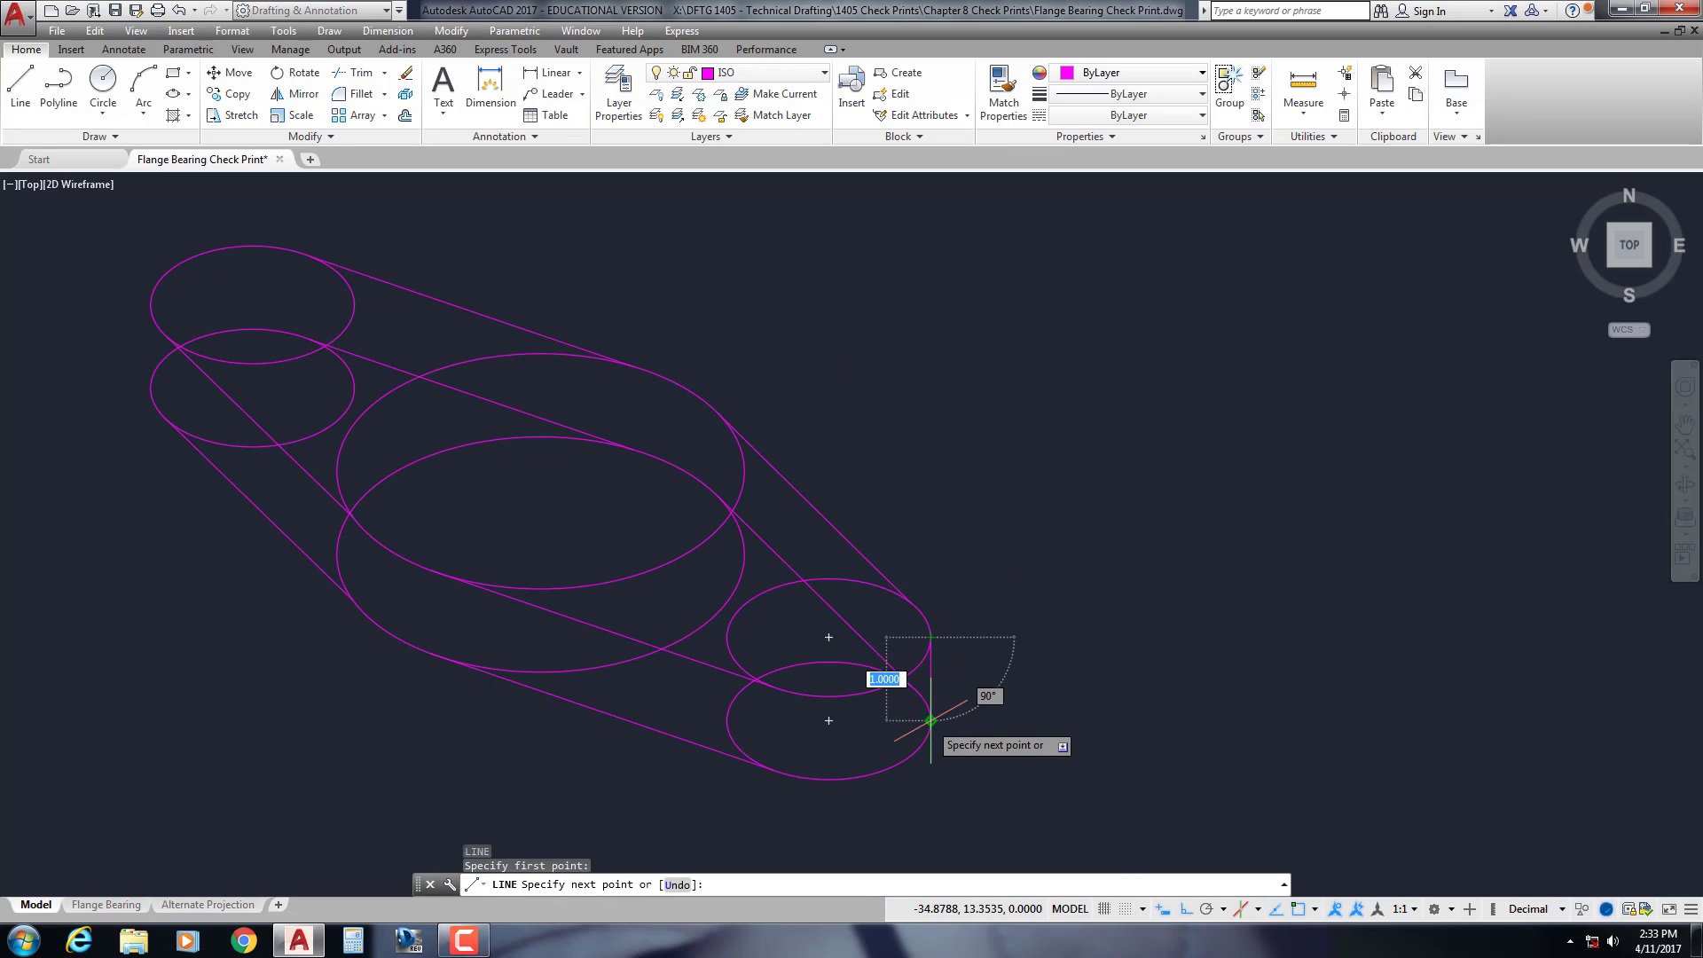
{"action": "left_click", "coordinate": [930, 720]}
{"action": "key", "text": "Return"}
{"action": "key", "text": "Return"}
{"action": "left_click", "coordinate": [151, 387]}
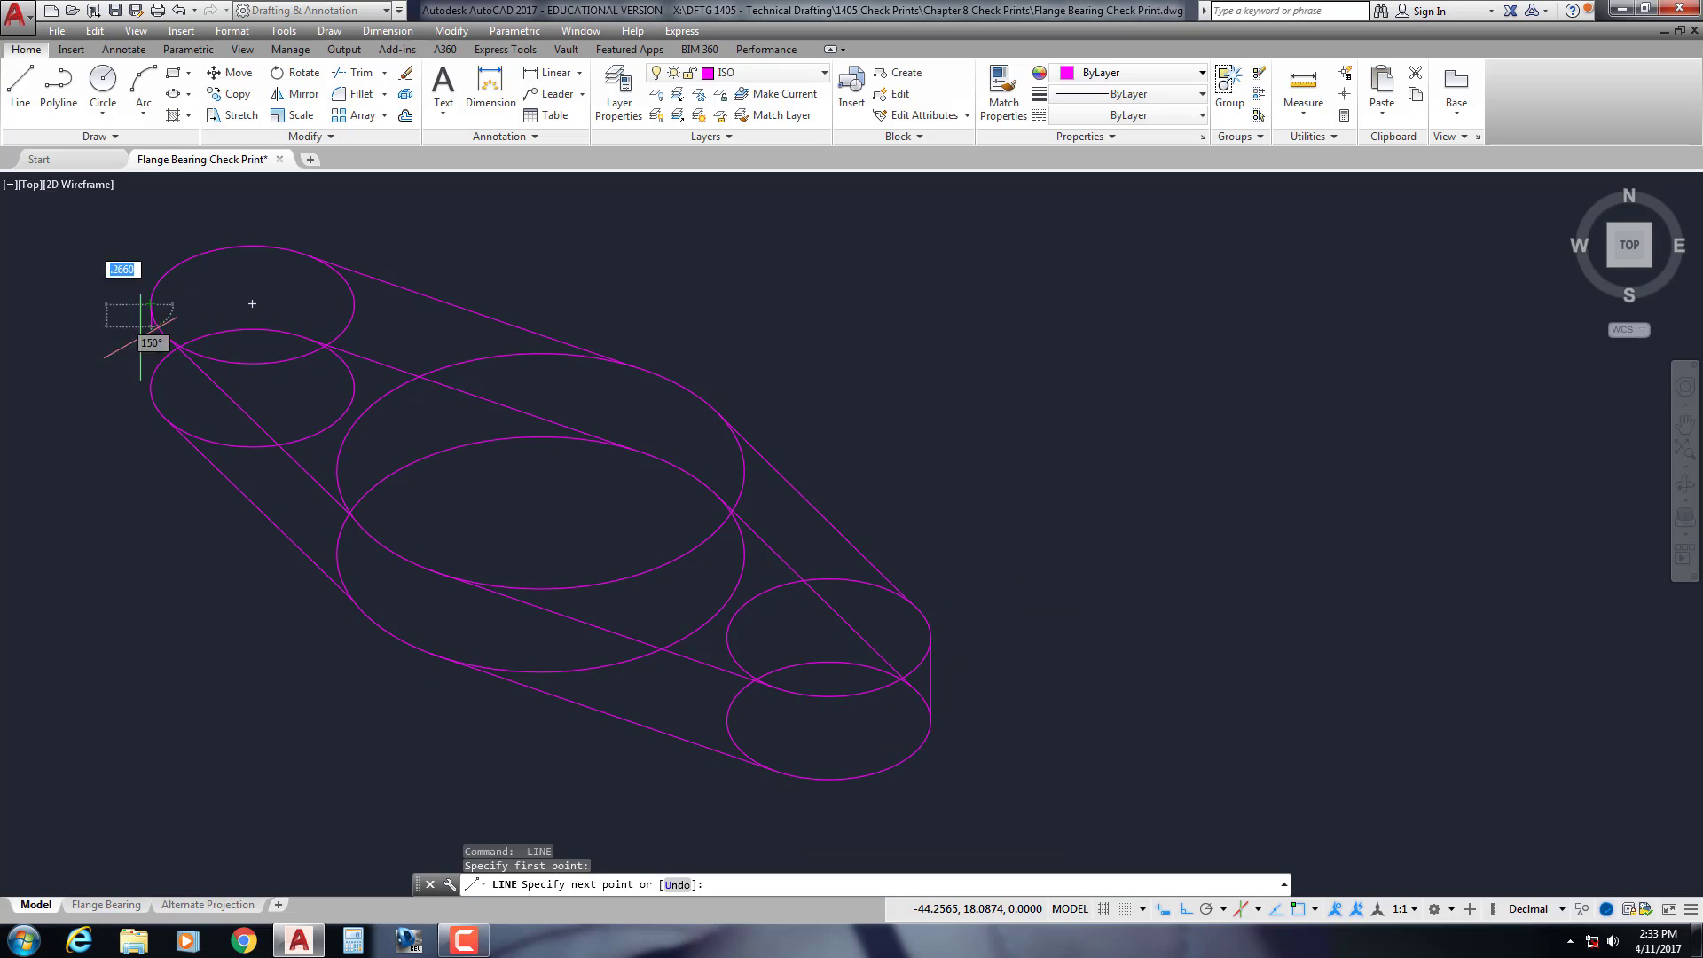
{"action": "key", "text": "Escape"}
{"action": "key", "text": "Escape"}
{"action": "key", "text": "Escape"}
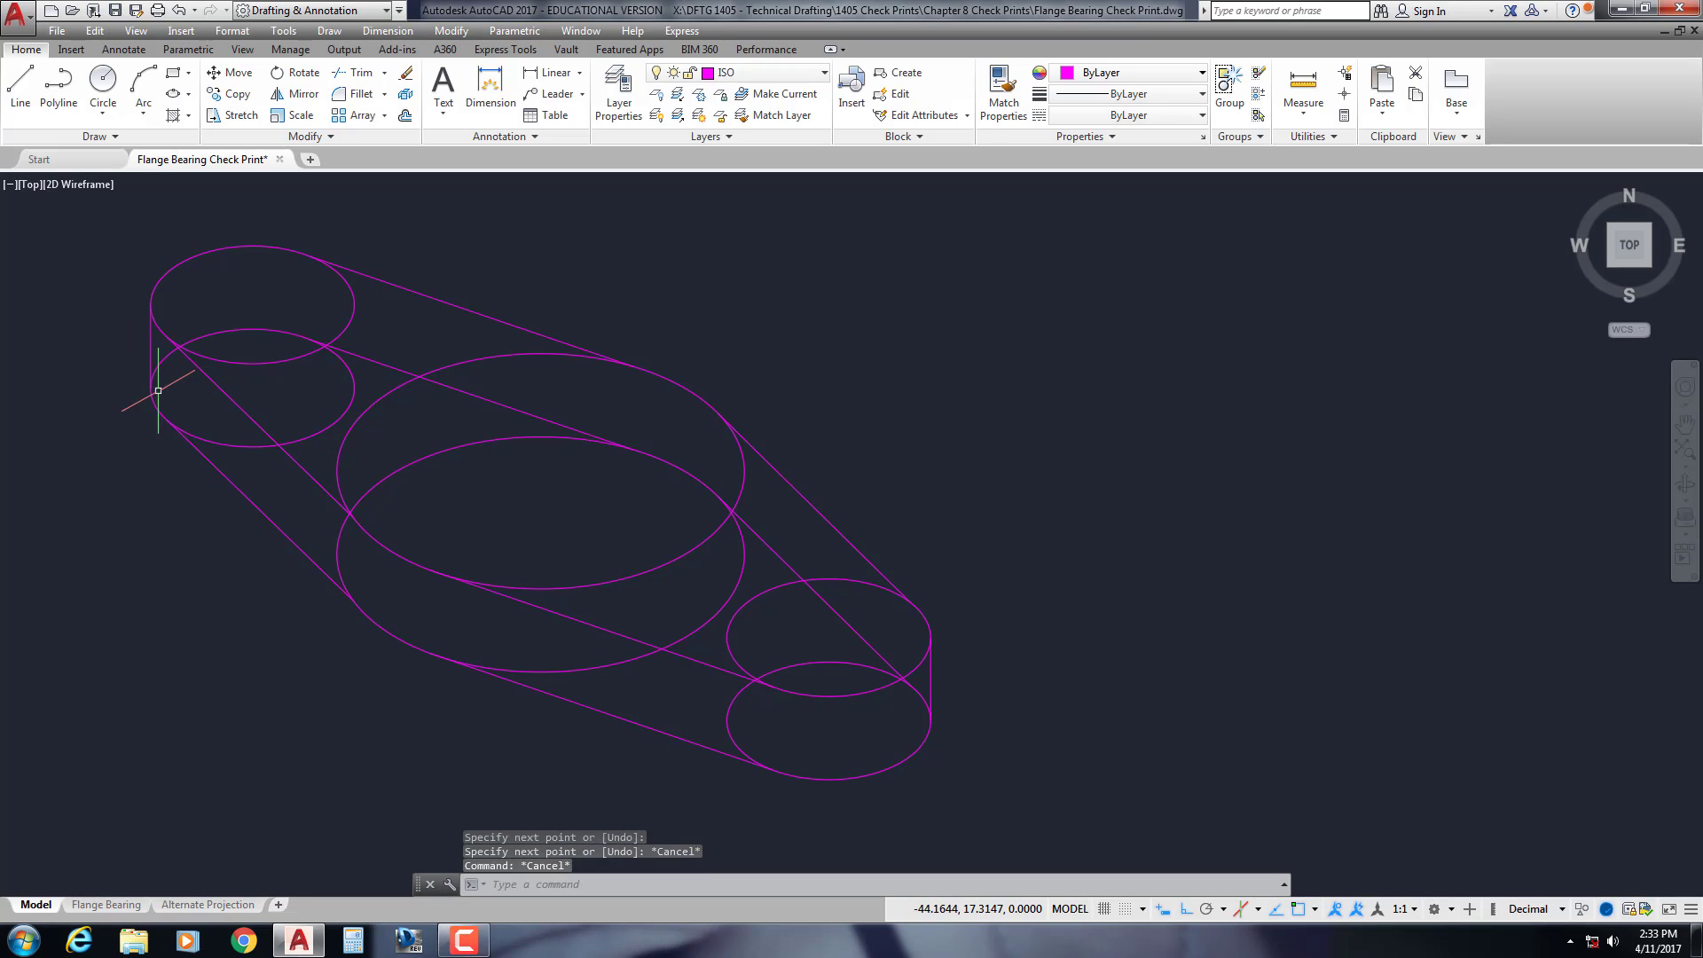
Delete the two tangent lines that should be hidden
{"action": "middle_click_drag", "start_coordinate": [160, 386], "coordinate": [214, 379]}
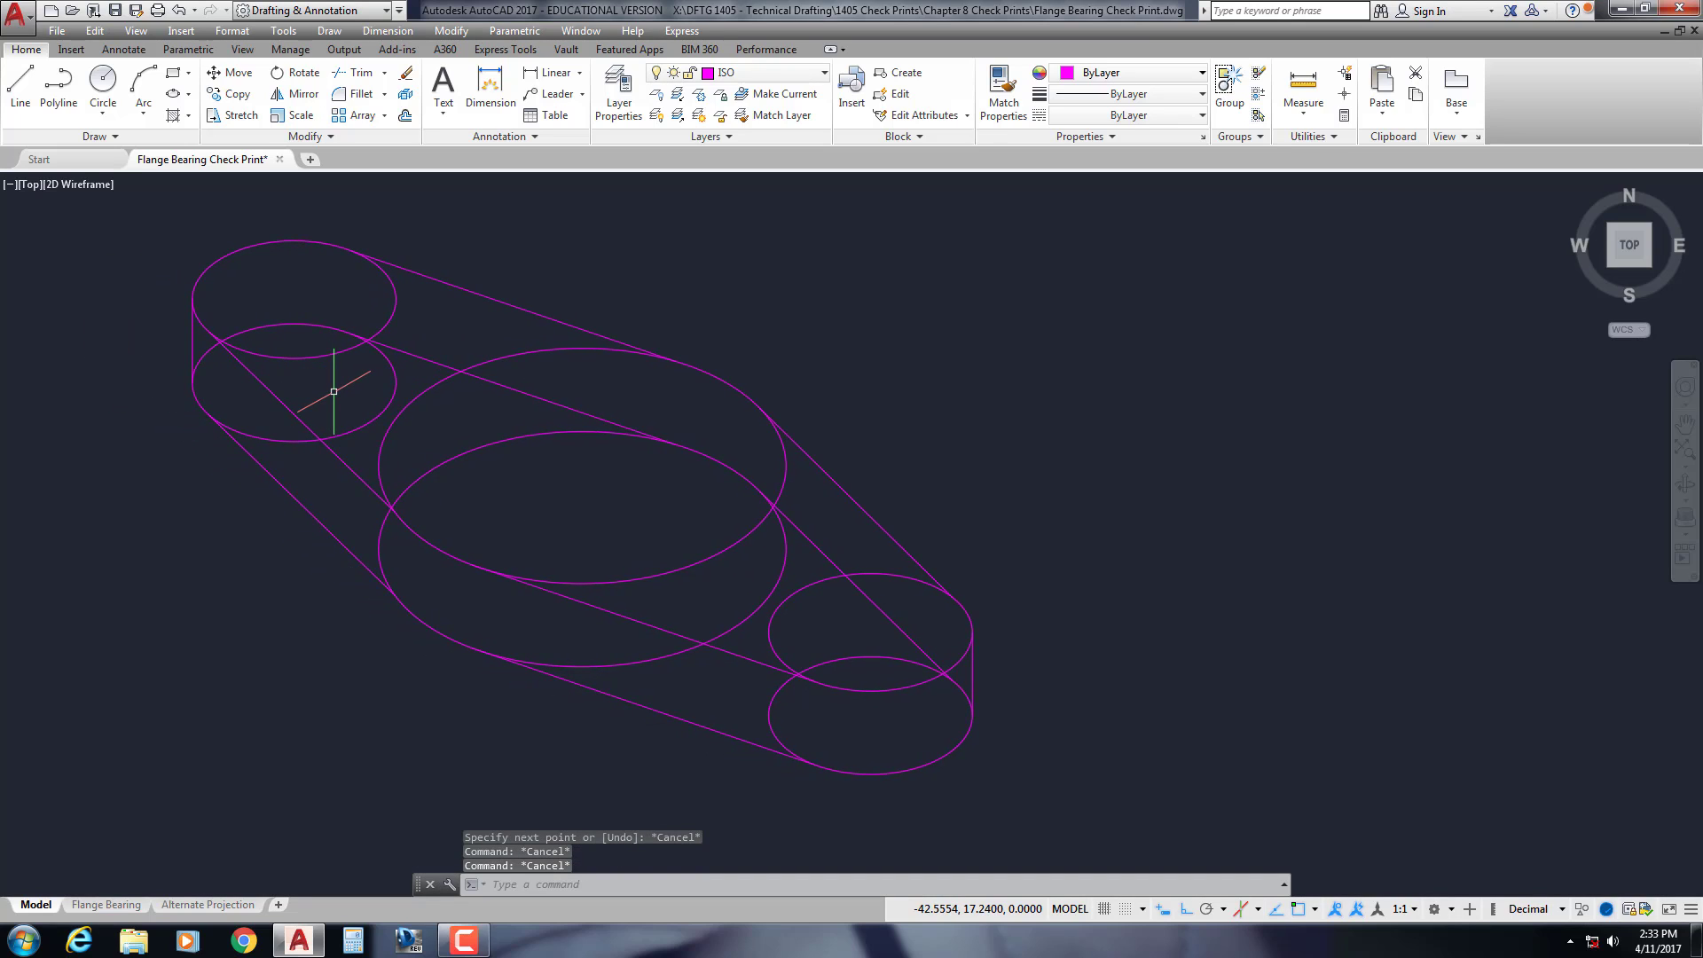
{"action": "left_click", "coordinate": [415, 357]}
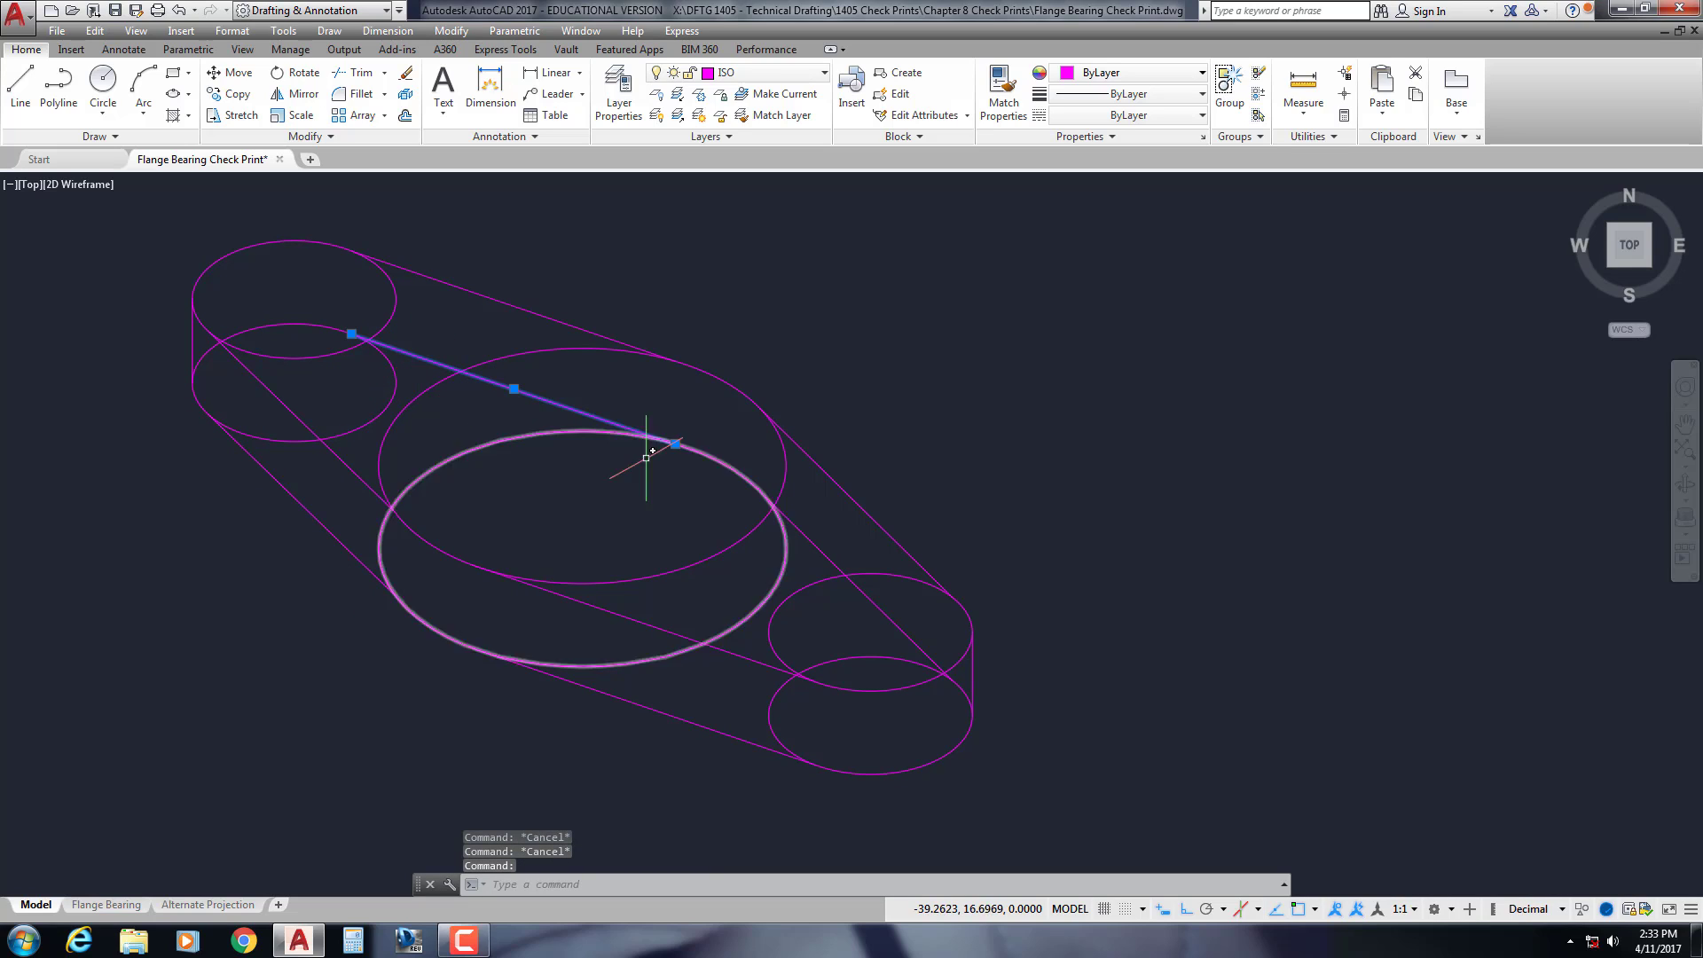
{"action": "key", "text": "Delete"}
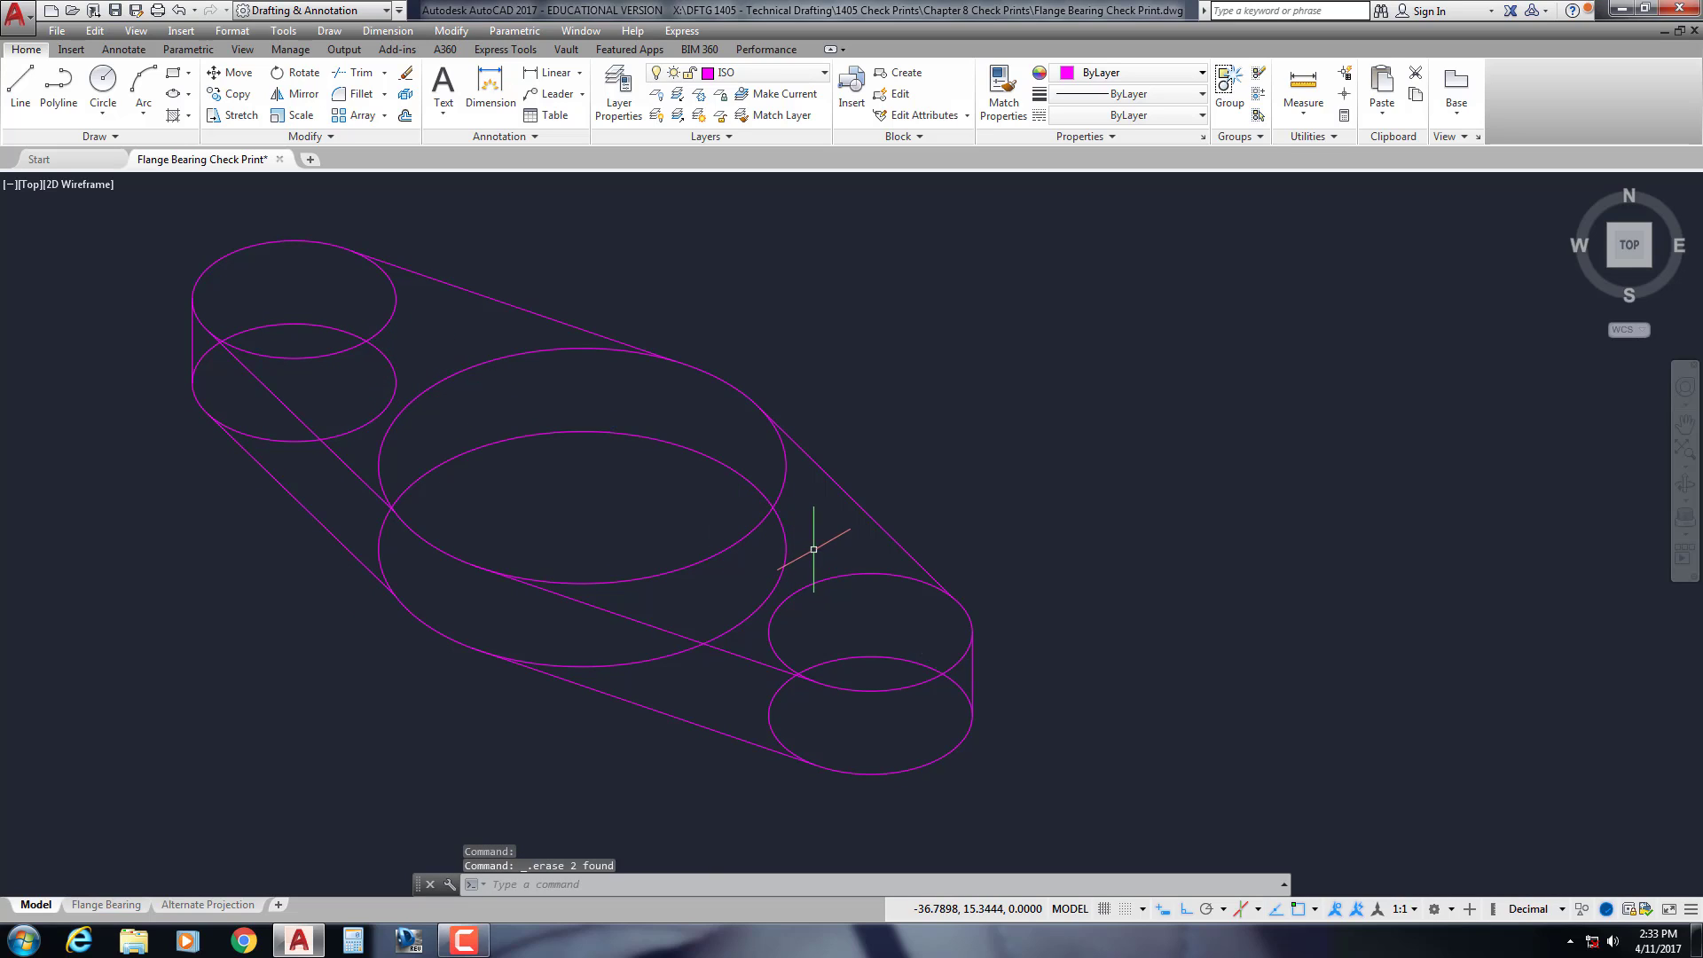
Trim the hidden arcs of the lower right, right-end and left ellipses against all edges
{"action": "type", "text": "tr"}
{"action": "key", "text": "Return"}
{"action": "key", "text": "Return"}
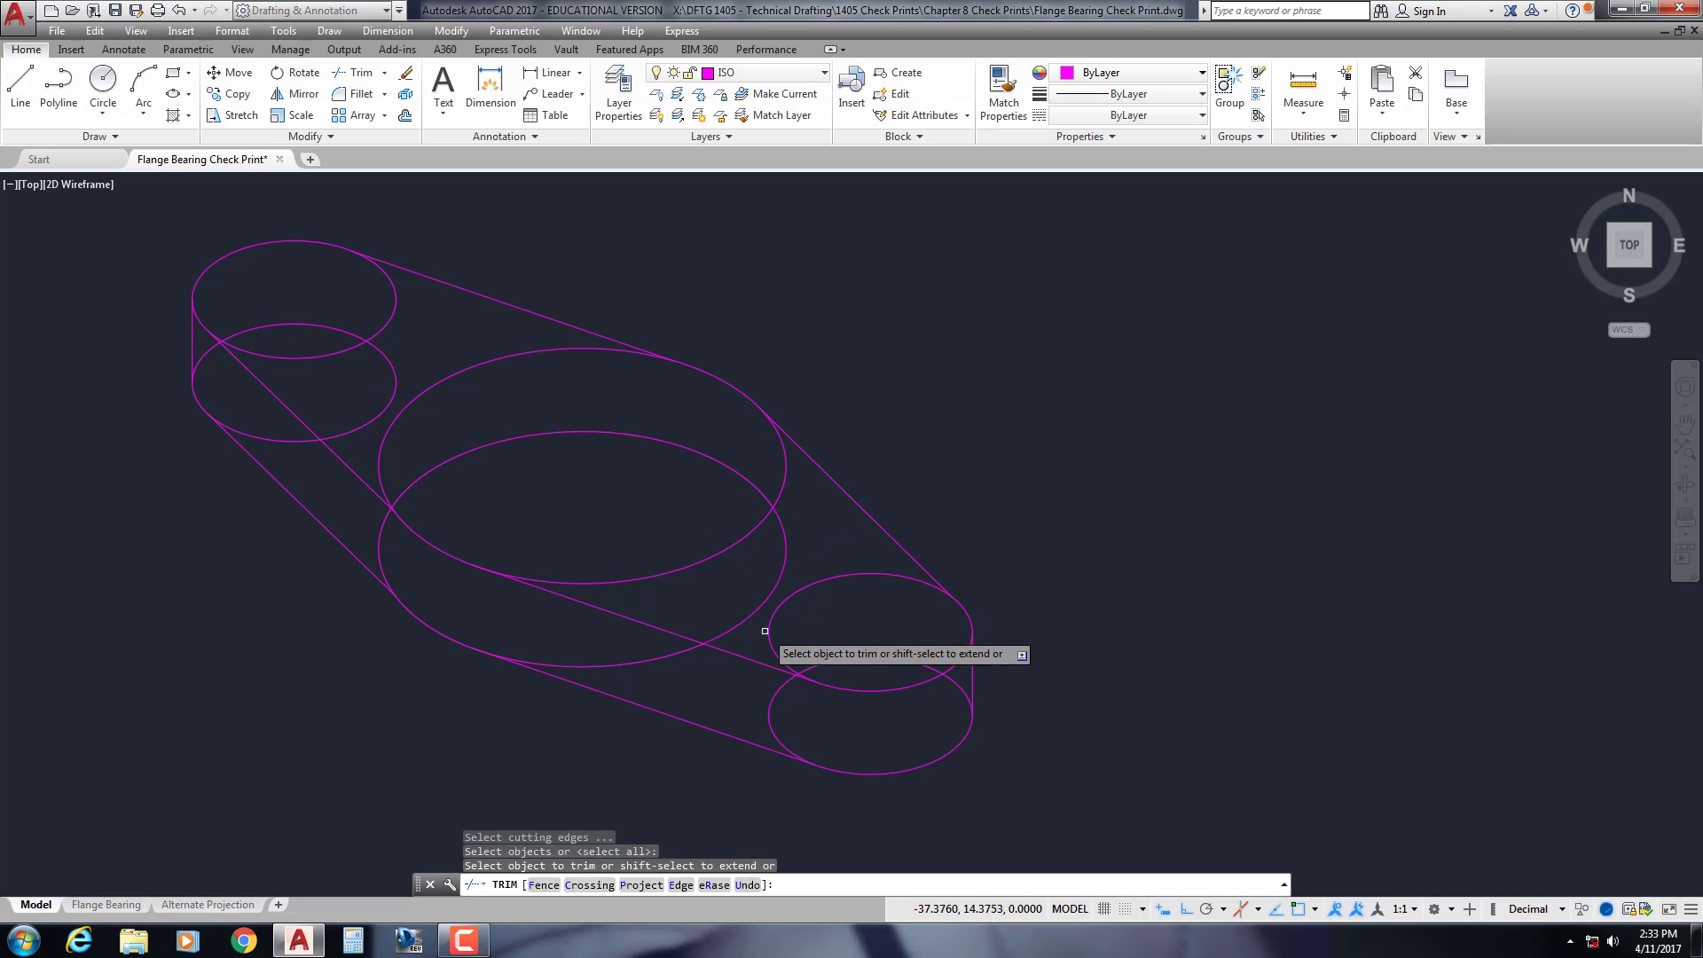
{"action": "left_click", "coordinate": [957, 687]}
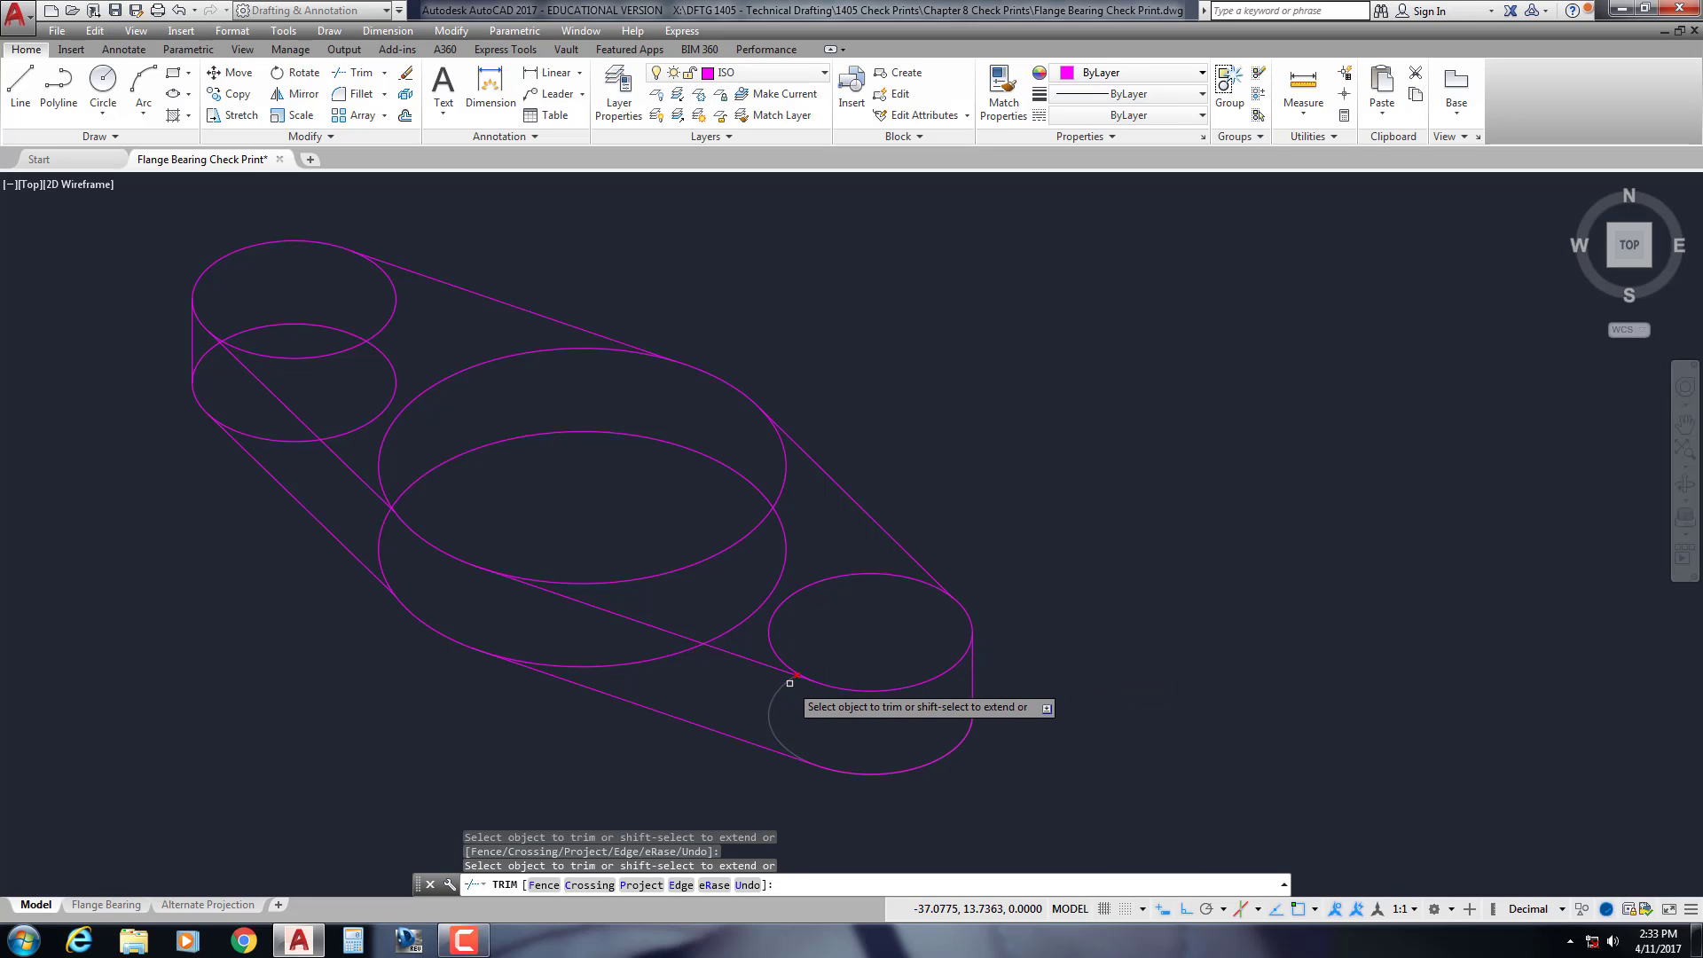
{"action": "left_click", "coordinate": [853, 575]}
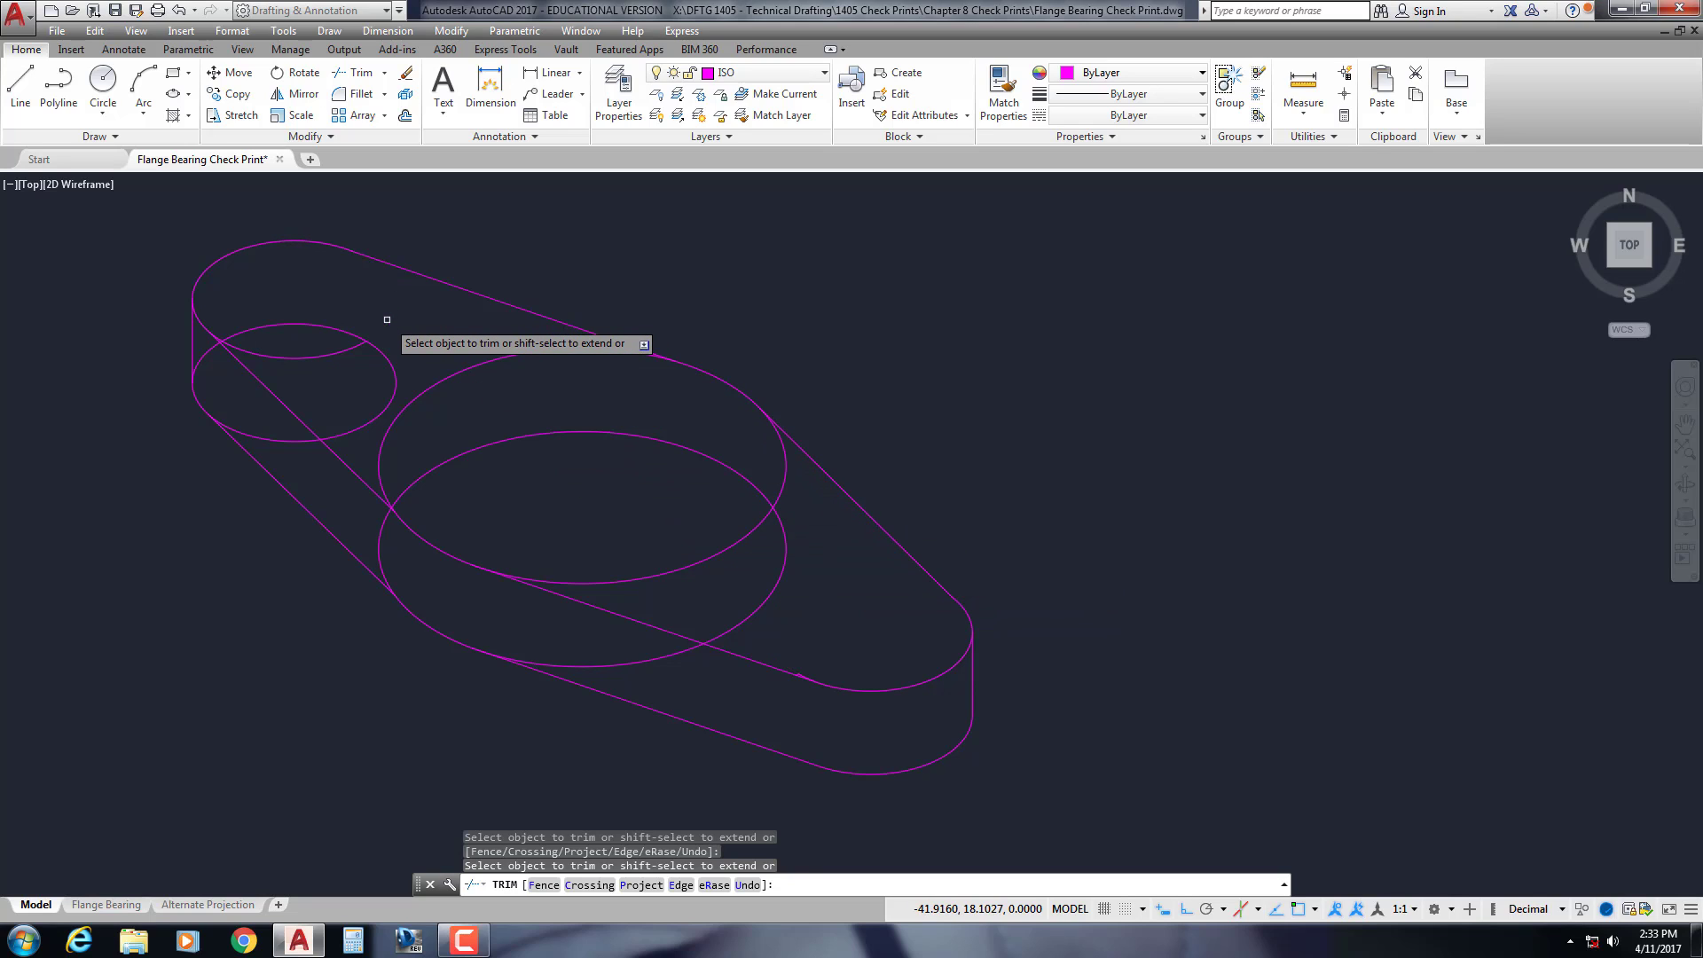
{"action": "left_click", "coordinate": [384, 357]}
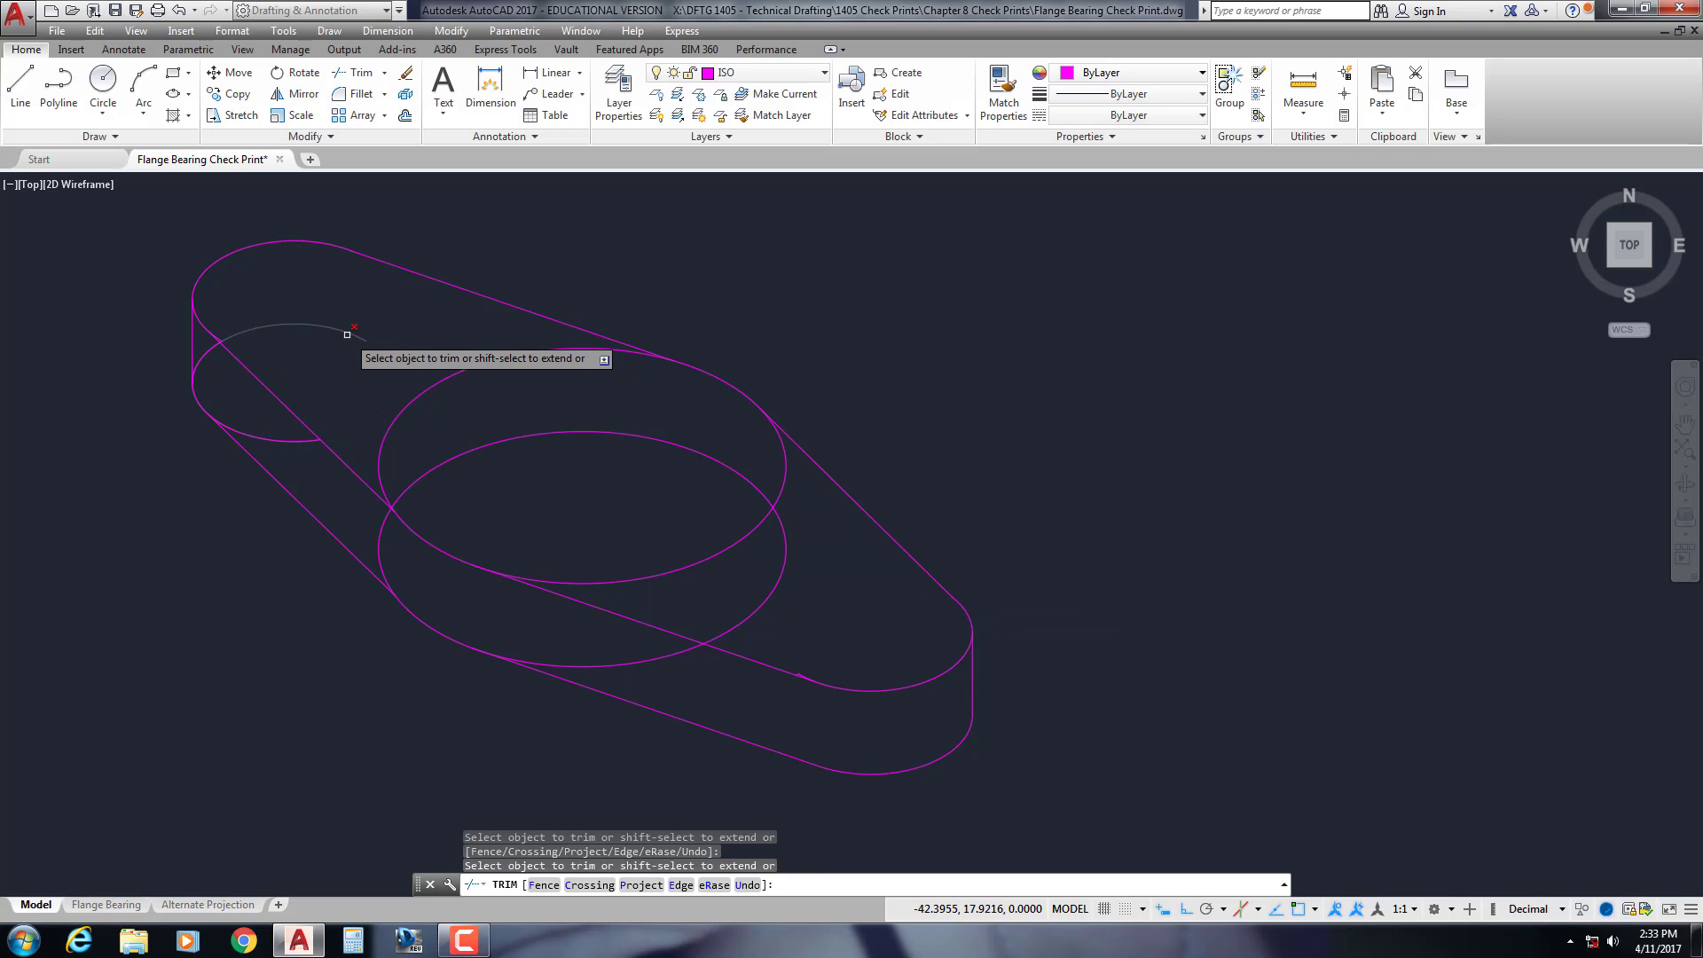
{"action": "left_click", "coordinate": [347, 334]}
{"action": "scroll", "coordinate": [245, 393], "scroll_direction": "up", "scroll_amount": 2}
{"action": "scroll", "coordinate": [257, 387], "scroll_direction": "up", "scroll_amount": 4}
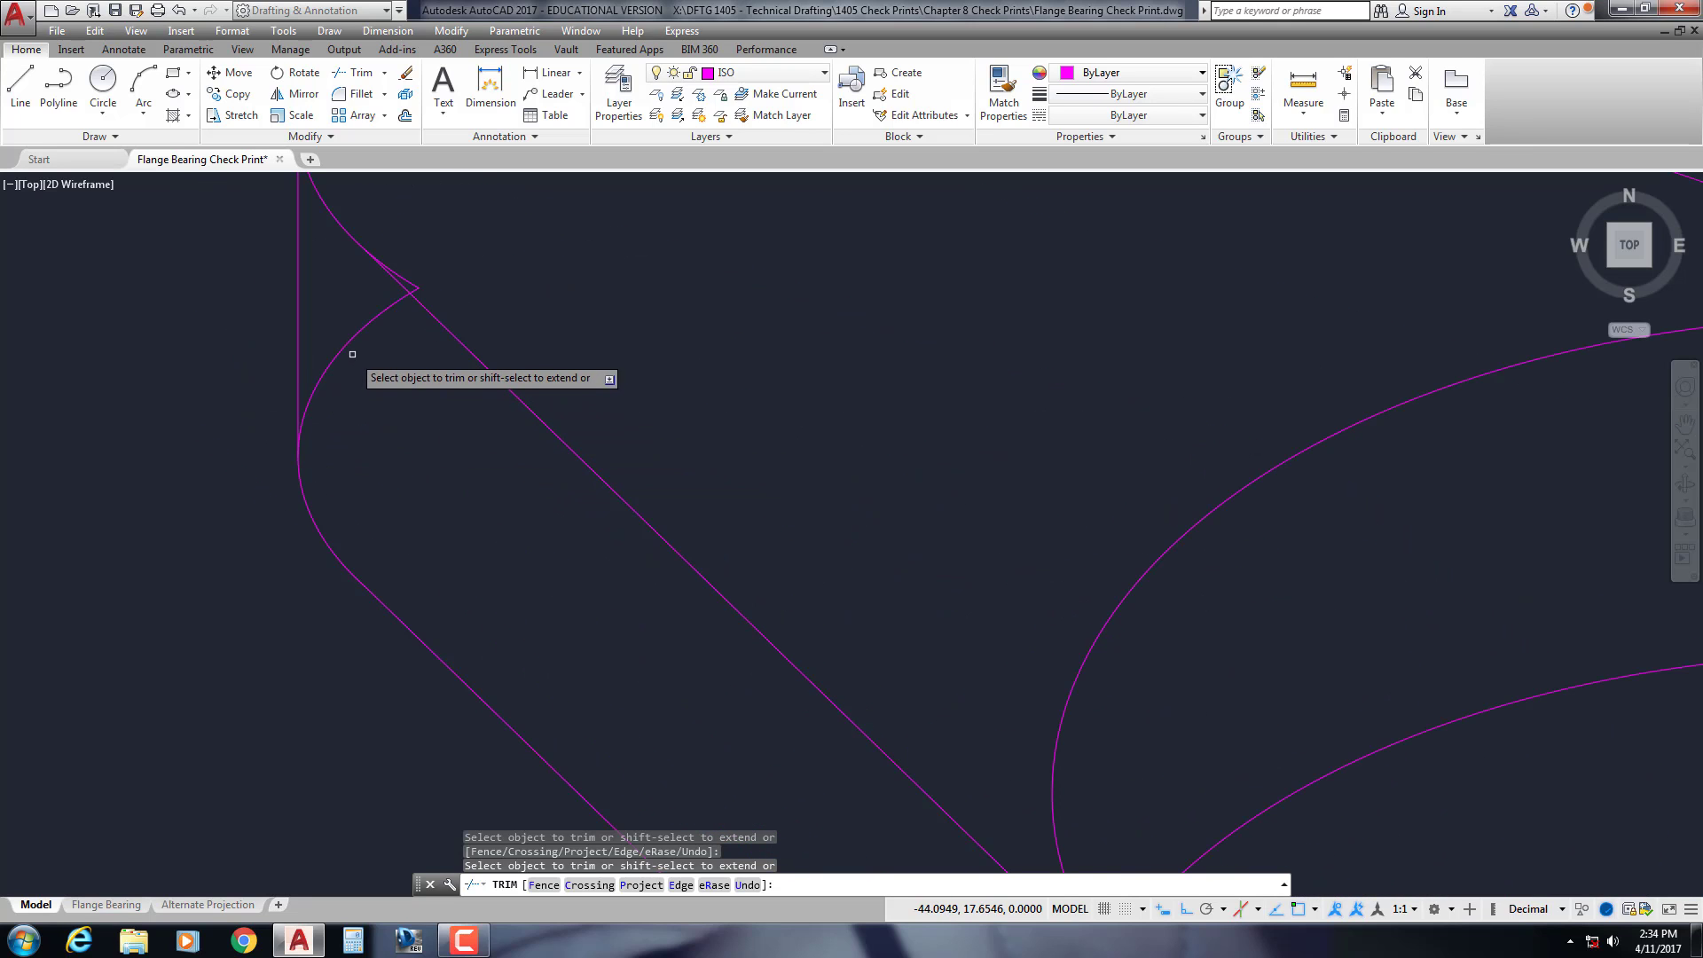
{"action": "left_click", "coordinate": [368, 330]}
{"action": "scroll", "coordinate": [355, 292], "scroll_direction": "up", "scroll_amount": 4}
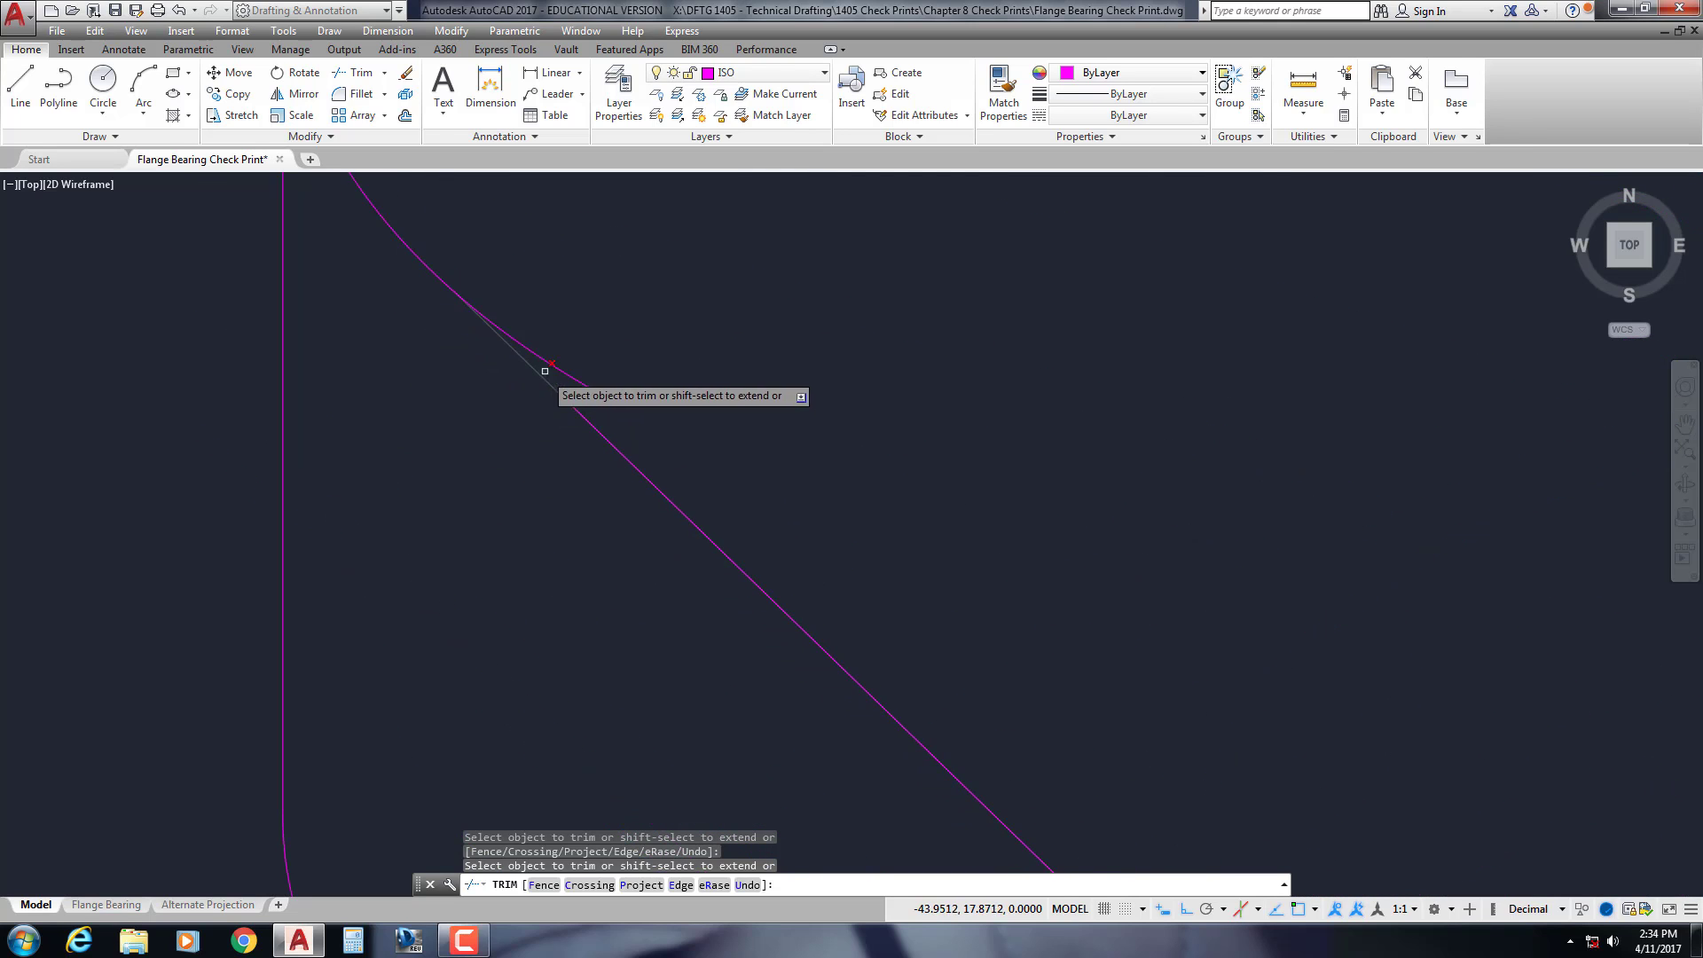
{"action": "left_click", "coordinate": [548, 368]}
{"action": "key", "text": "Return"}
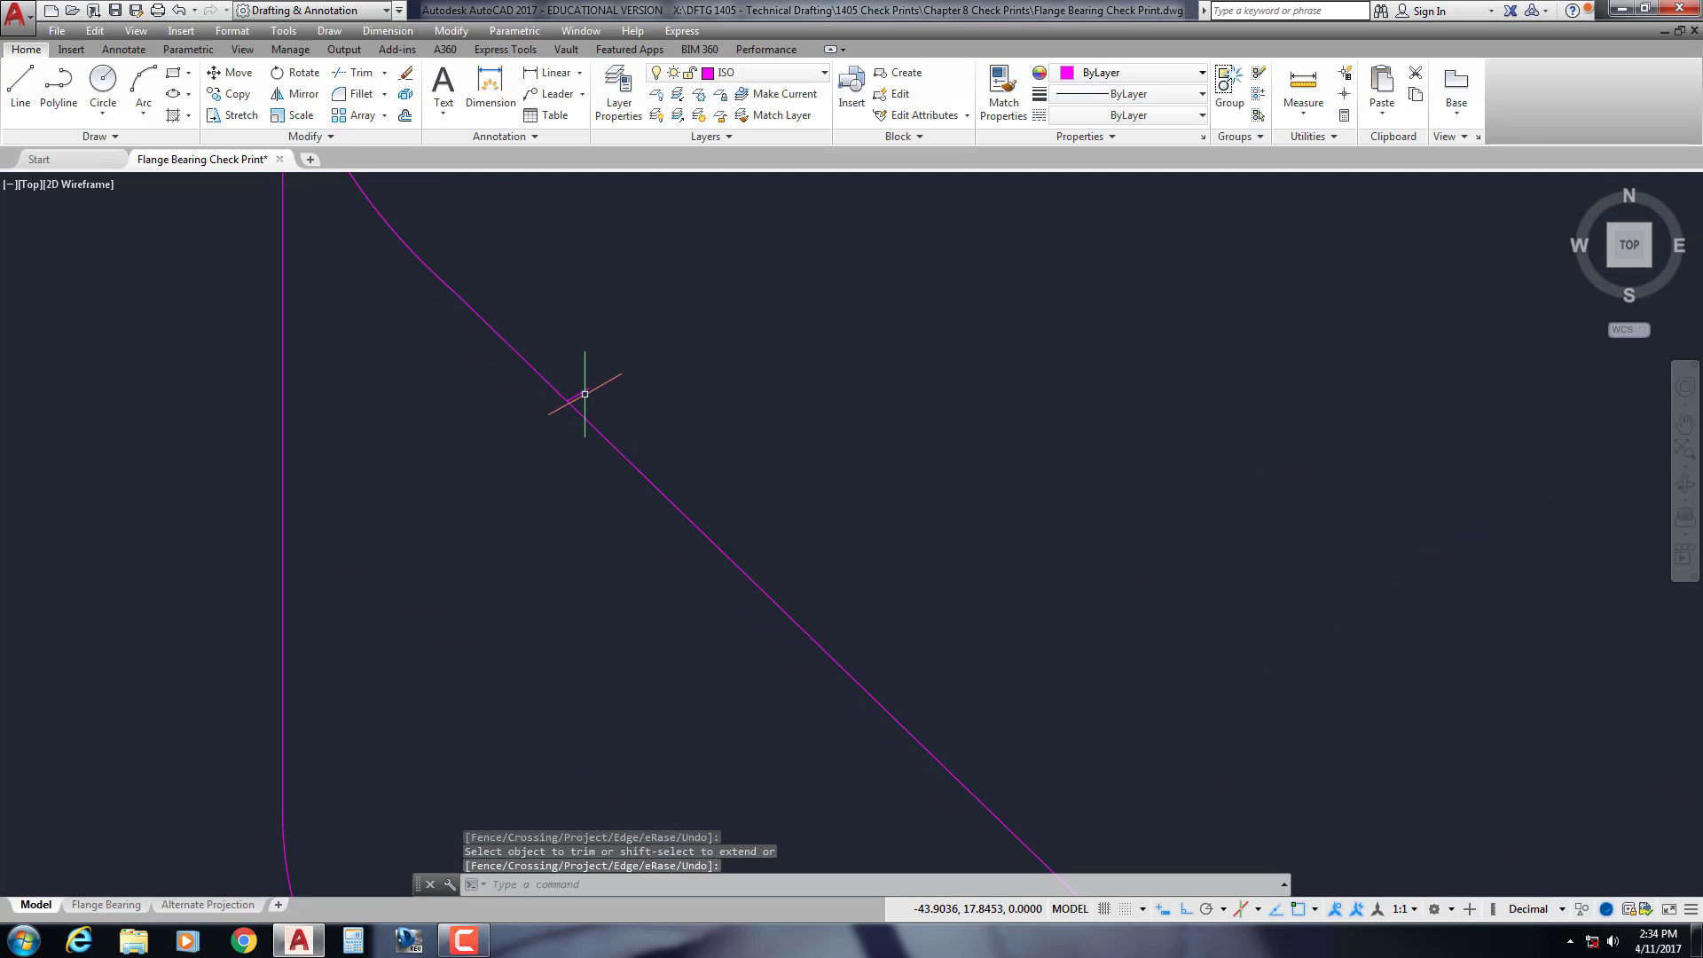
Erase the small leftover arc stub near the diagonal edge
{"action": "left_click", "coordinate": [572, 393]}
{"action": "key", "text": "Delete"}
{"action": "scroll", "coordinate": [780, 476], "scroll_direction": "down", "scroll_amount": 3}
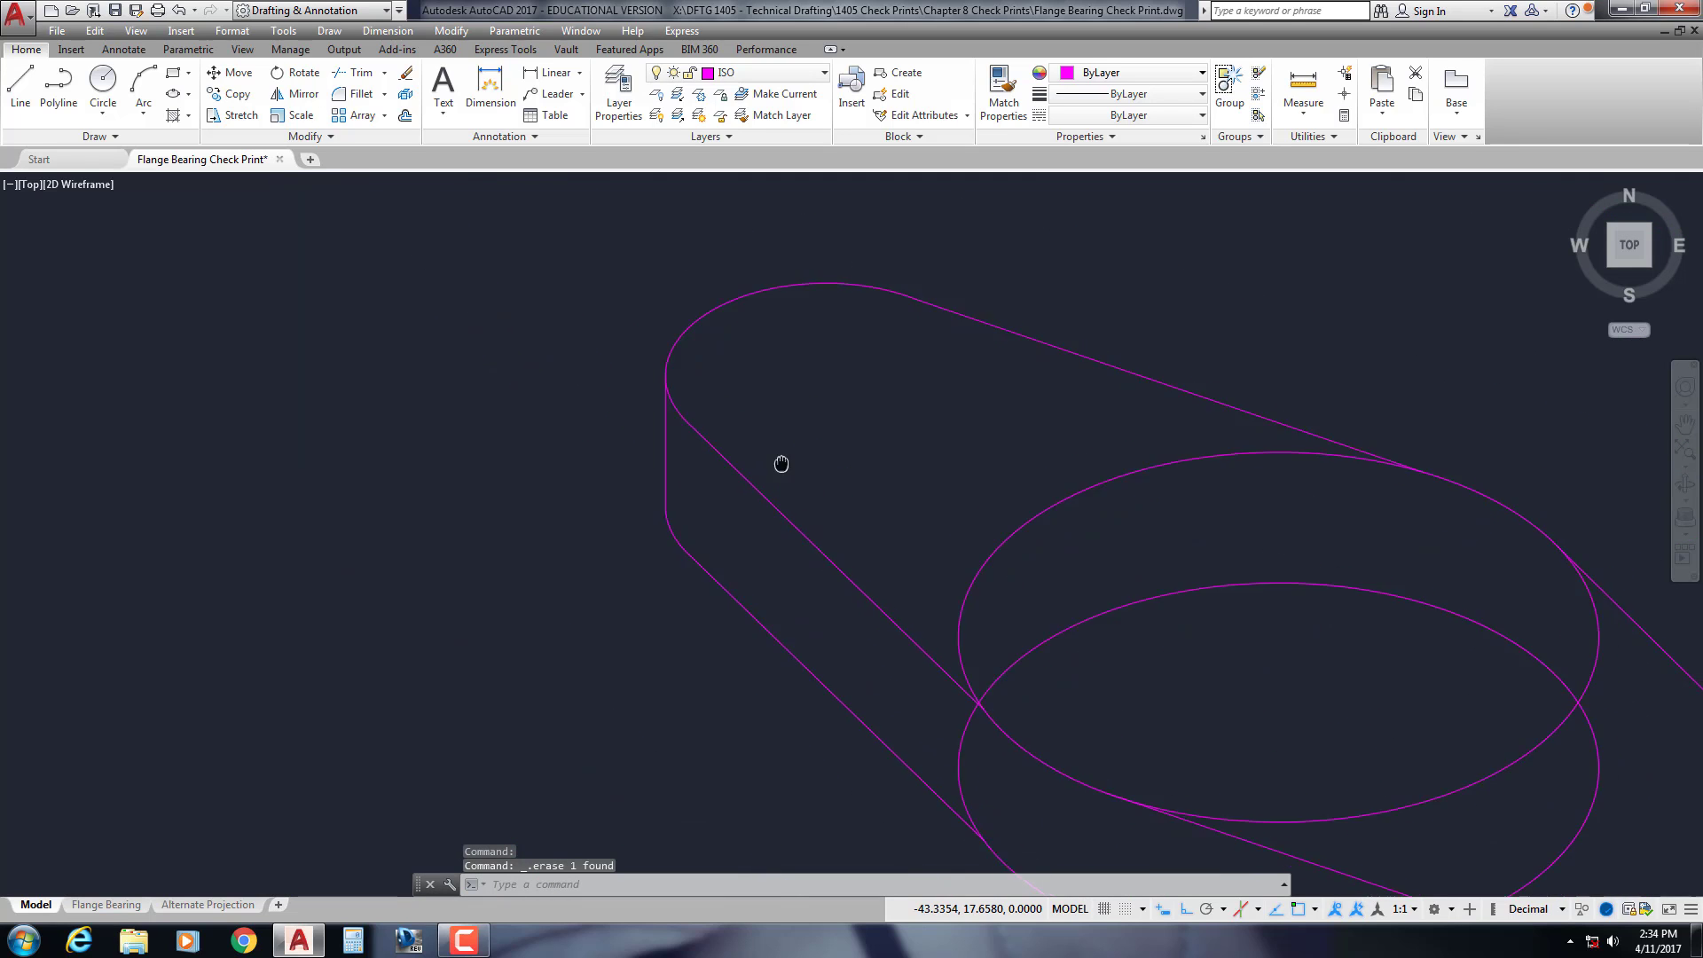
{"action": "middle_click_drag", "start_coordinate": [753, 444], "coordinate": [791, 467]}
{"action": "scroll", "coordinate": [976, 648], "scroll_direction": "up", "scroll_amount": 6}
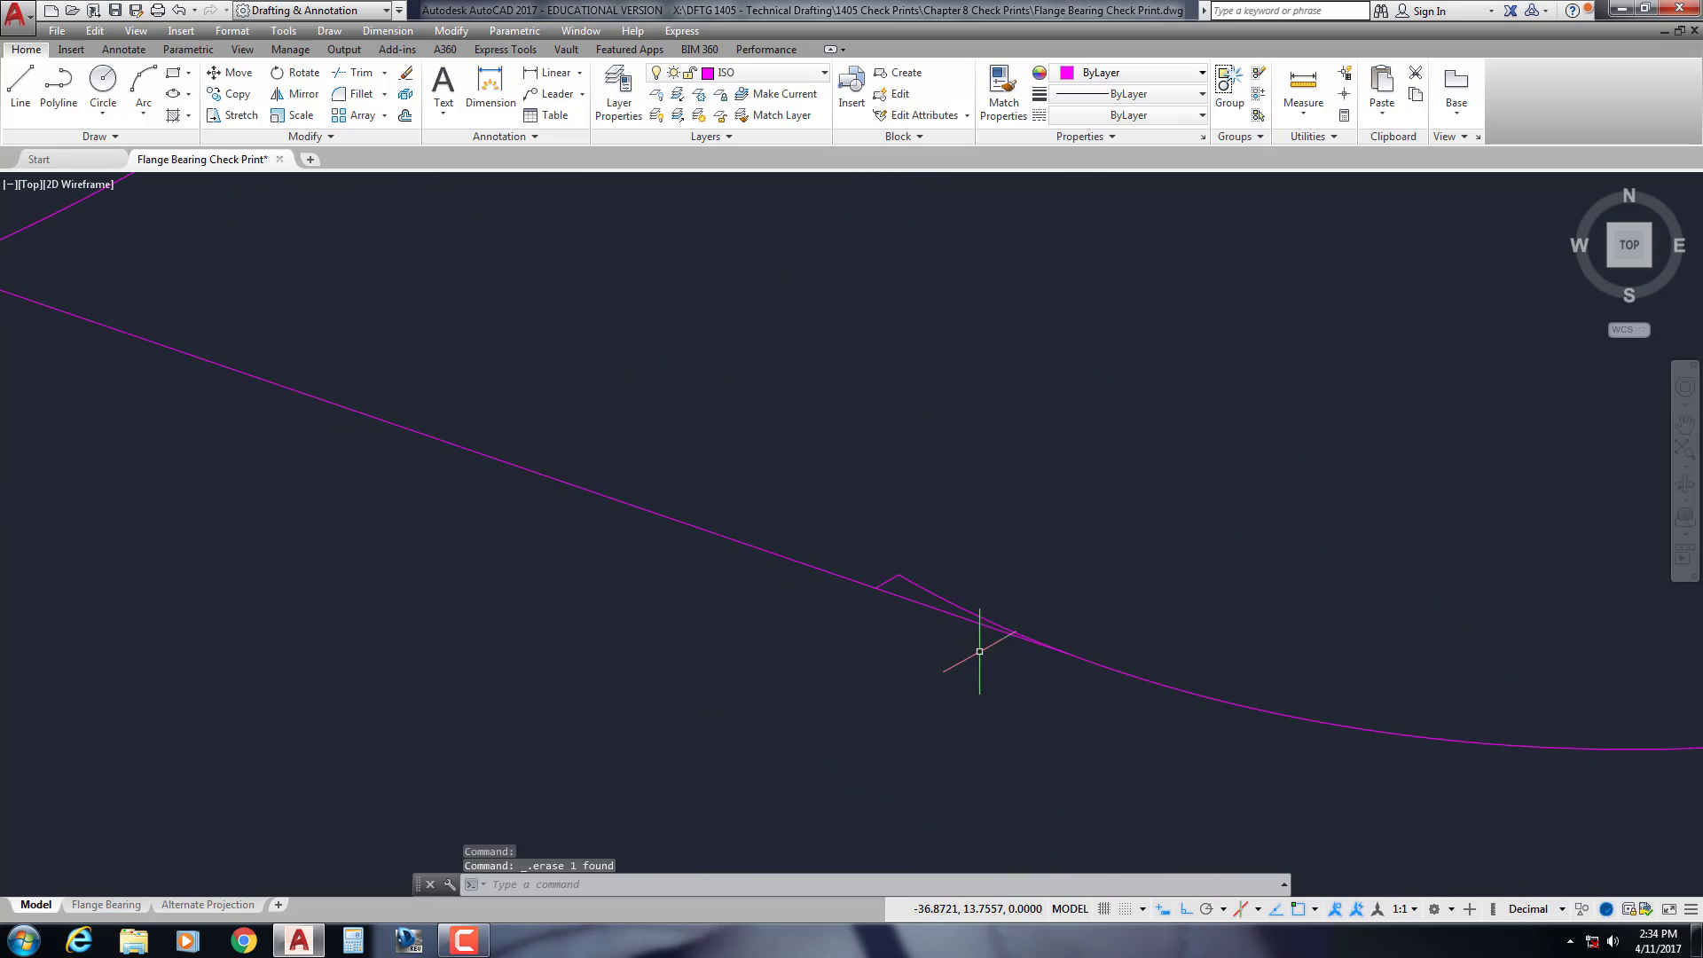
{"action": "left_click", "coordinate": [864, 561]}
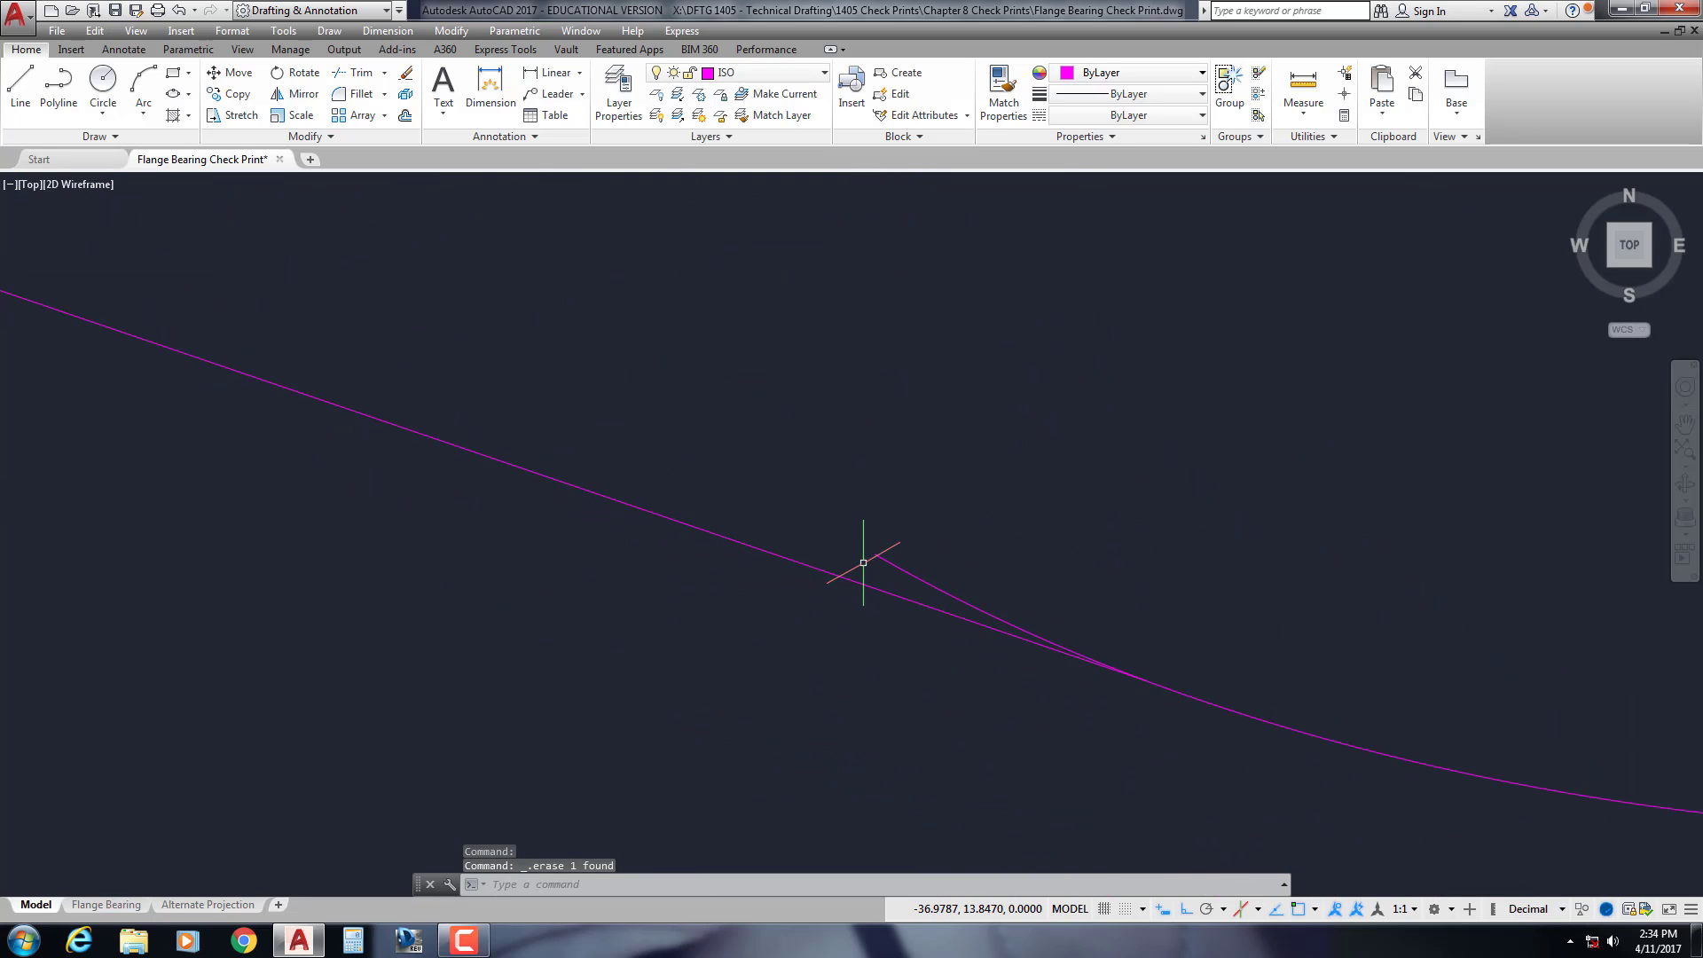
{"action": "type", "text": "t"}
{"action": "key", "text": "Return"}
{"action": "key", "text": "Return"}
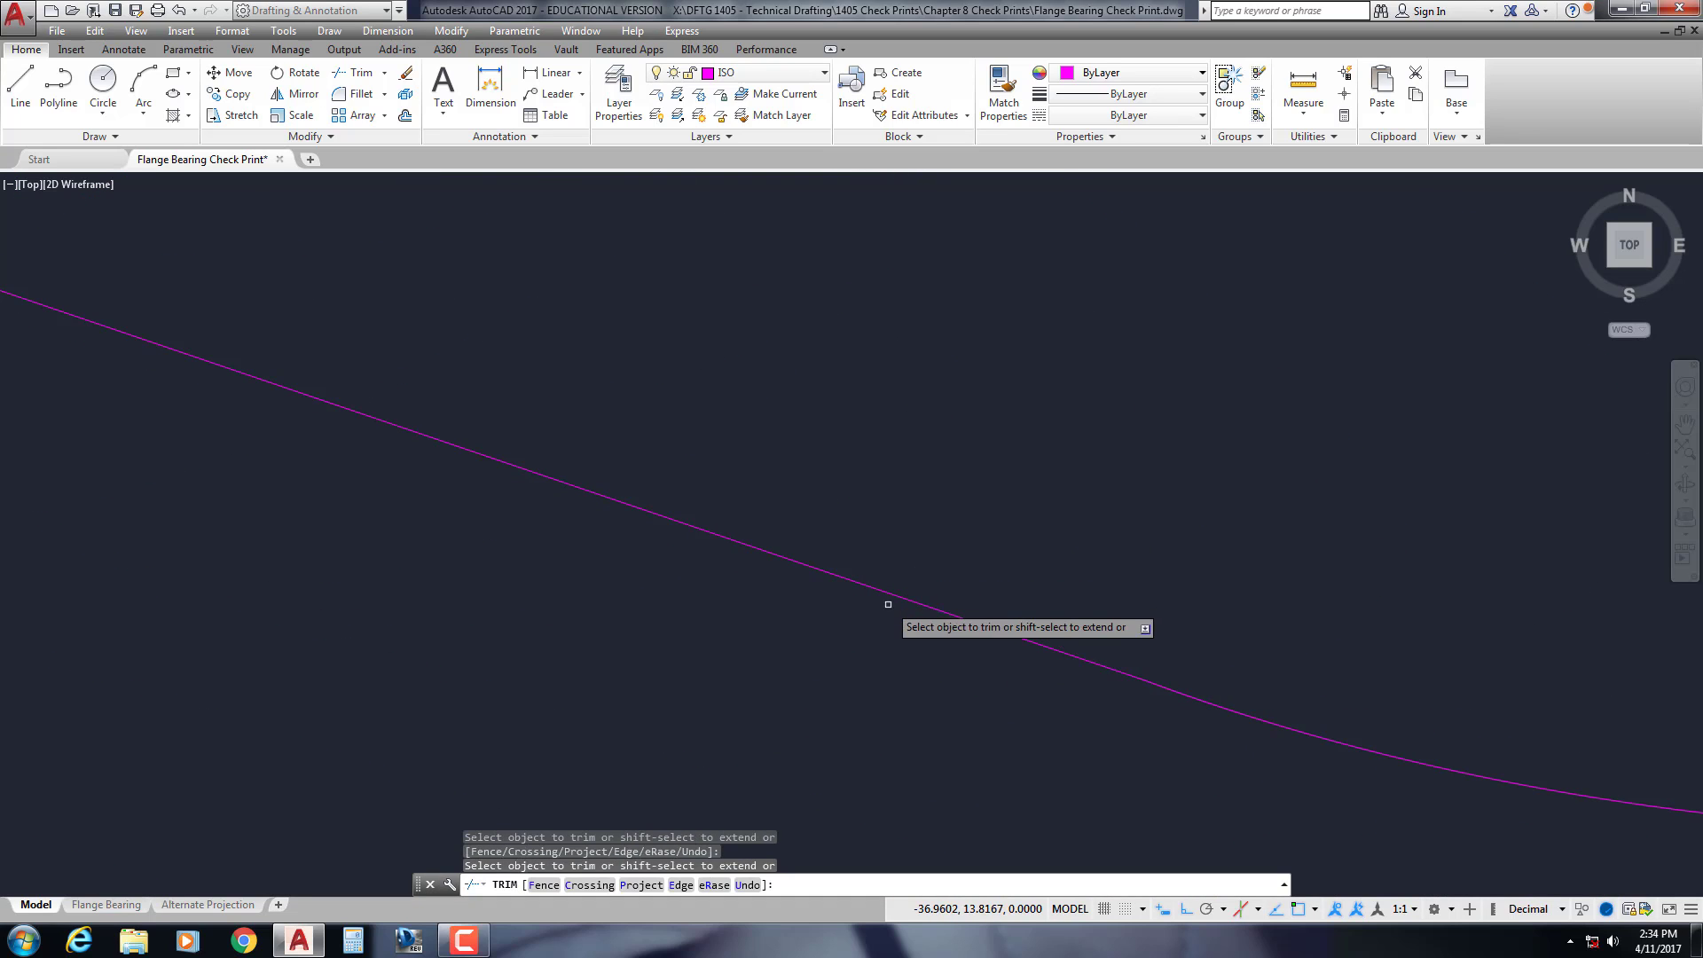
{"action": "key", "text": "Escape"}
Trim the hidden lower arc of the center ellipse
{"action": "scroll", "coordinate": [933, 640], "scroll_direction": "down", "scroll_amount": 5}
{"action": "middle_click_drag", "start_coordinate": [909, 646], "coordinate": [993, 666]}
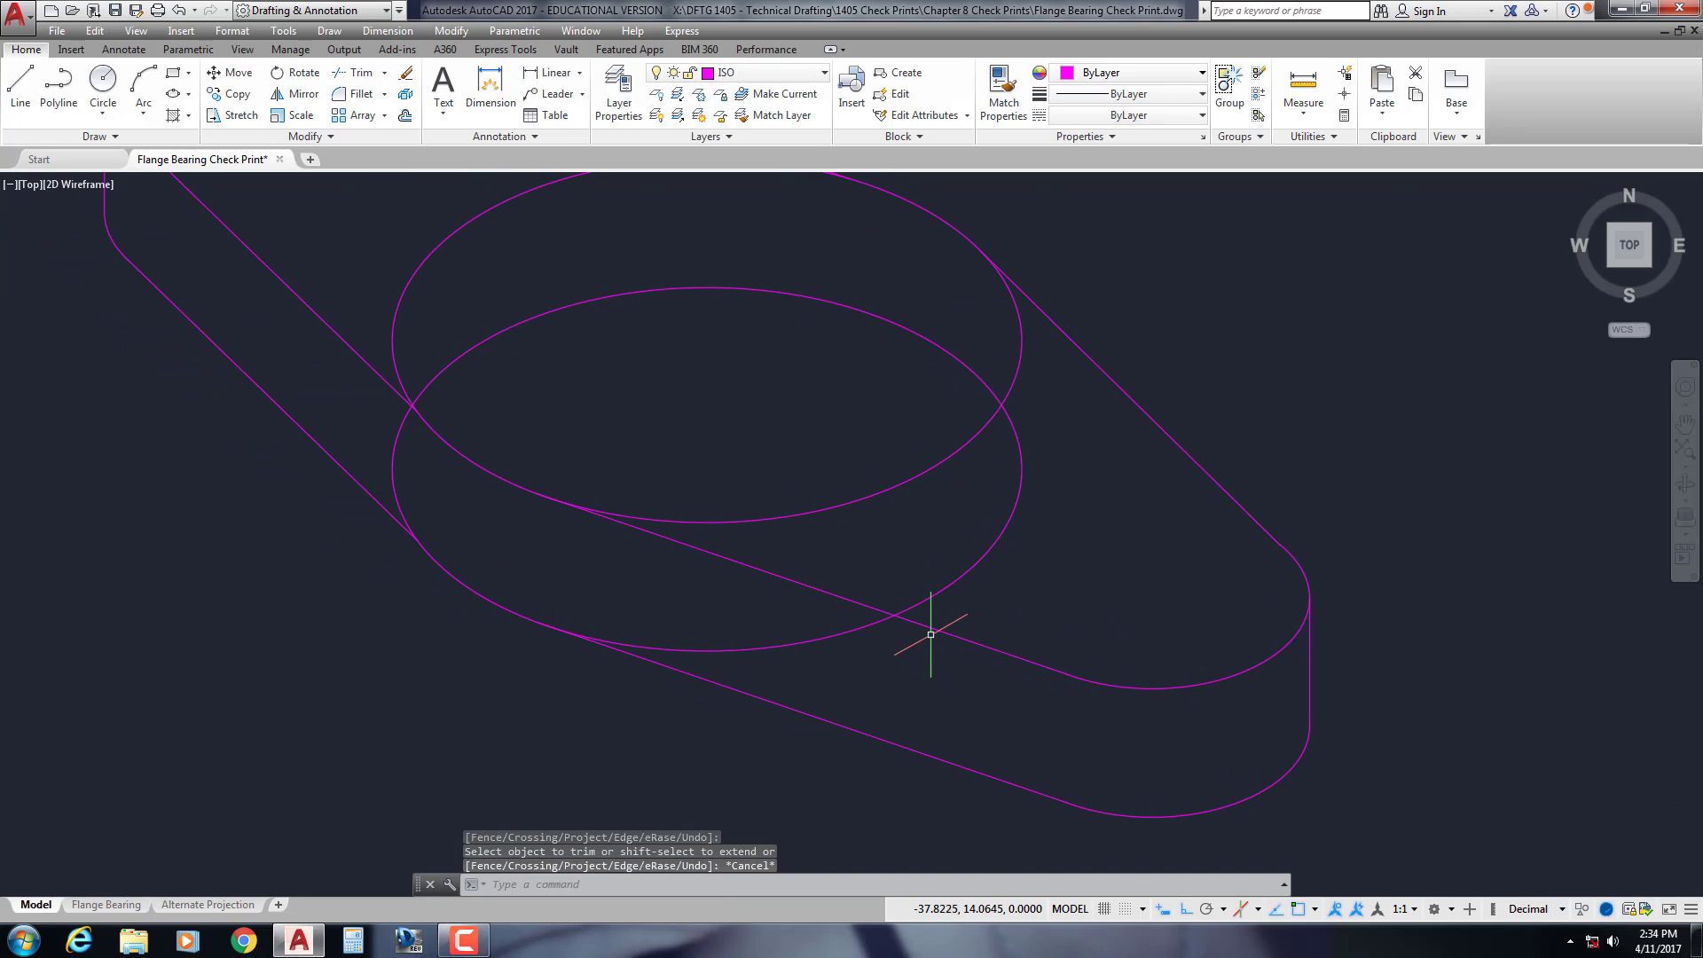
{"action": "key", "text": "Return"}
{"action": "key", "text": "Return"}
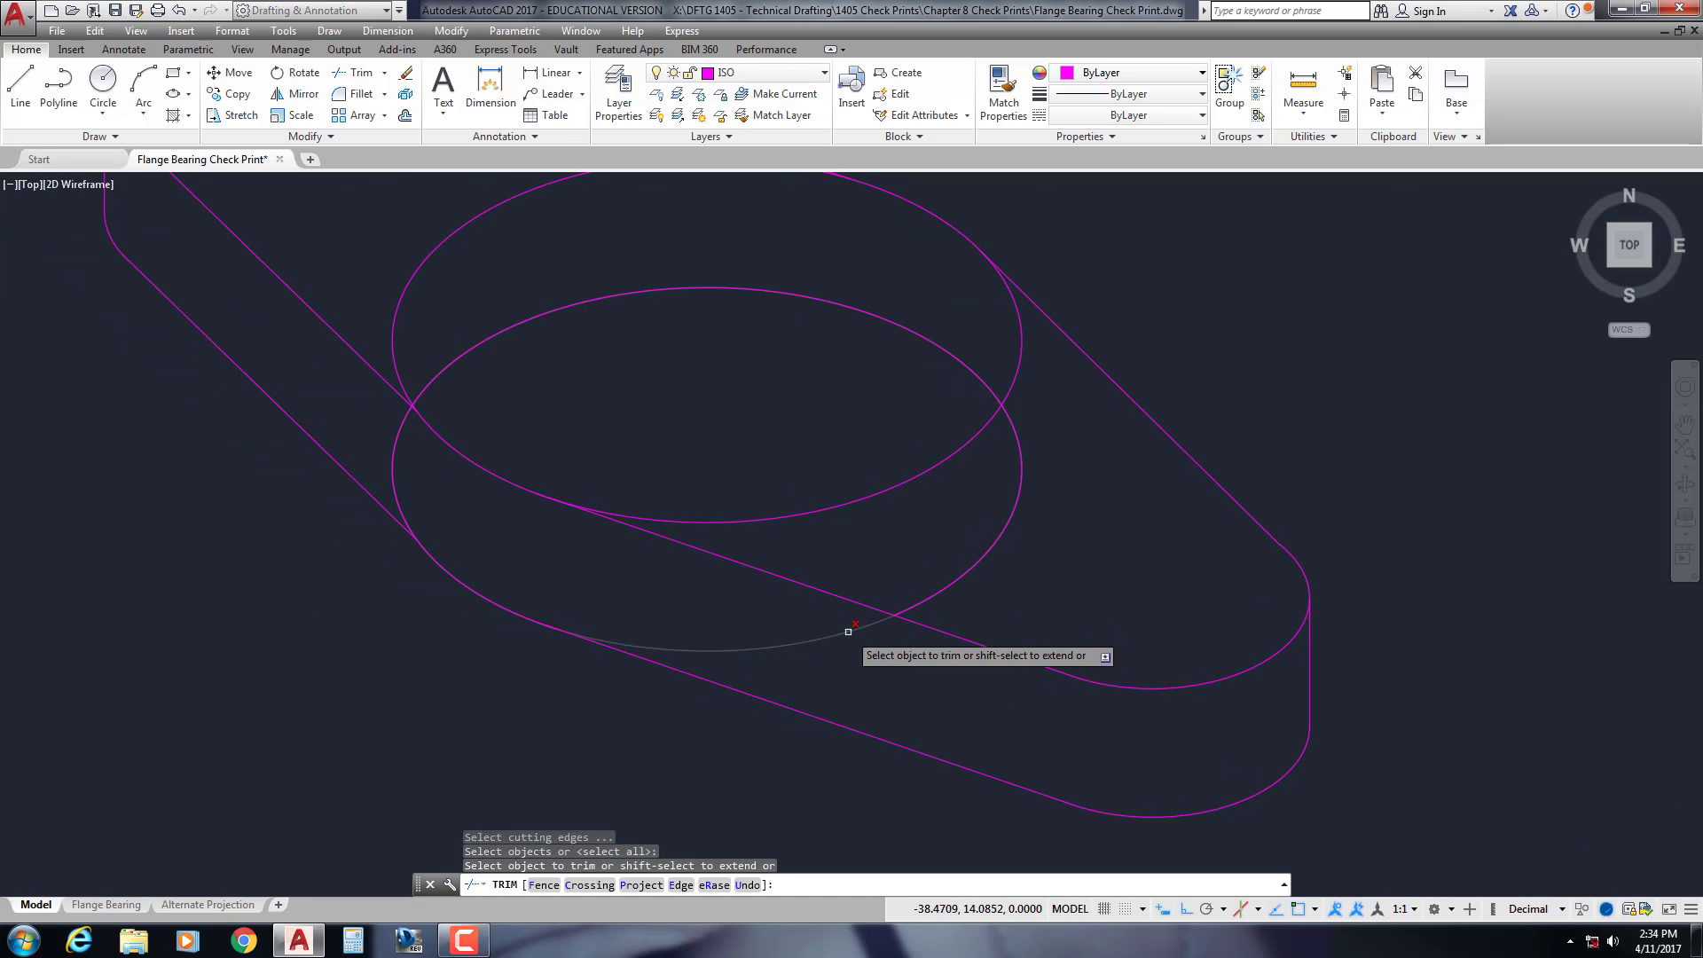
{"action": "left_click", "coordinate": [931, 609]}
{"action": "left_click", "coordinate": [905, 577]}
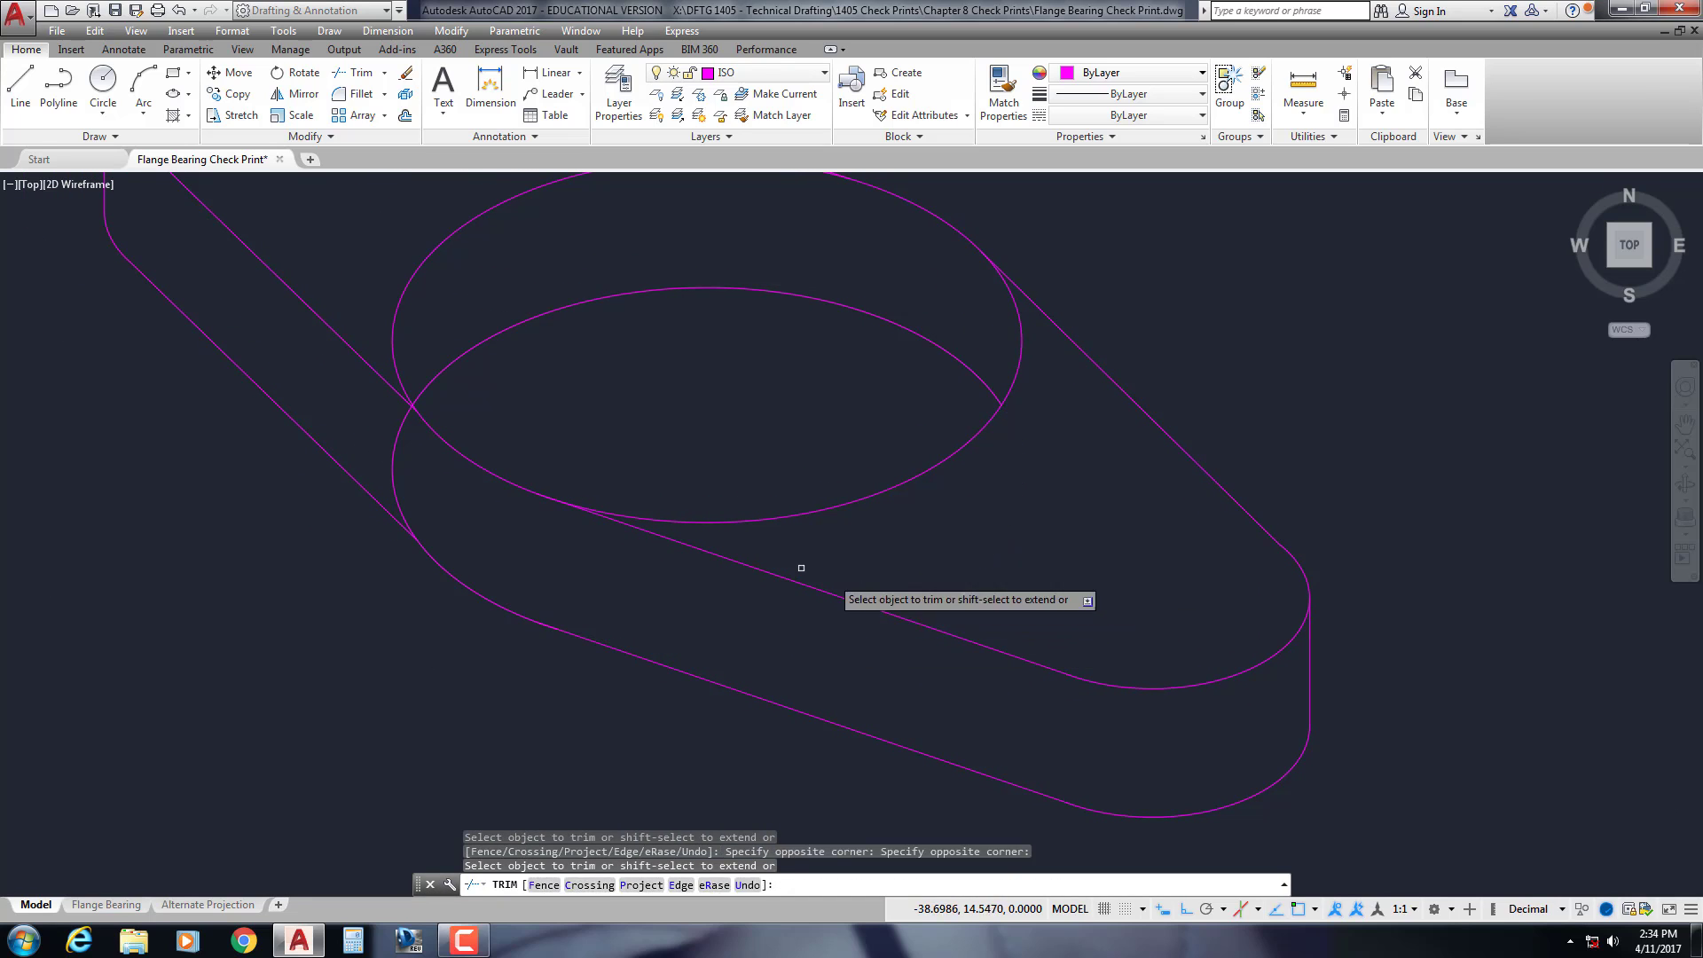
{"action": "left_click", "coordinate": [399, 441]}
{"action": "left_click", "coordinate": [391, 453]}
{"action": "key", "text": "Escape"}
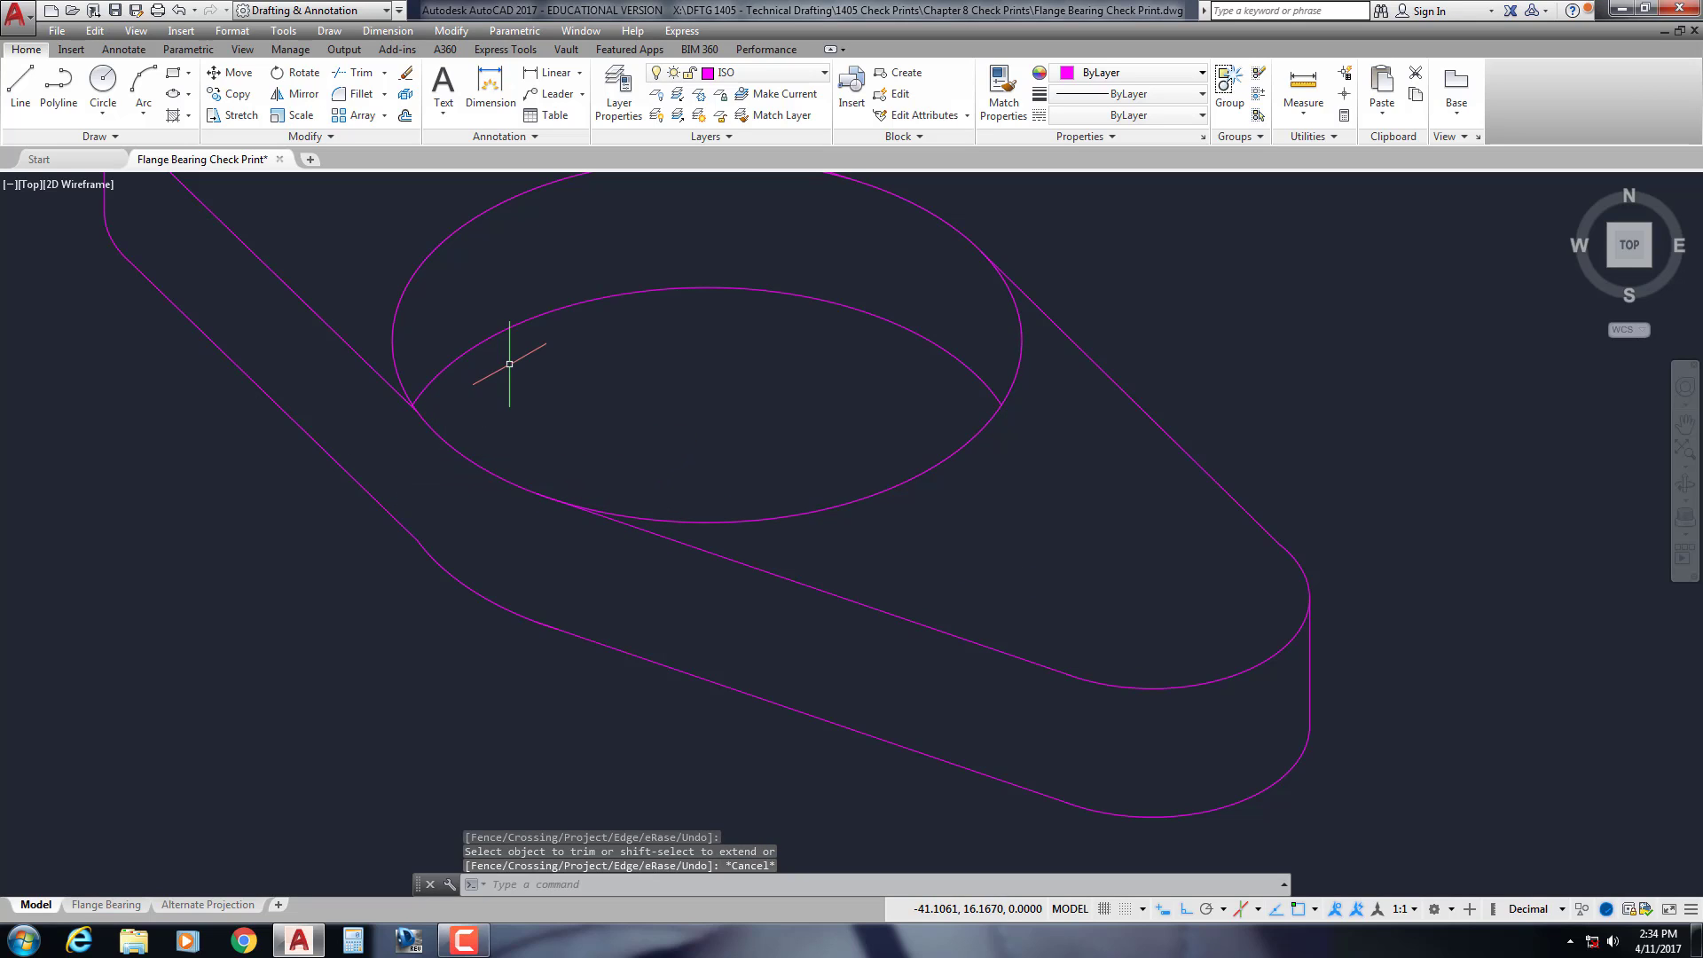
Erase the extra upper arc and recenter the flange base in view
{"action": "left_click", "coordinate": [495, 338]}
{"action": "left_click", "coordinate": [459, 317]}
{"action": "key", "text": "Delete"}
{"action": "scroll", "coordinate": [457, 334], "scroll_direction": "down", "scroll_amount": 4}
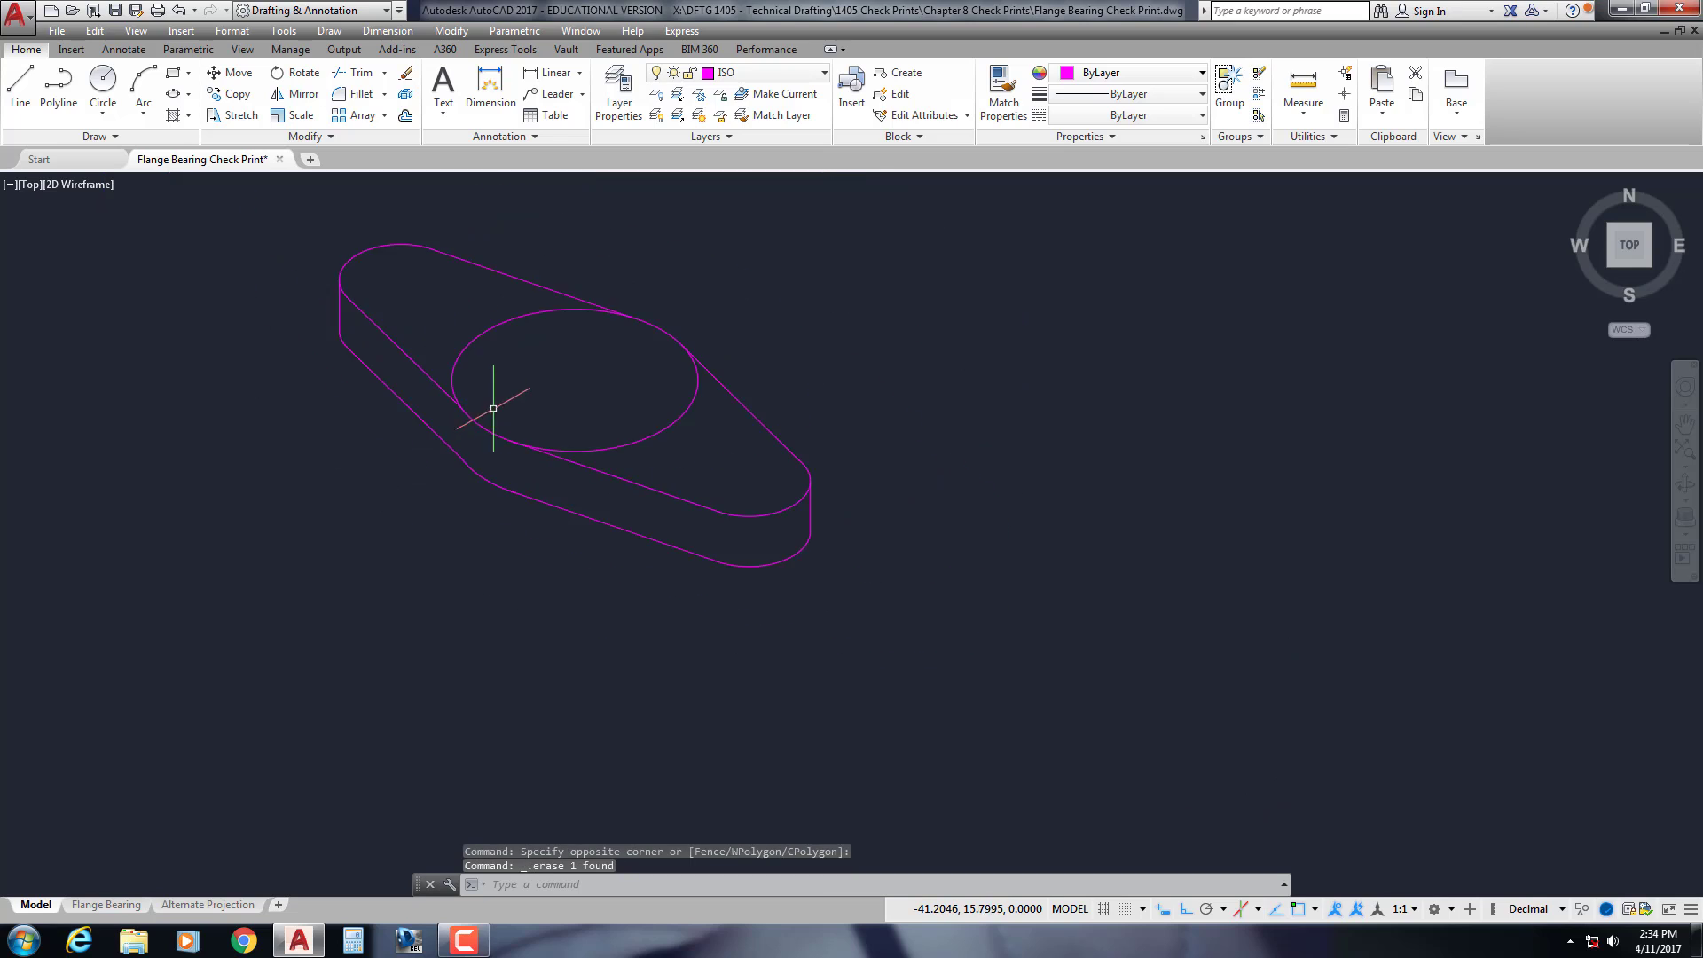
{"action": "mouse_move", "coordinate": [487, 407]}
{"action": "middle_mouse_down"}
{"action": "mouse_move", "coordinate": [544, 493]}
{"action": "mouse_move", "coordinate": [646, 550]}
{"action": "middle_mouse_up"}
{"action": "middle_click_drag", "start_coordinate": [611, 653], "coordinate": [612, 680]}
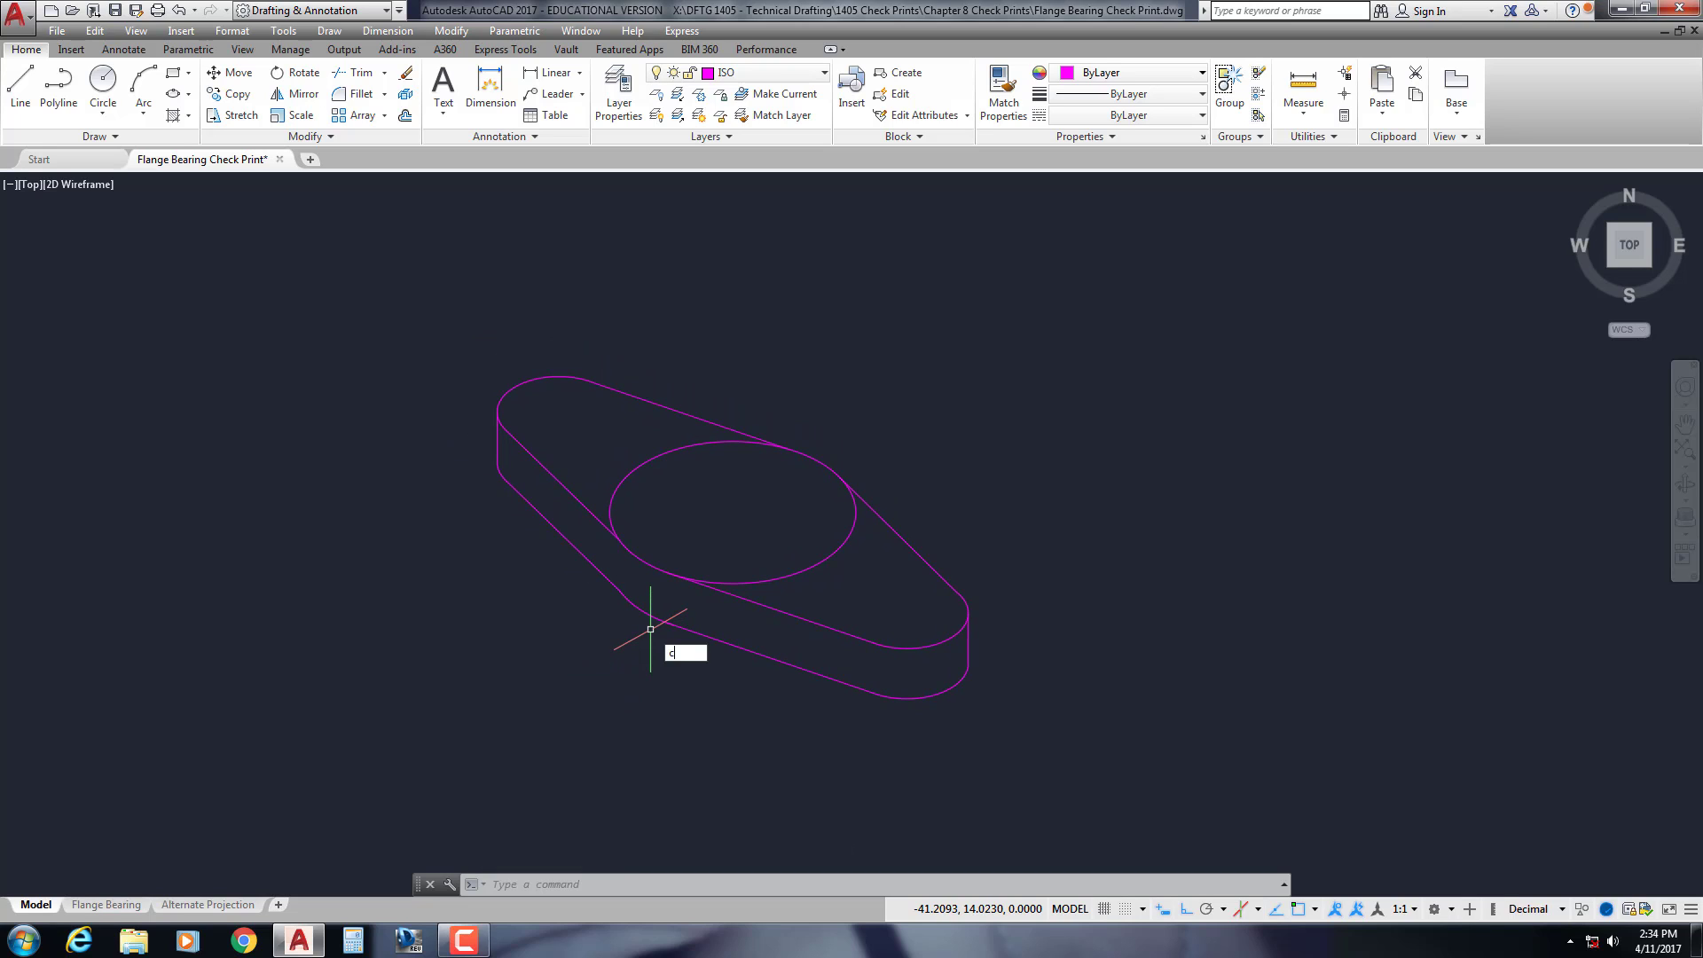
Copy the center ellipse 2 units straight up to form the hub's top
{"action": "type", "text": "o"}
{"action": "key", "text": "Return"}
{"action": "left_click", "coordinate": [806, 568]}
{"action": "key", "text": "Return"}
{"action": "left_click", "coordinate": [1033, 527]}
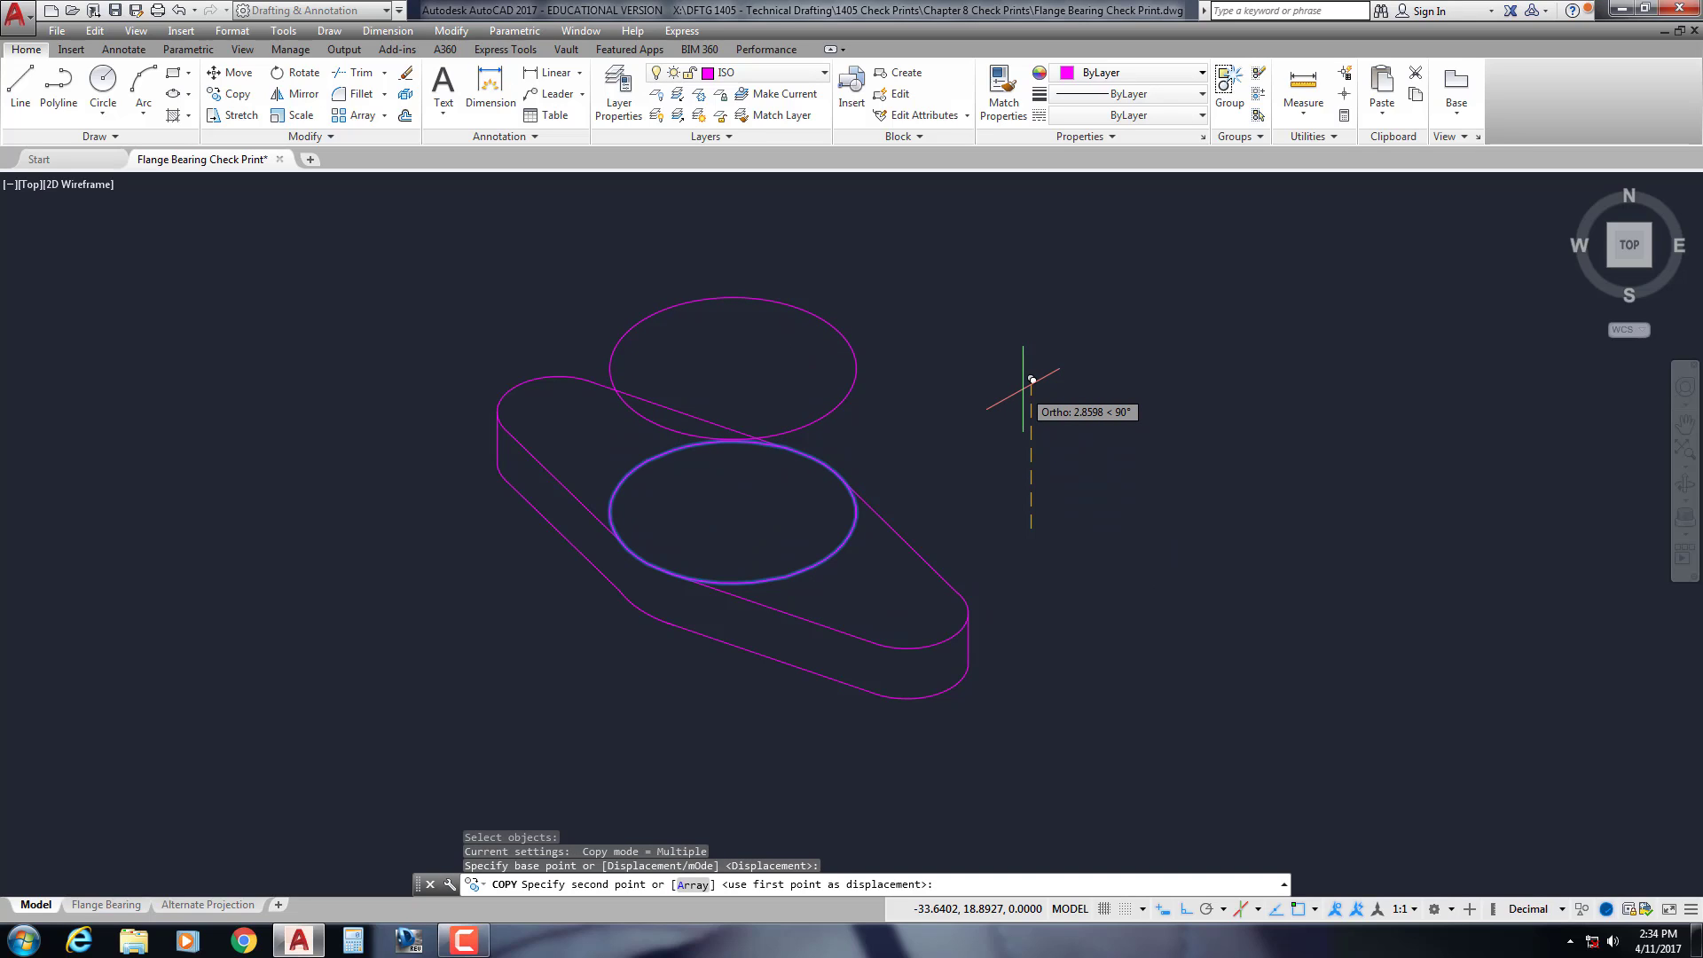
{"action": "key", "text": "Return"}
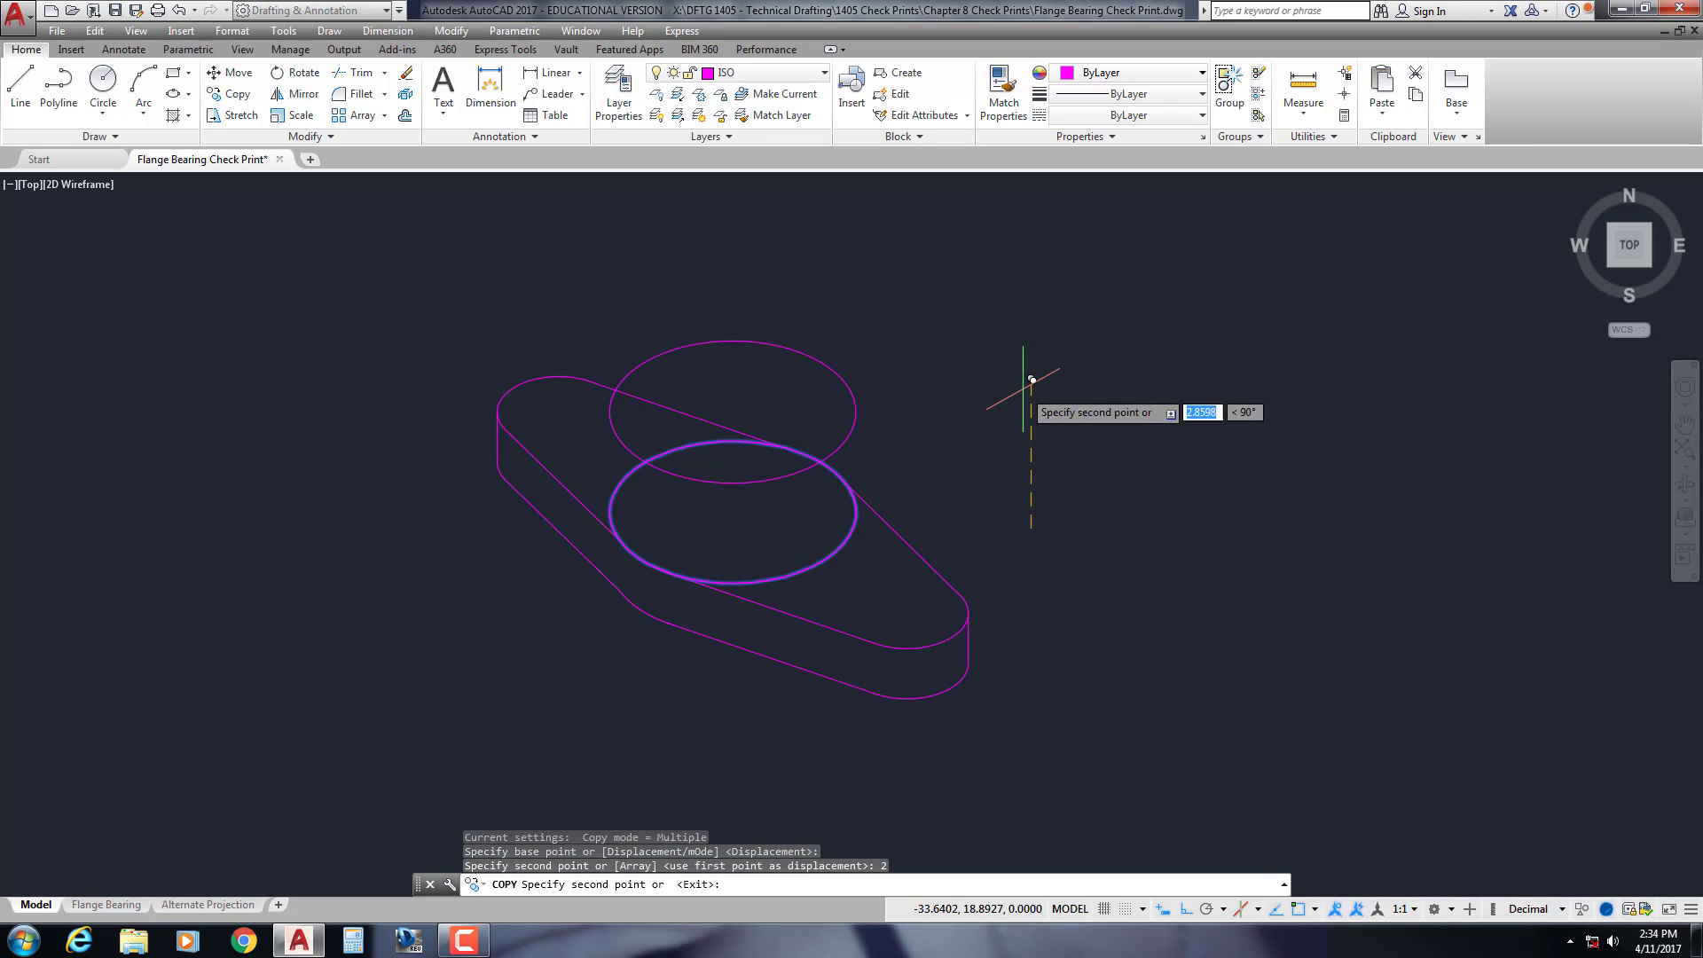
{"action": "key", "text": "Escape"}
{"action": "key", "text": "Escape"}
Draw vertical hub sides between the left and right quadrants of both ellipses
{"action": "type", "text": "l"}
{"action": "key", "text": "Return"}
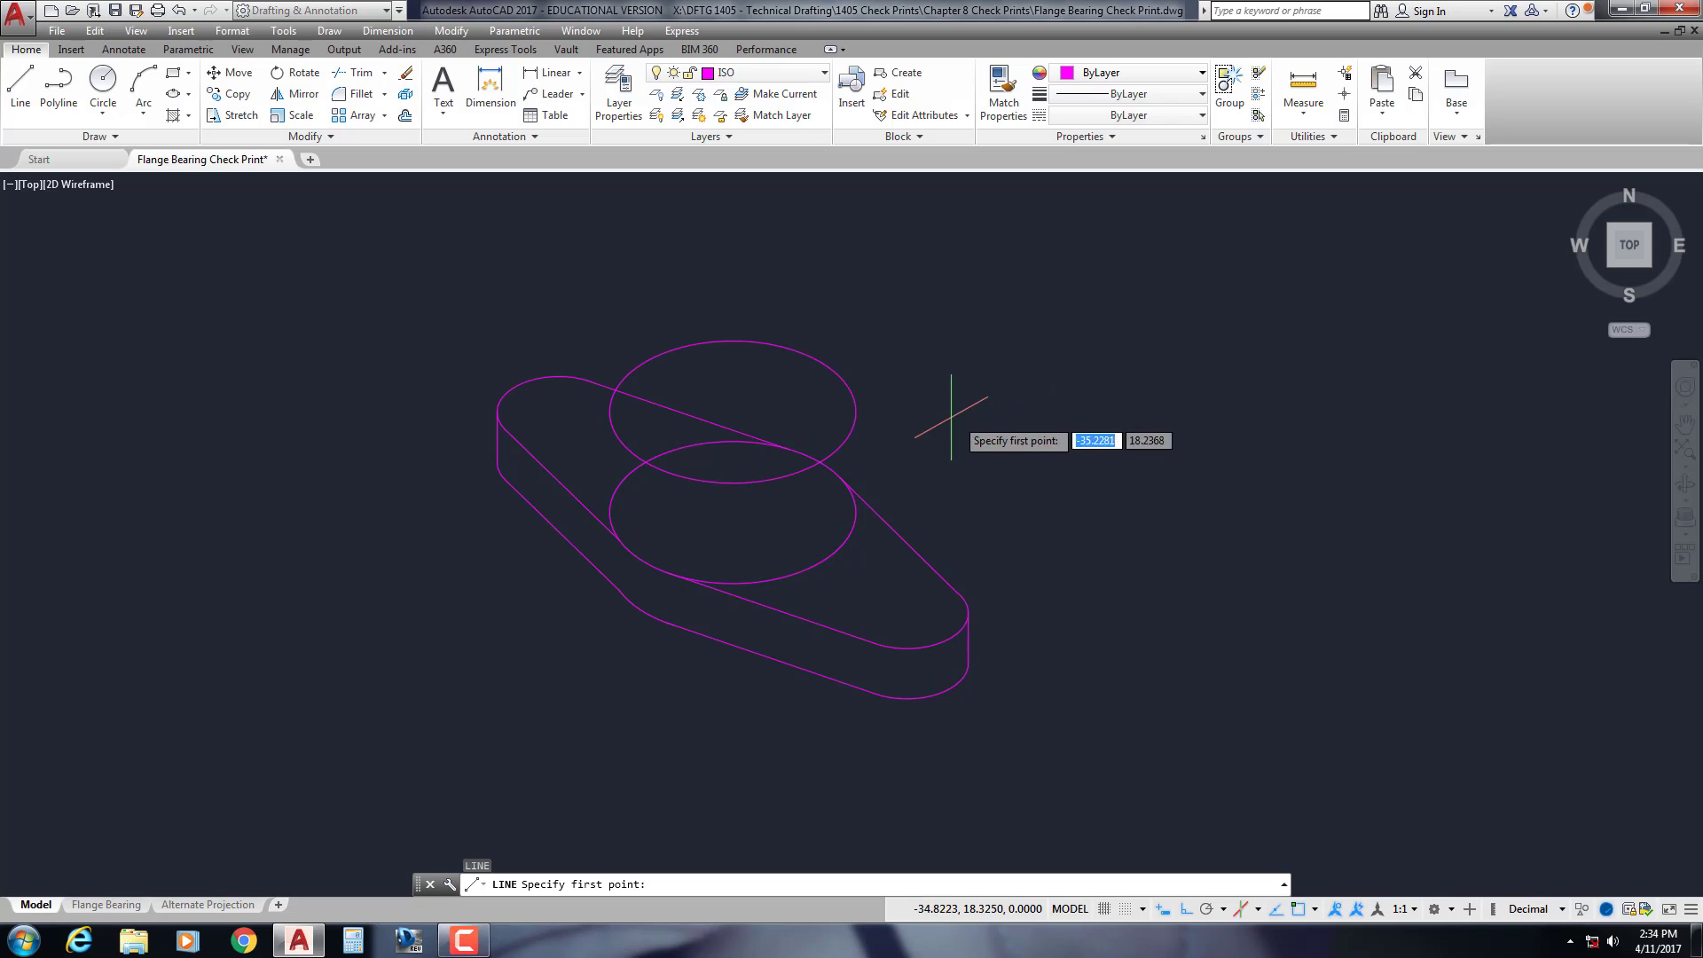
{"action": "left_click", "coordinate": [856, 411]}
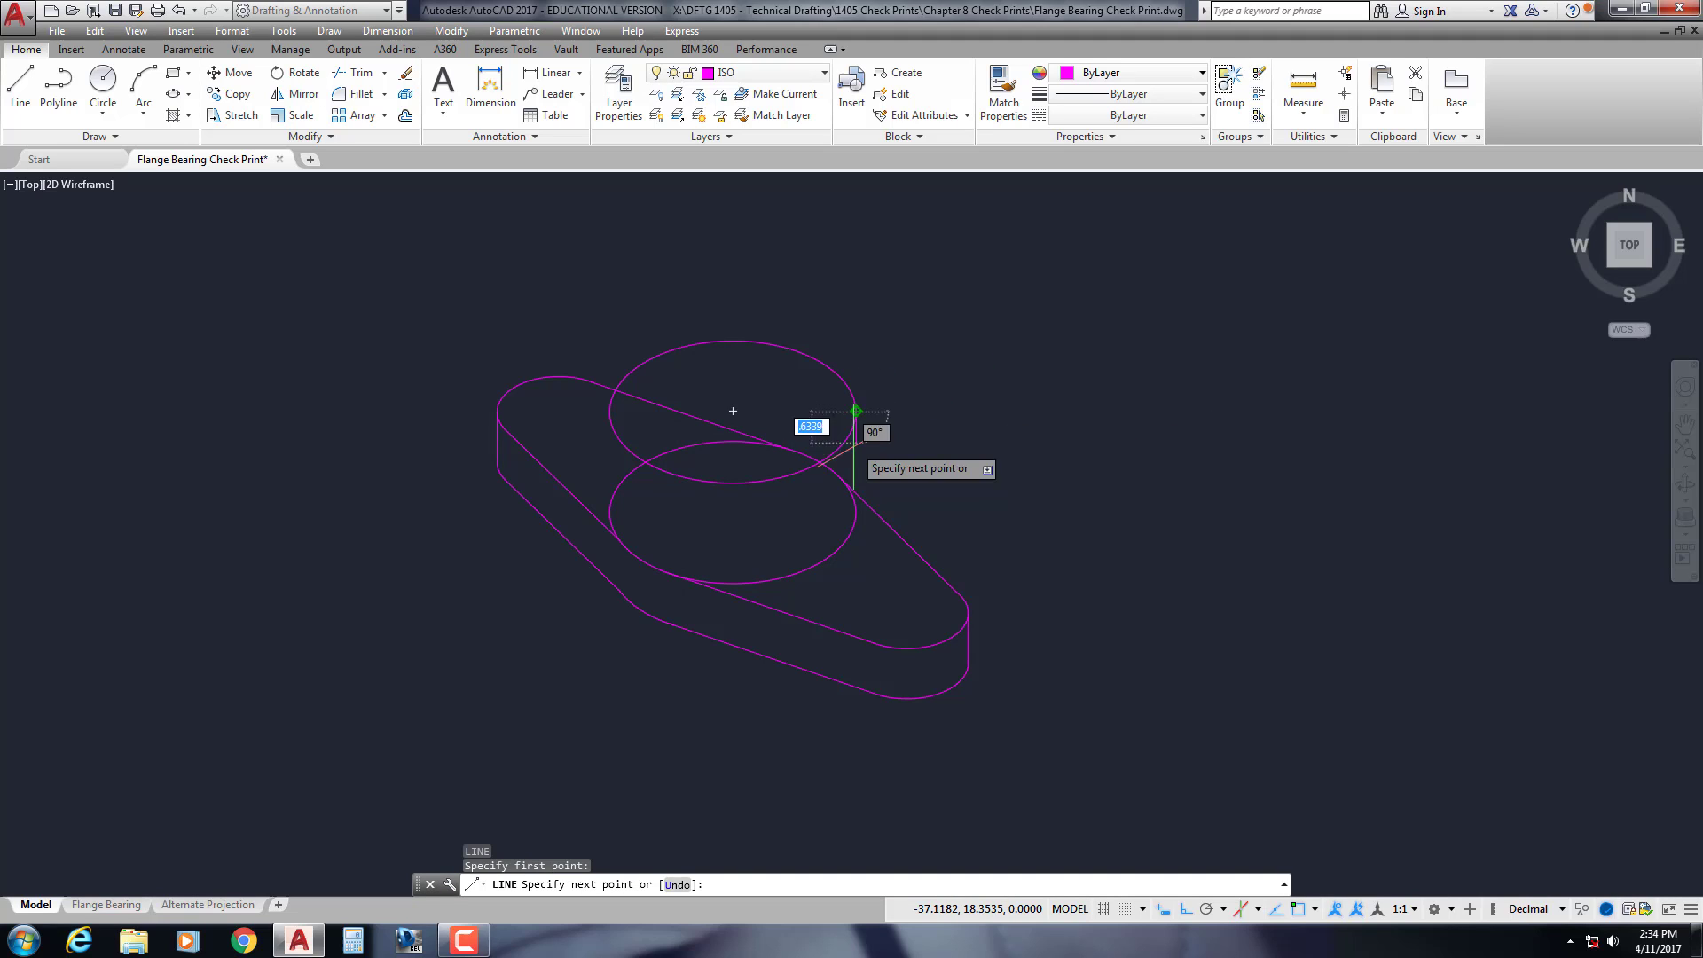
{"action": "left_click", "coordinate": [854, 512]}
{"action": "key", "text": "Return"}
{"action": "key", "text": "Return"}
{"action": "left_click", "coordinate": [605, 412]}
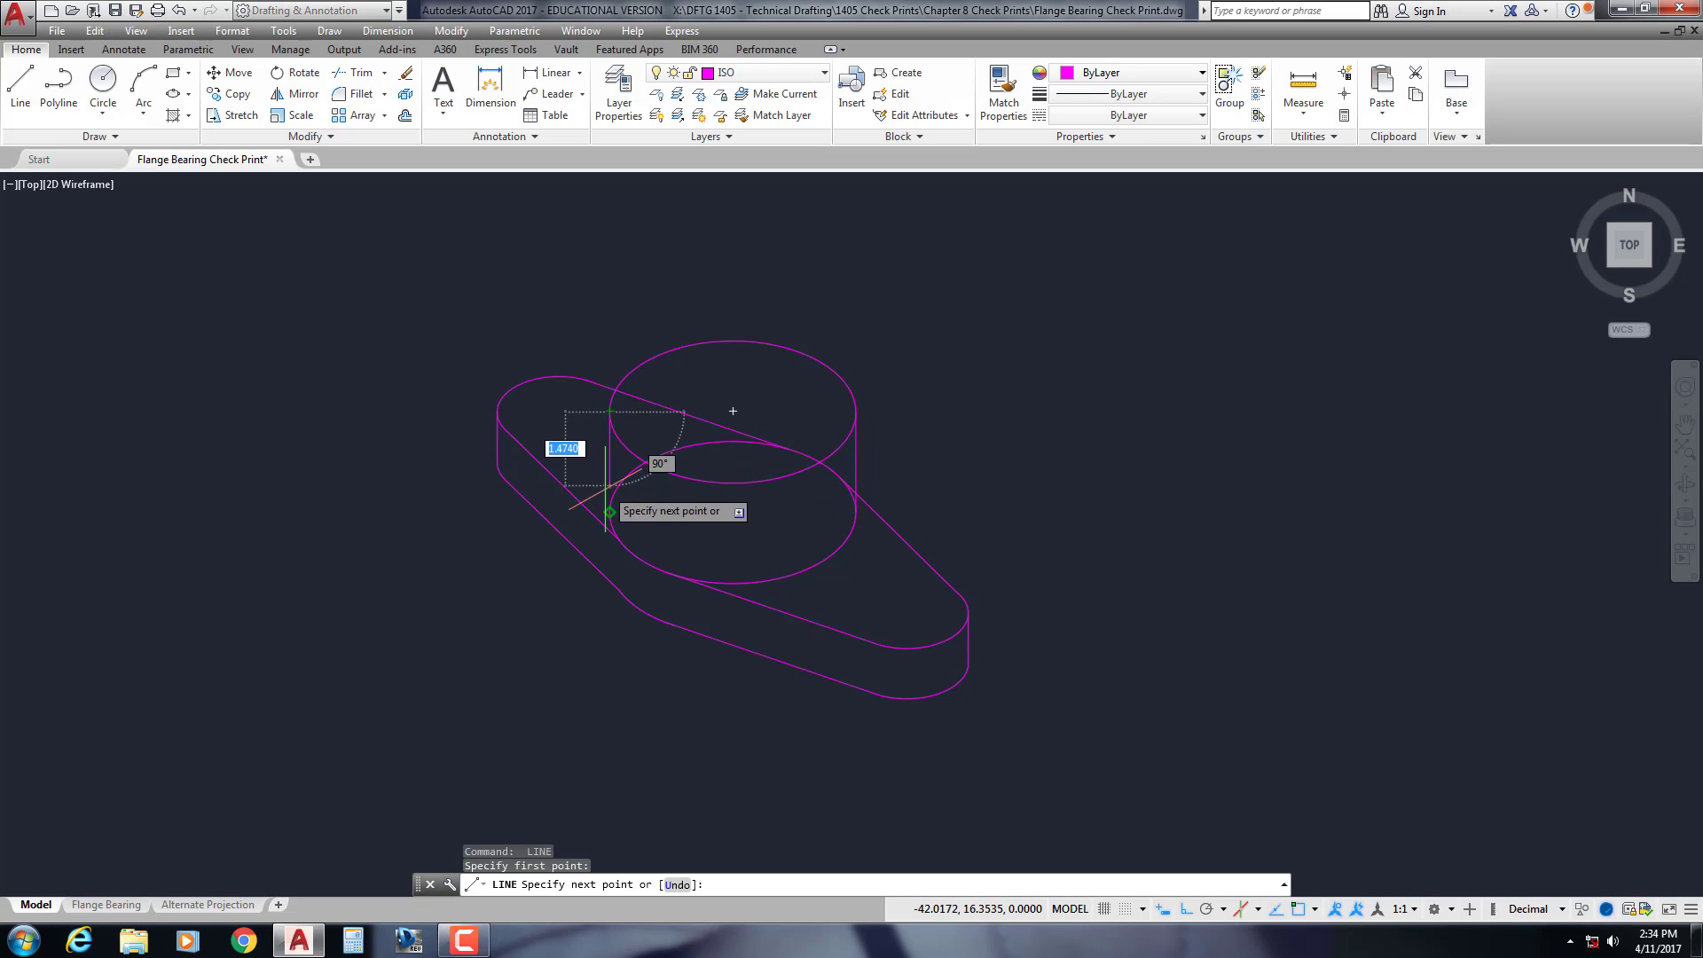
{"action": "left_click", "coordinate": [609, 512]}
Trim the diagonal lines and arcs hidden behind the hub
{"action": "key", "text": "Return"}
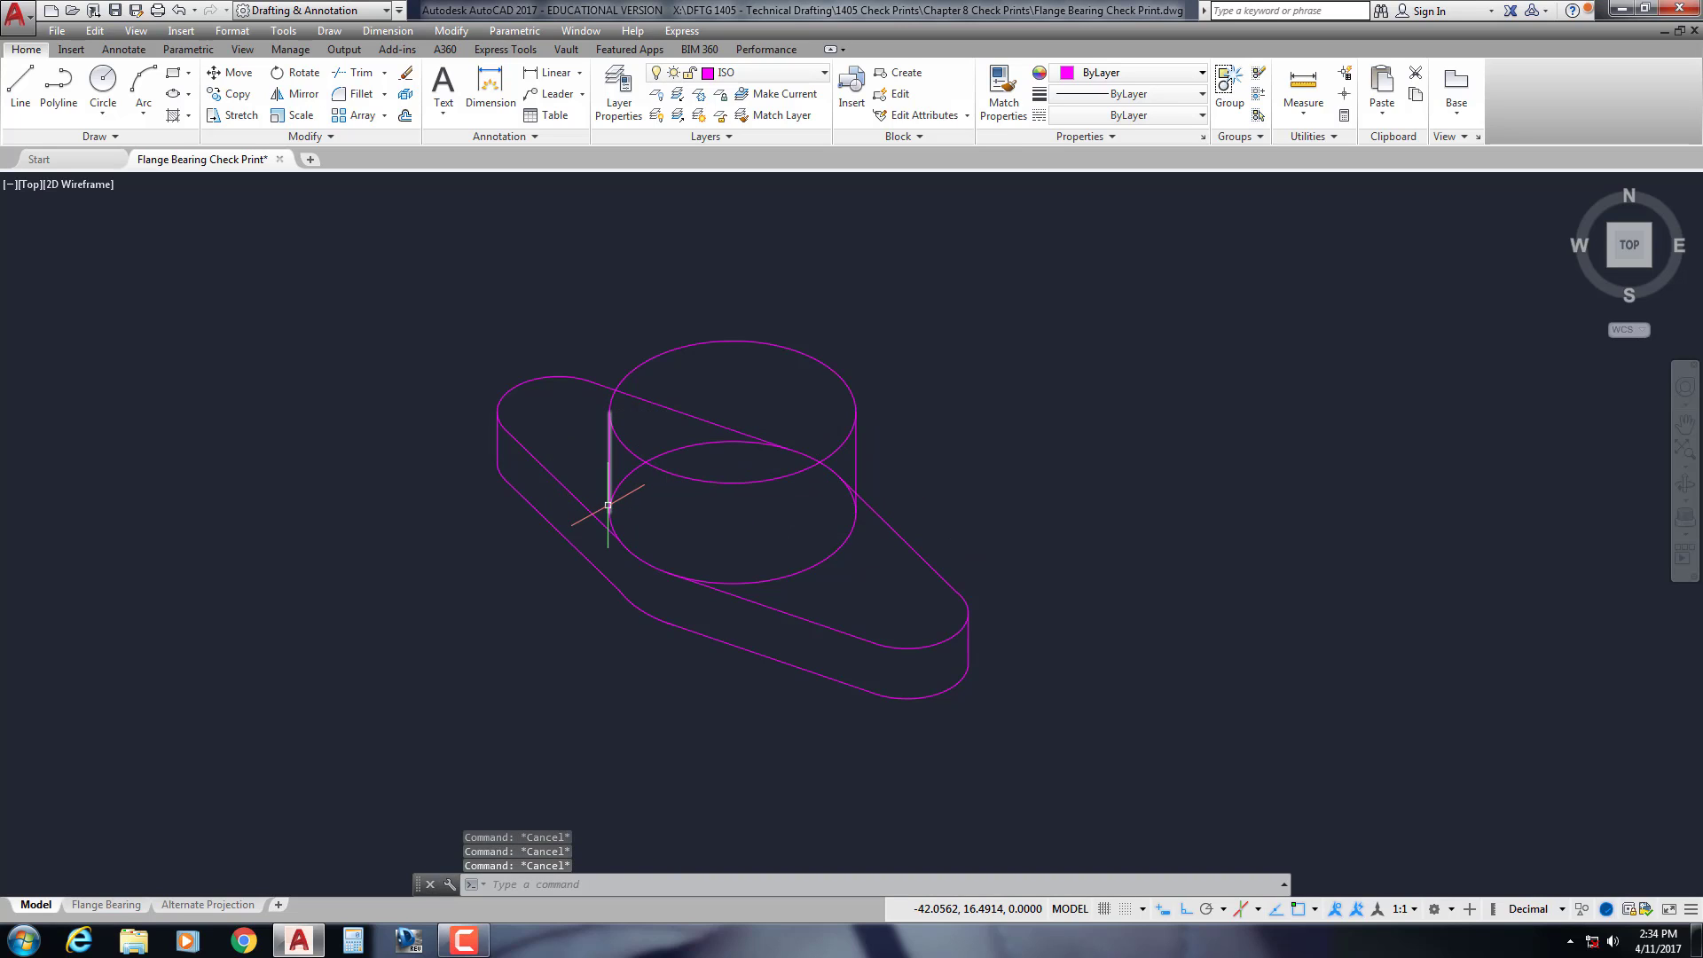
{"action": "type", "text": "tr"}
{"action": "key", "text": "Return"}
{"action": "key", "text": "Return"}
{"action": "left_click", "coordinate": [761, 438]}
{"action": "left_click", "coordinate": [684, 373]}
{"action": "left_click", "coordinate": [795, 456]}
{"action": "scroll", "coordinate": [838, 476], "scroll_direction": "up", "scroll_amount": 4}
{"action": "left_click", "coordinate": [856, 469]}
{"action": "left_click", "coordinate": [842, 504]}
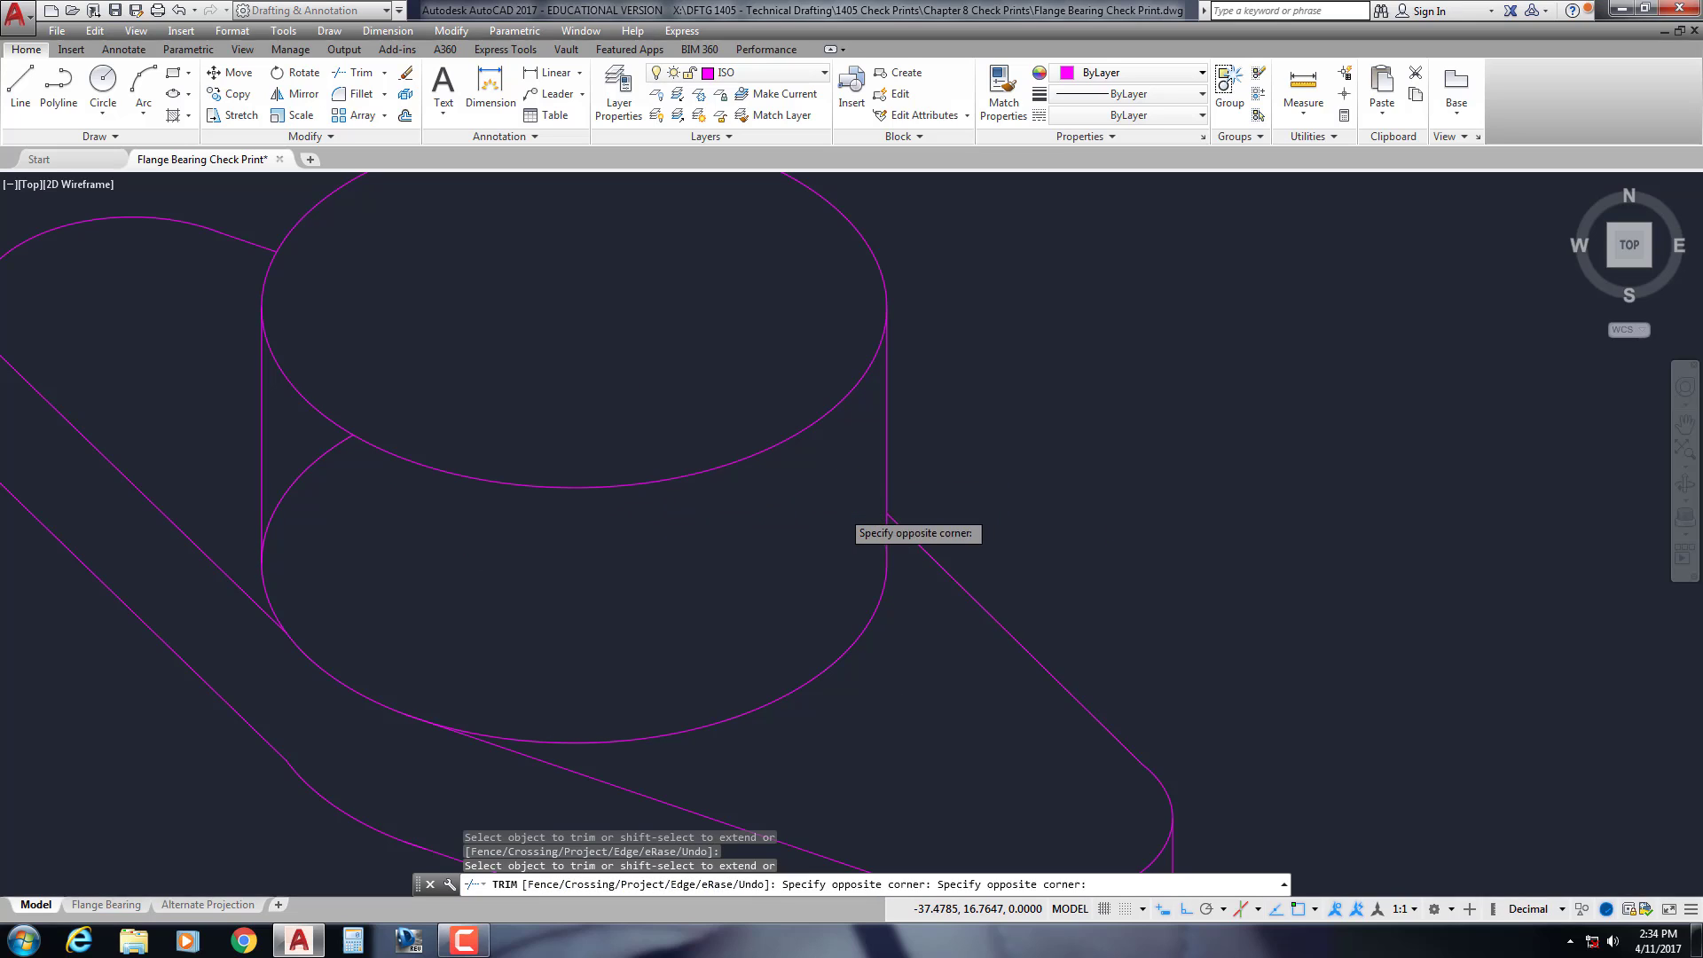
{"action": "left_click", "coordinate": [324, 468]}
{"action": "scroll", "coordinate": [358, 504], "scroll_direction": "down", "scroll_amount": 4}
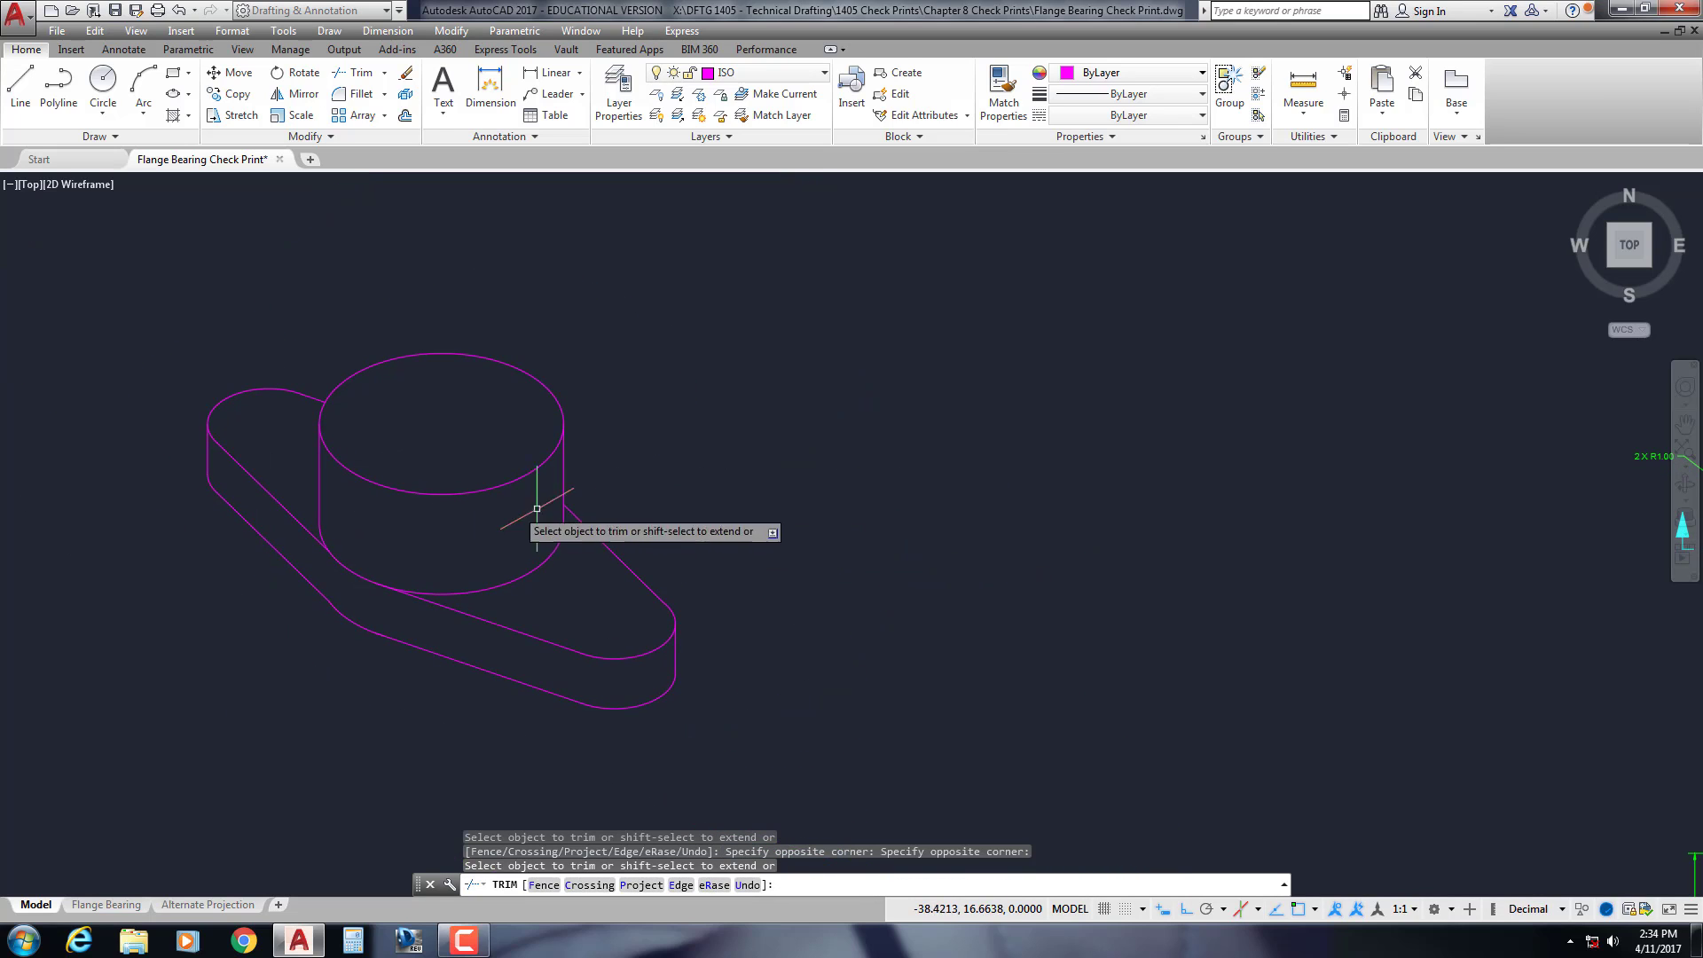
{"action": "key", "text": "Escape"}
{"action": "key", "text": "Escape"}
{"action": "key", "text": "Escape"}
Trim the hidden lower-left arc inside the hub
{"action": "key", "text": "space"}
{"action": "key", "text": "Return"}
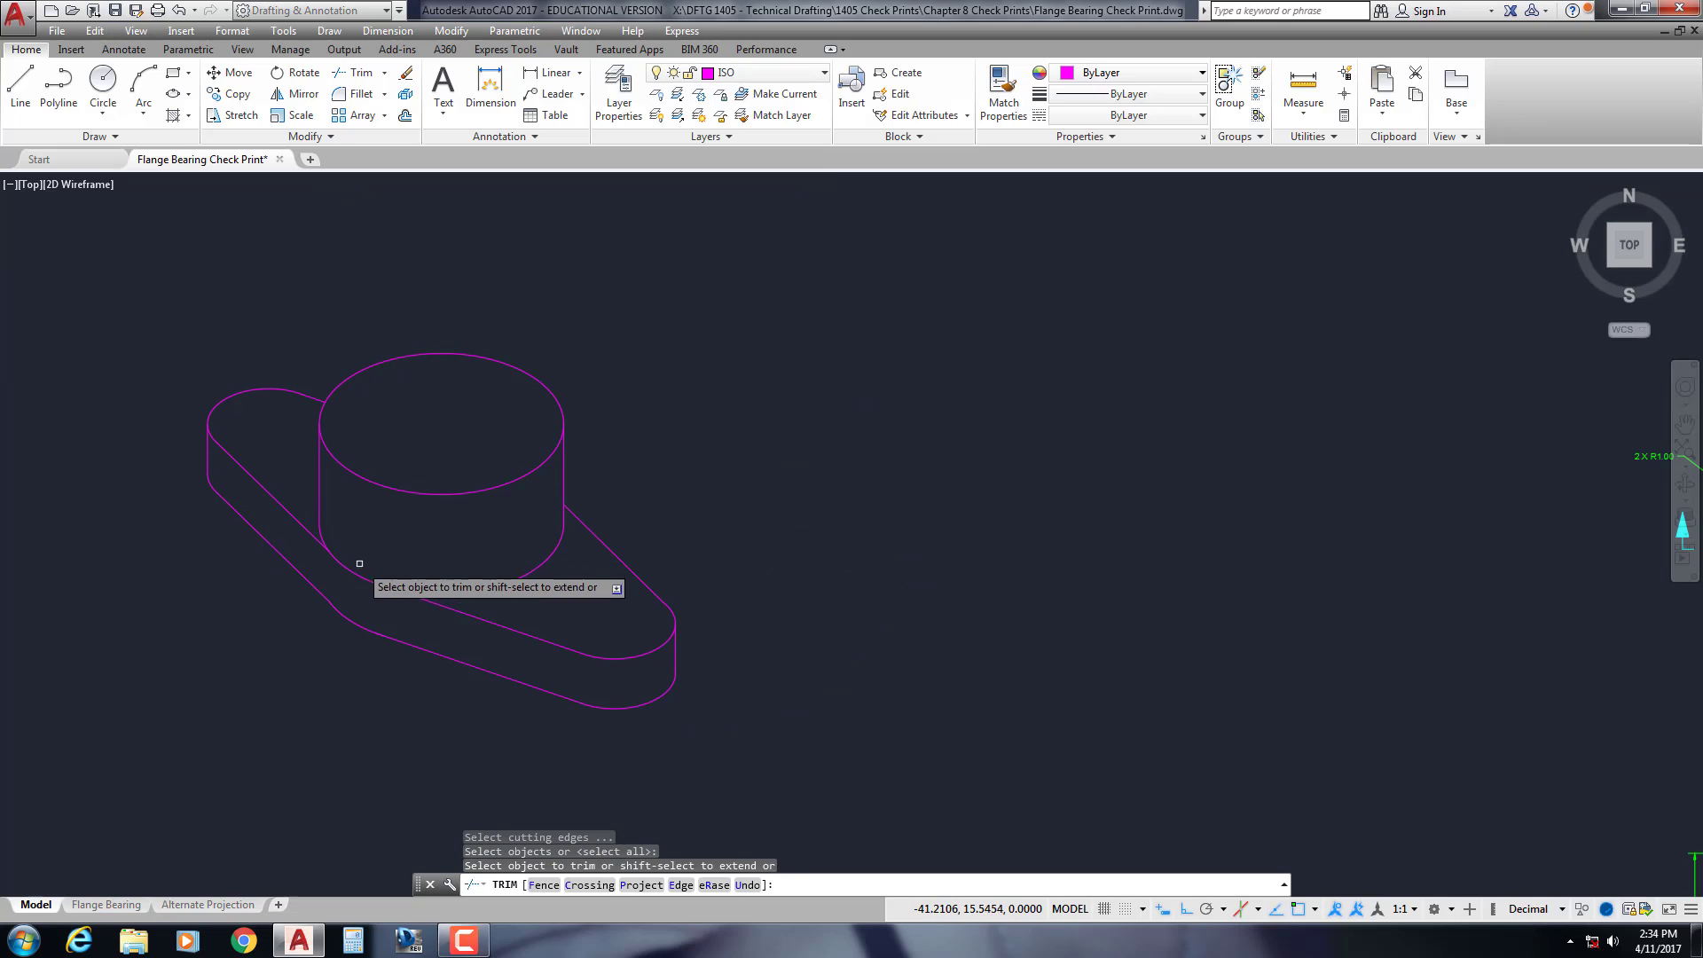
{"action": "left_click", "coordinate": [359, 572]}
{"action": "key", "text": "Escape"}
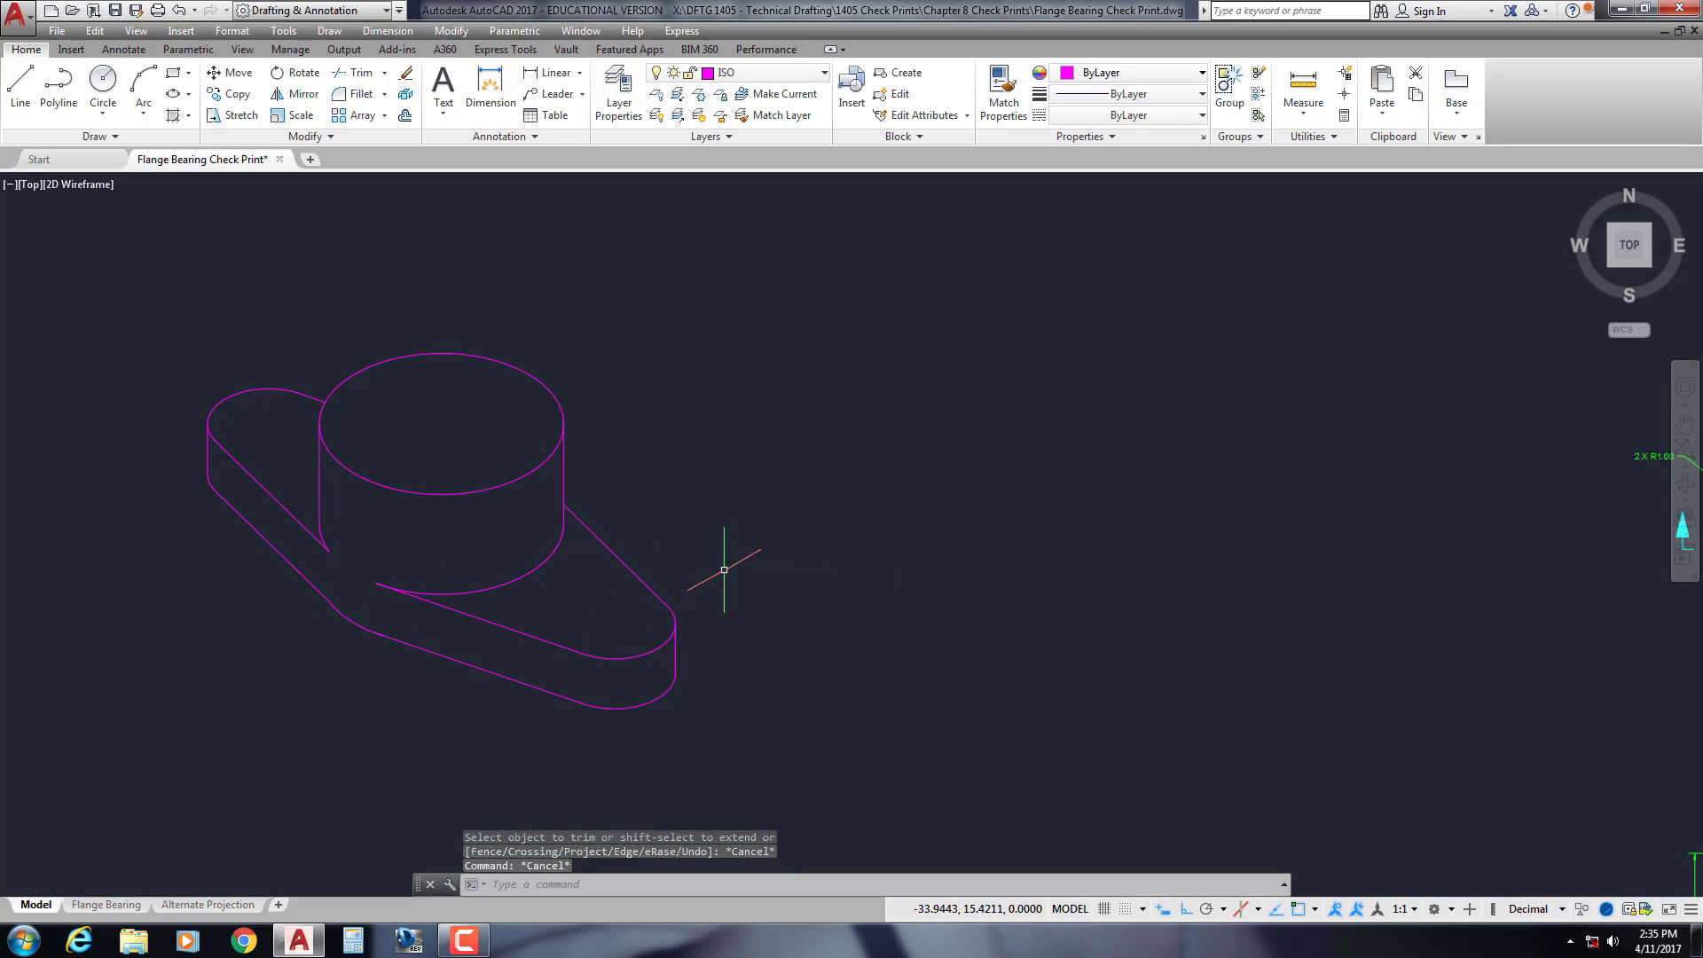
{"action": "scroll", "coordinate": [710, 559], "scroll_direction": "down", "scroll_amount": 2}
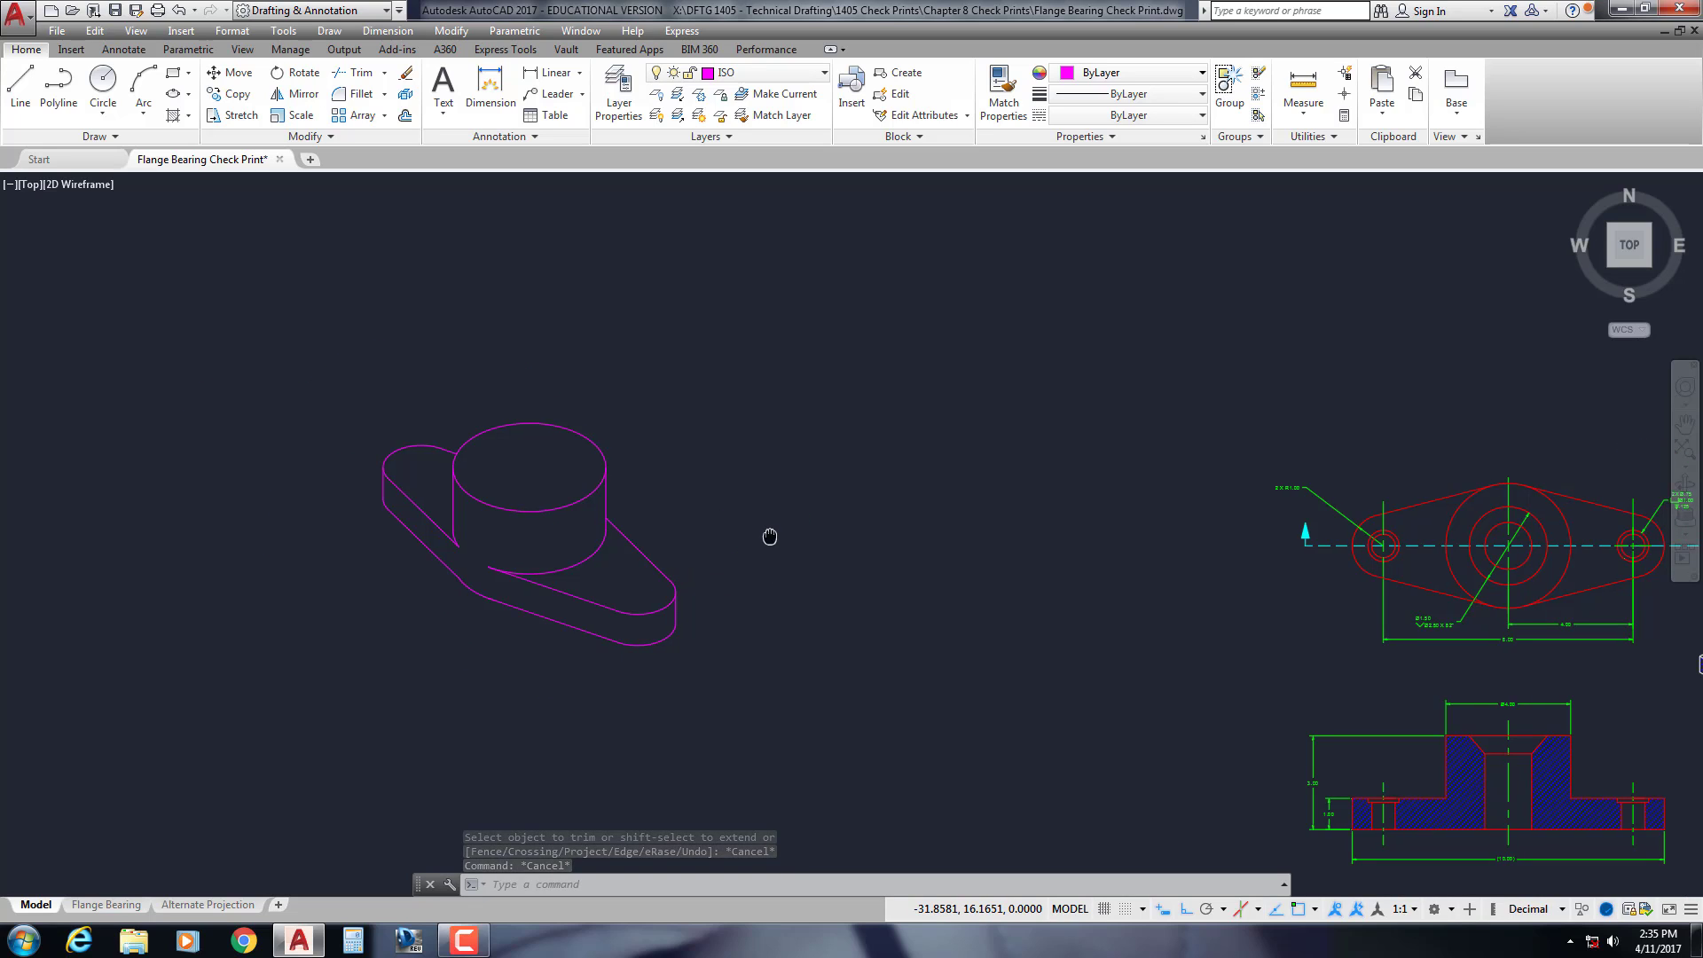
Zoom and pan over the top view to read the right hole's 2X Ø.75 callout
{"action": "middle_click_drag", "start_coordinate": [787, 536], "coordinate": [749, 526]}
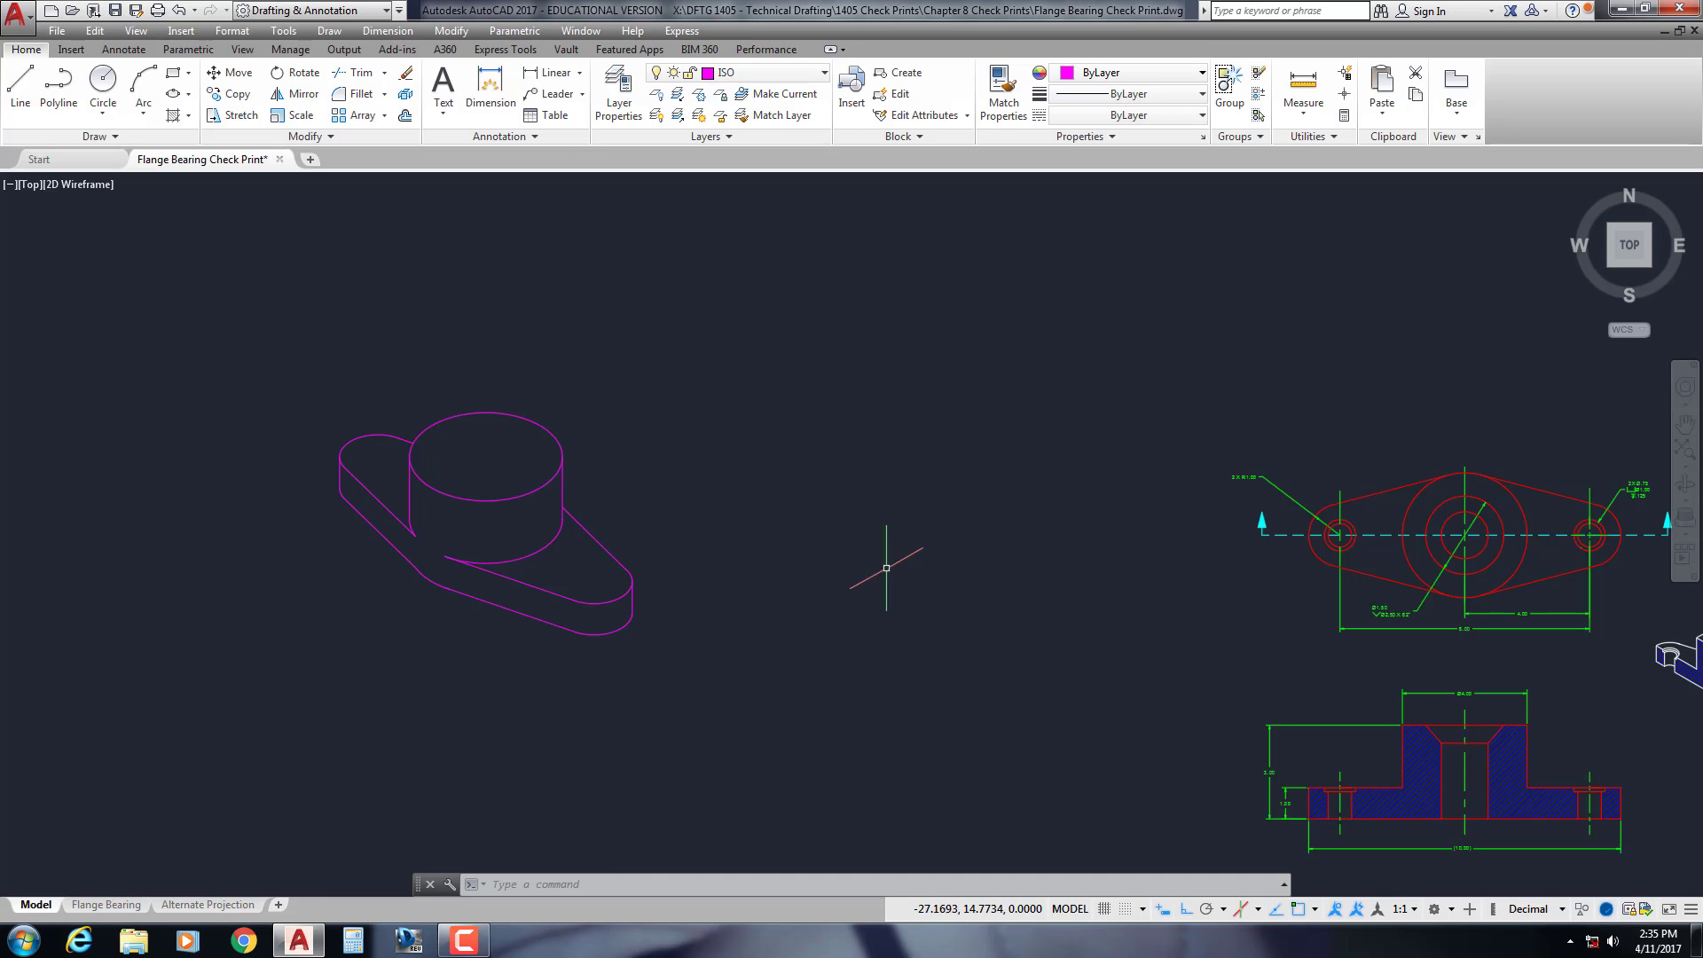
{"action": "middle_click_drag", "start_coordinate": [924, 595], "coordinate": [810, 582]}
{"action": "scroll", "coordinate": [1172, 515], "scroll_direction": "up", "scroll_amount": 5}
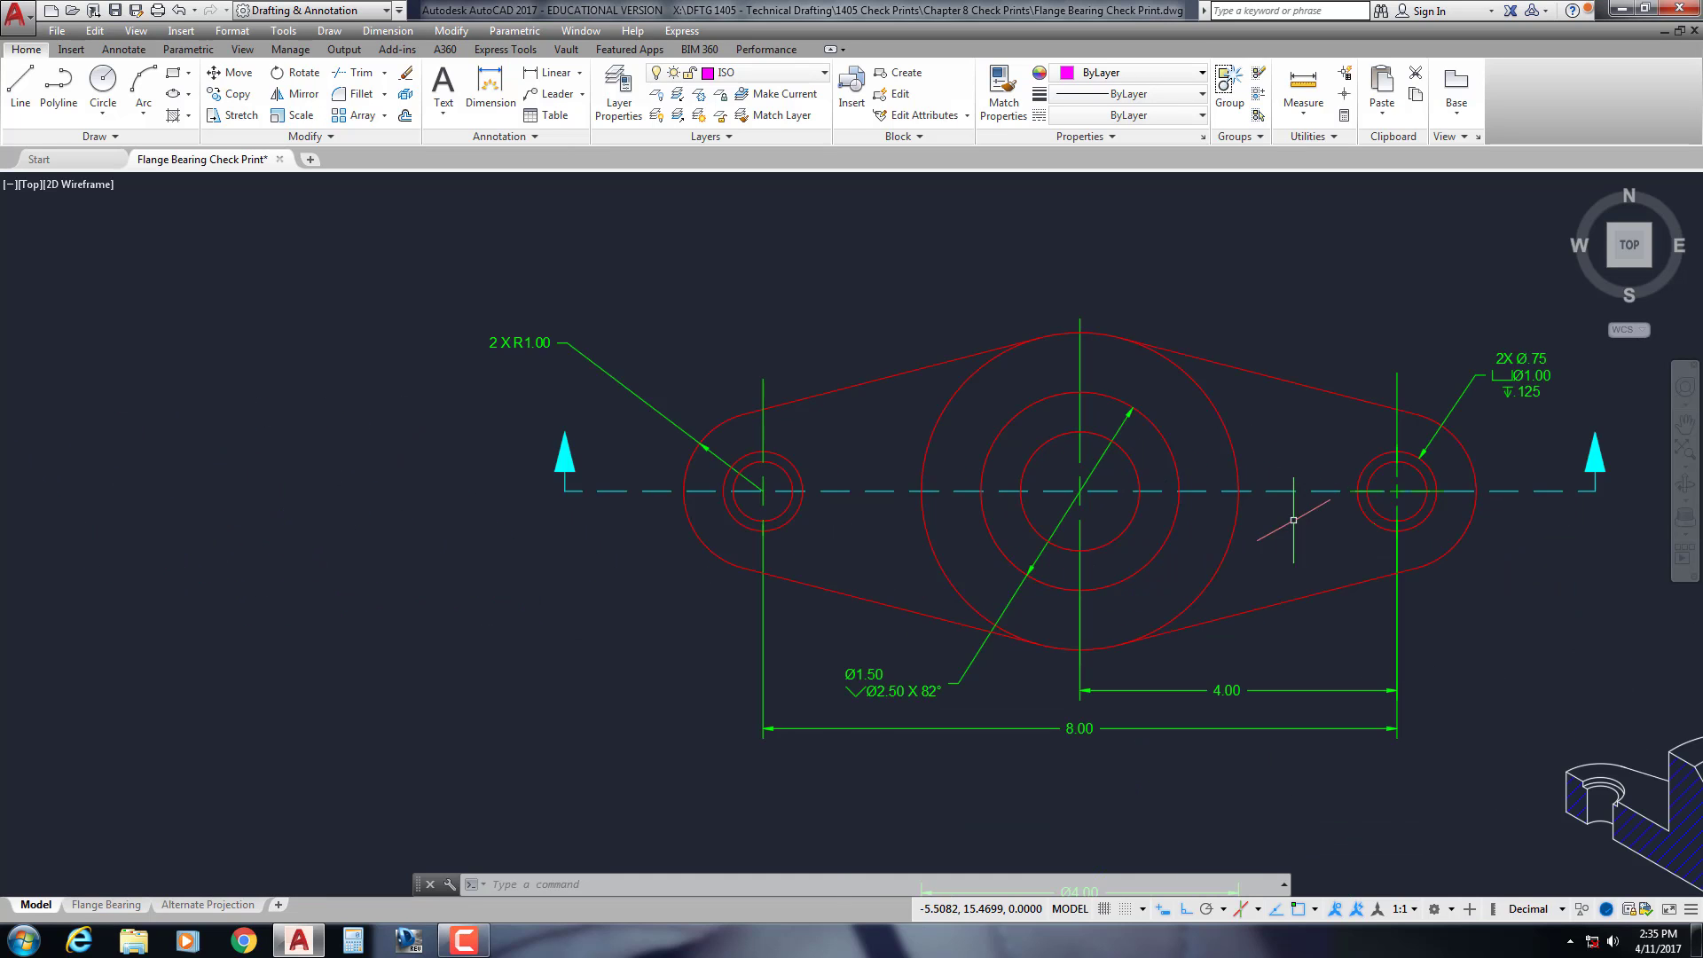
{"action": "middle_click_drag", "start_coordinate": [1292, 518], "coordinate": [1064, 598]}
{"action": "scroll", "coordinate": [1104, 590], "scroll_direction": "up", "scroll_amount": 5}
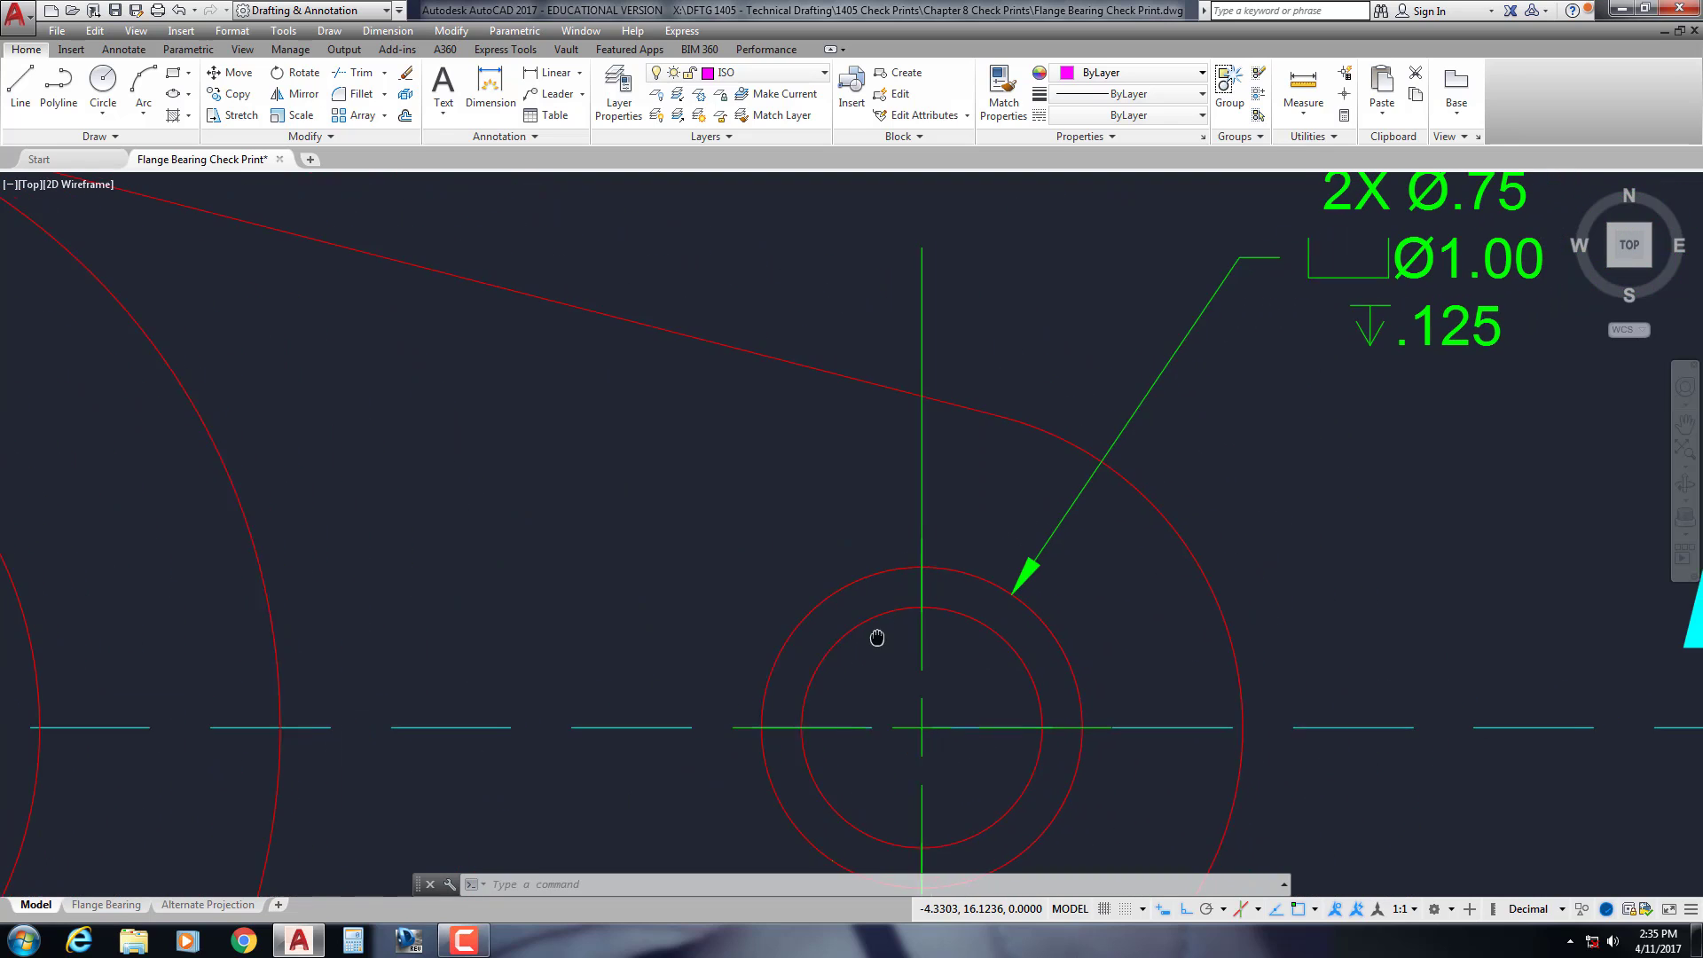
{"action": "mouse_move", "coordinate": [878, 635]}
{"action": "middle_mouse_down"}
{"action": "mouse_move", "coordinate": [1079, 608]}
{"action": "mouse_move", "coordinate": [963, 639]}
{"action": "middle_mouse_up"}
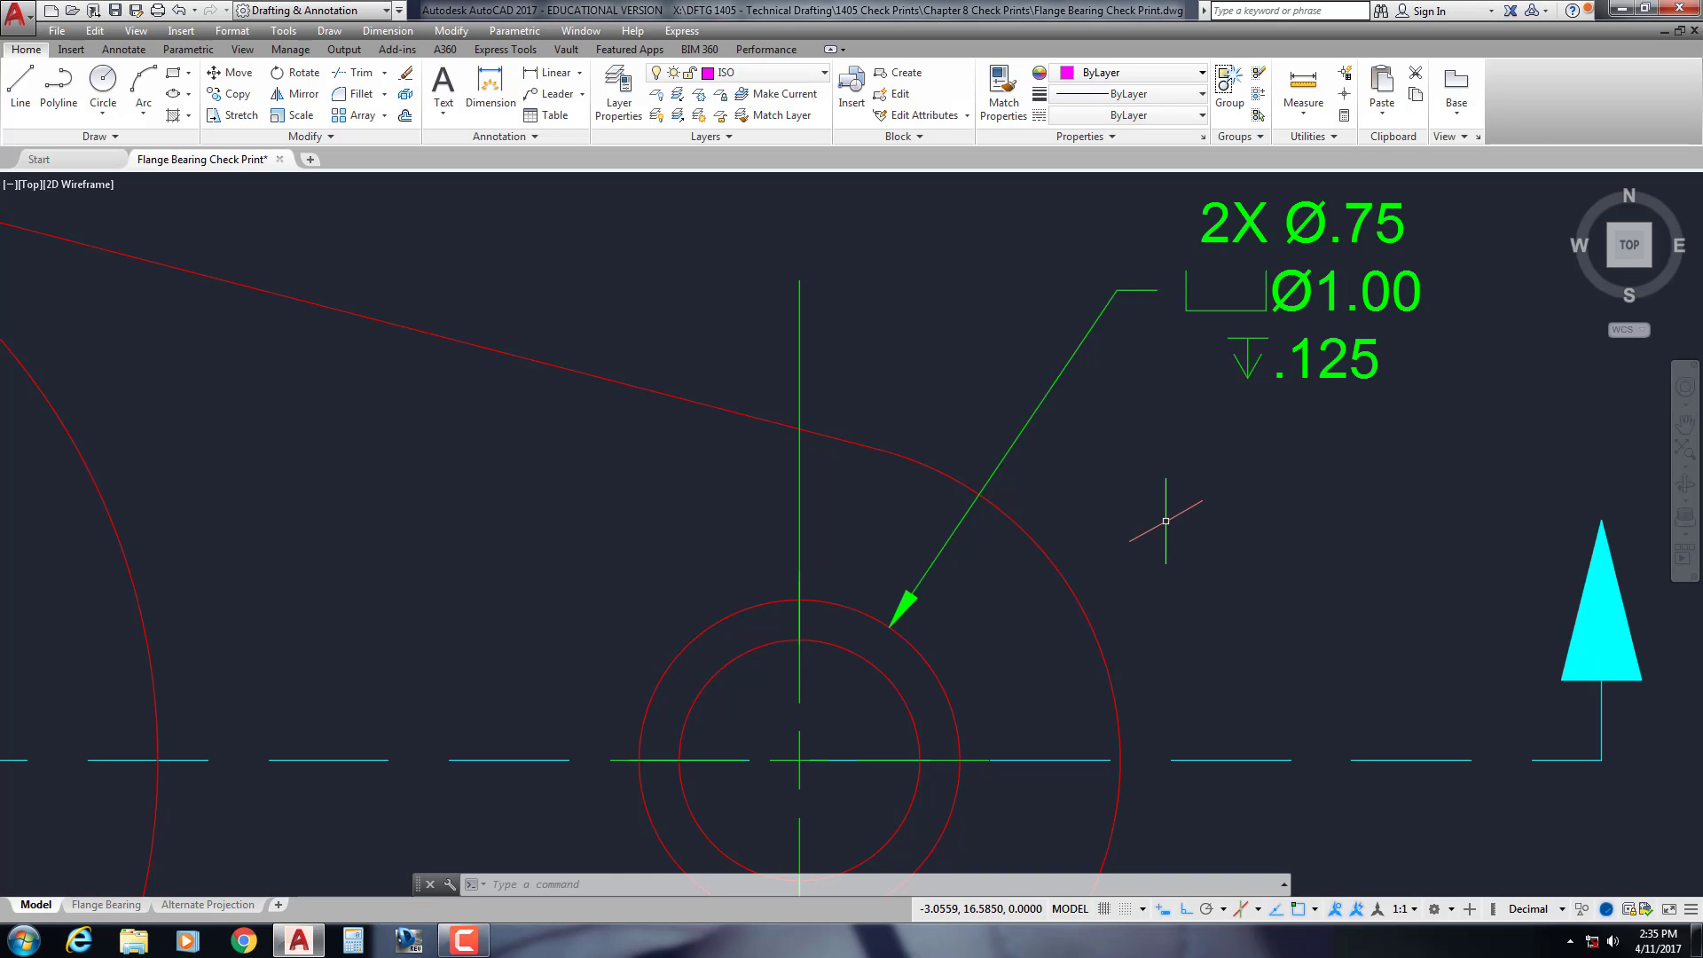
Pan across to bring the magenta isometric flange bearing on screen
{"action": "scroll", "coordinate": [825, 444], "scroll_direction": "down", "scroll_amount": 5}
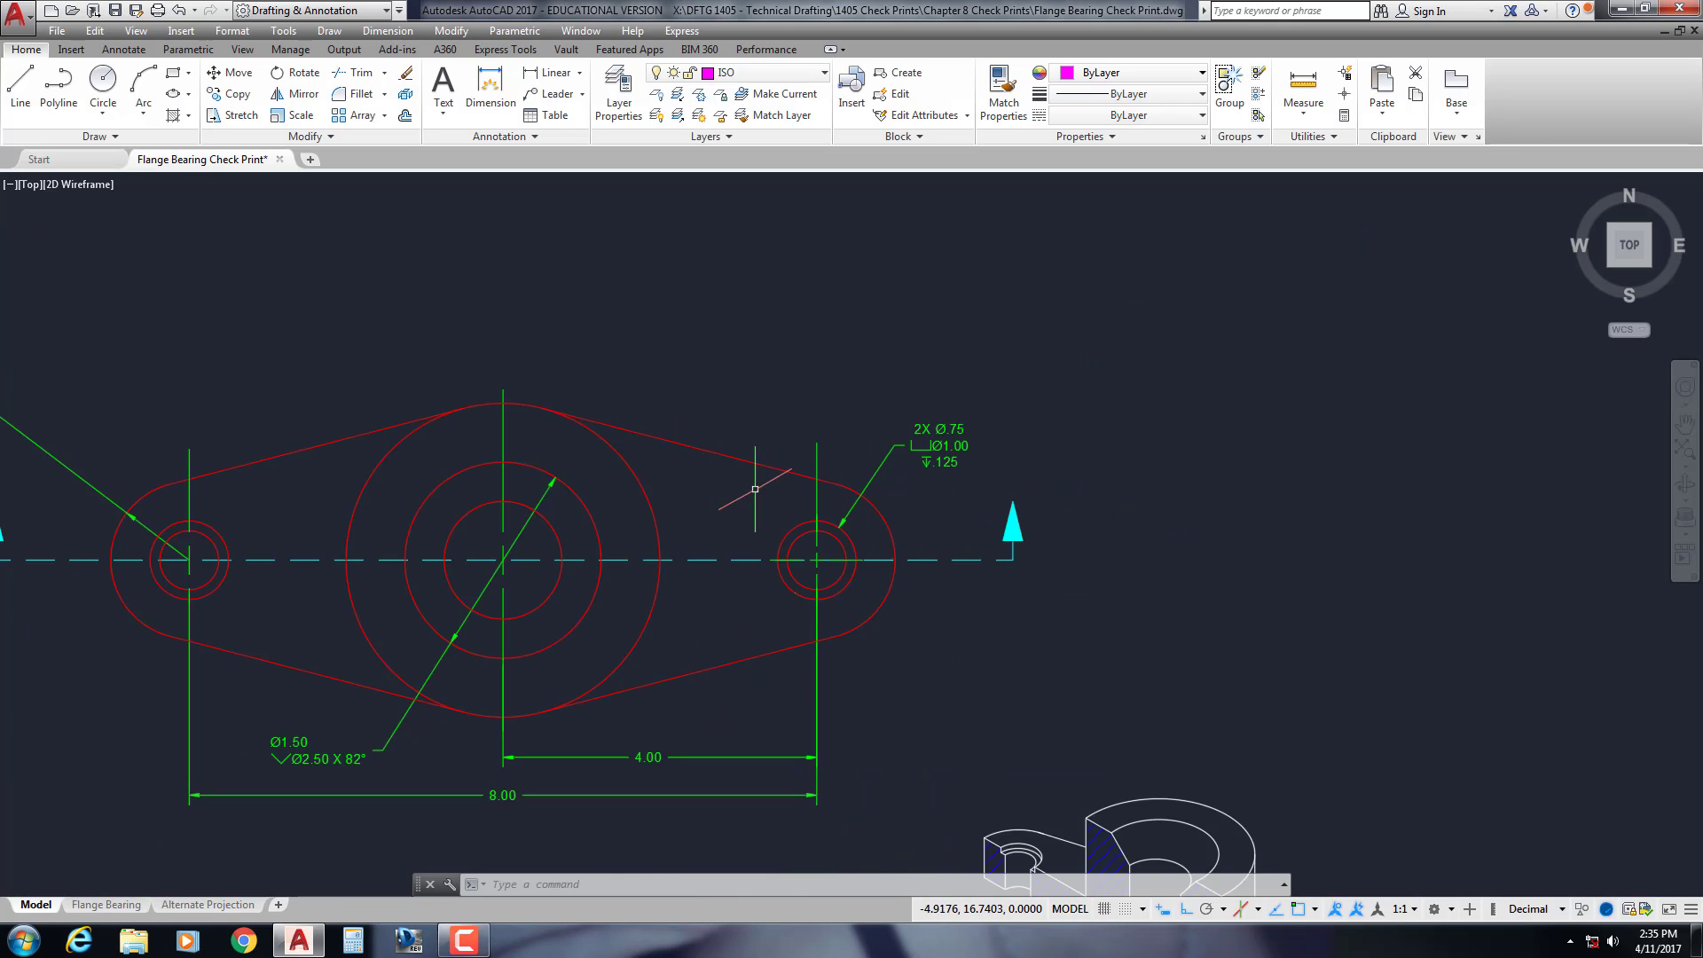
{"action": "middle_click_drag", "start_coordinate": [25, 527], "coordinate": [1490, 448]}
{"action": "middle_click_drag", "start_coordinate": [464, 445], "coordinate": [1059, 470]}
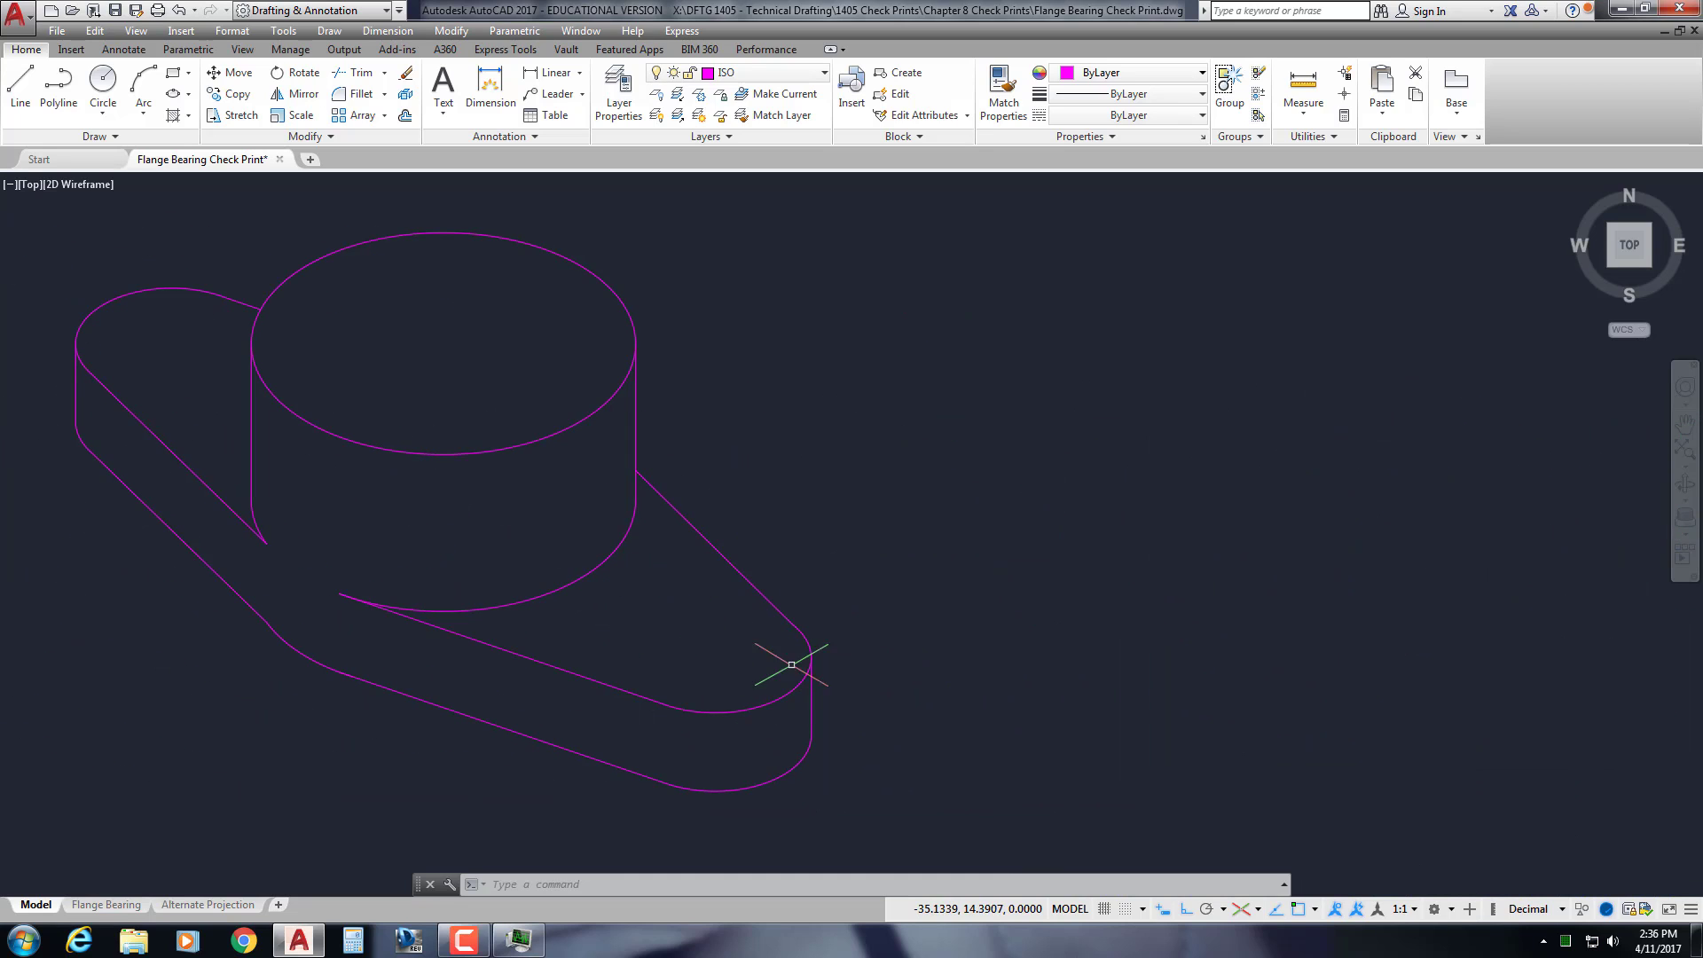
Draw a 0.75-diameter isocircle hole on the right flange tab
{"action": "left_click", "coordinate": [173, 95]}
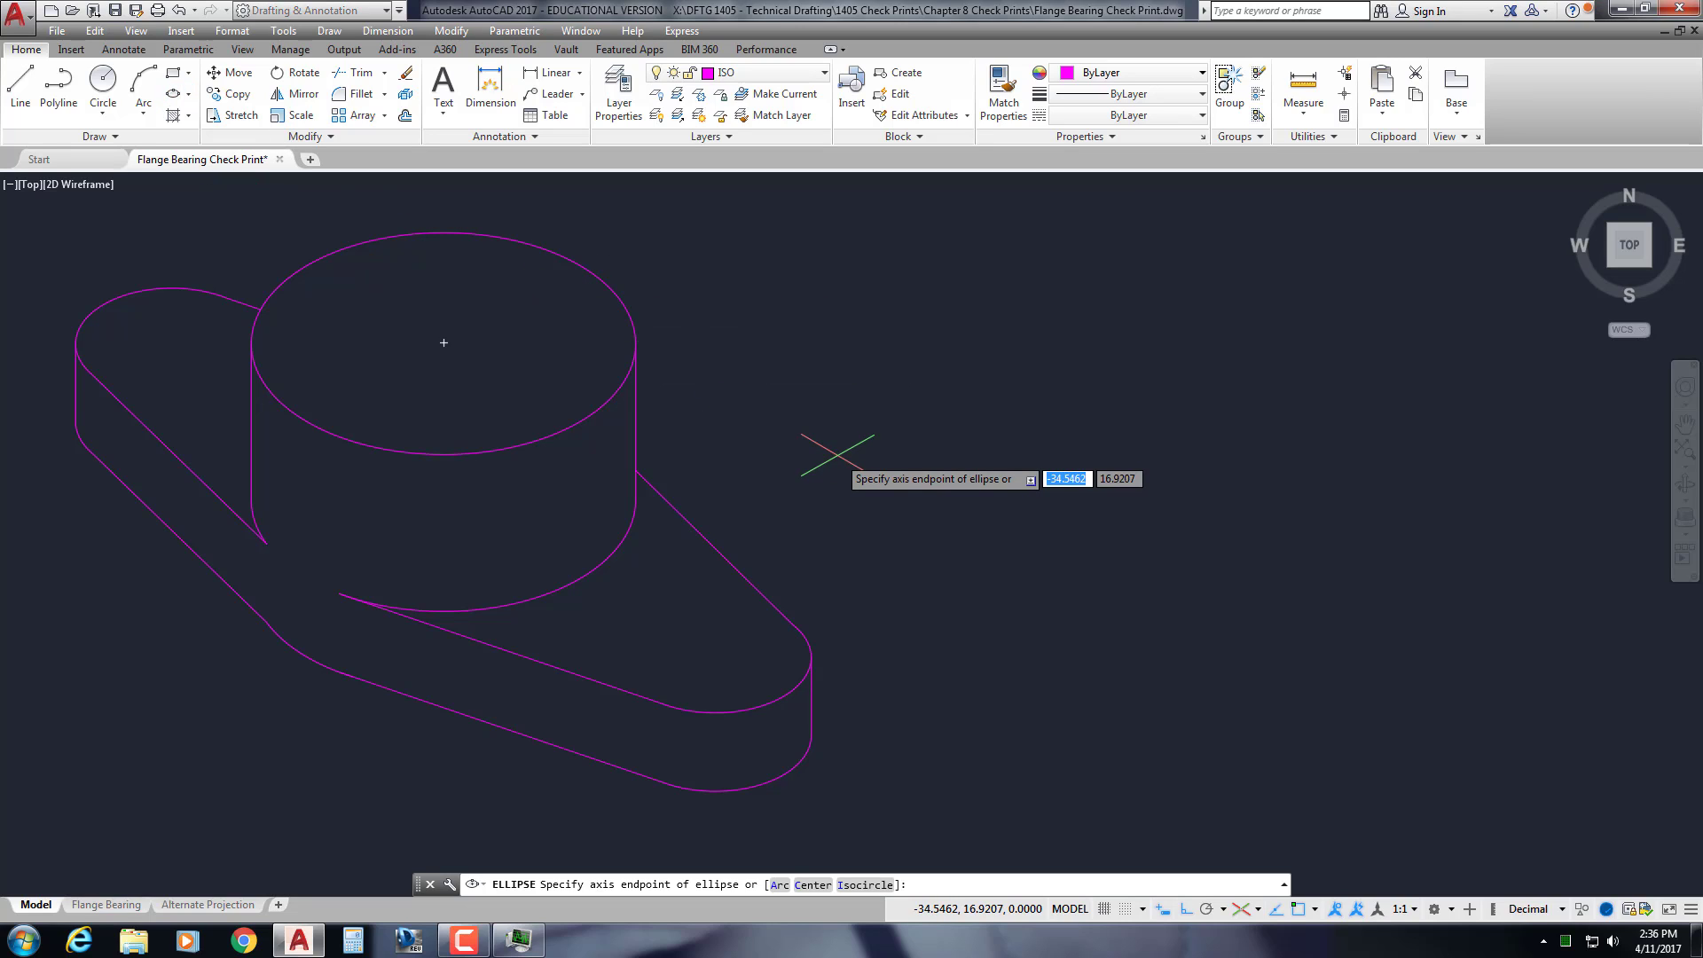
{"action": "type", "text": "i"}
{"action": "key", "text": "Return"}
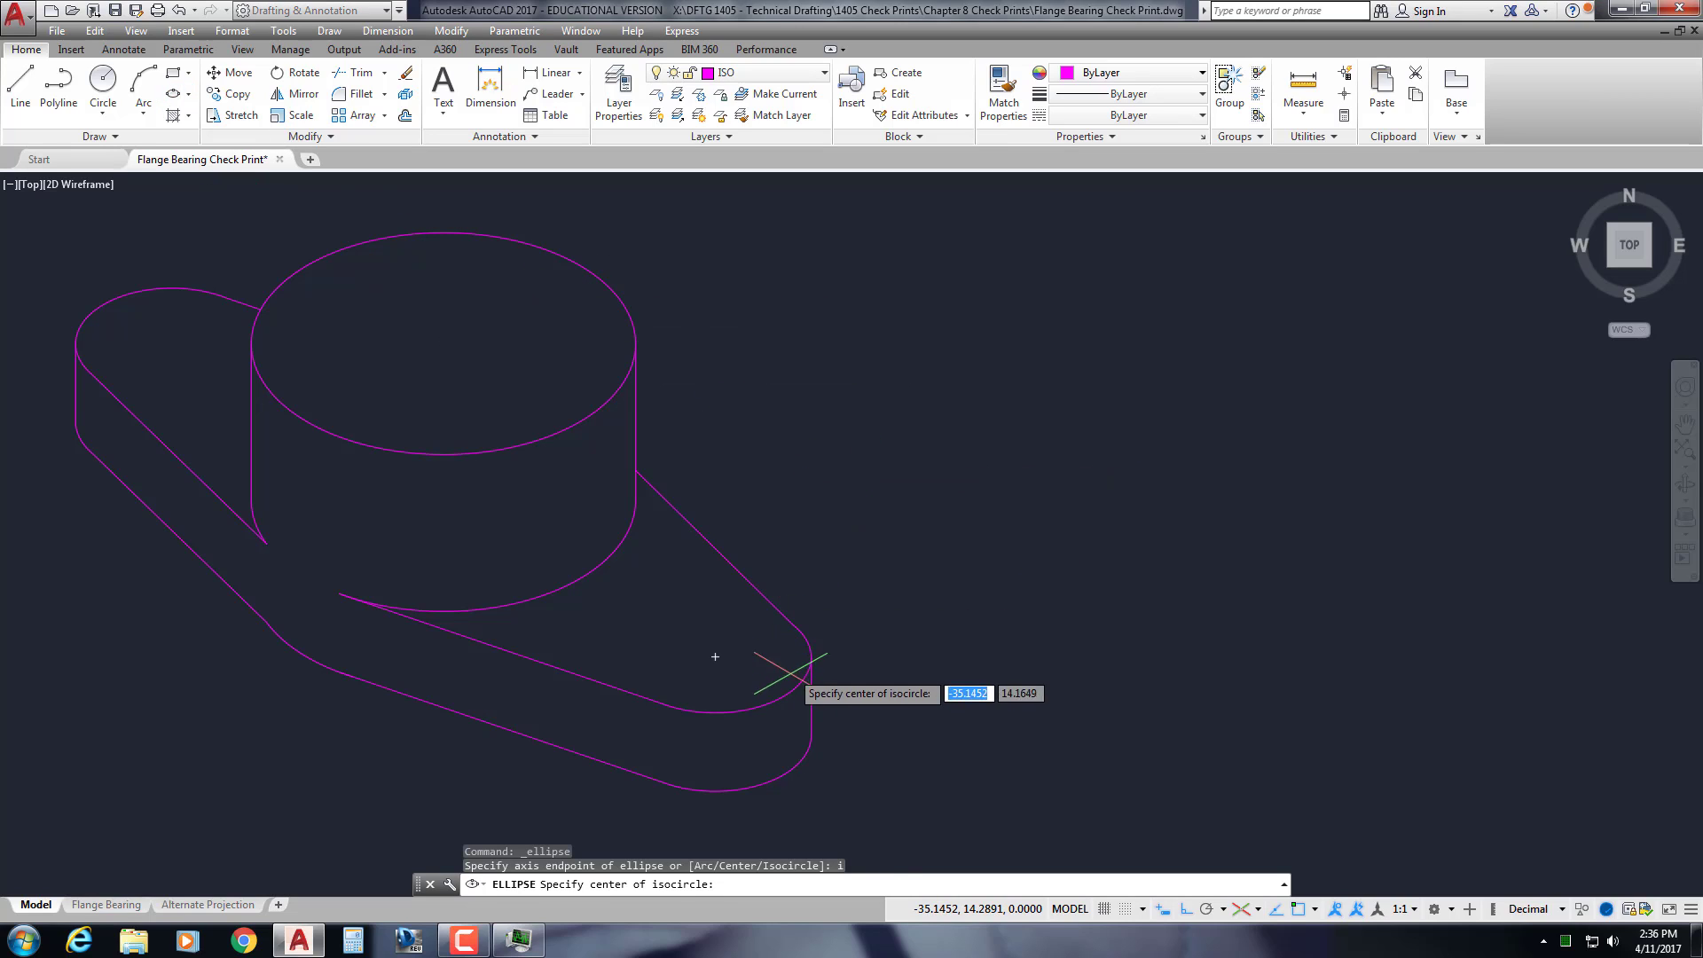
{"action": "left_click", "coordinate": [715, 657]}
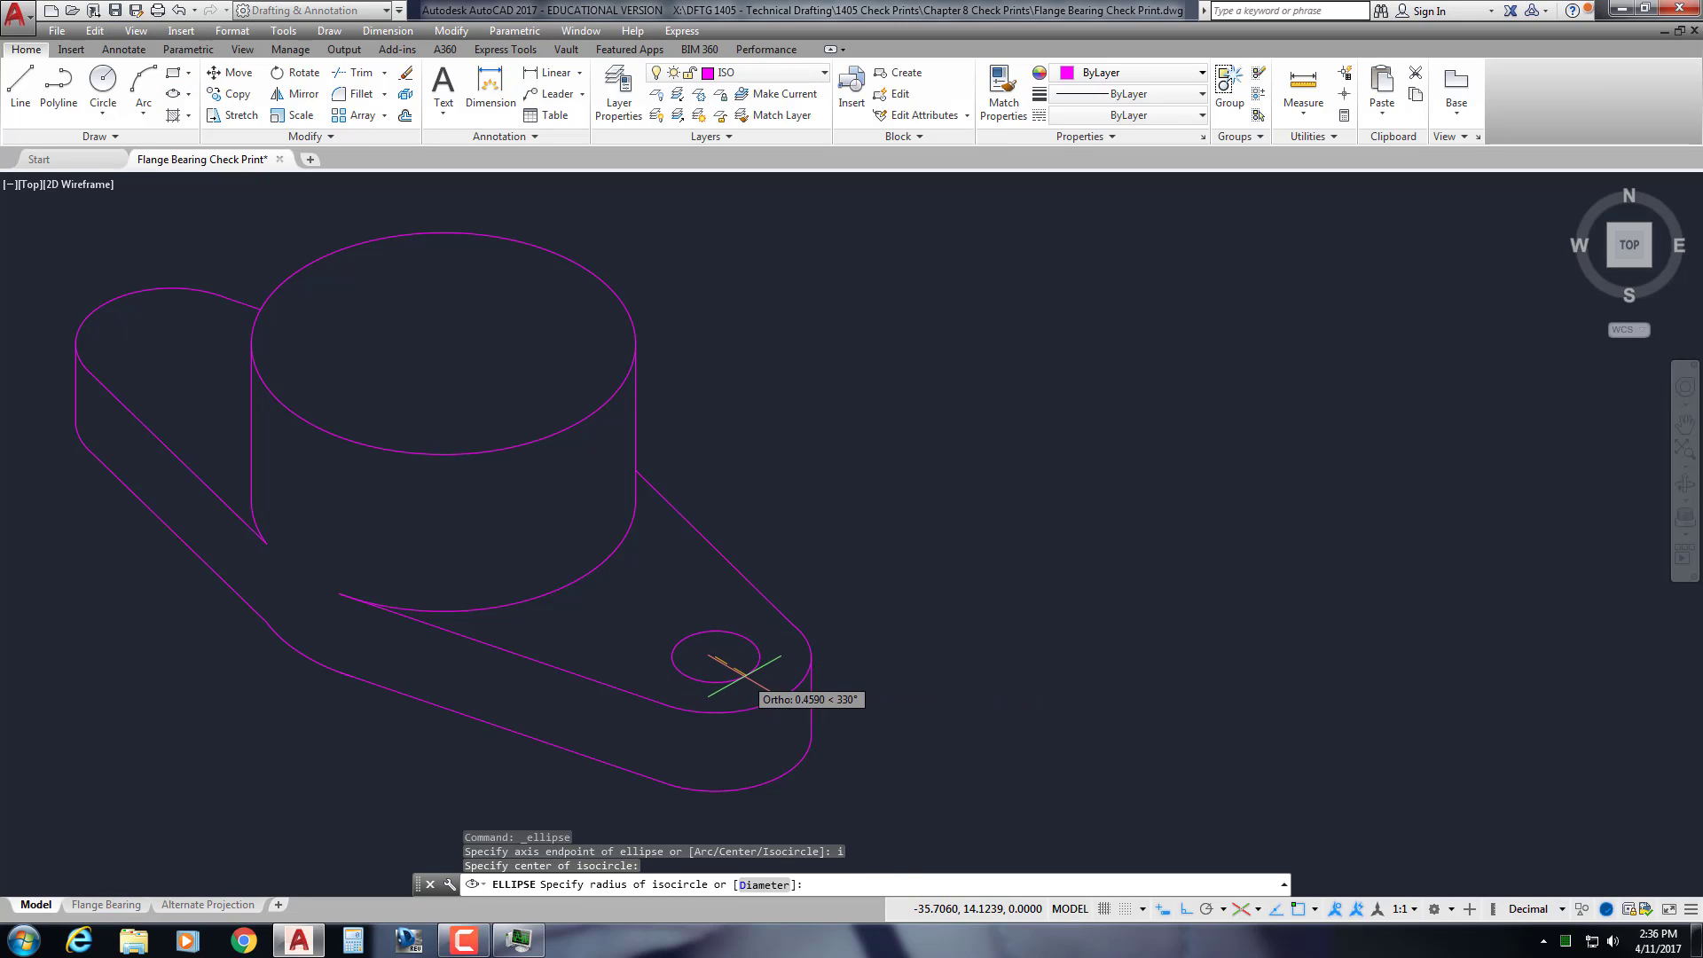
{"action": "type", "text": "d"}
{"action": "key", "text": "Return"}
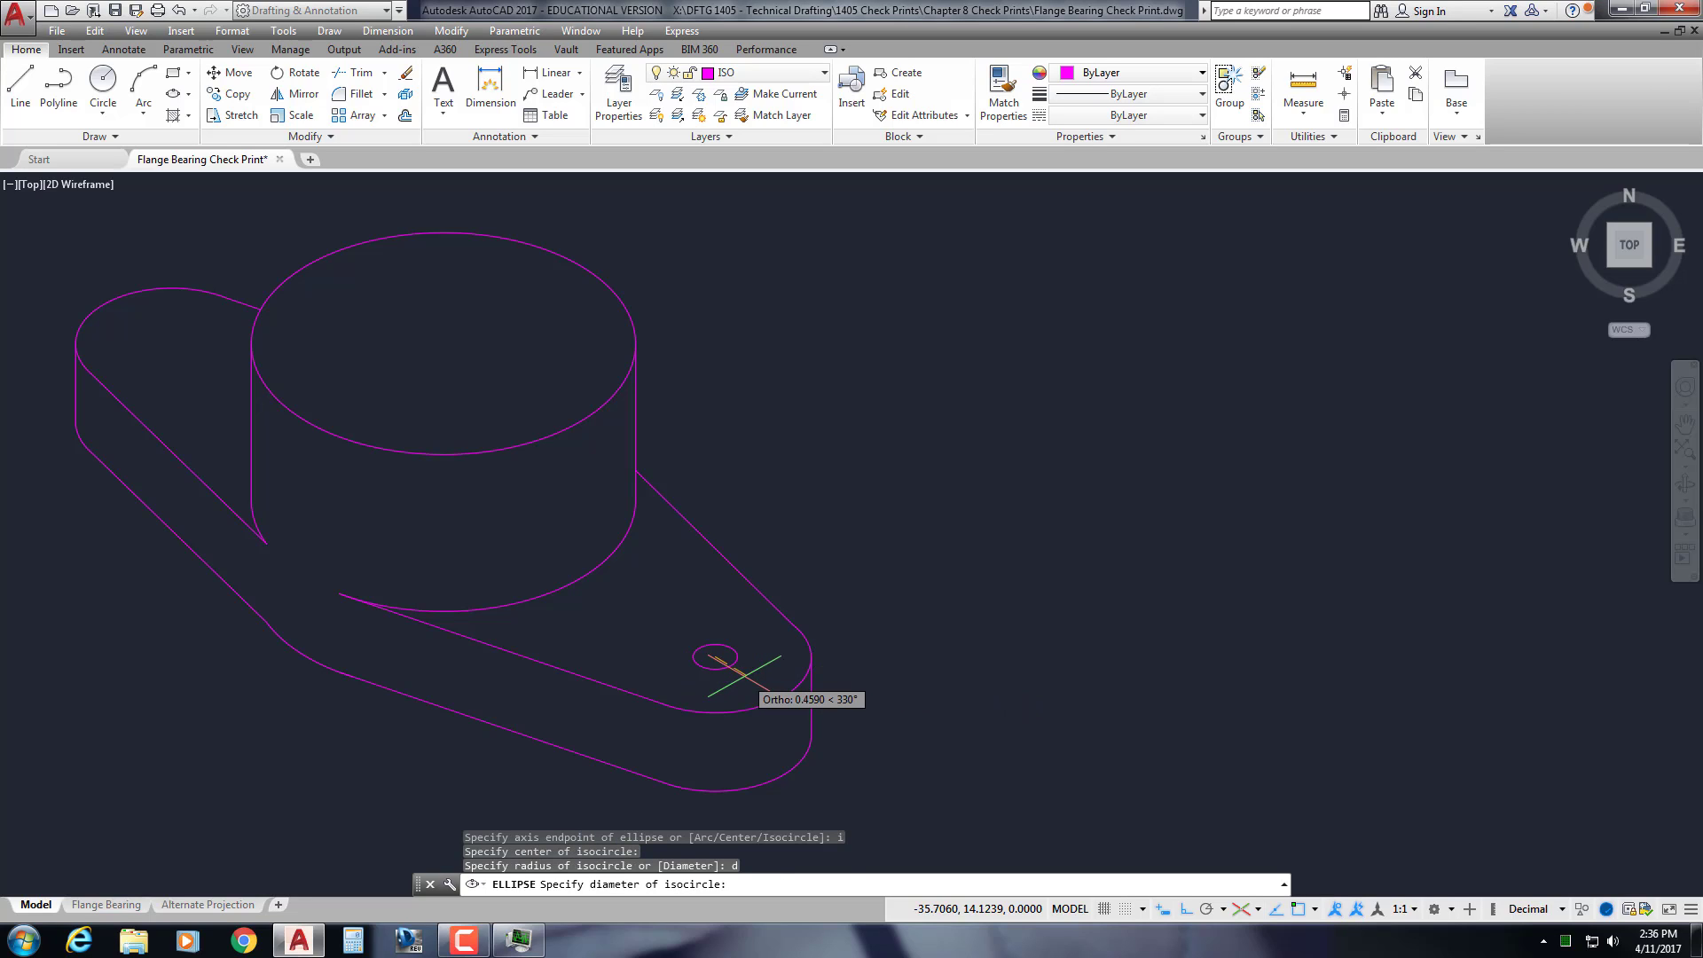
{"action": "type", "text": ".75"}
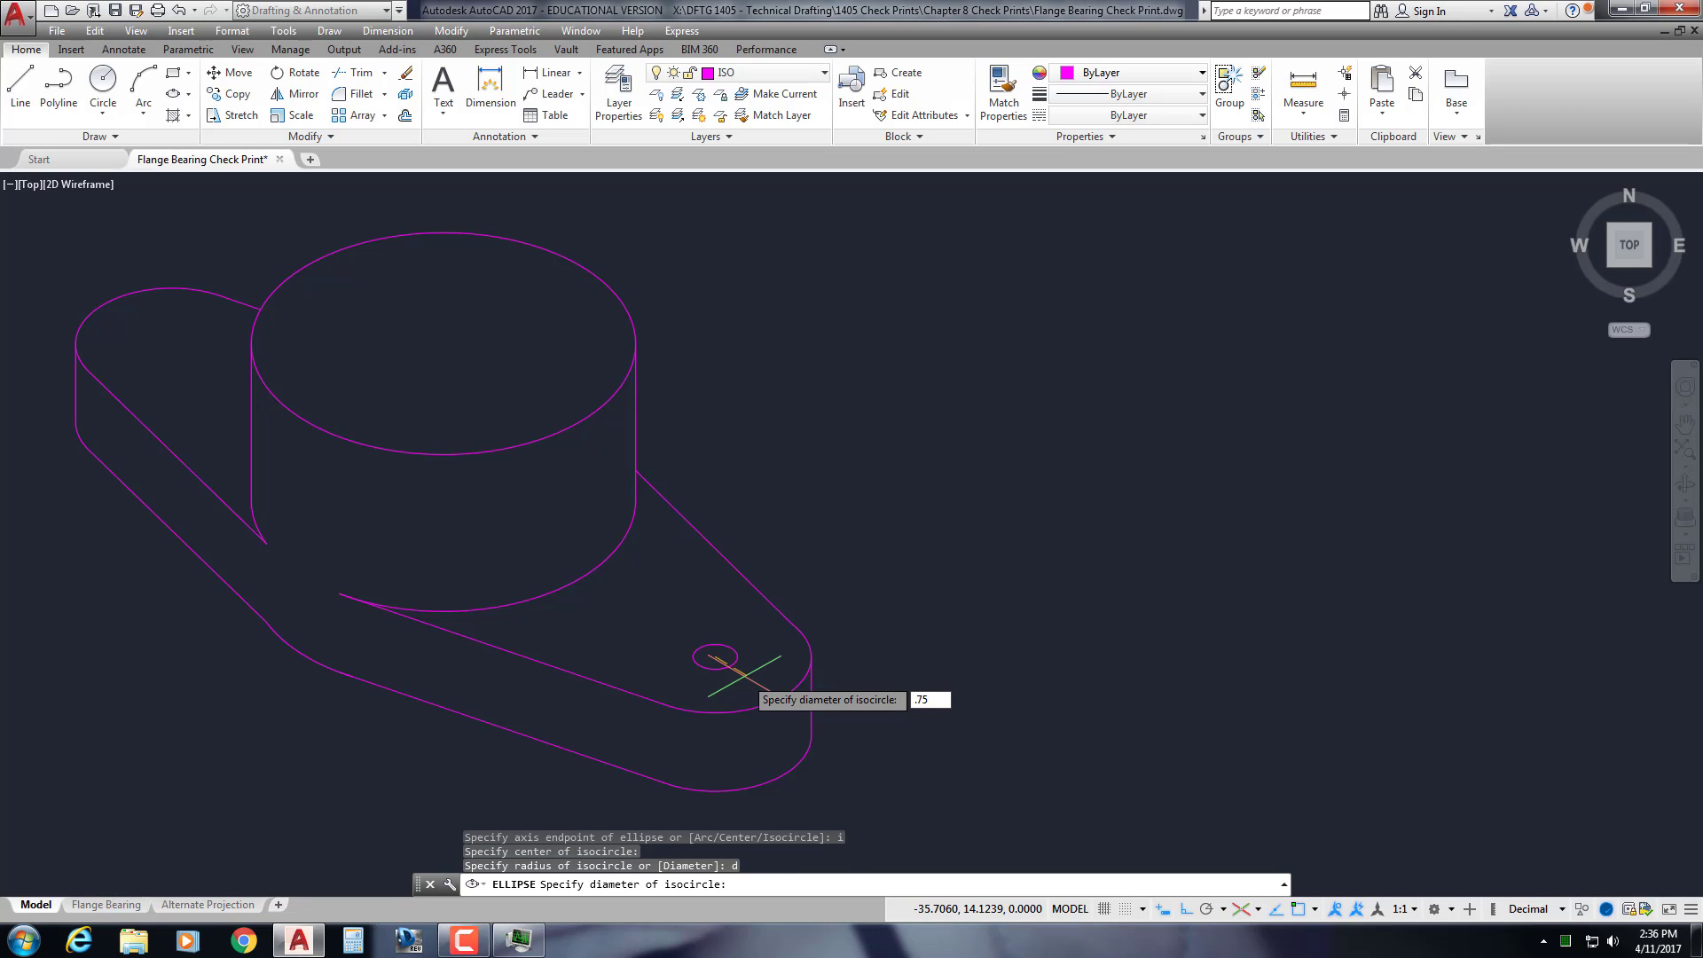
{"action": "key", "text": "Return"}
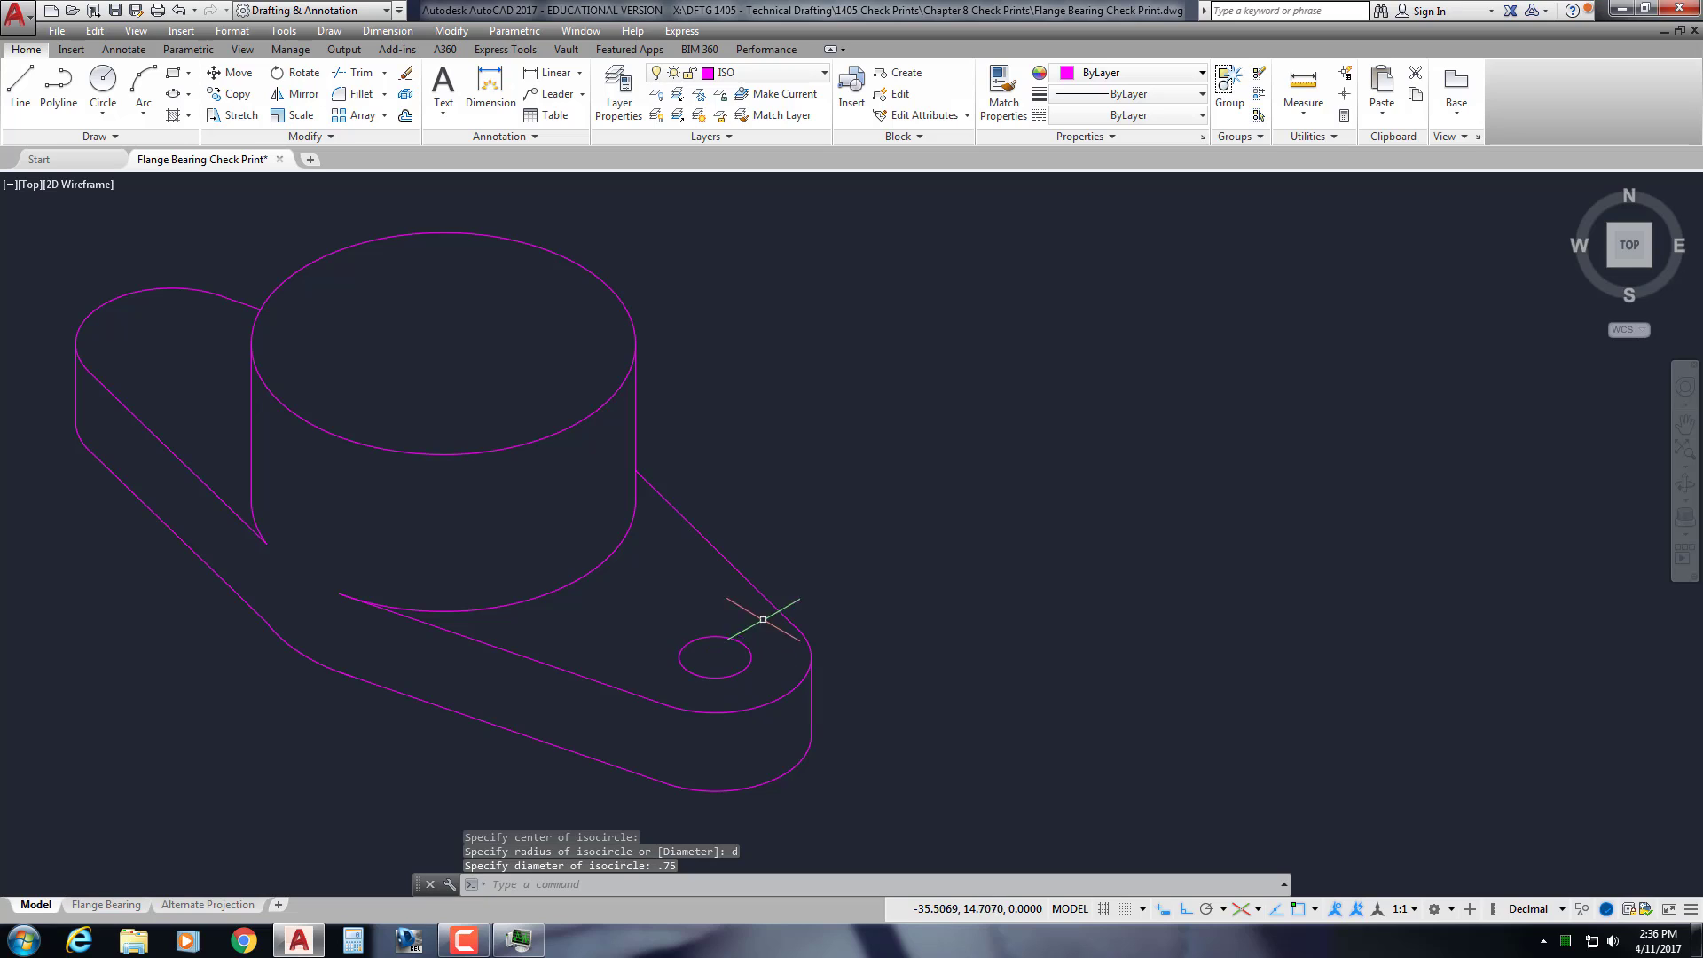
Add a concentric 1.00-diameter isocircle counterbore around the hole
{"action": "left_click", "coordinate": [175, 97]}
{"action": "type", "text": "i"}
{"action": "key", "text": "Return"}
{"action": "left_click", "coordinate": [715, 658]}
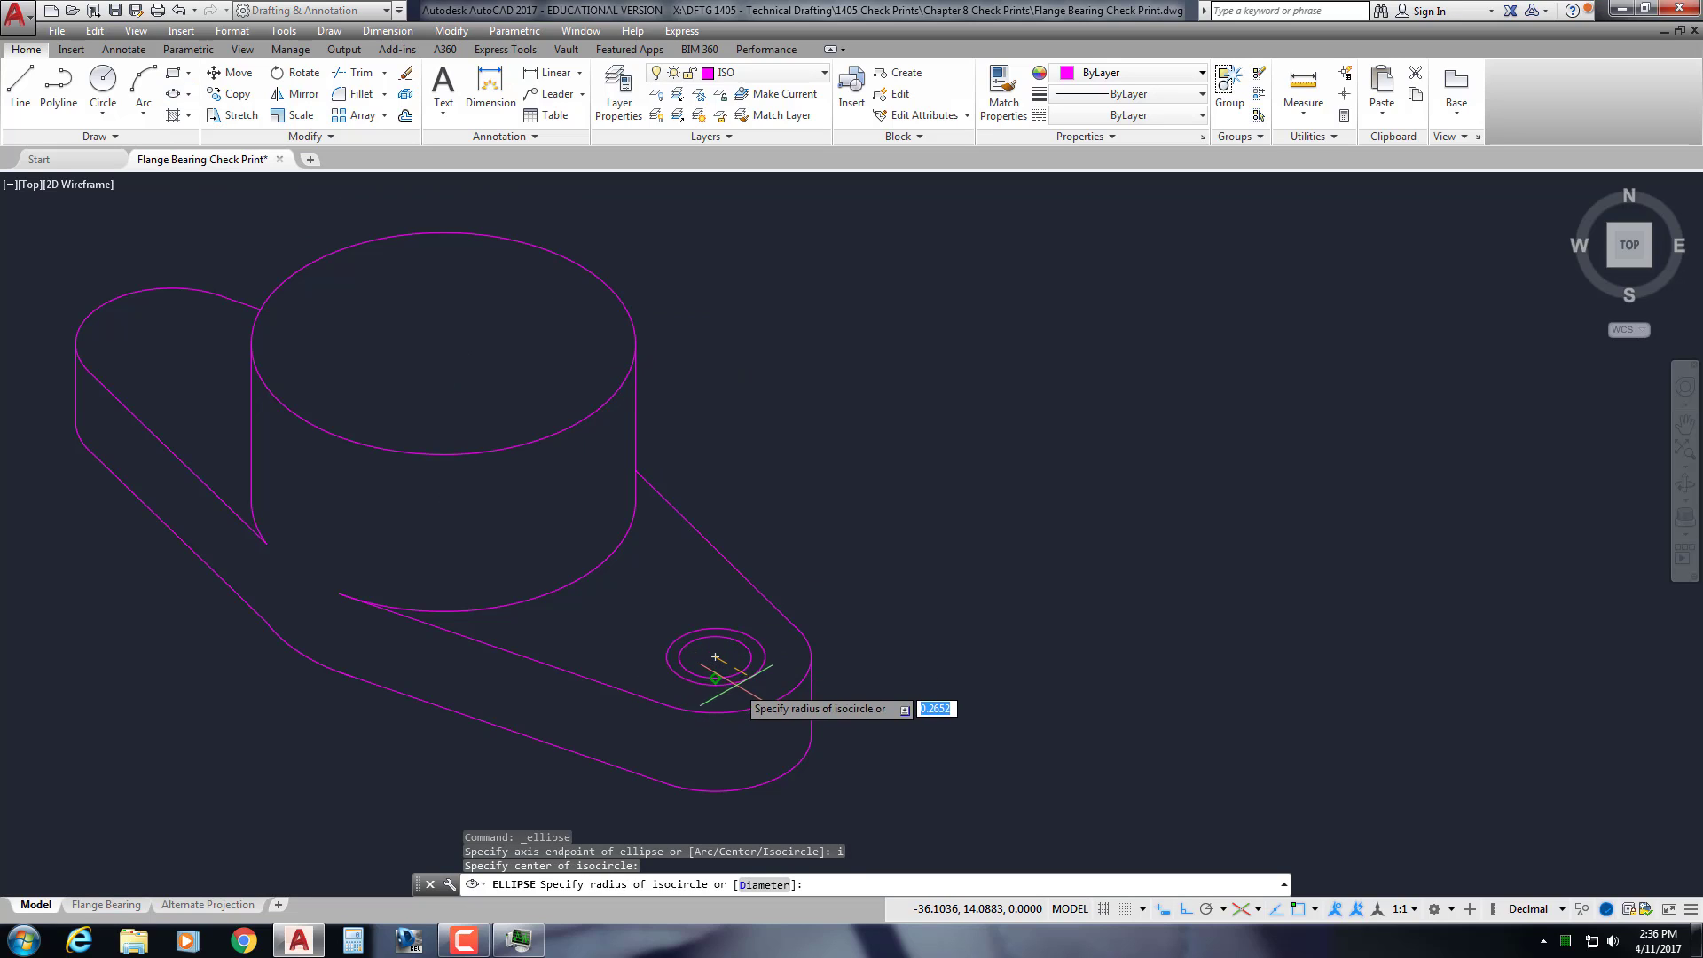
{"action": "type", "text": "d"}
{"action": "key", "text": "Return"}
{"action": "type", "text": "1"}
{"action": "key", "text": "Return"}
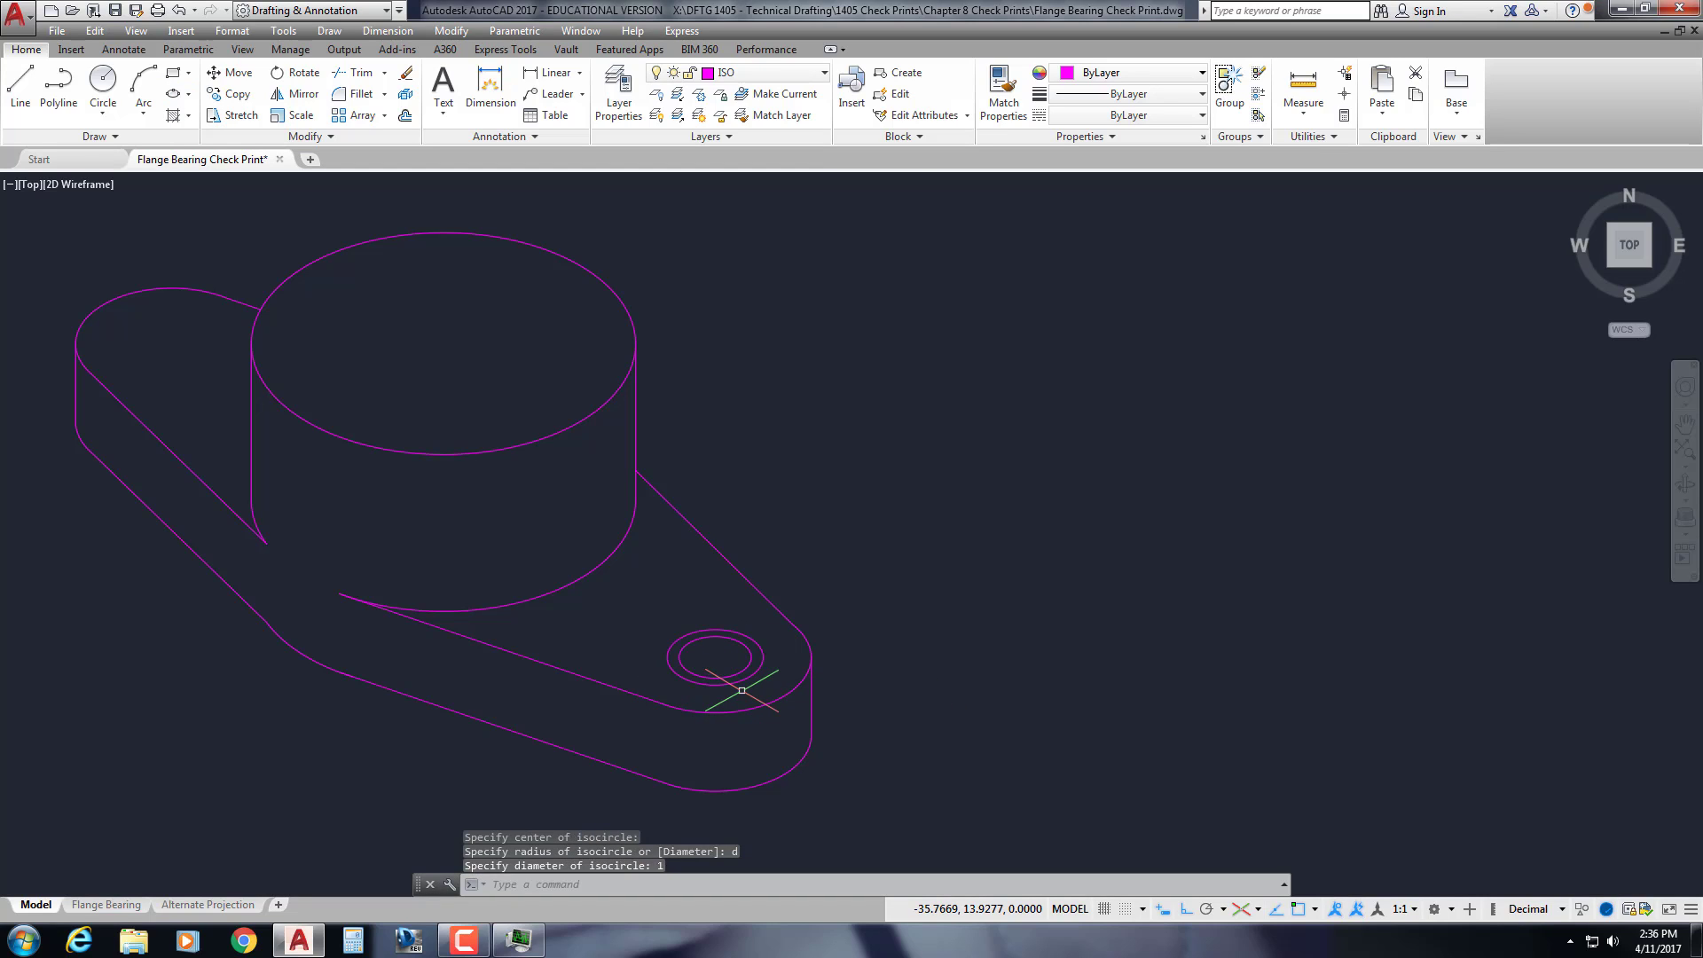
{"action": "scroll", "coordinate": [719, 666], "scroll_direction": "up", "scroll_amount": 4}
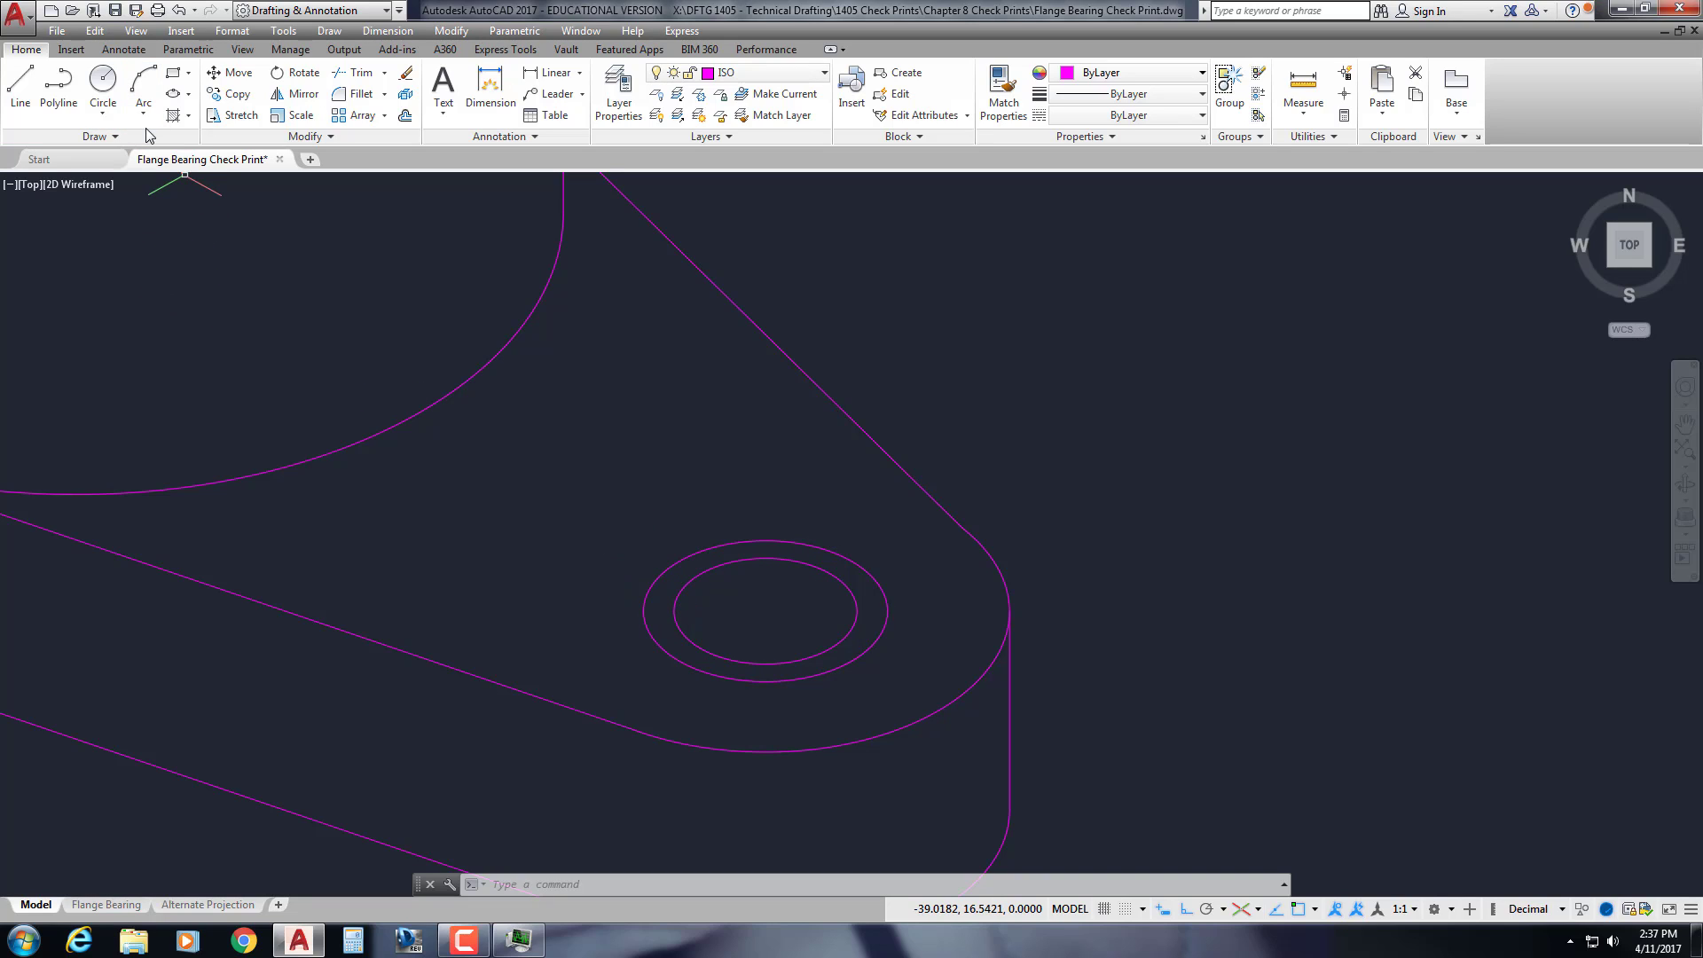
Copy both right-tab hole circles 0.125 downward in the Right isoplane
{"action": "type", "text": "co"}
{"action": "key", "text": "Return"}
{"action": "left_click", "coordinate": [716, 573]}
{"action": "left_click", "coordinate": [654, 513]}
{"action": "key", "text": "Return"}
{"action": "left_click", "coordinate": [620, 383]}
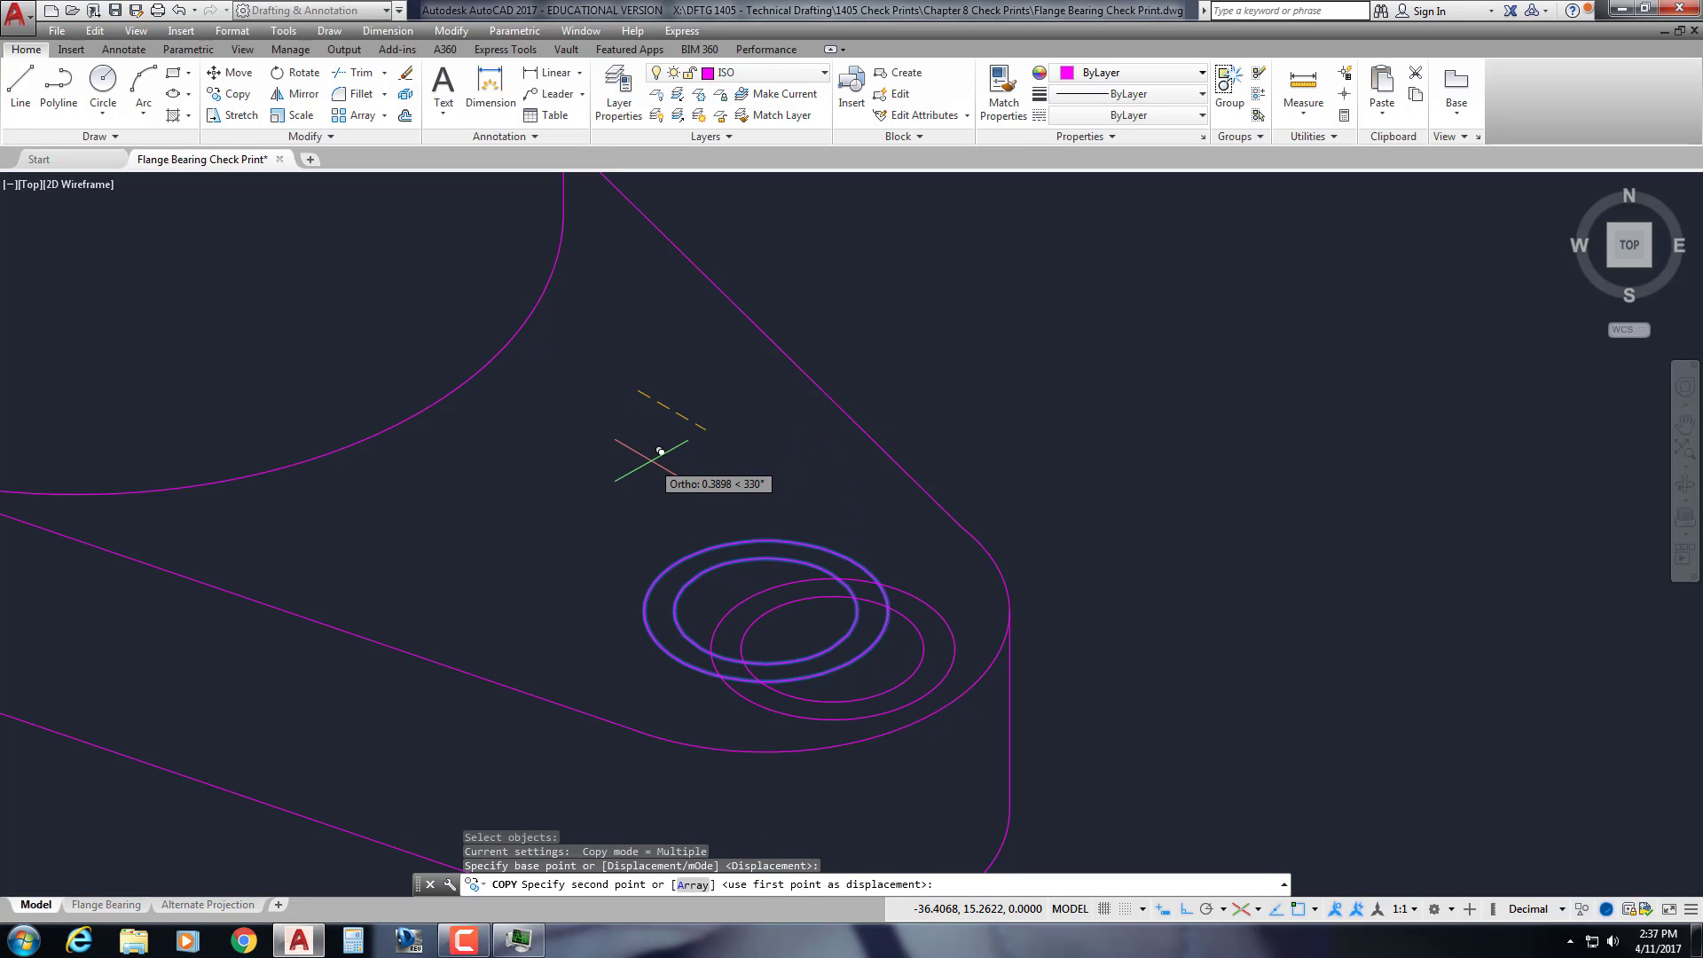
{"action": "key", "text": "F5"}
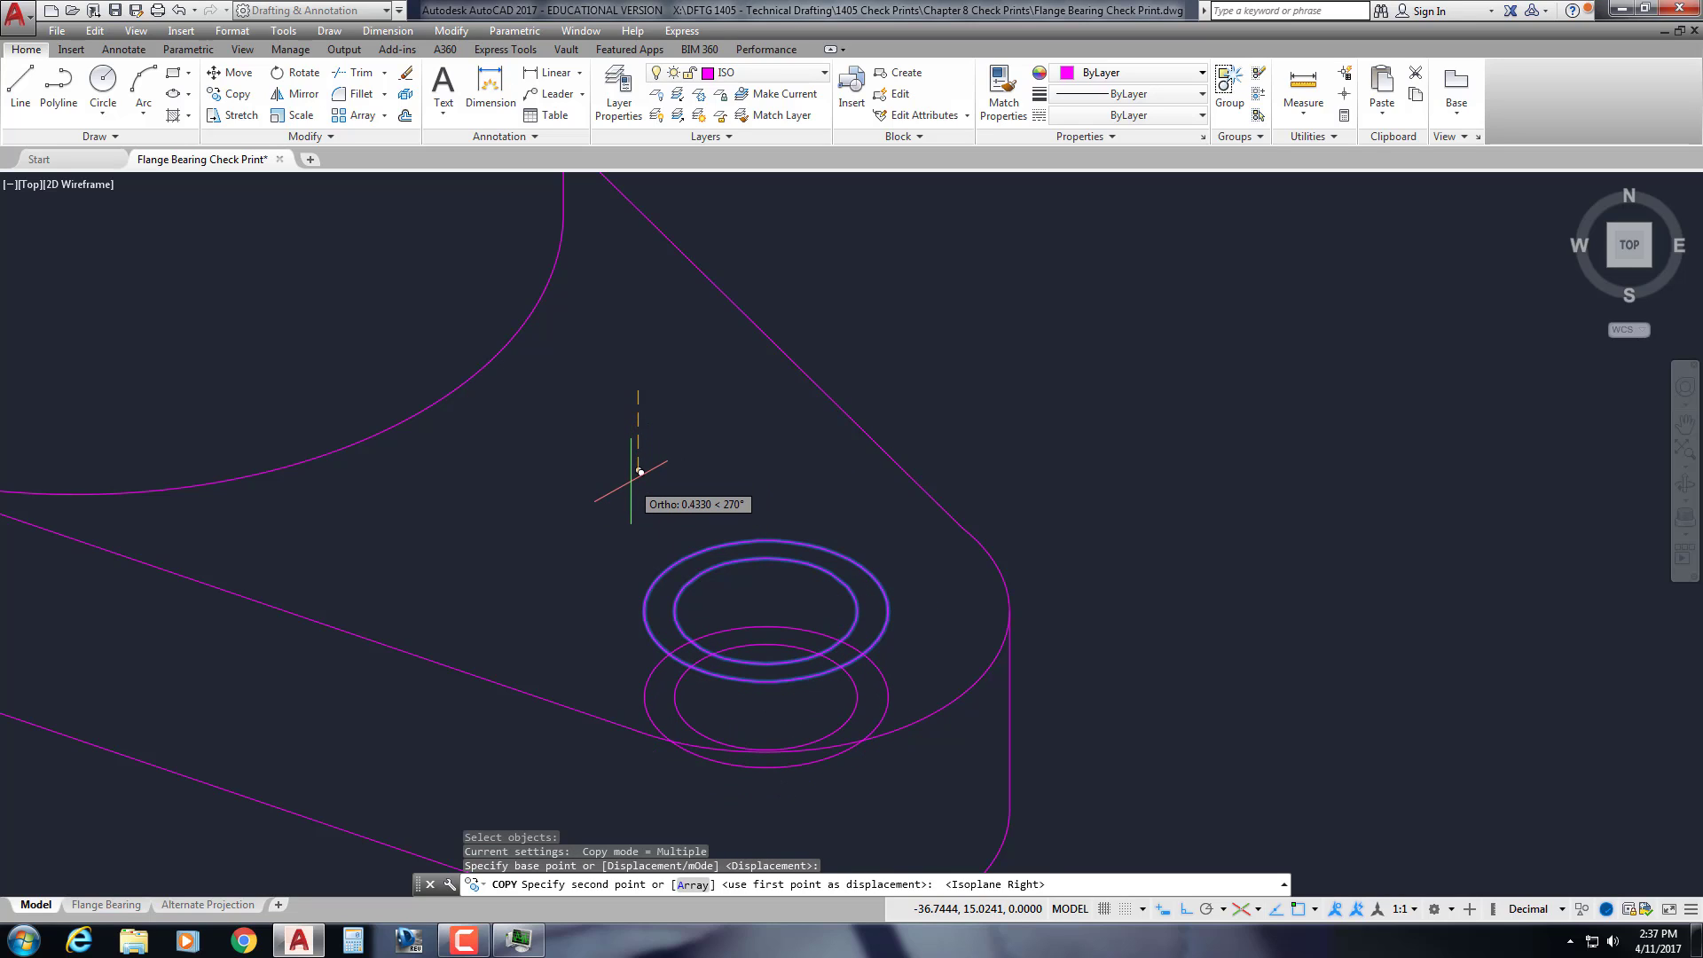
{"action": "type", "text": ".125"}
{"action": "key", "text": "Return"}
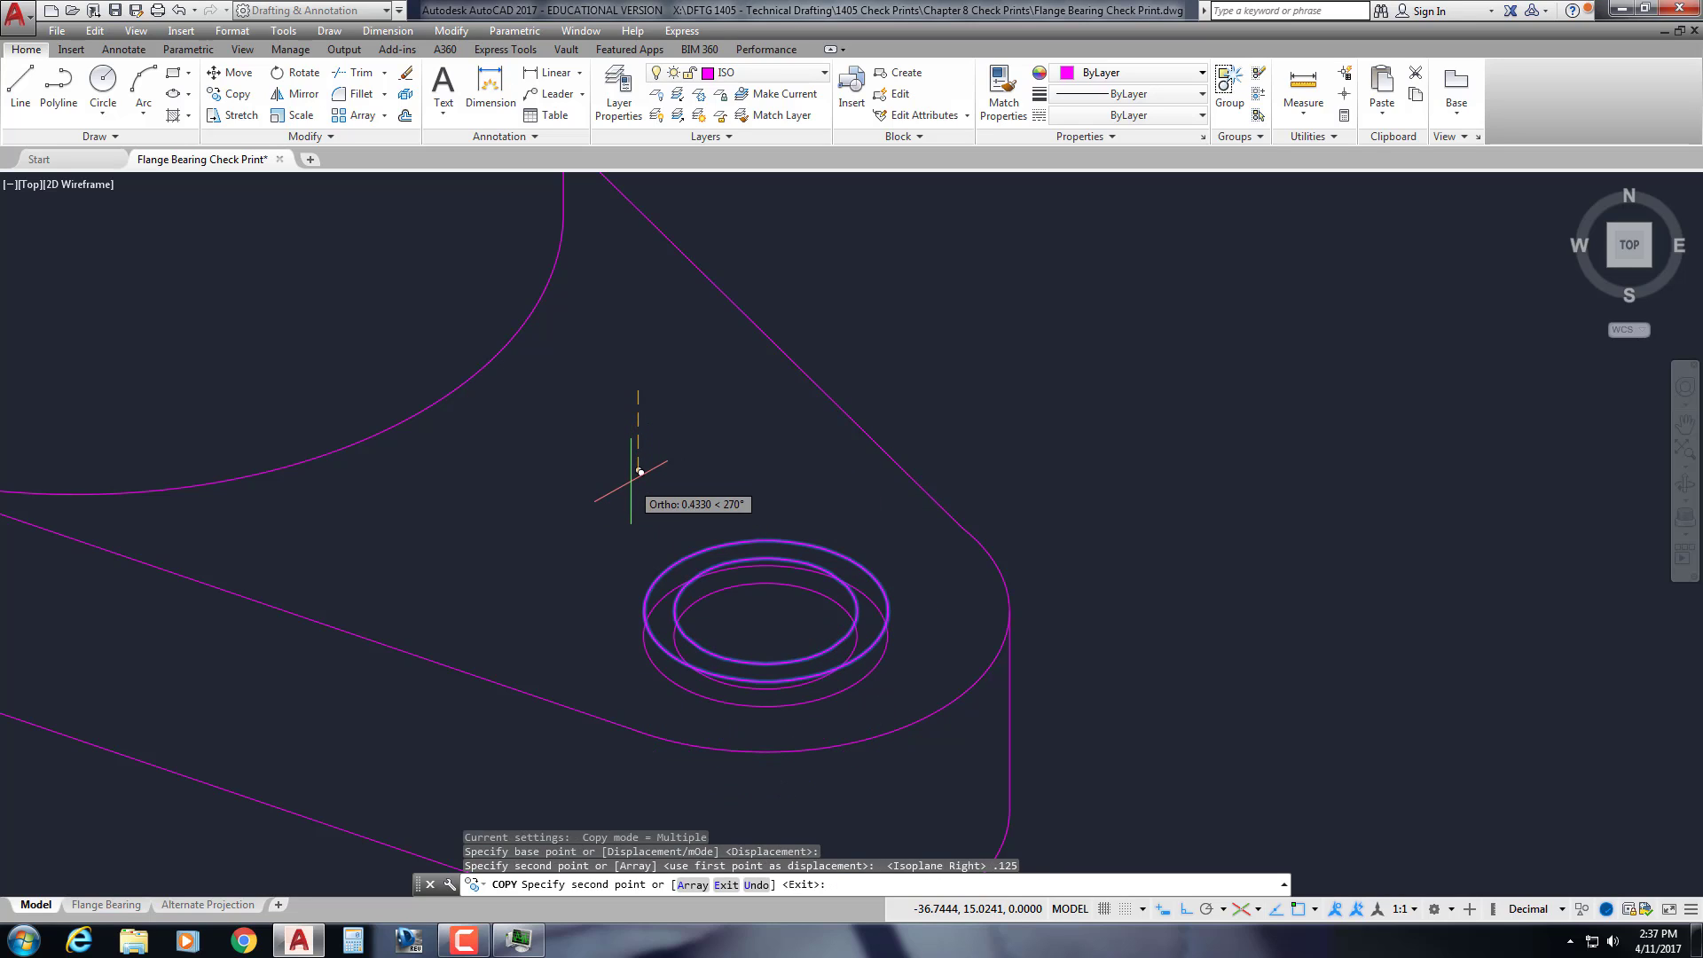
{"action": "key", "text": "Return"}
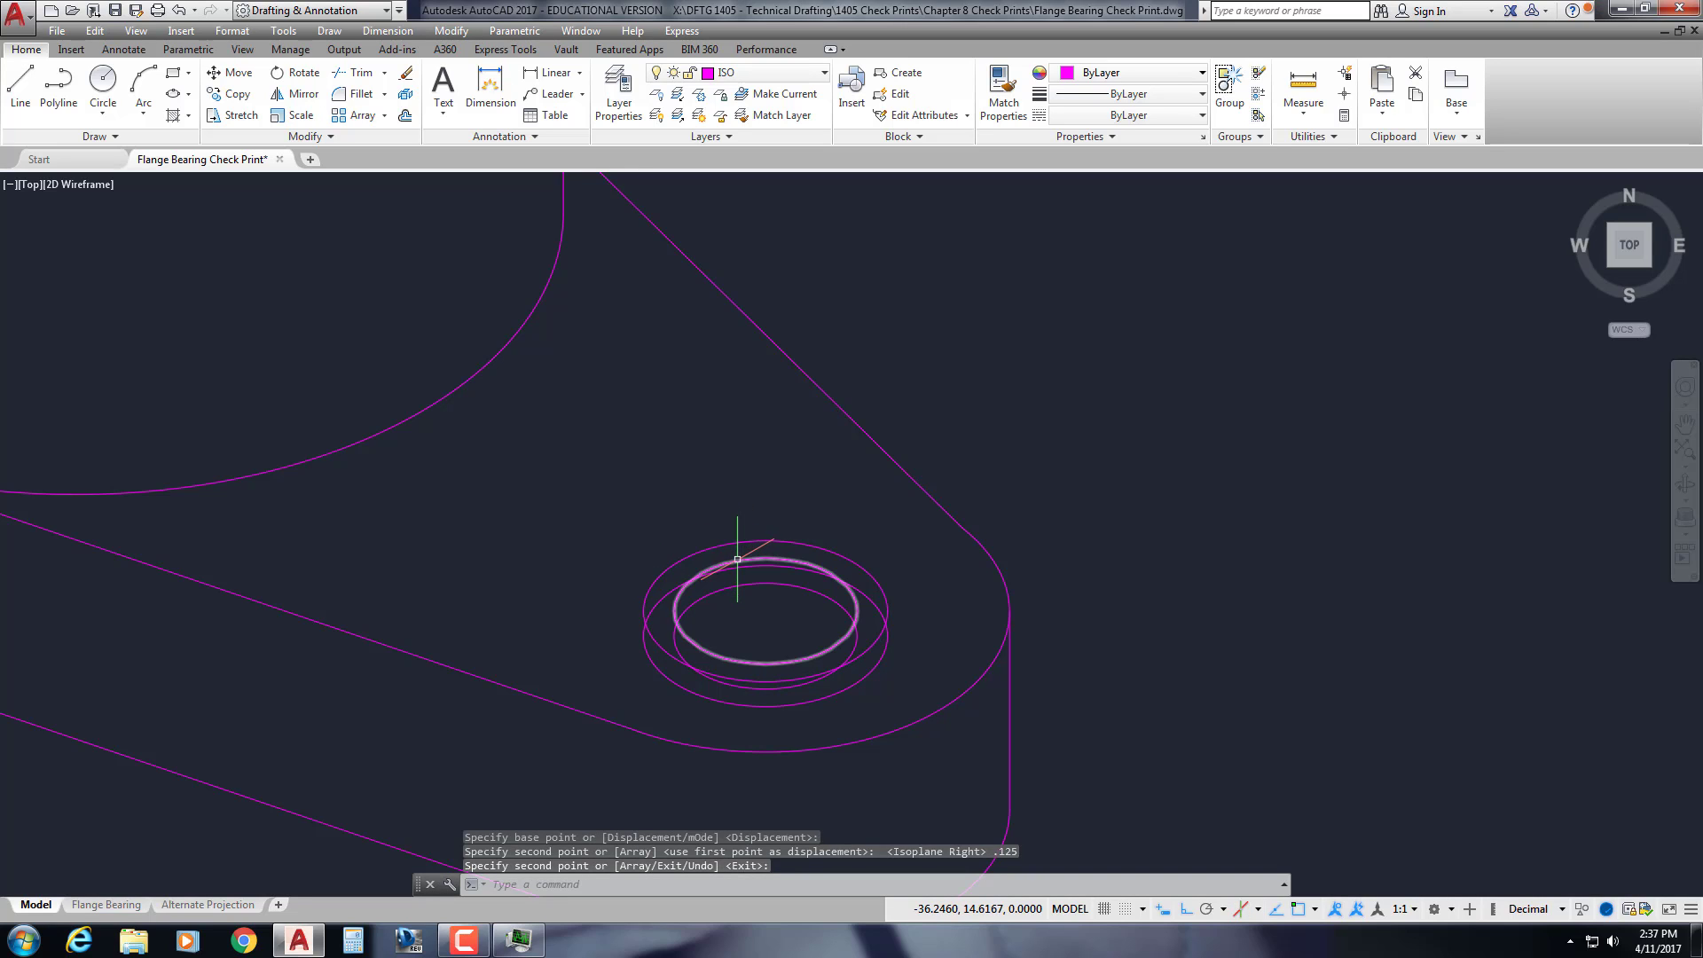
Delete the redundant middle ellipse, then start a trim and cancel it unchanged
{"action": "left_click", "coordinate": [738, 560]}
{"action": "key", "text": "Delete"}
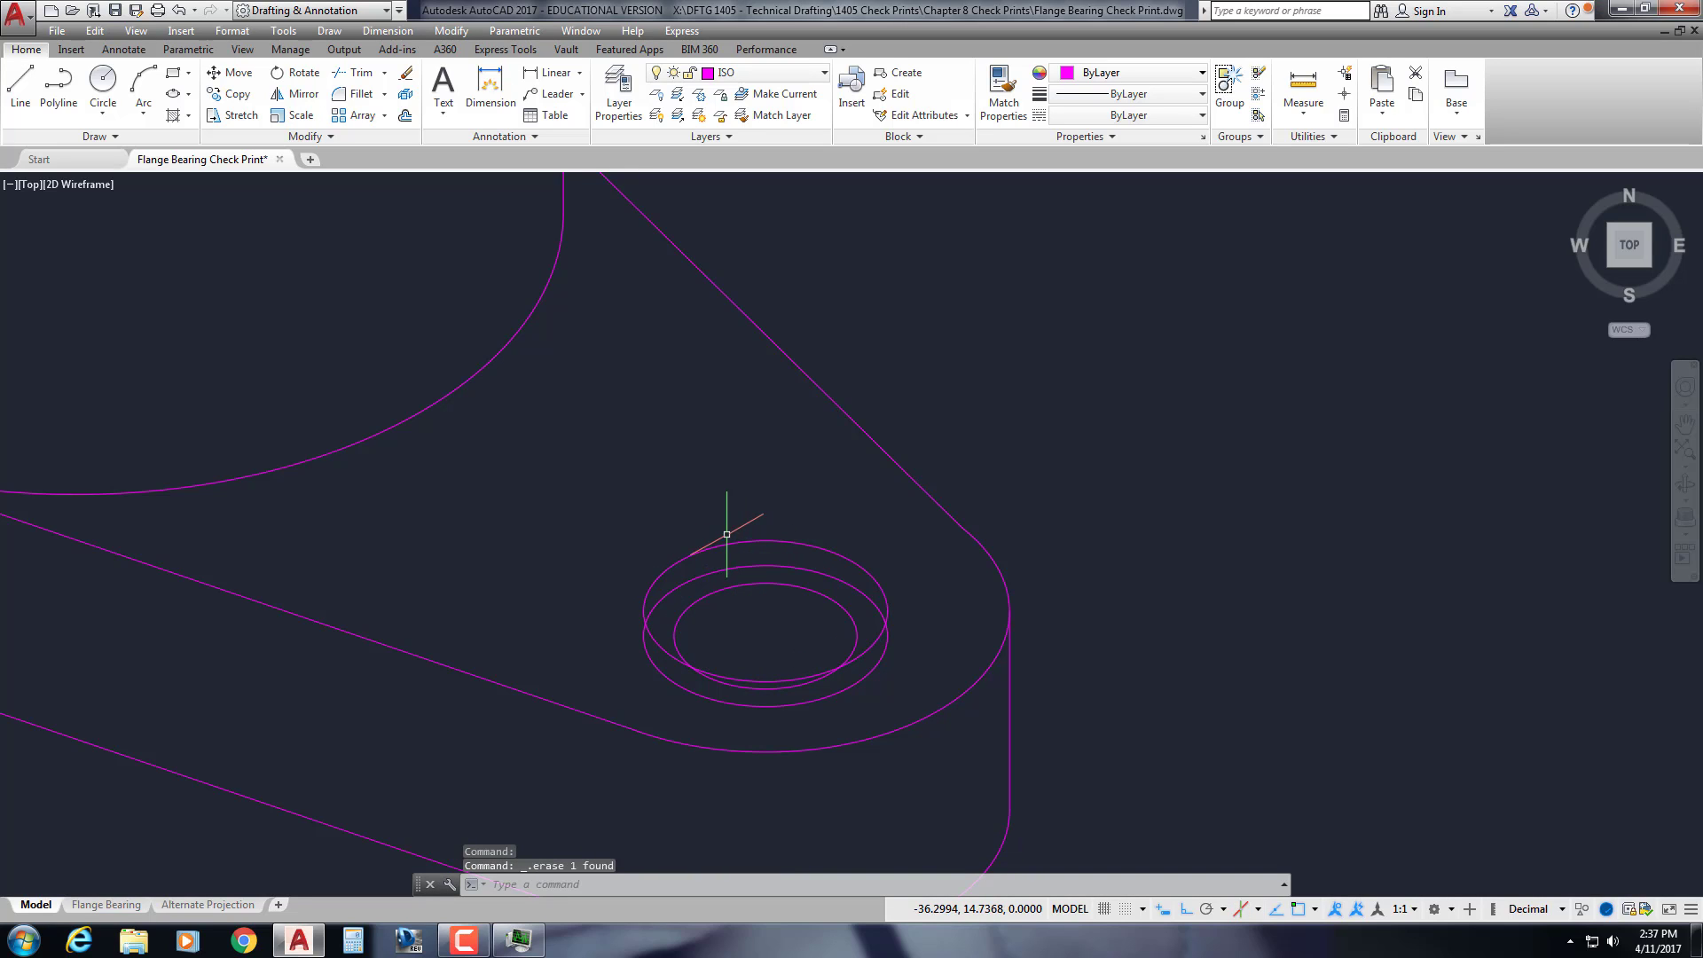
{"action": "middle_click_drag", "start_coordinate": [727, 534], "coordinate": [708, 500]}
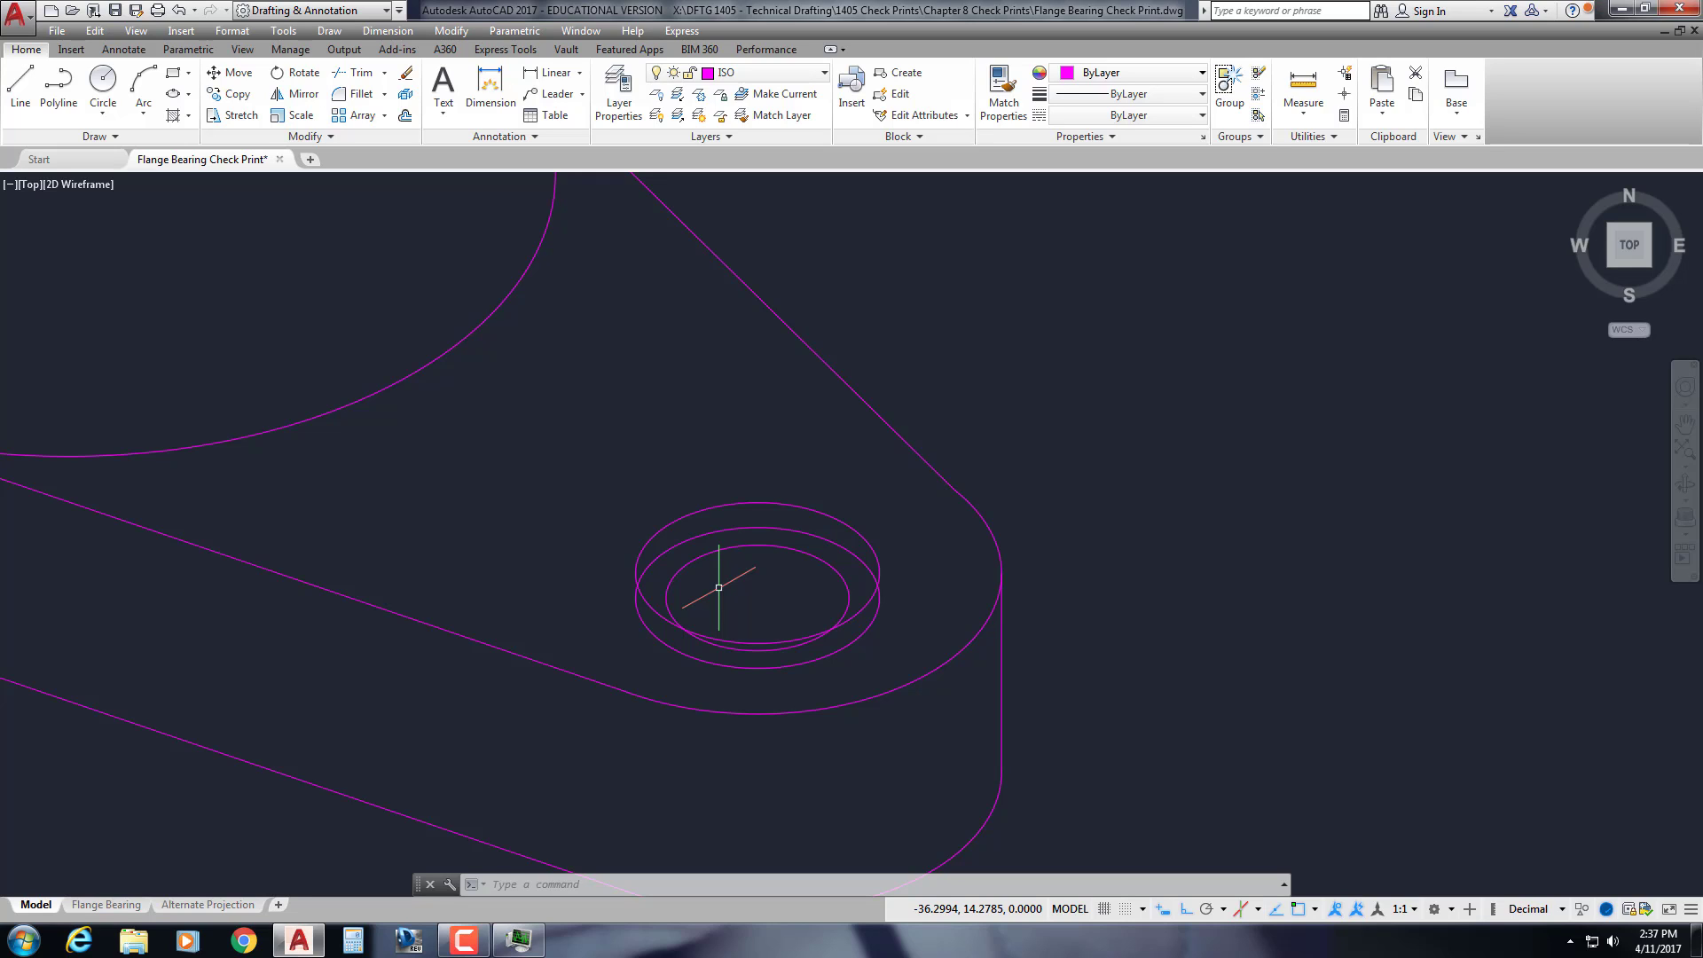
{"action": "key", "text": "Return"}
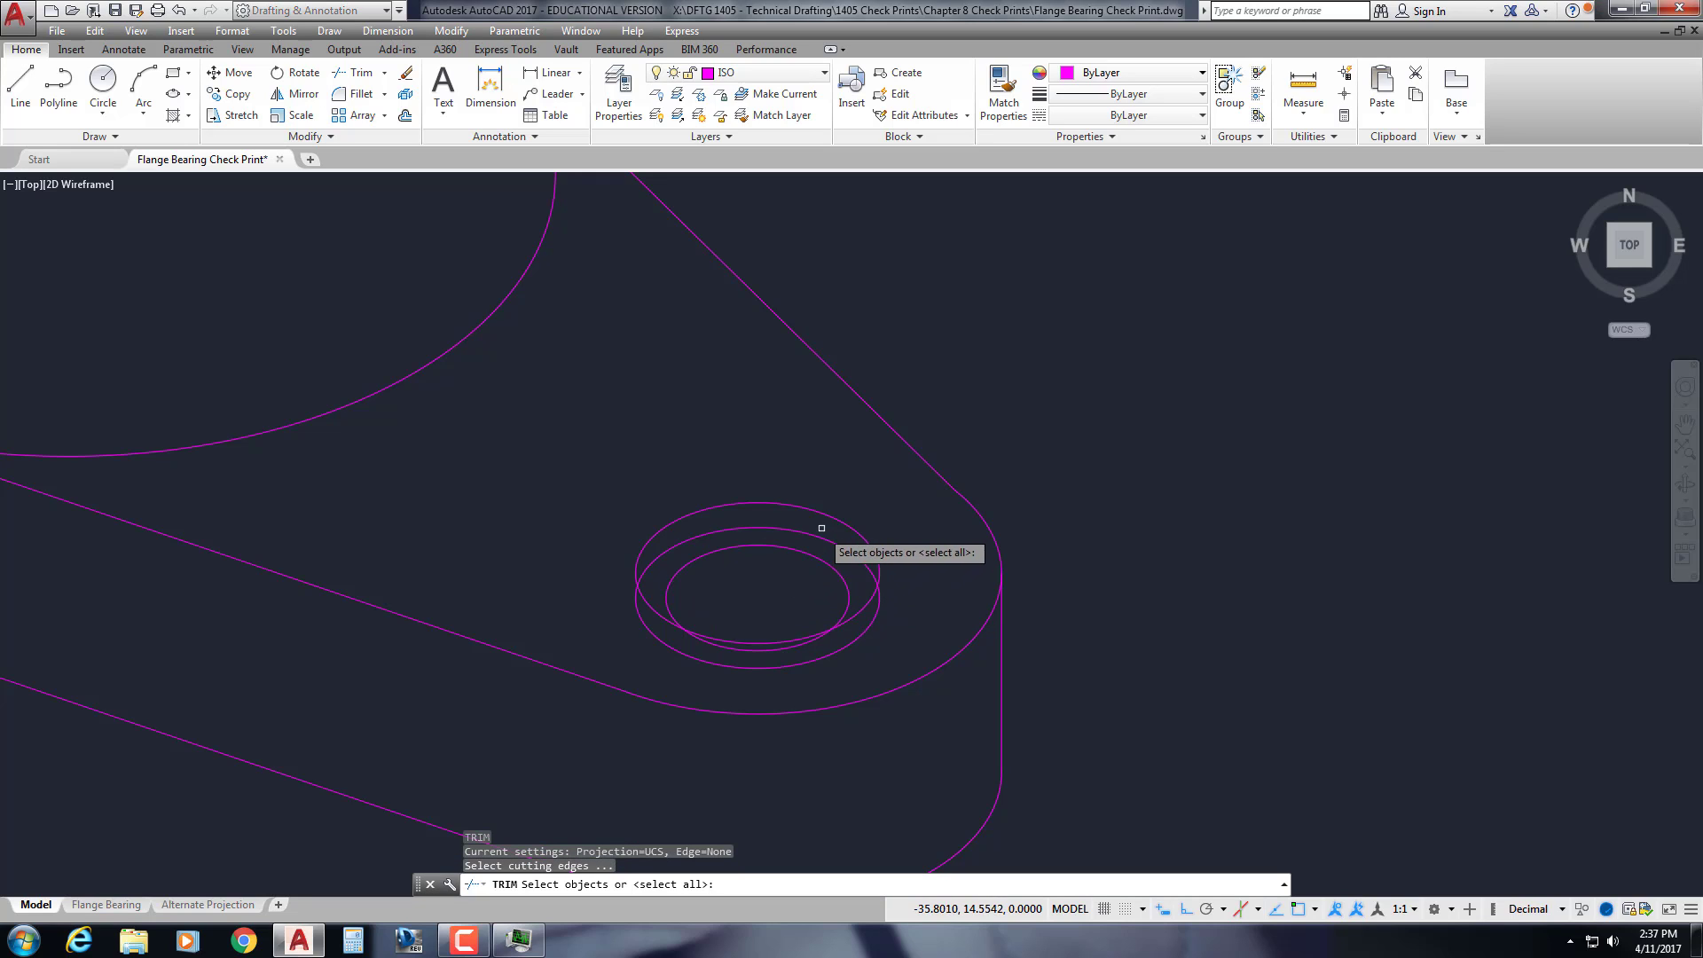
{"action": "left_click", "coordinate": [854, 605]}
{"action": "key", "text": "Return"}
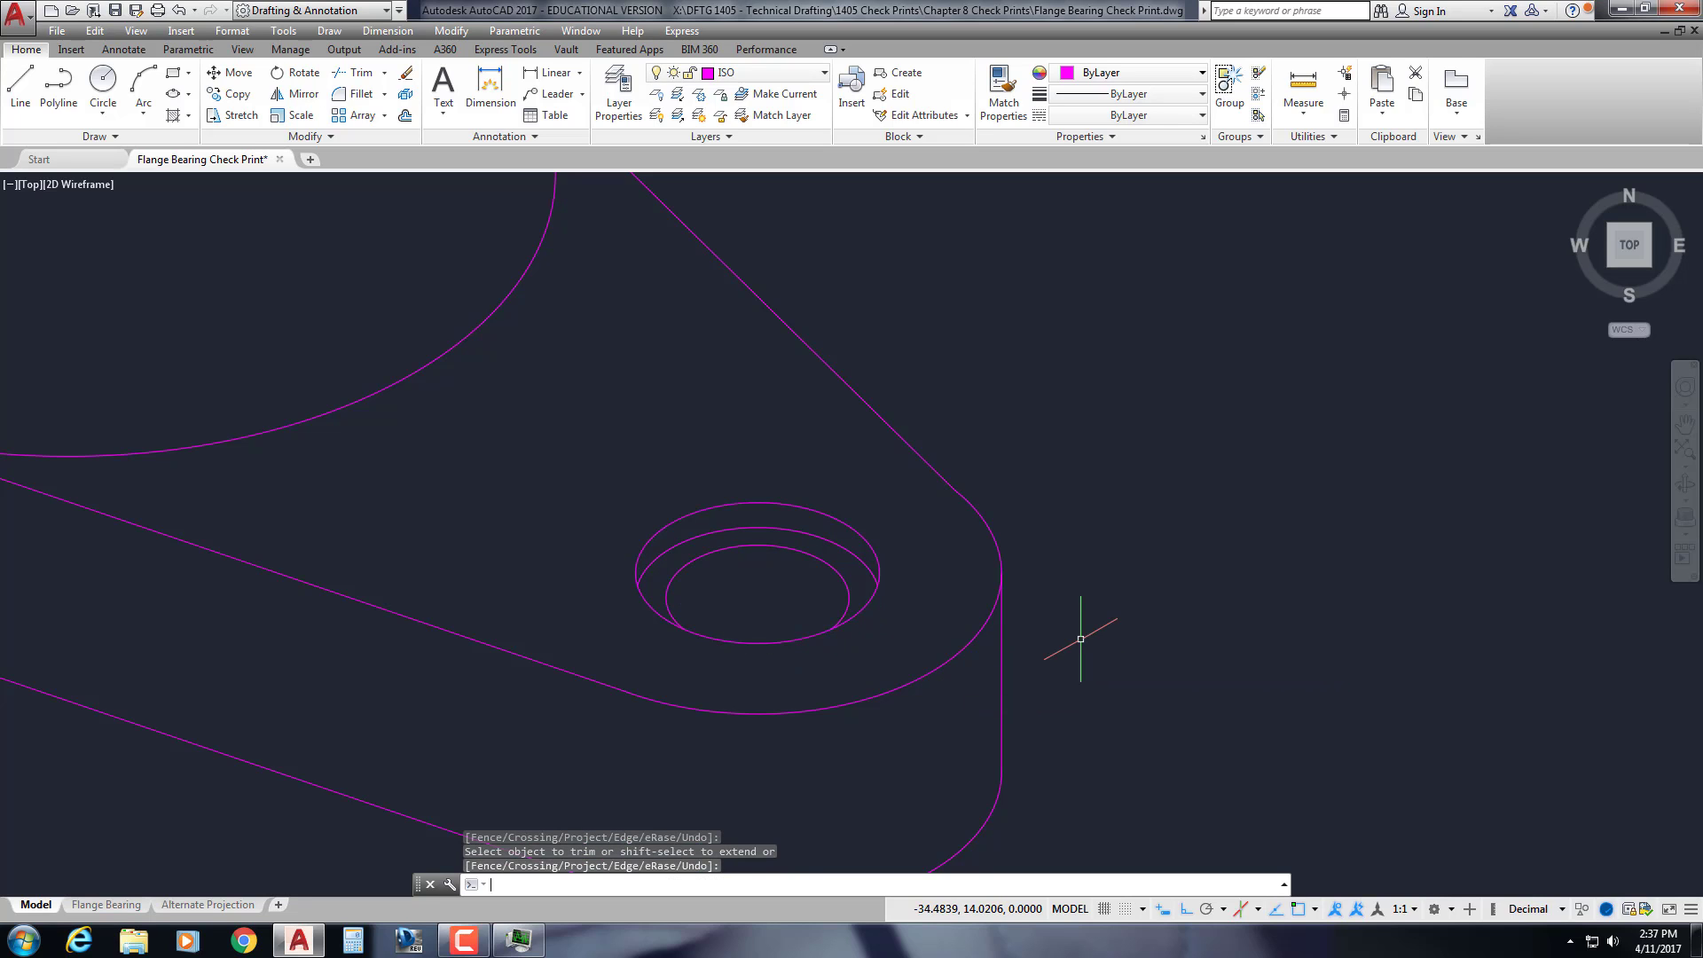
{"action": "key", "text": "Return"}
{"action": "middle_click_drag", "start_coordinate": [1083, 627], "coordinate": [1229, 624]}
{"action": "scroll", "coordinate": [878, 600], "scroll_direction": "down", "scroll_amount": 3}
{"action": "scroll", "coordinate": [981, 602], "scroll_direction": "up", "scroll_amount": 1}
Copy the three-ellipse counterbored hole from the right tab onto the left flange tab
{"action": "type", "text": "co"}
{"action": "key", "text": "Return"}
{"action": "left_click", "coordinate": [1047, 609]}
{"action": "left_click", "coordinate": [987, 545]}
{"action": "key", "text": "Return"}
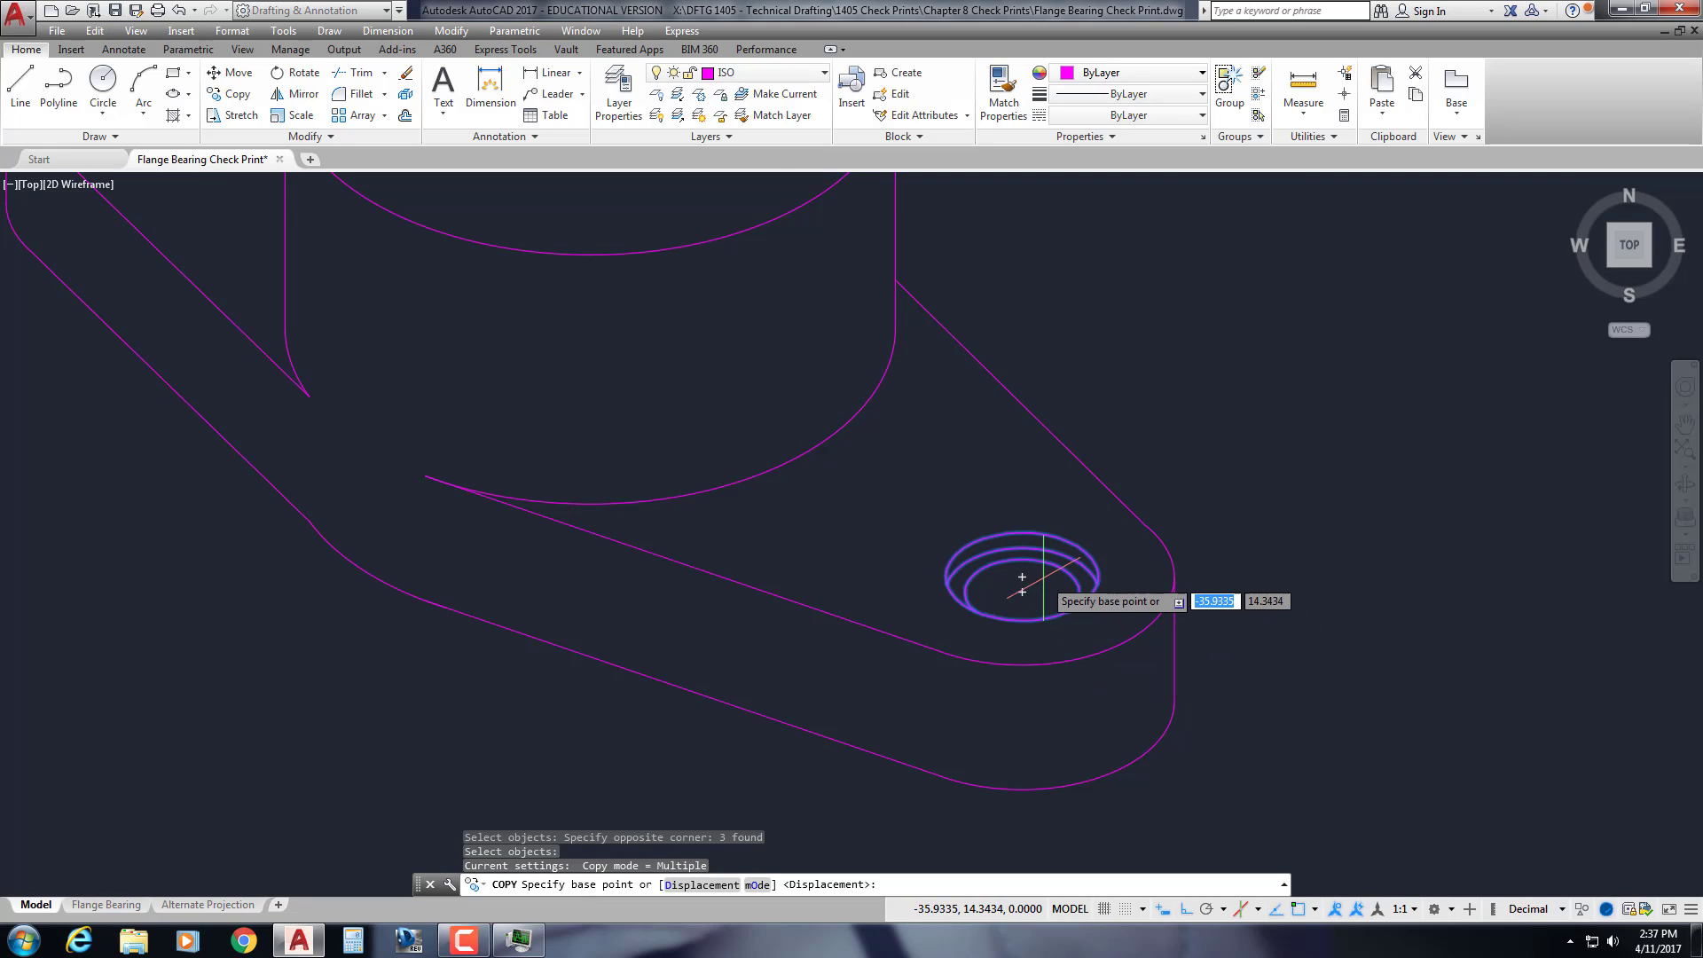
{"action": "left_click", "coordinate": [1022, 577]}
{"action": "scroll", "coordinate": [888, 550], "scroll_direction": "down", "scroll_amount": 5}
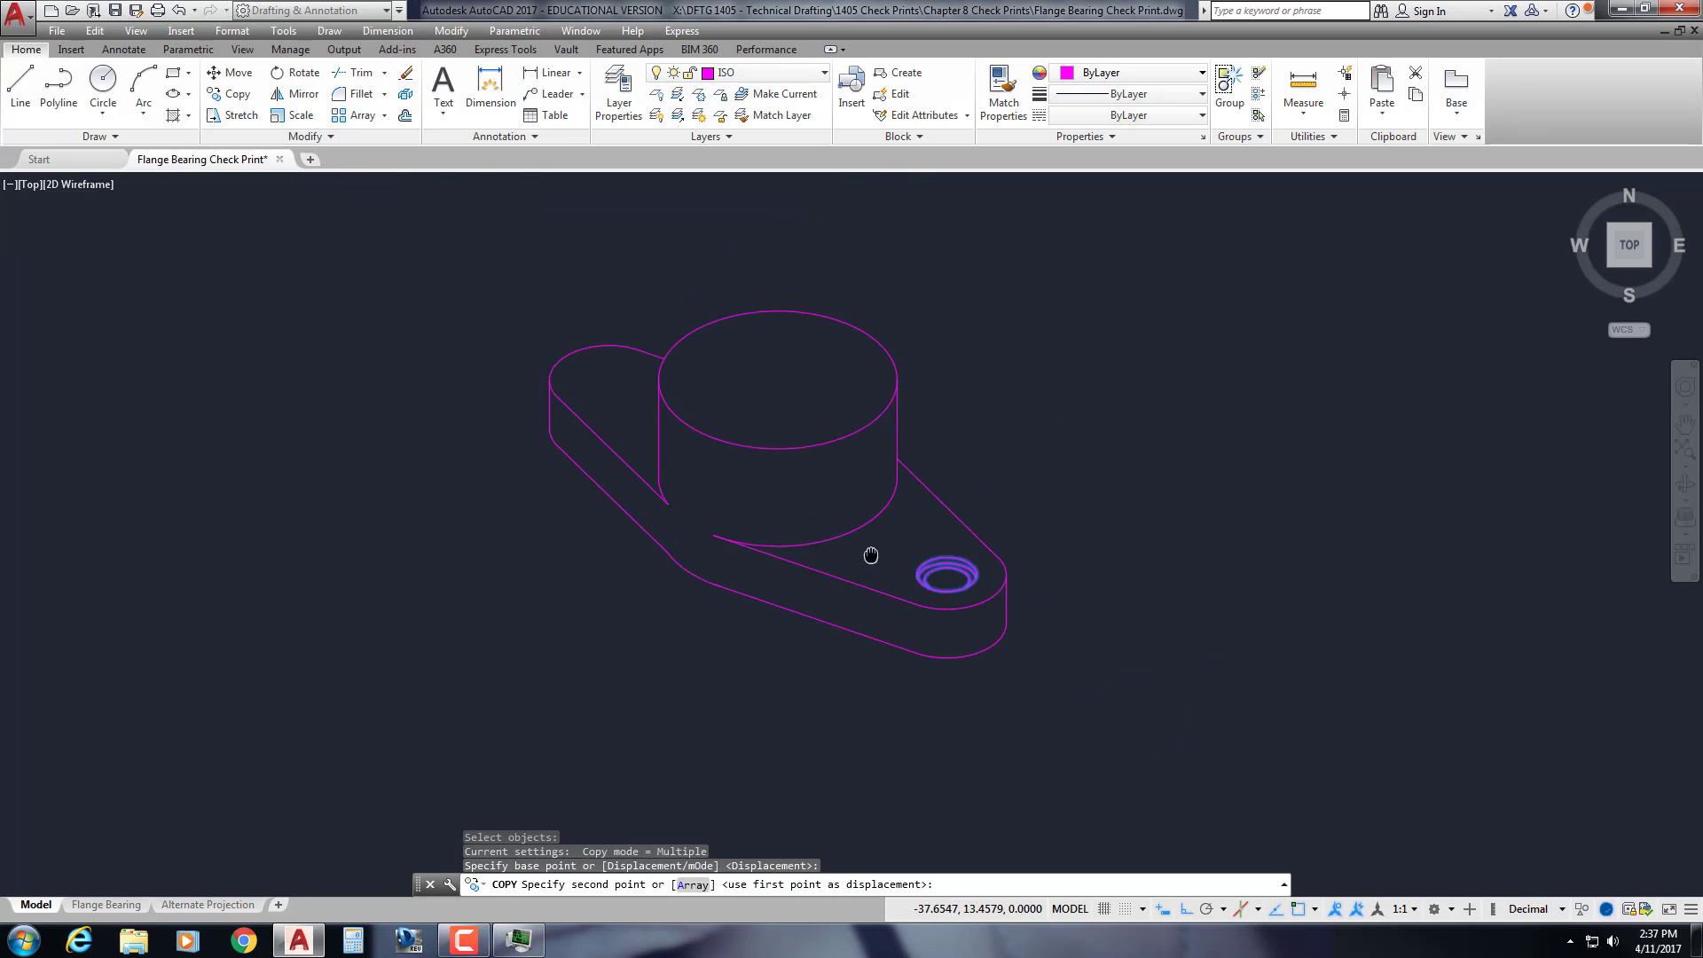
{"action": "key", "text": "F5"}
{"action": "left_click", "coordinate": [736, 480]}
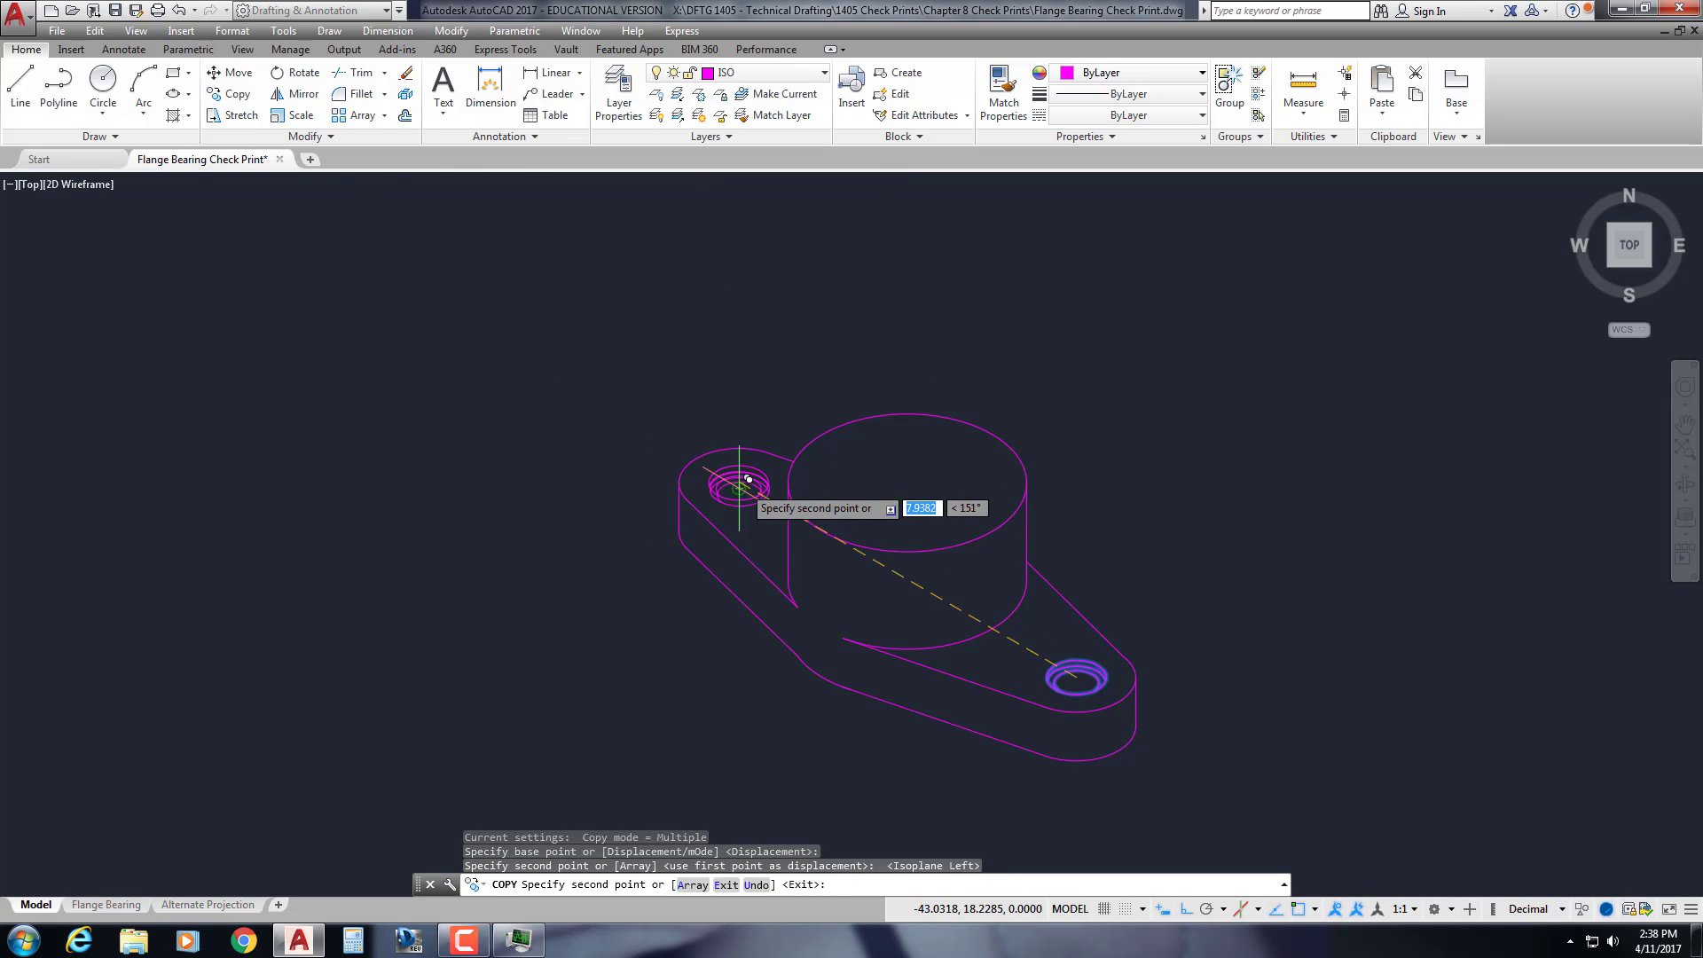
{"action": "key", "text": "Escape"}
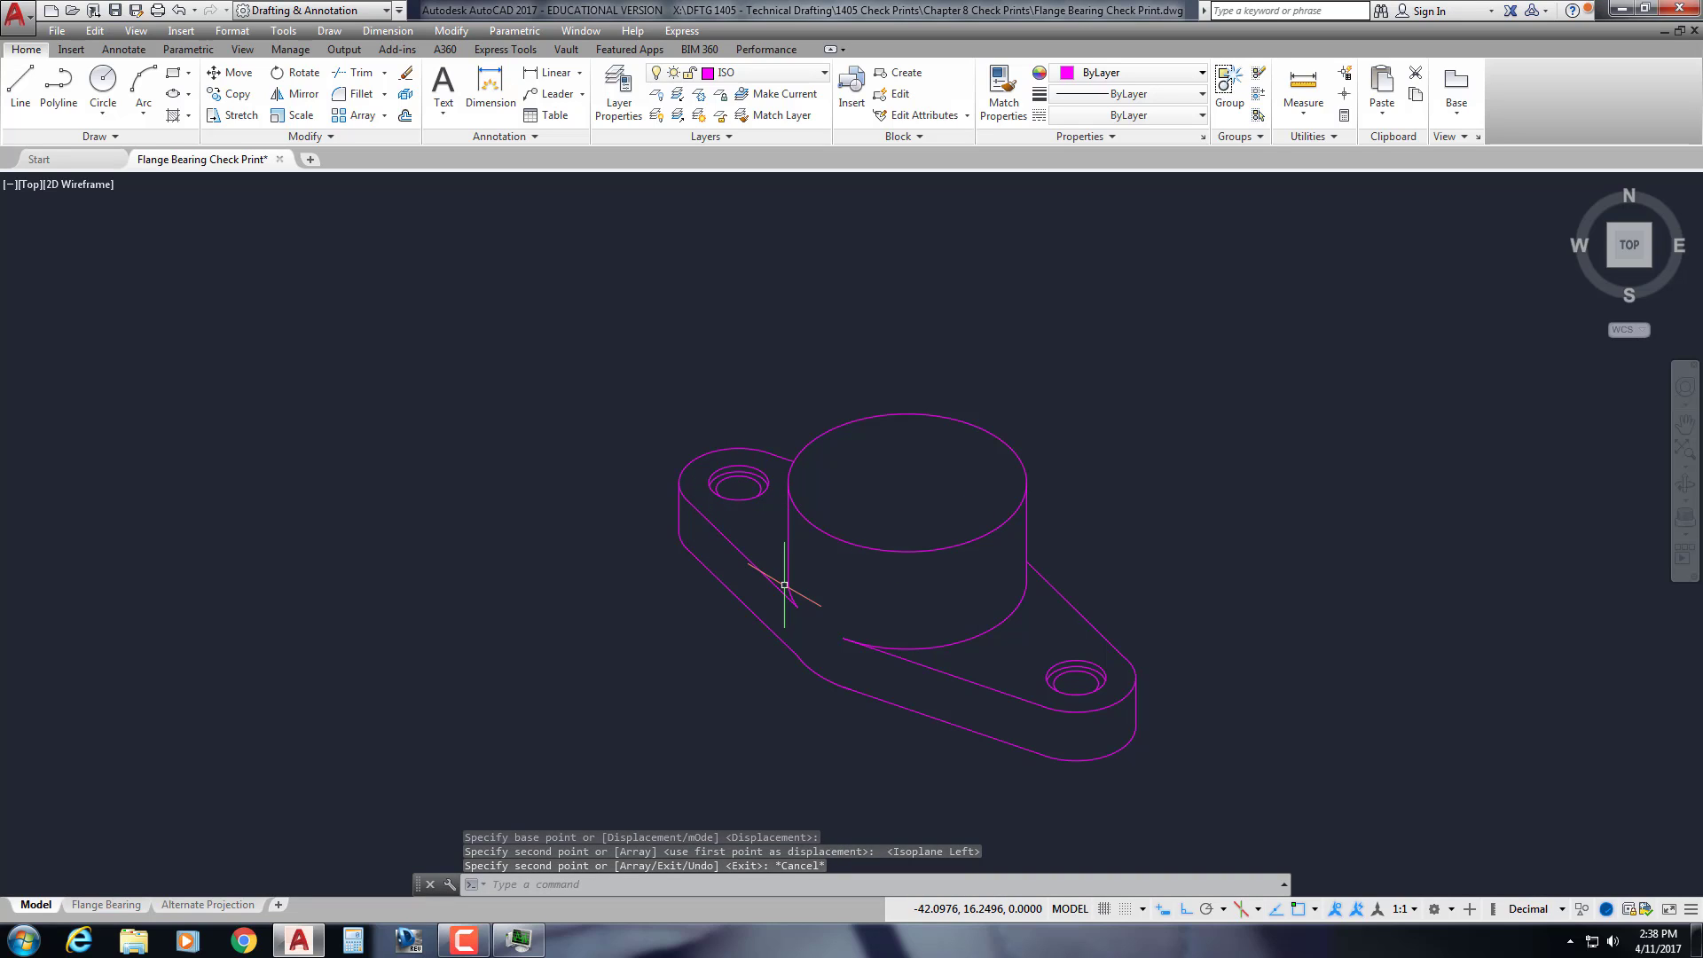
{"action": "middle_click_drag", "start_coordinate": [981, 598], "coordinate": [812, 597]}
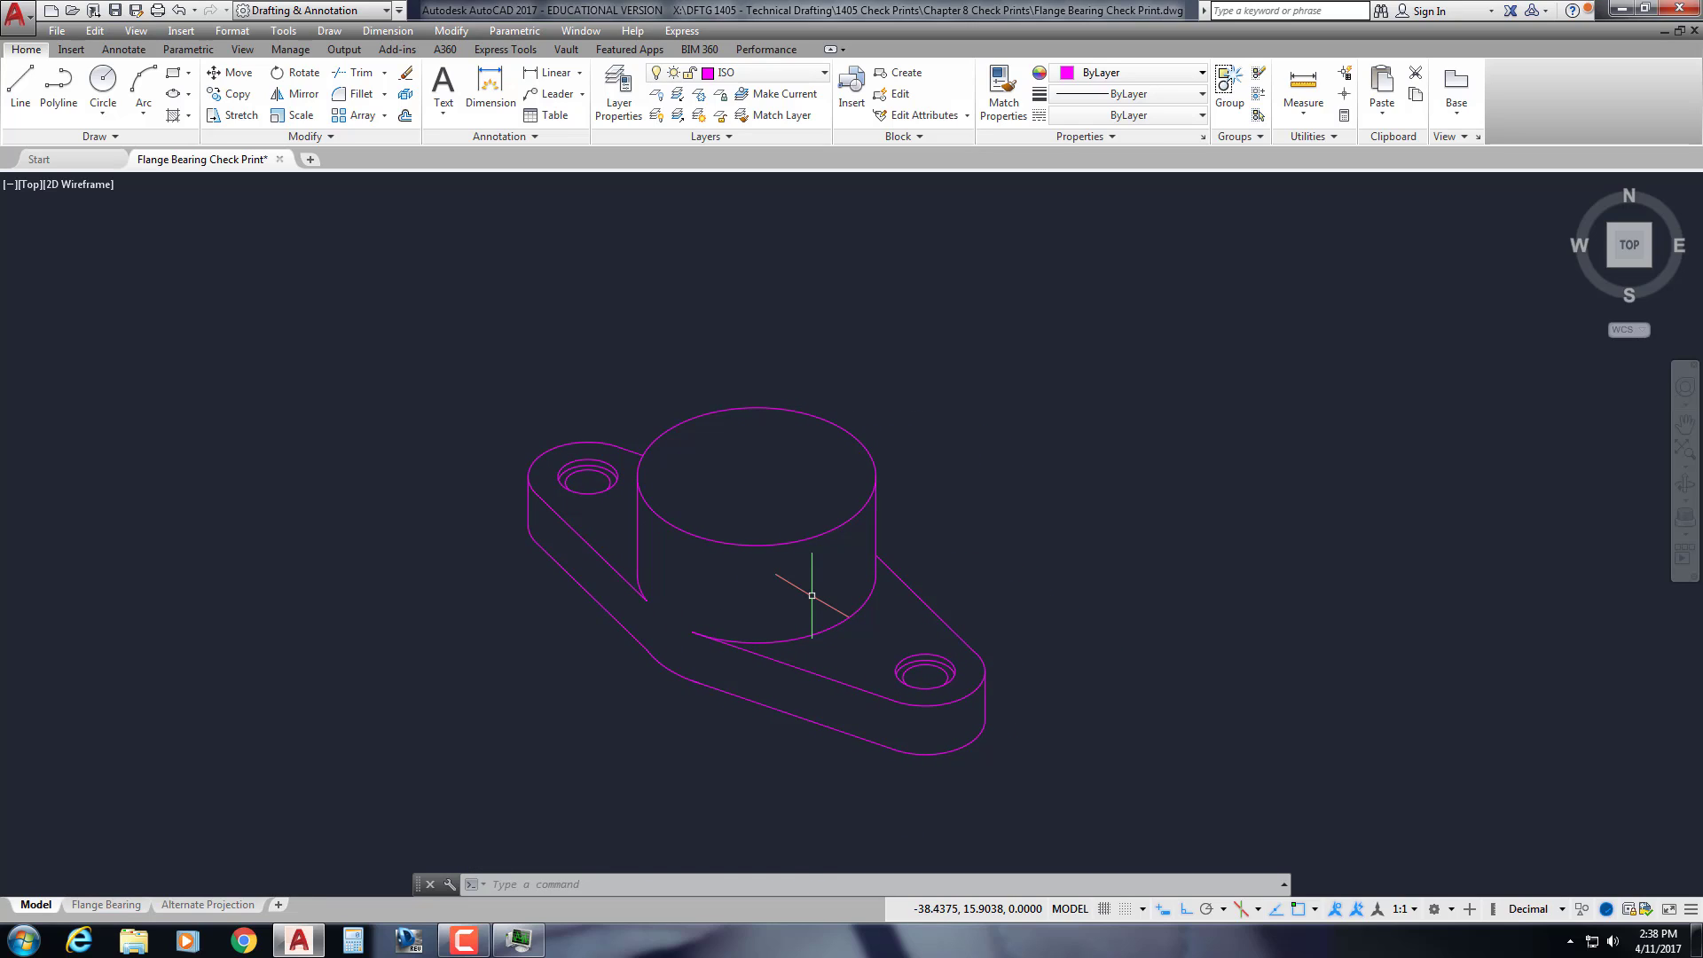
Draw a 1.50 diameter isocircle centred on the cylinder top in the Top isoplane
{"action": "scroll", "coordinate": [931, 577], "scroll_direction": "down", "scroll_amount": 4}
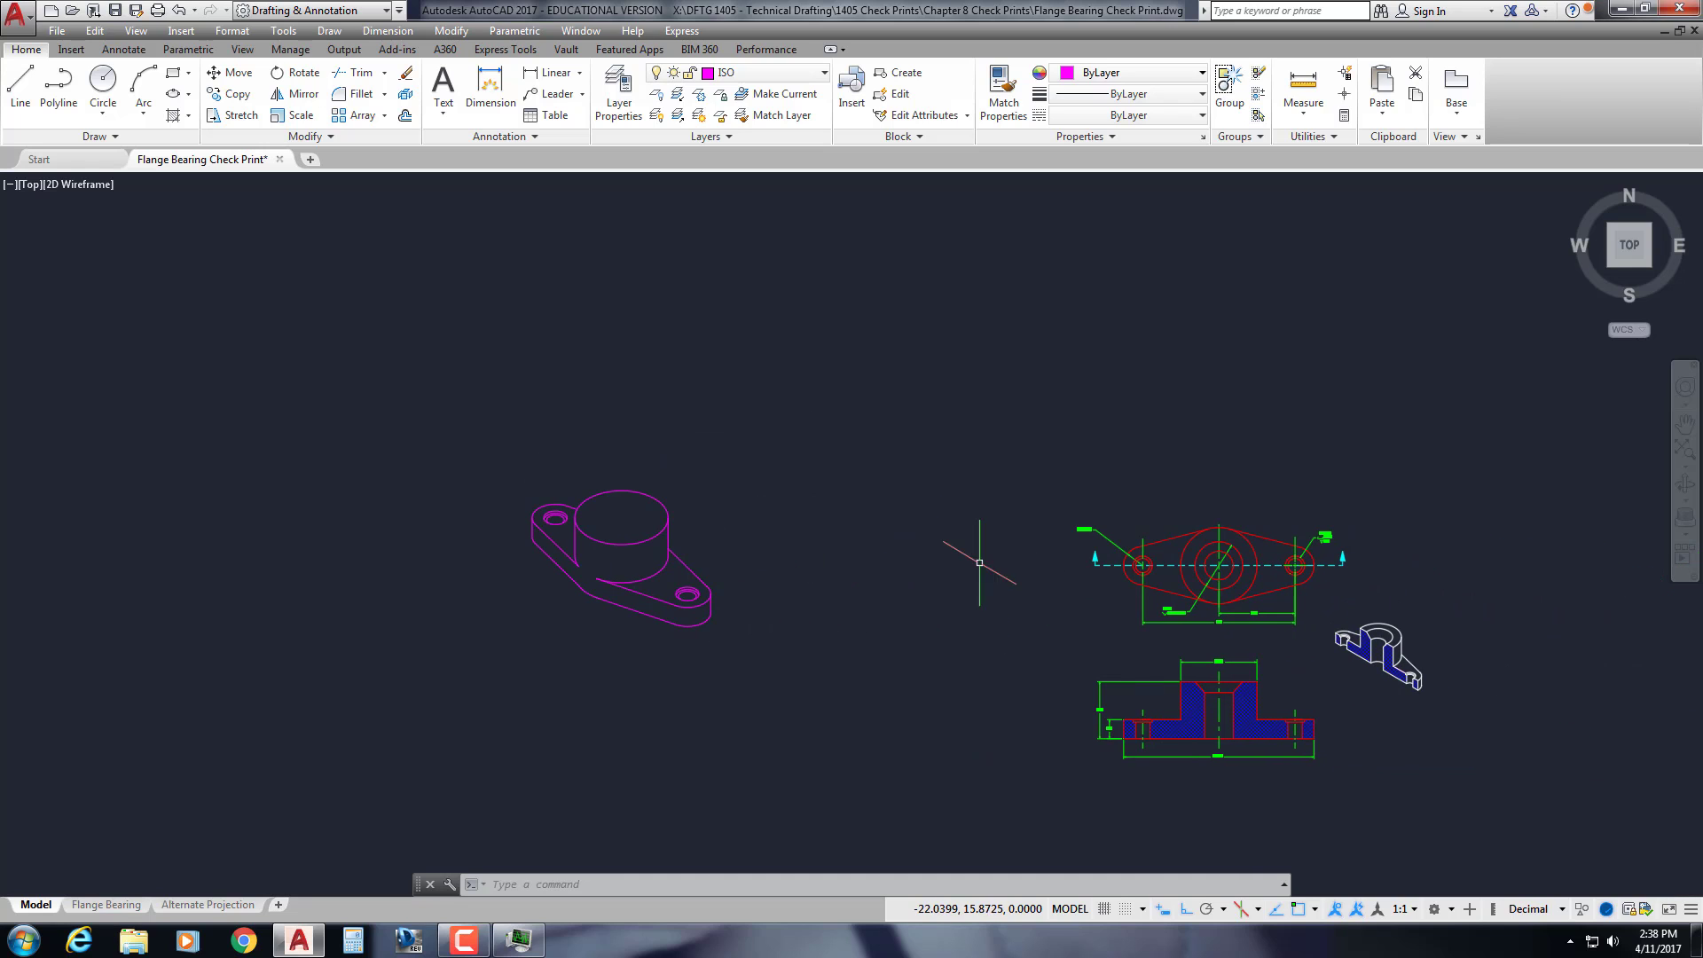
{"action": "scroll", "coordinate": [1166, 670], "scroll_direction": "up", "scroll_amount": 4}
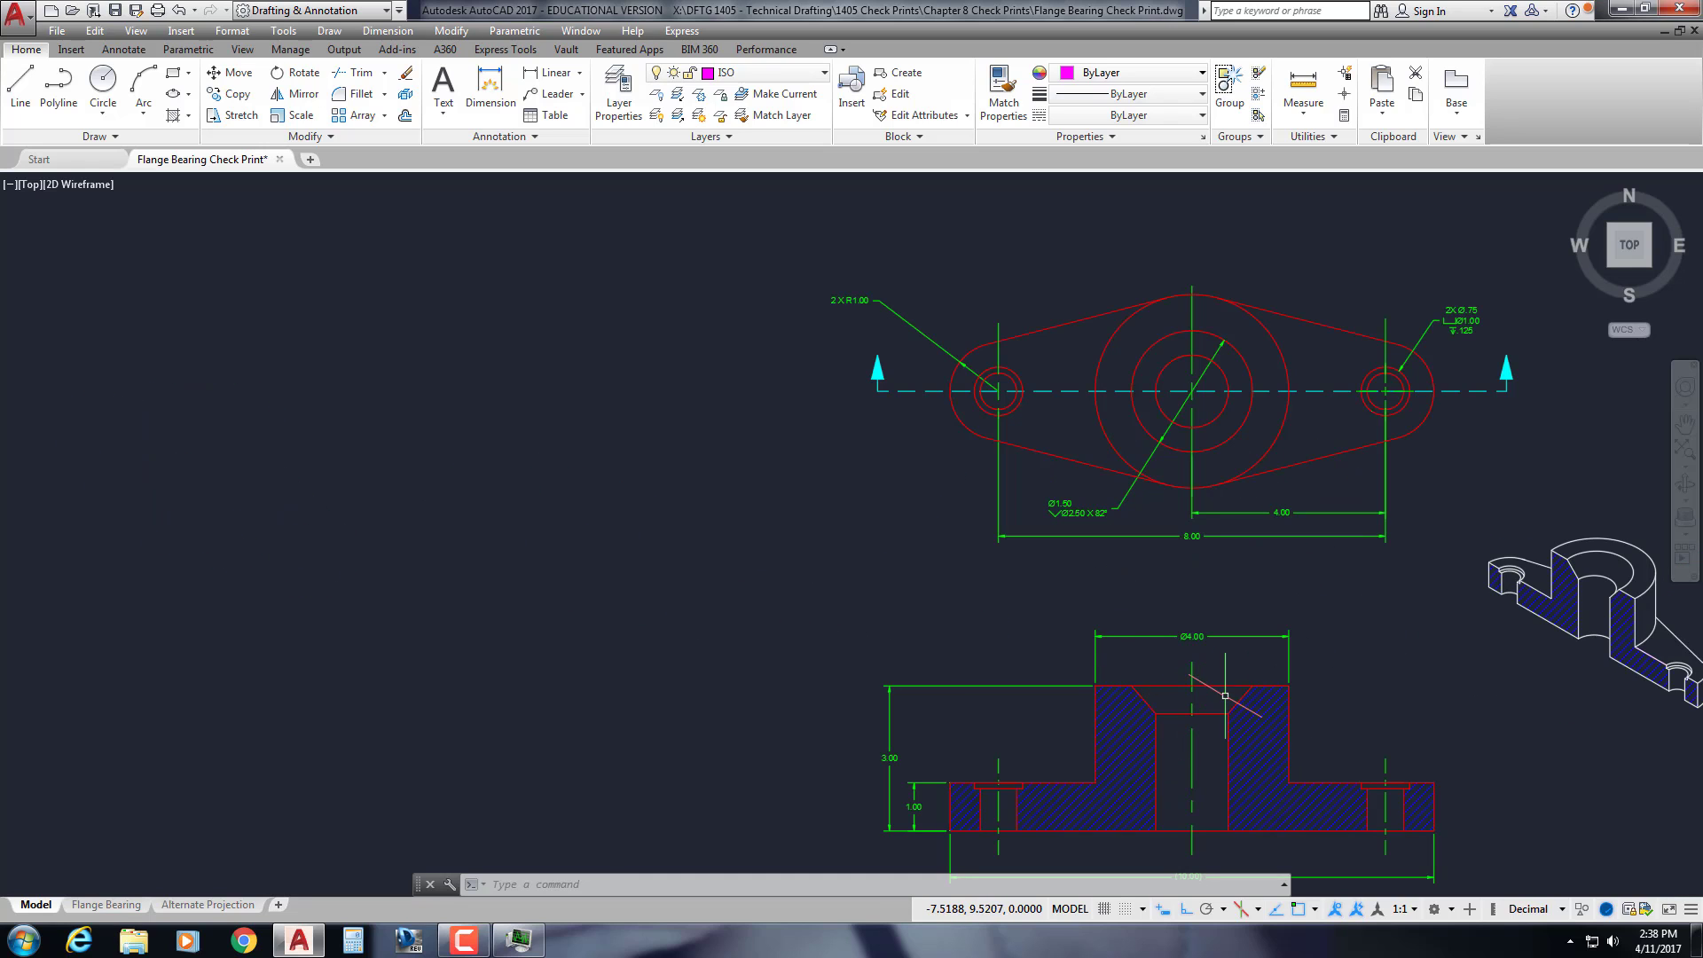
{"action": "middle_click_drag", "start_coordinate": [1161, 652], "coordinate": [1118, 668]}
{"action": "scroll", "coordinate": [1118, 581], "scroll_direction": "up", "scroll_amount": 2}
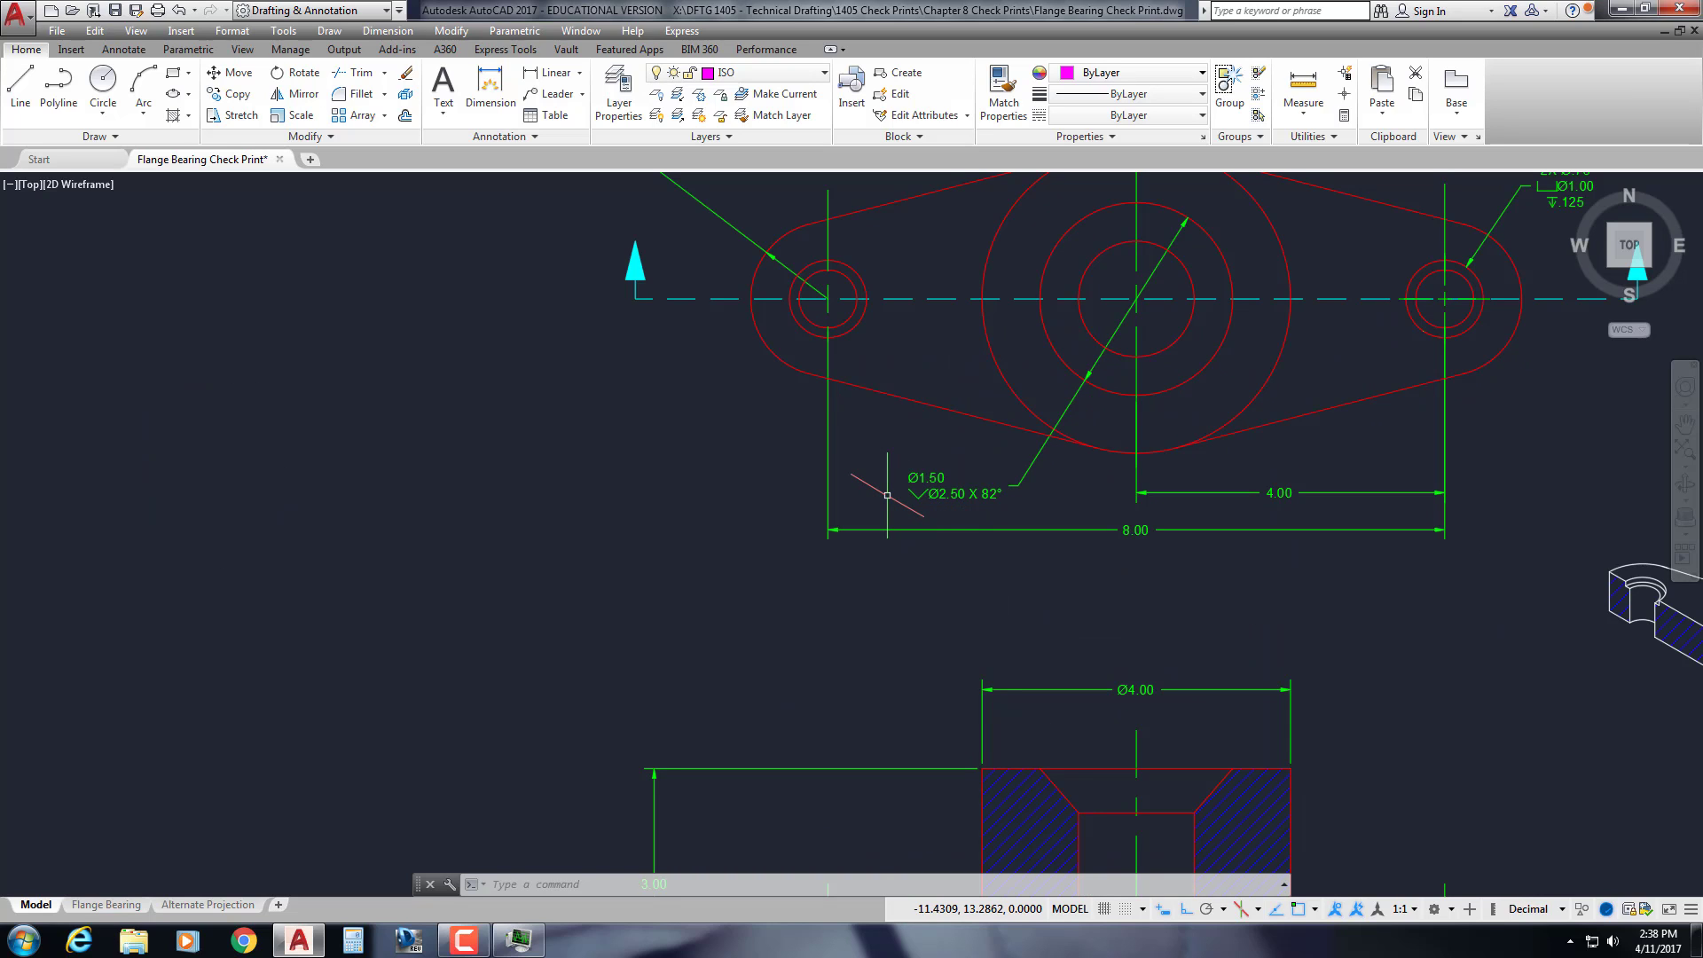
{"action": "scroll", "coordinate": [666, 505], "scroll_direction": "down", "scroll_amount": 2}
{"action": "scroll", "coordinate": [666, 505], "scroll_direction": "down", "scroll_amount": 5}
{"action": "middle_click_drag", "start_coordinate": [590, 509], "coordinate": [894, 528]}
{"action": "scroll", "coordinate": [664, 502], "scroll_direction": "up", "scroll_amount": 6}
{"action": "middle_click_drag", "start_coordinate": [657, 487], "coordinate": [683, 555]}
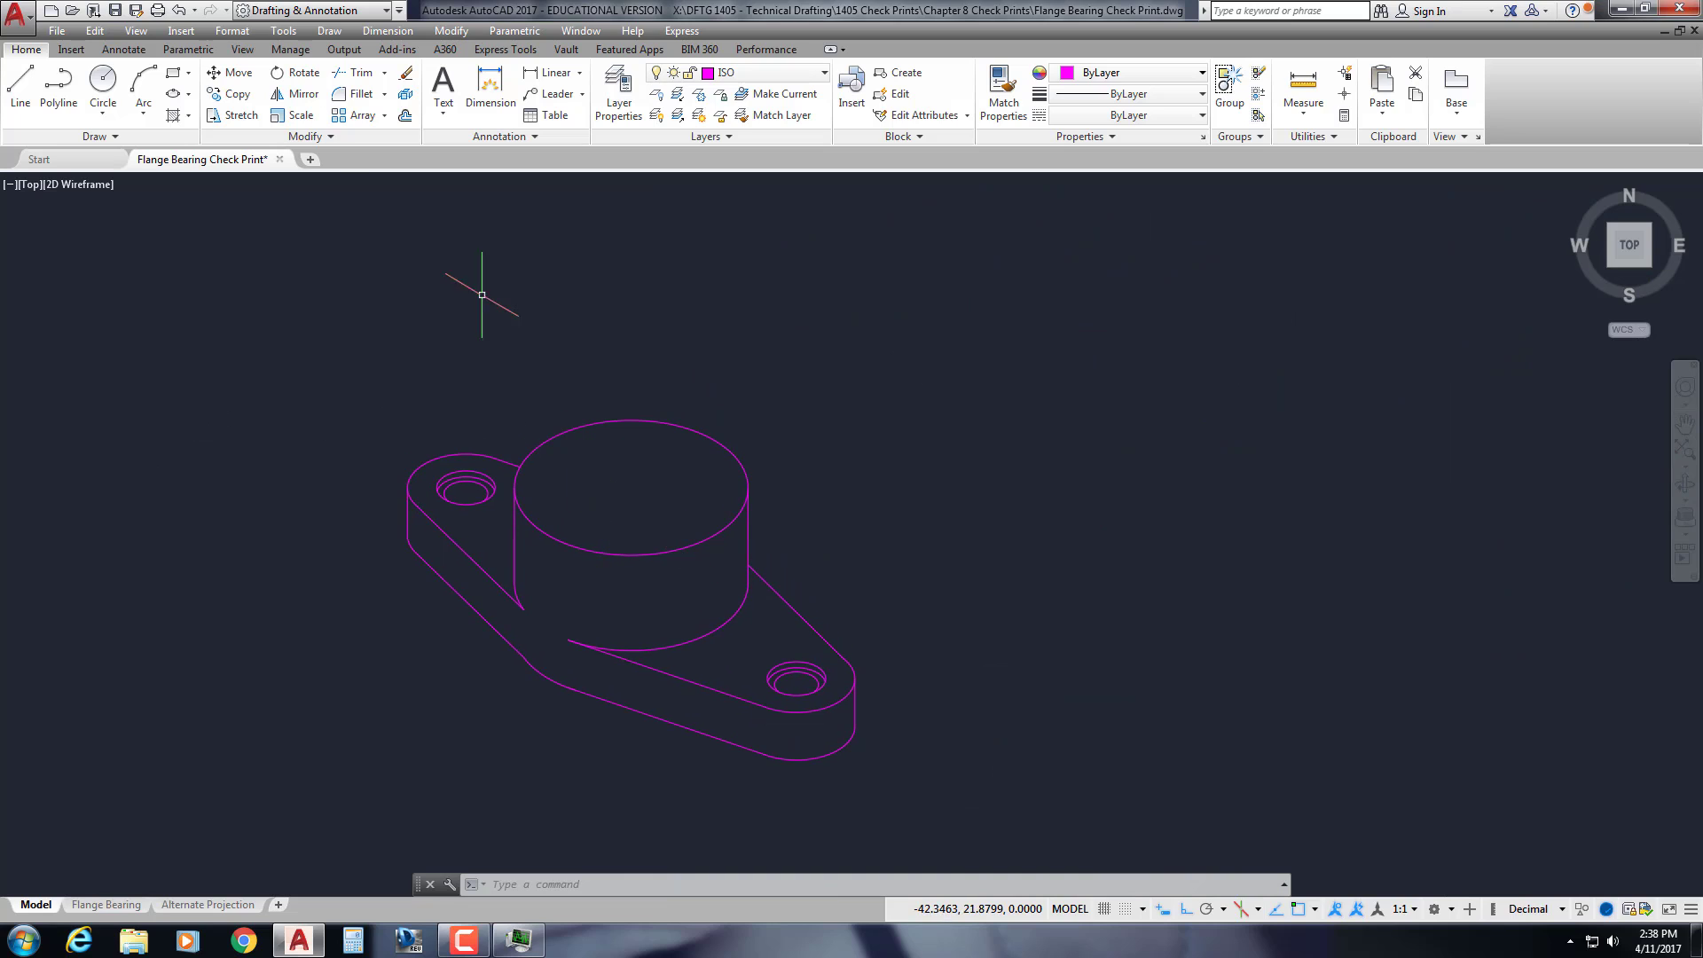
{"action": "left_click", "coordinate": [175, 97]}
{"action": "type", "text": "i"}
{"action": "key", "text": "Return"}
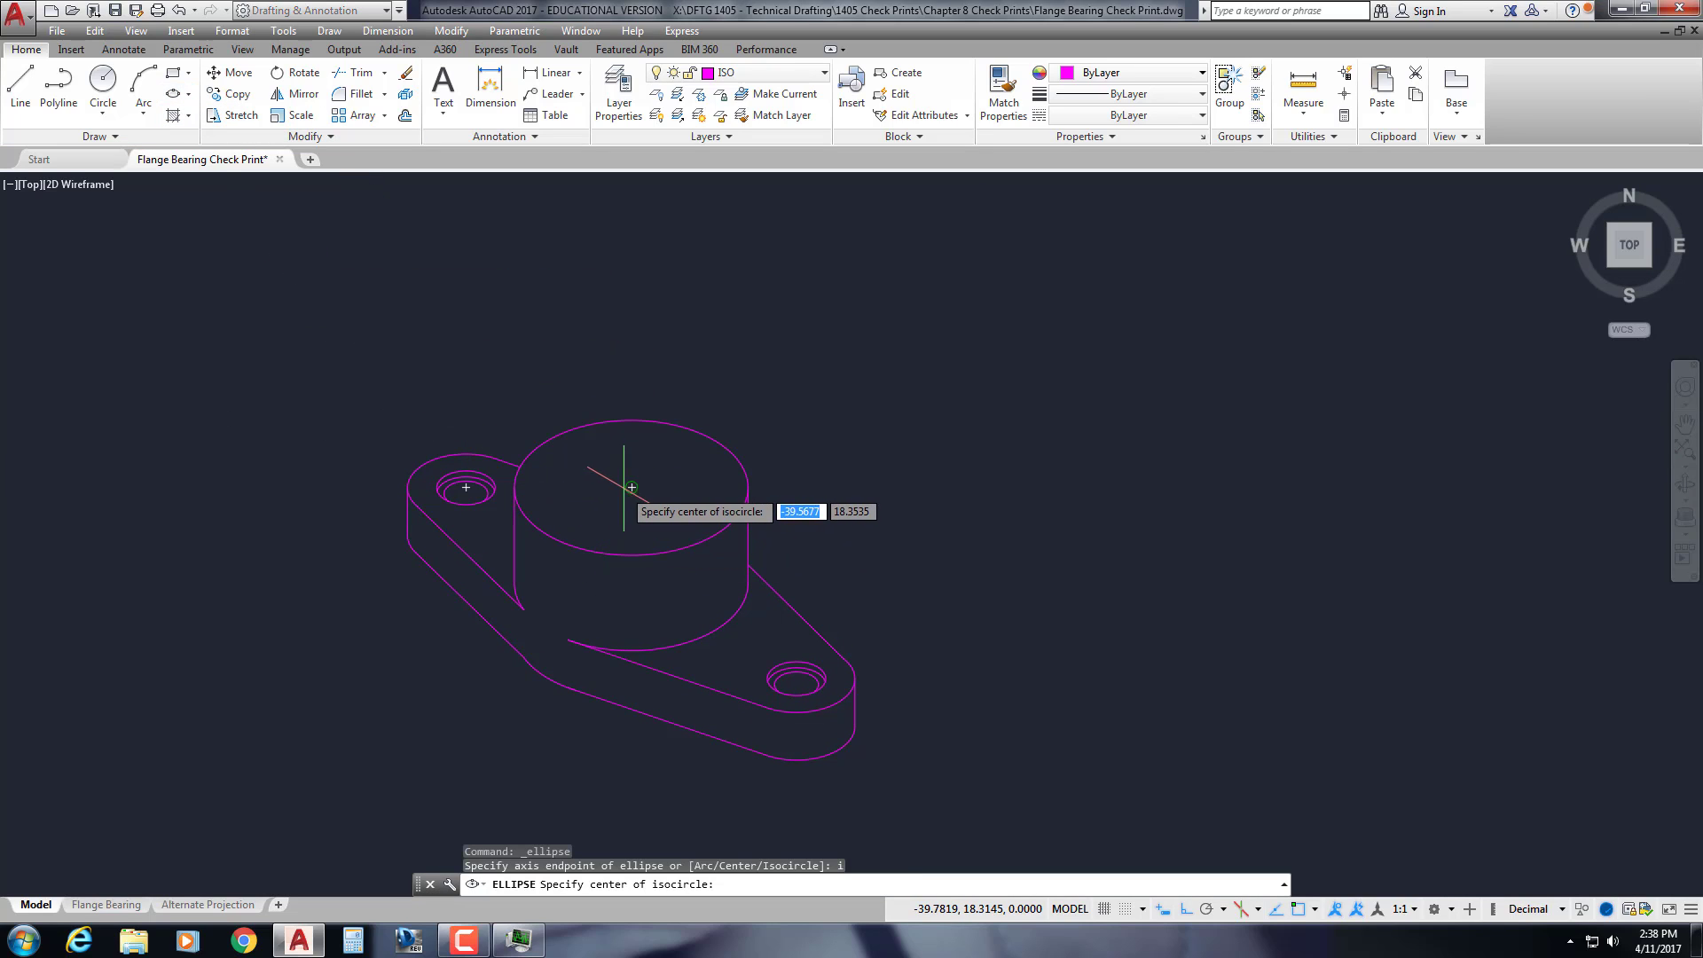
{"action": "left_click", "coordinate": [632, 487]}
{"action": "key", "text": "F5"}
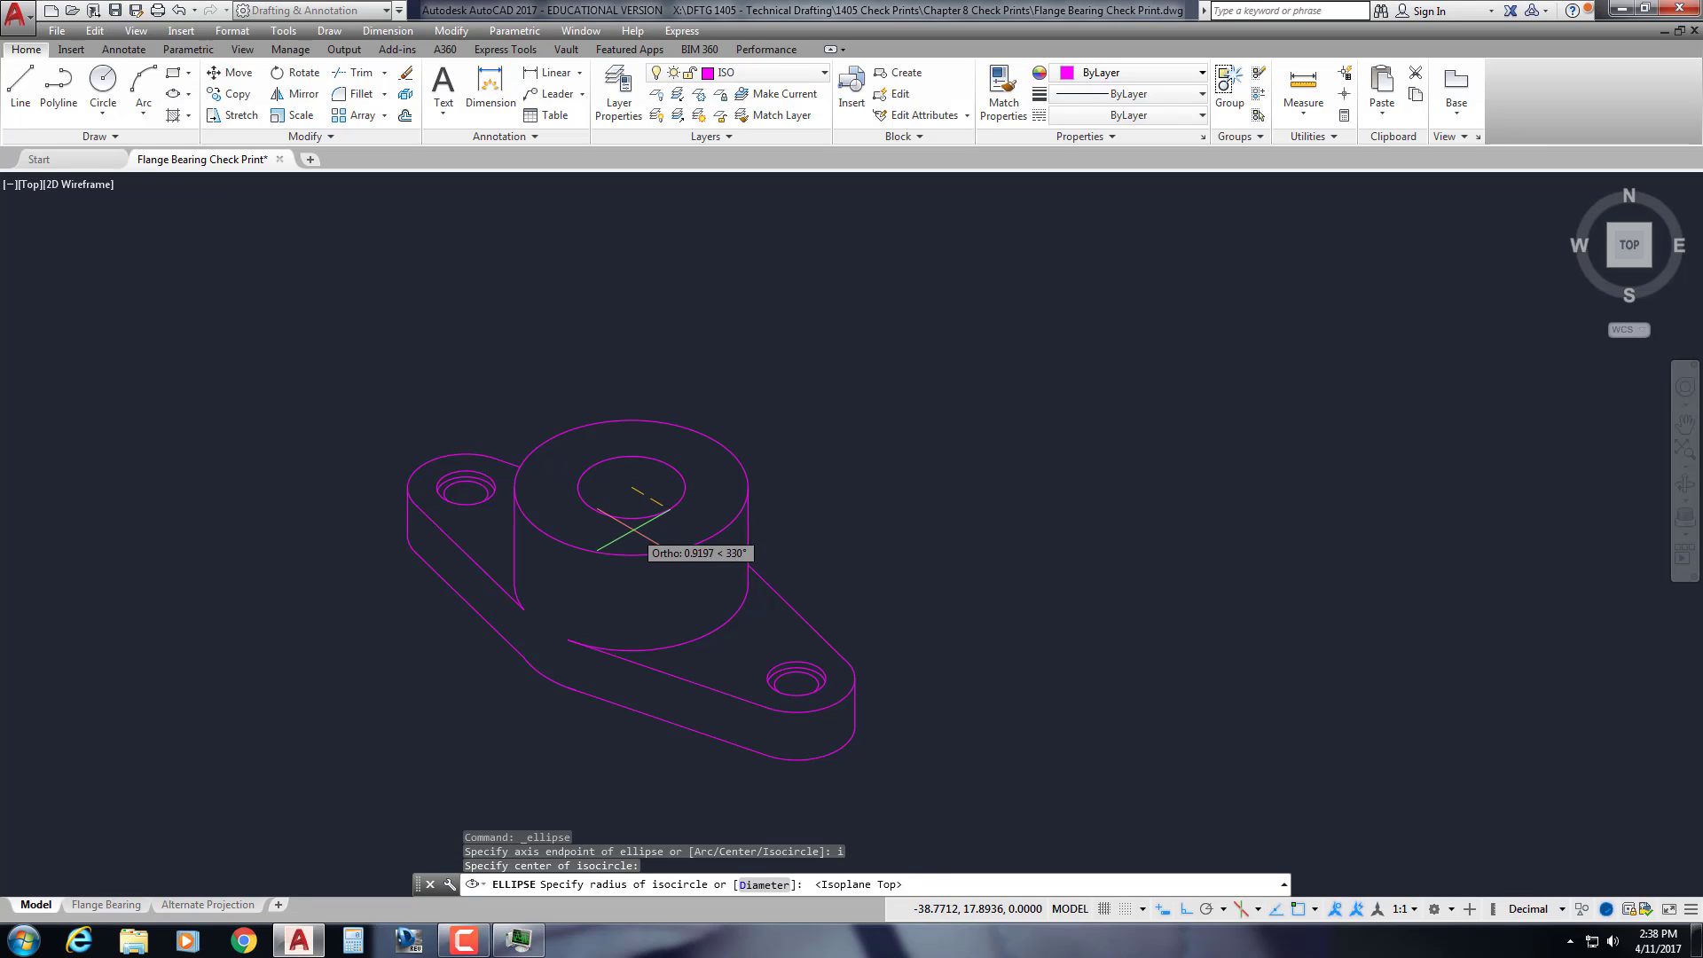
{"action": "type", "text": "d"}
{"action": "key", "text": "Return"}
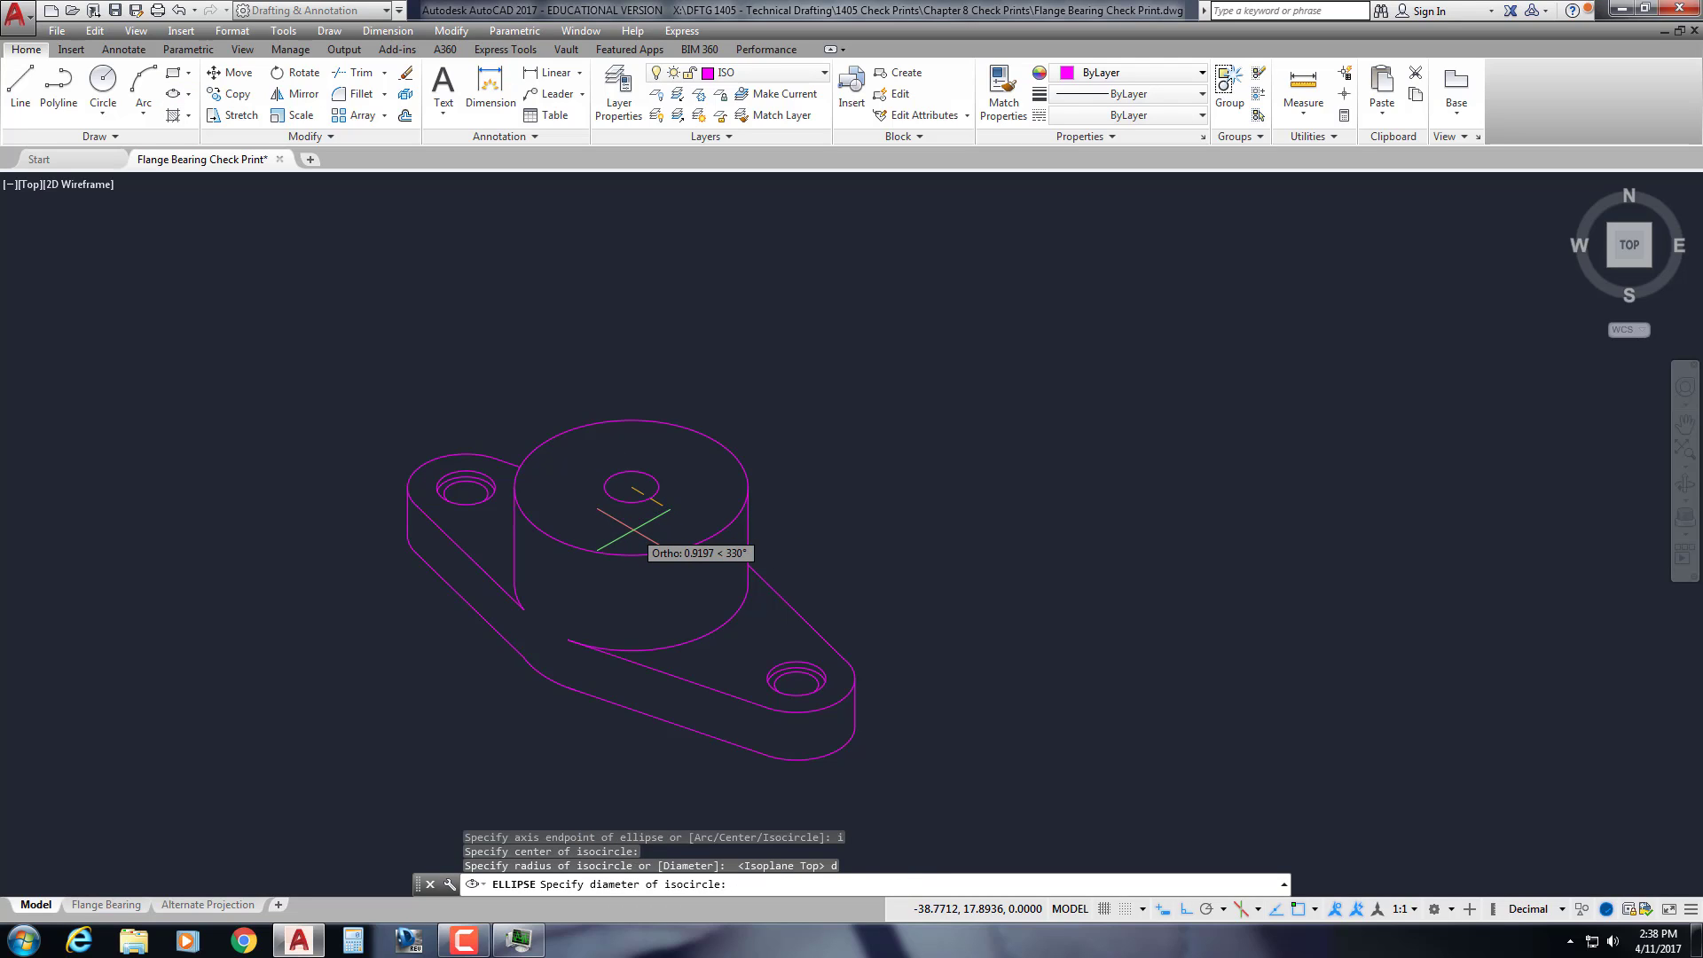
{"action": "type", "text": "1.50"}
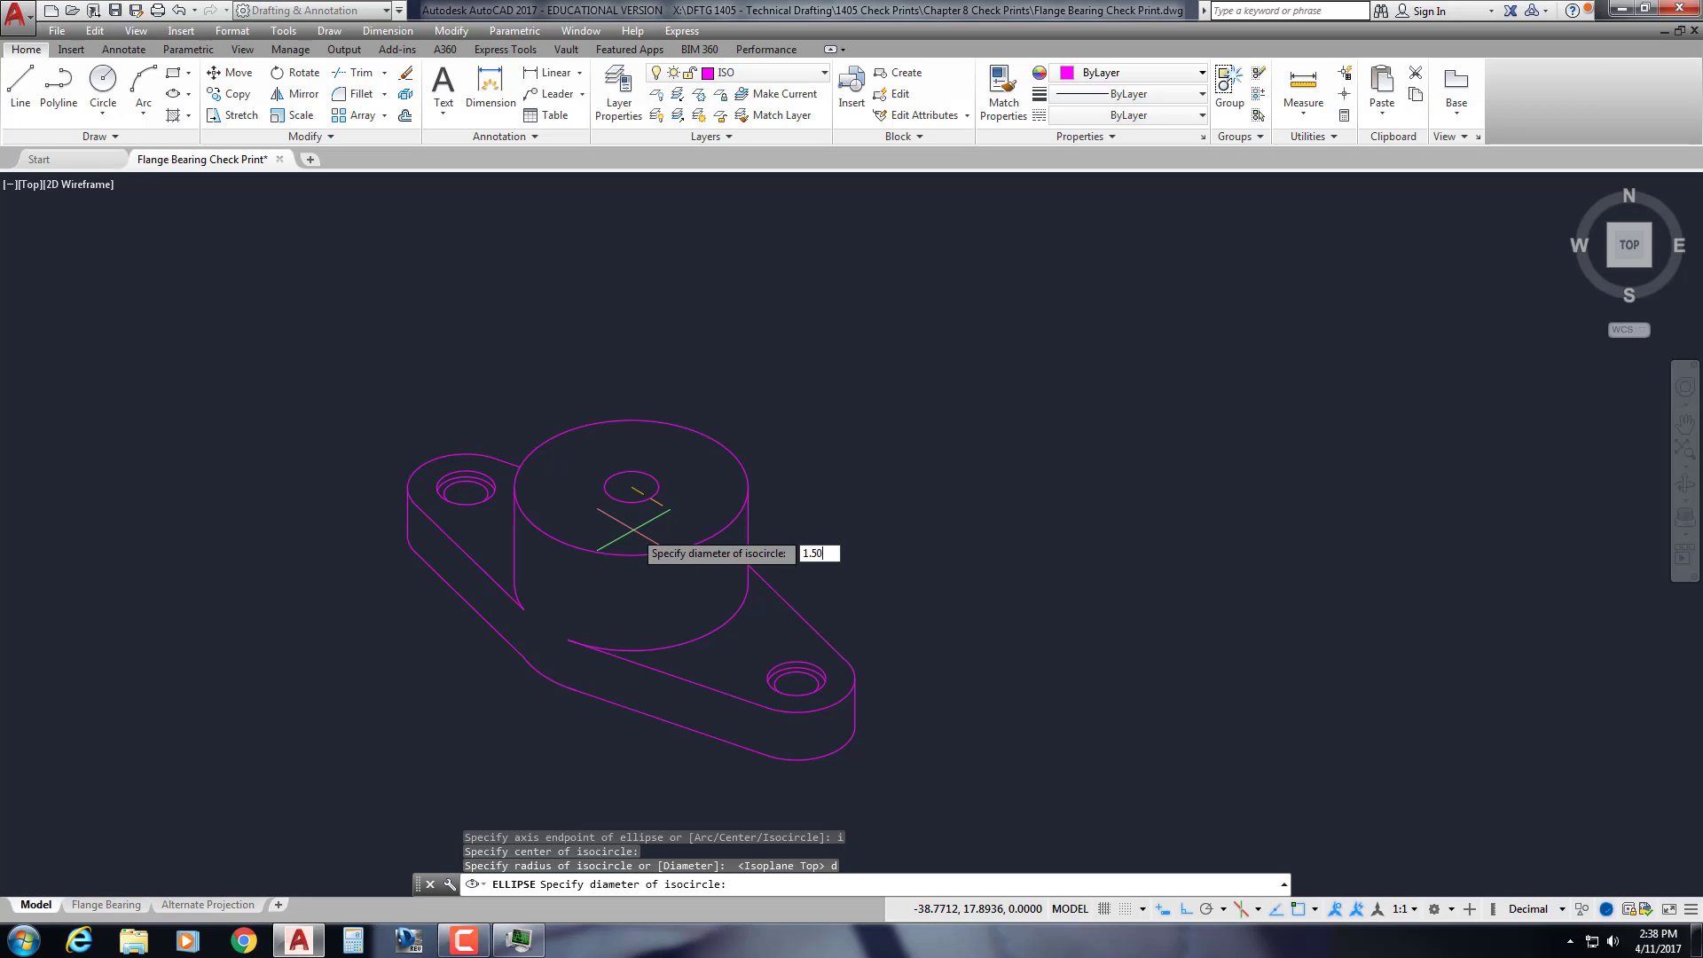
{"action": "key", "text": "Return"}
Draw a concentric 2.50 diameter isocircle at the same bore centre
{"action": "key", "text": "Return"}
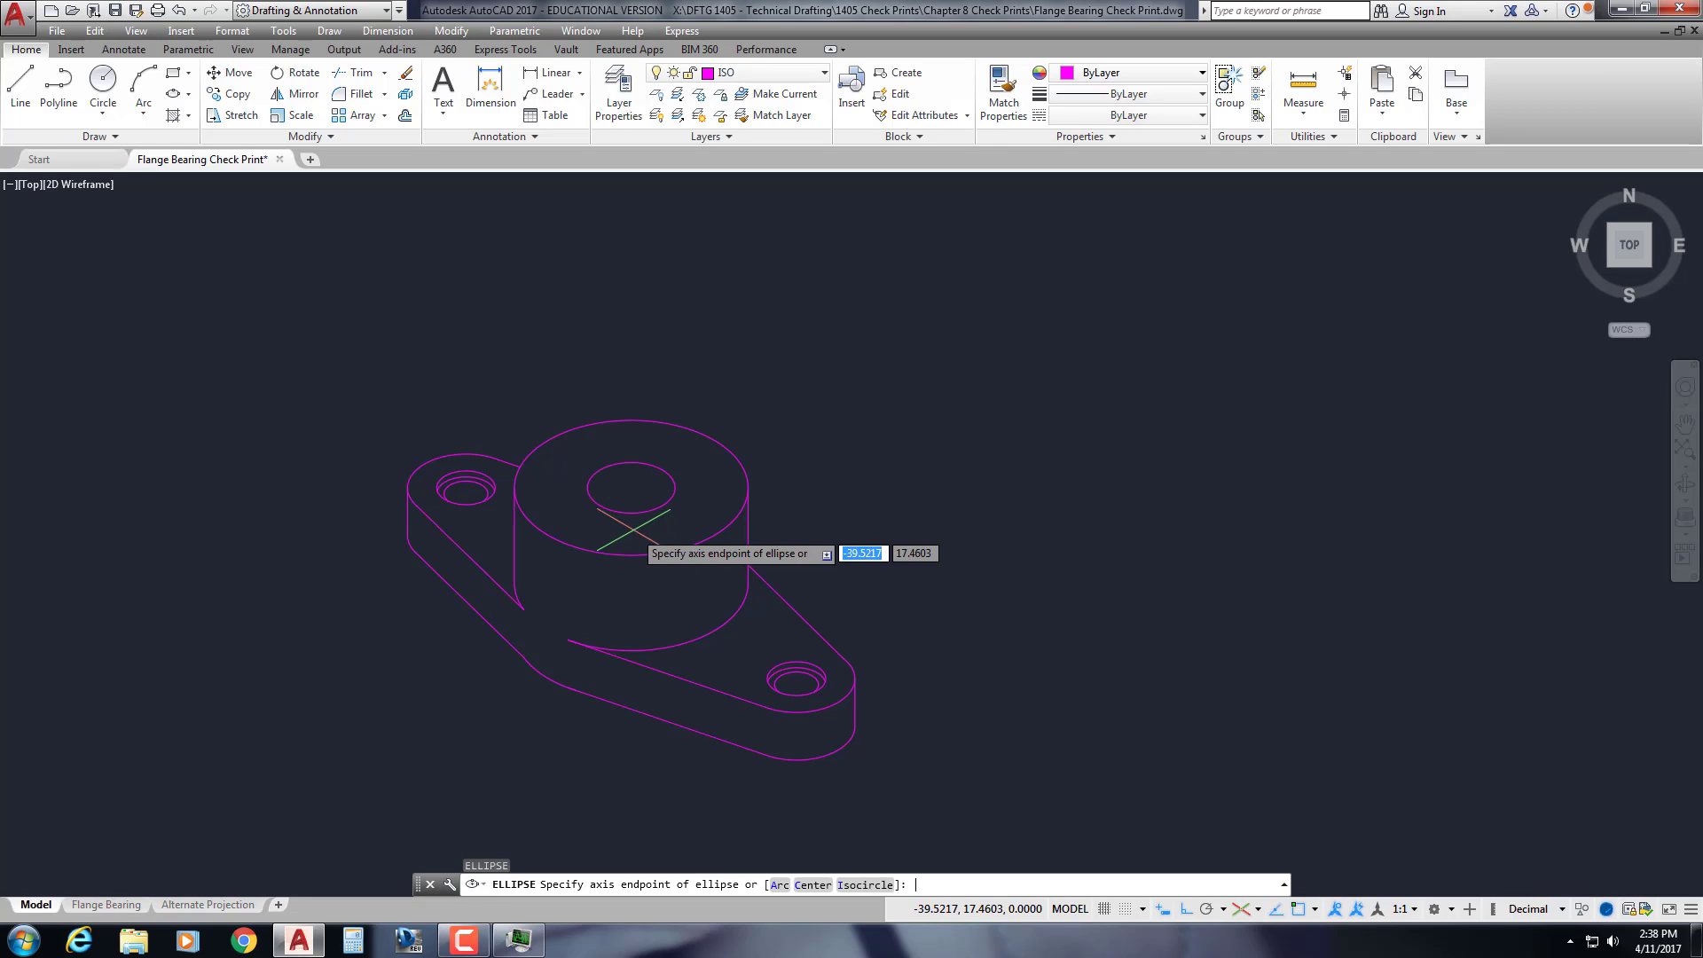
{"action": "type", "text": "i"}
{"action": "key", "text": "Return"}
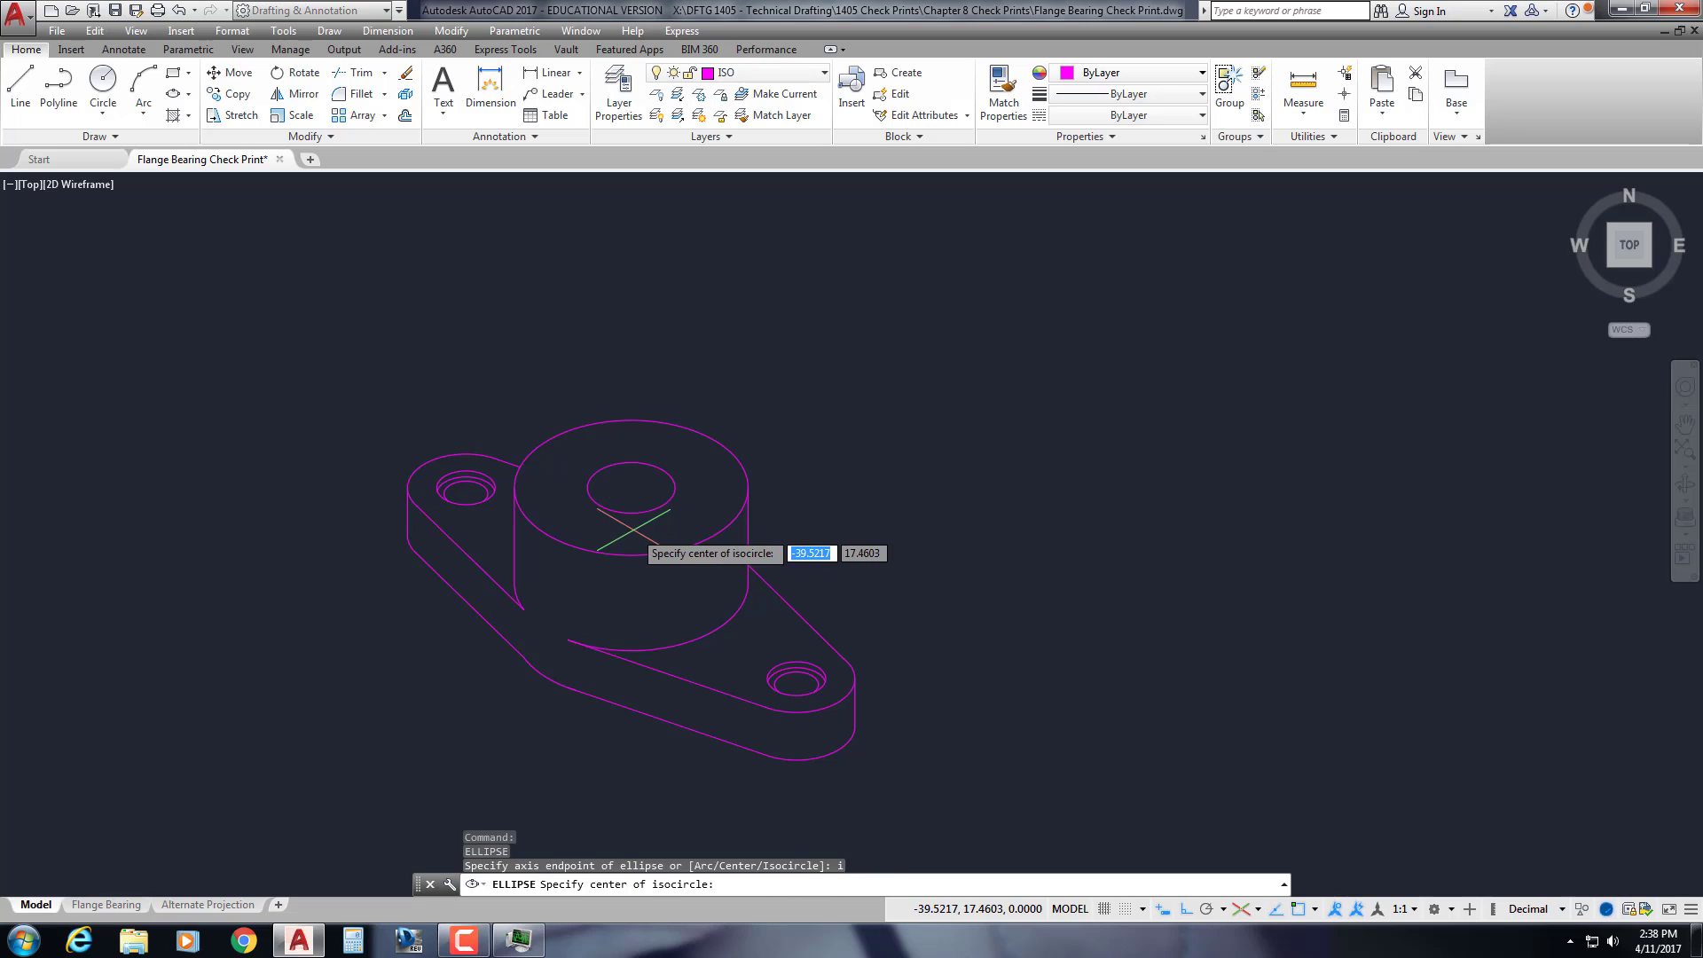
{"action": "left_click", "coordinate": [631, 487]}
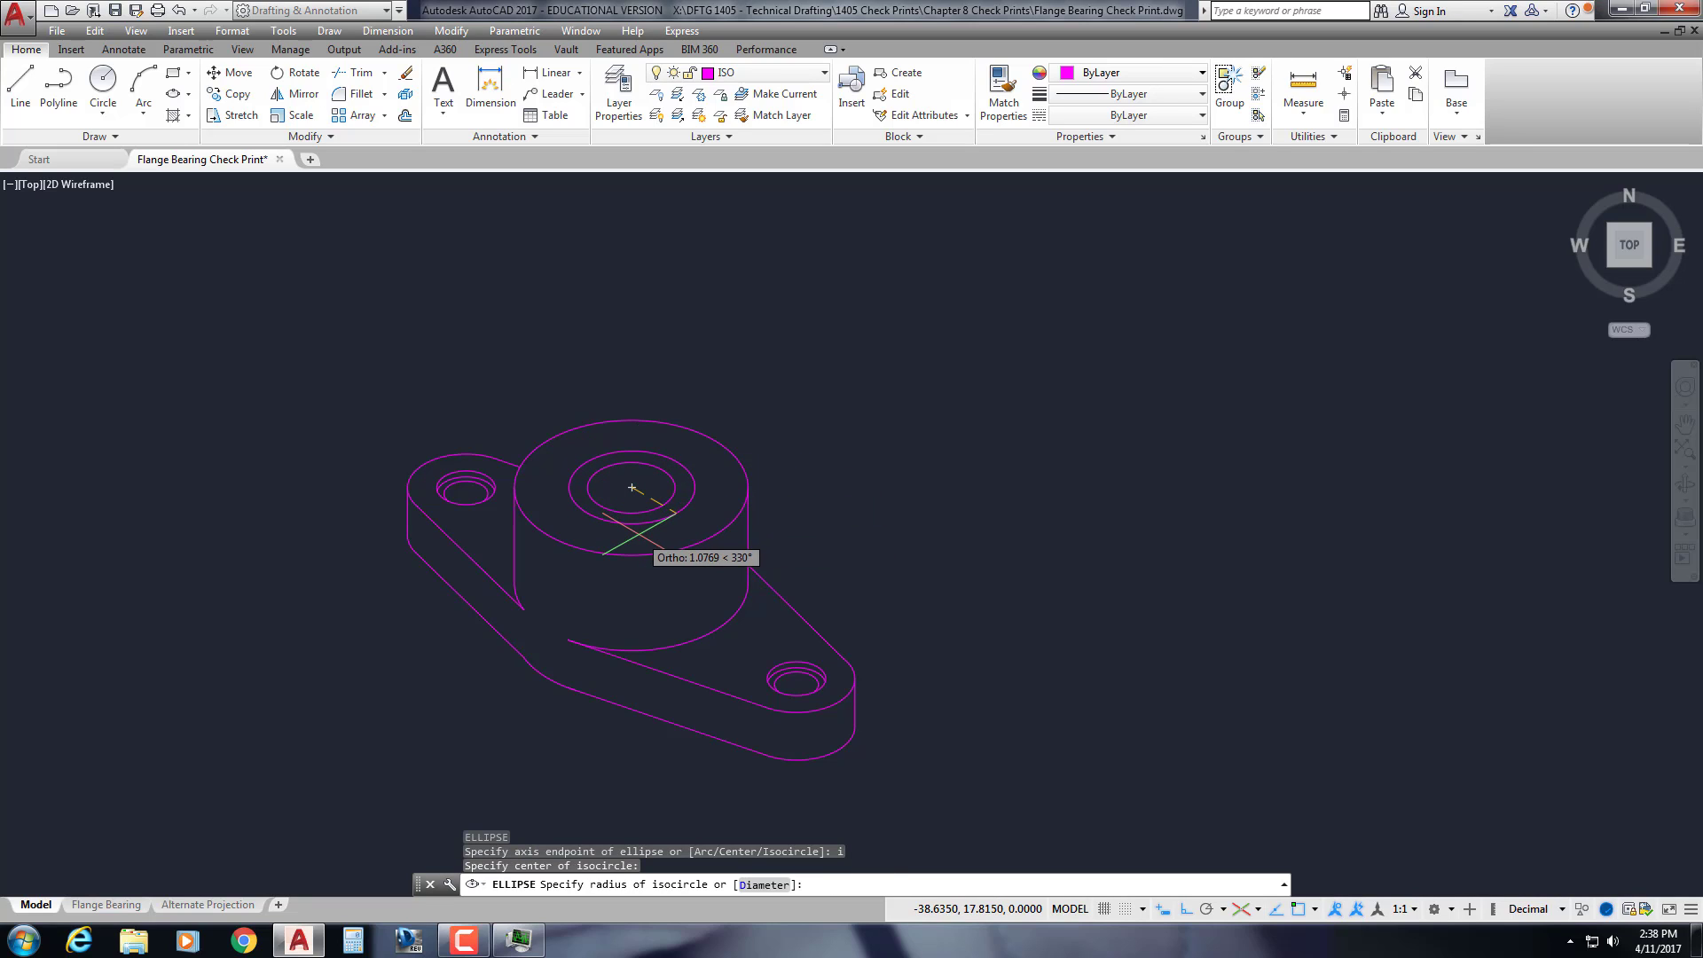
{"action": "type", "text": "d"}
{"action": "key", "text": "Return"}
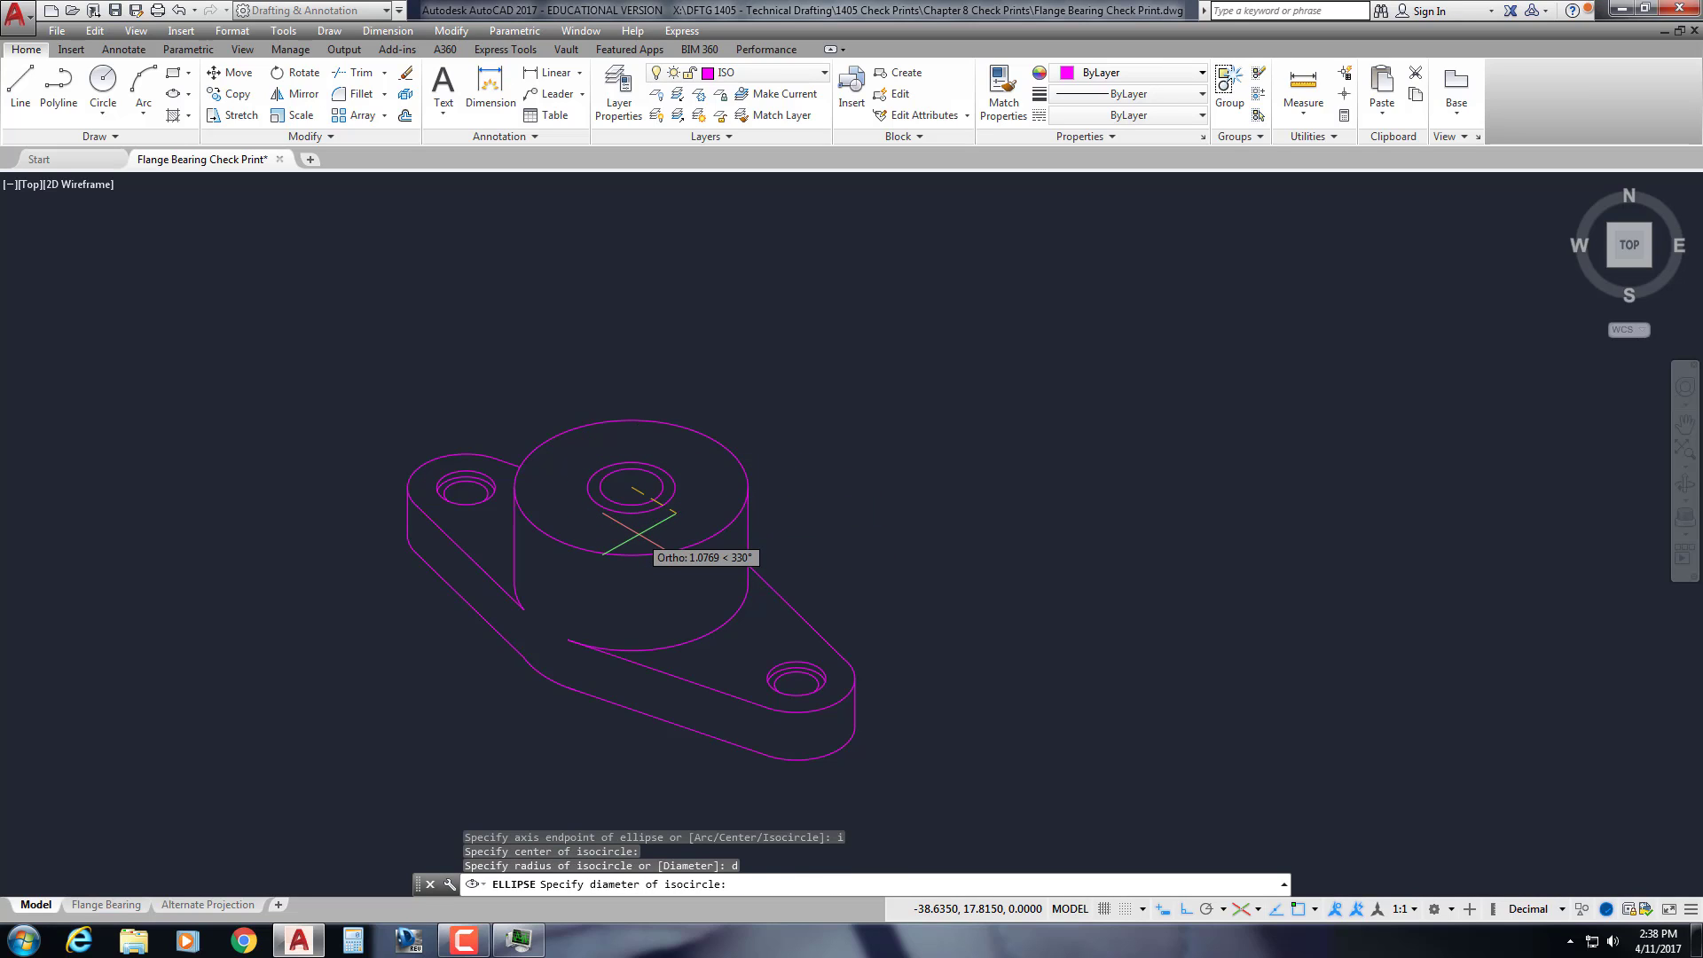
{"action": "type", "text": "2.50"}
{"action": "key", "text": "Return"}
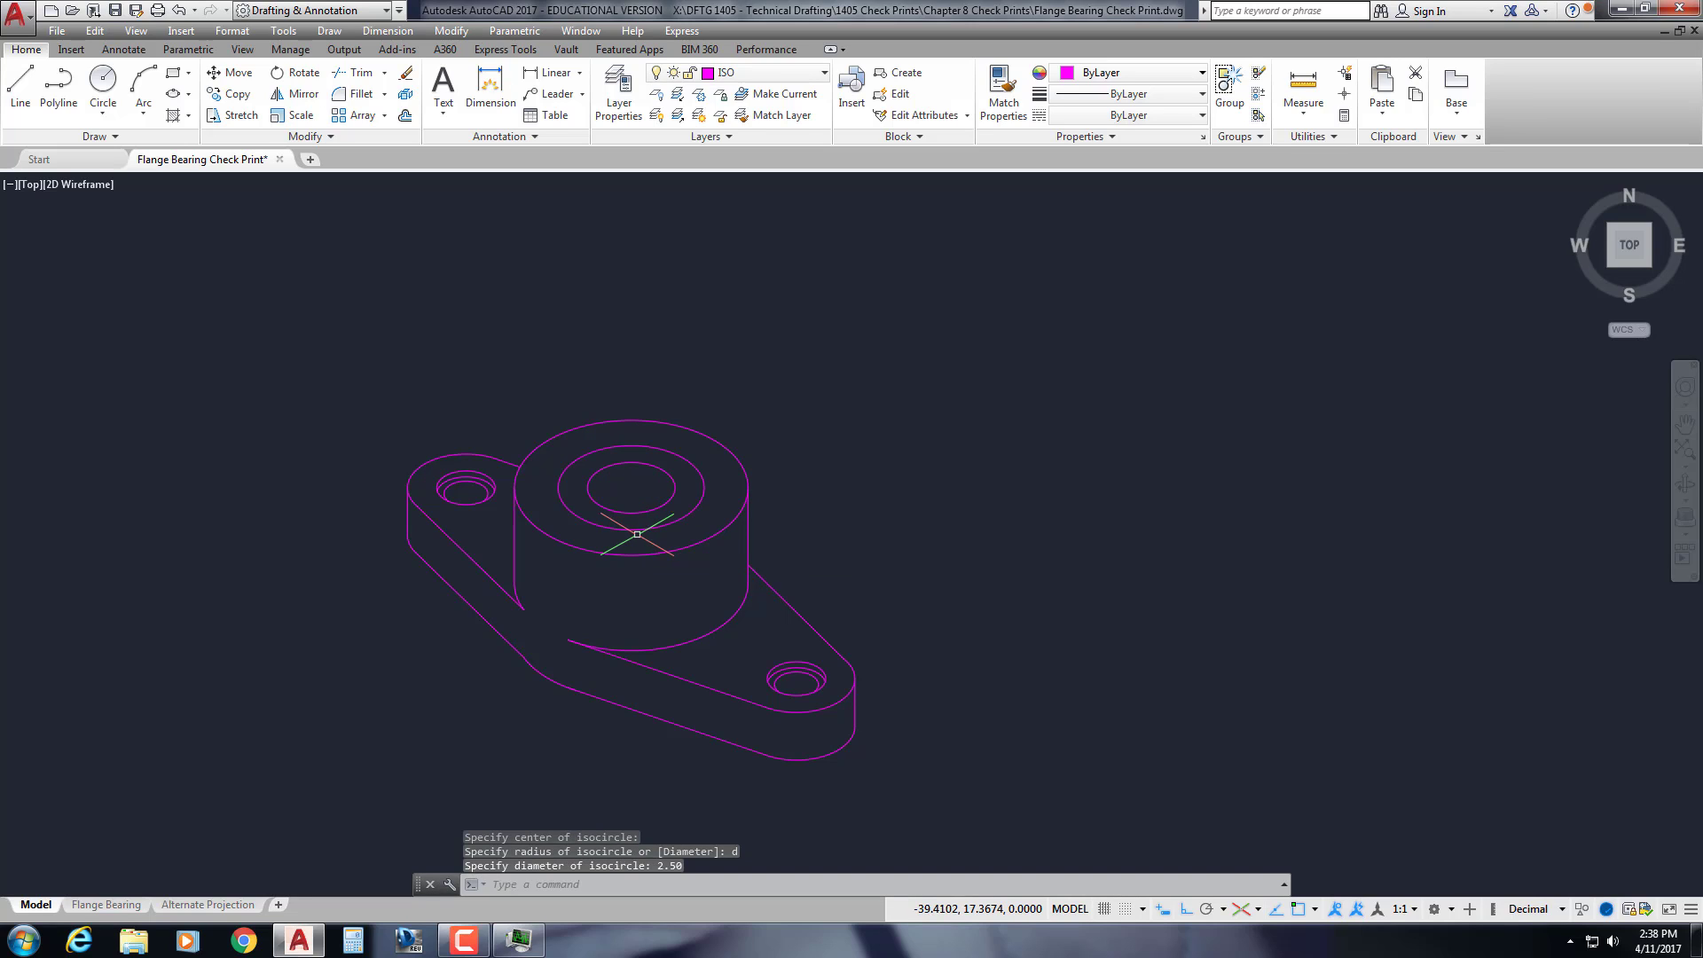
{"action": "scroll", "coordinate": [637, 534], "scroll_direction": "up", "scroll_amount": 1}
{"action": "scroll", "coordinate": [612, 488], "scroll_direction": "up", "scroll_amount": 2}
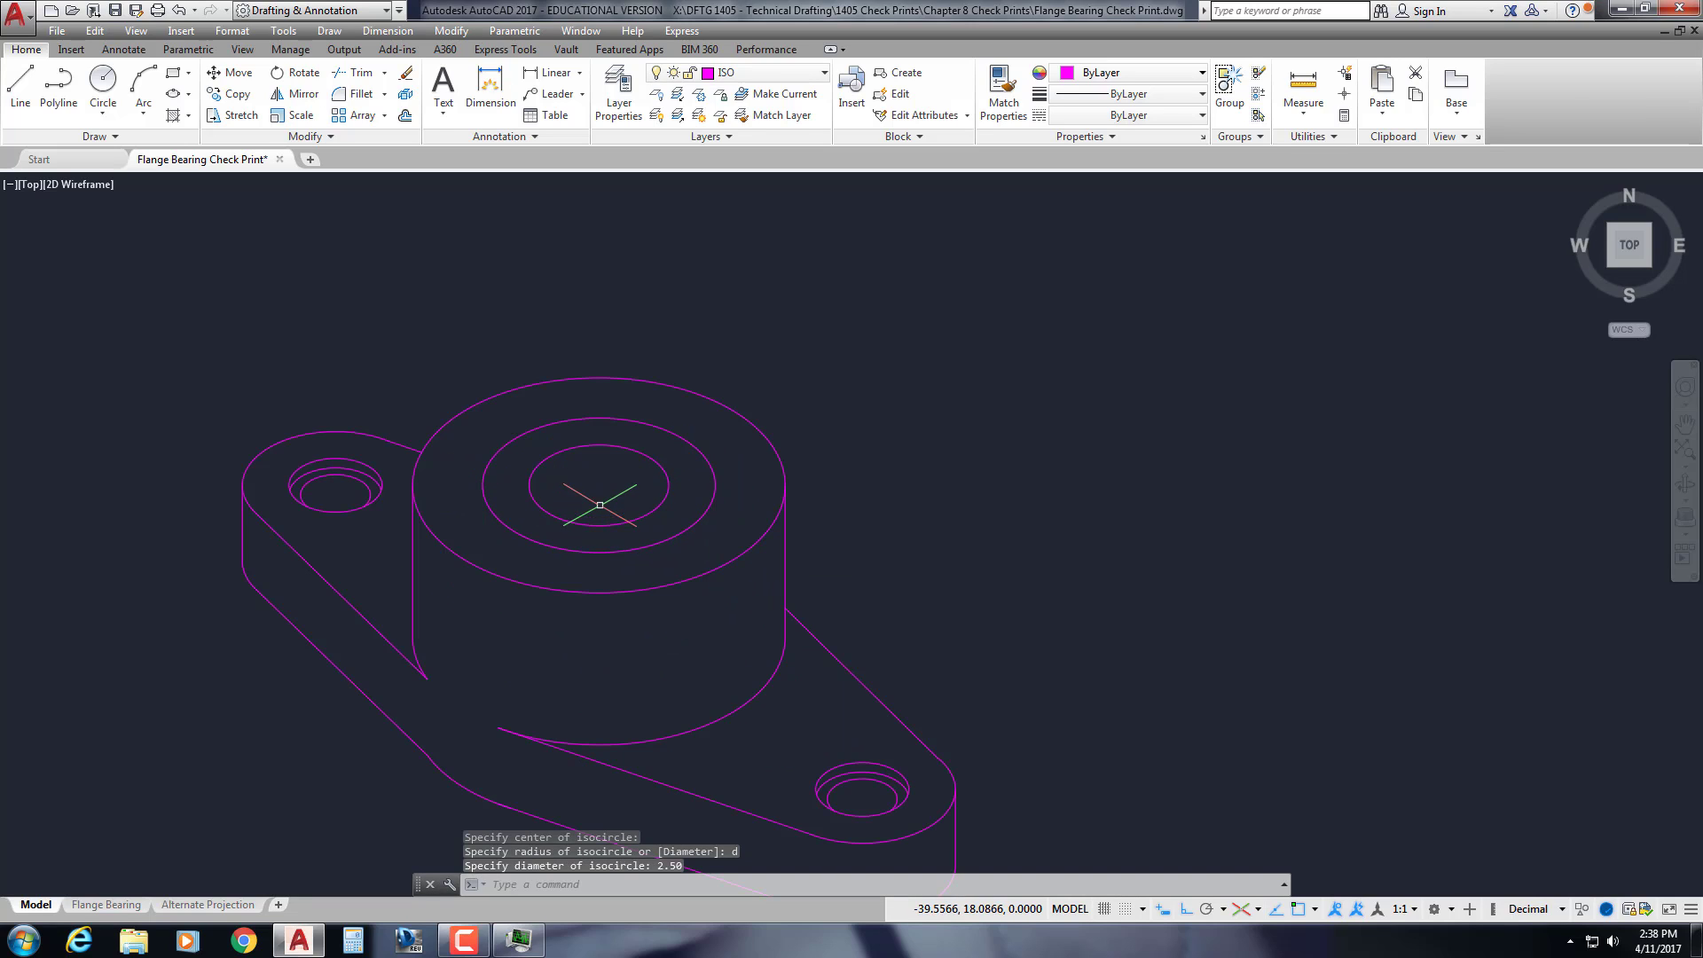
{"action": "left_click", "coordinate": [625, 449]}
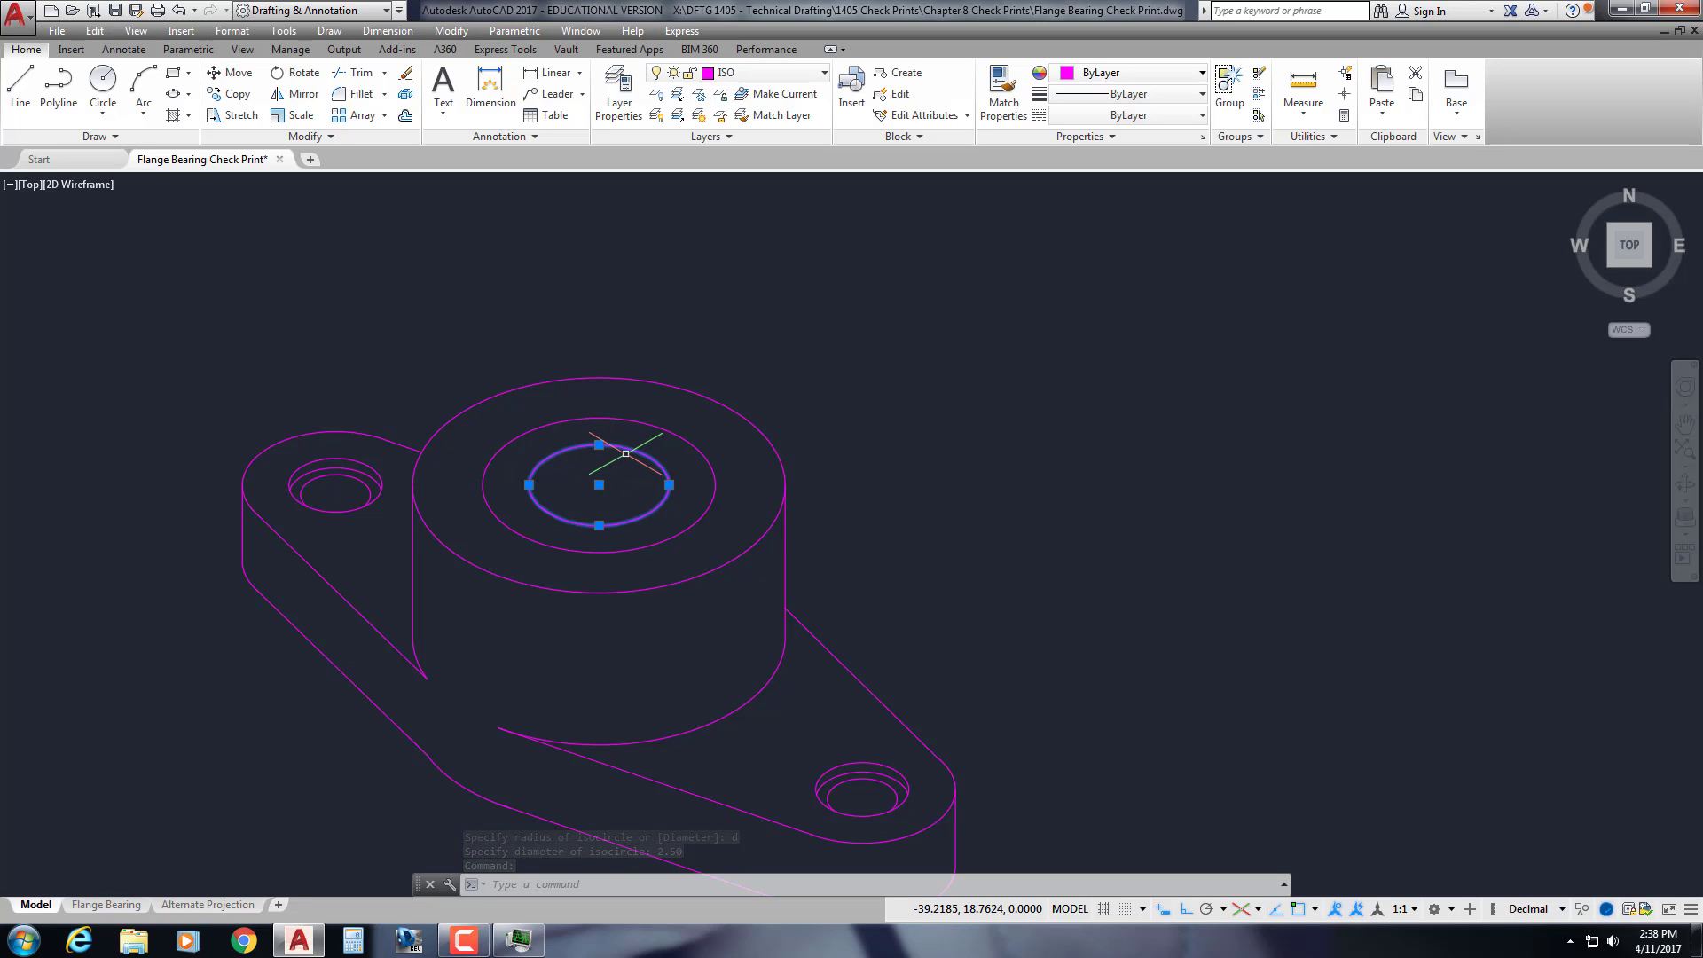
{"action": "key", "text": "Escape"}
{"action": "key", "text": "Escape"}
{"action": "scroll", "coordinate": [626, 453], "scroll_direction": "down", "scroll_amount": 3}
{"action": "middle_click_drag", "start_coordinate": [906, 498], "coordinate": [646, 530]}
{"action": "scroll", "coordinate": [892, 612], "scroll_direction": "up", "scroll_amount": 8}
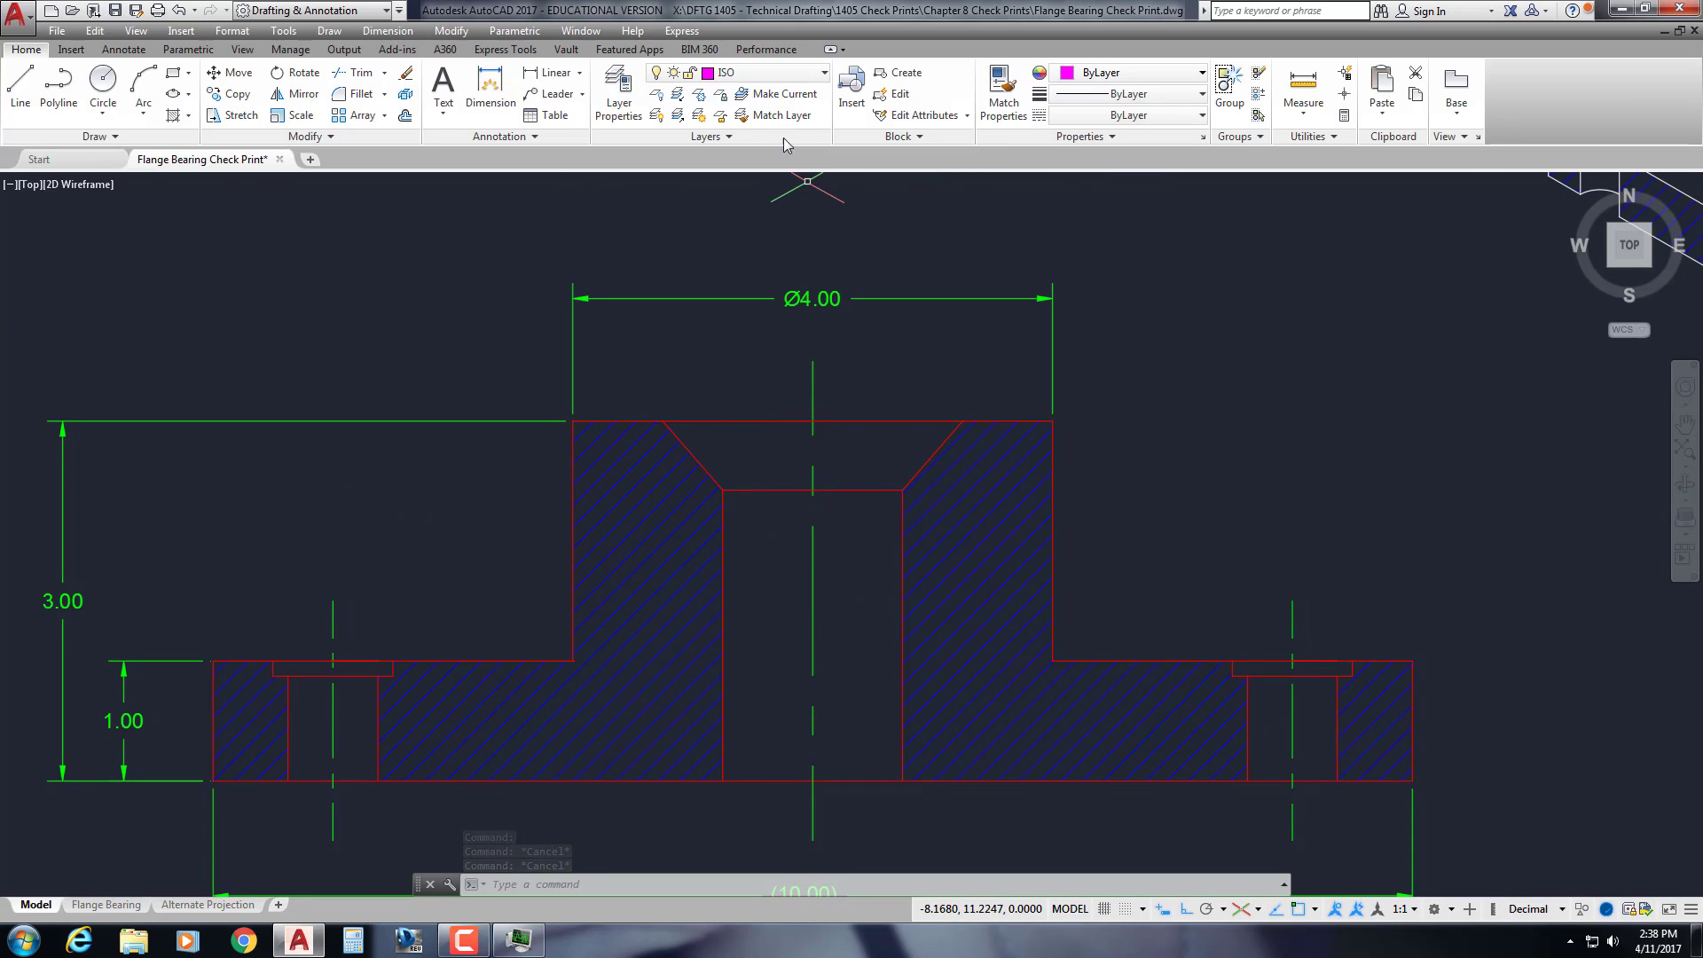
{"action": "left_click", "coordinate": [579, 73]}
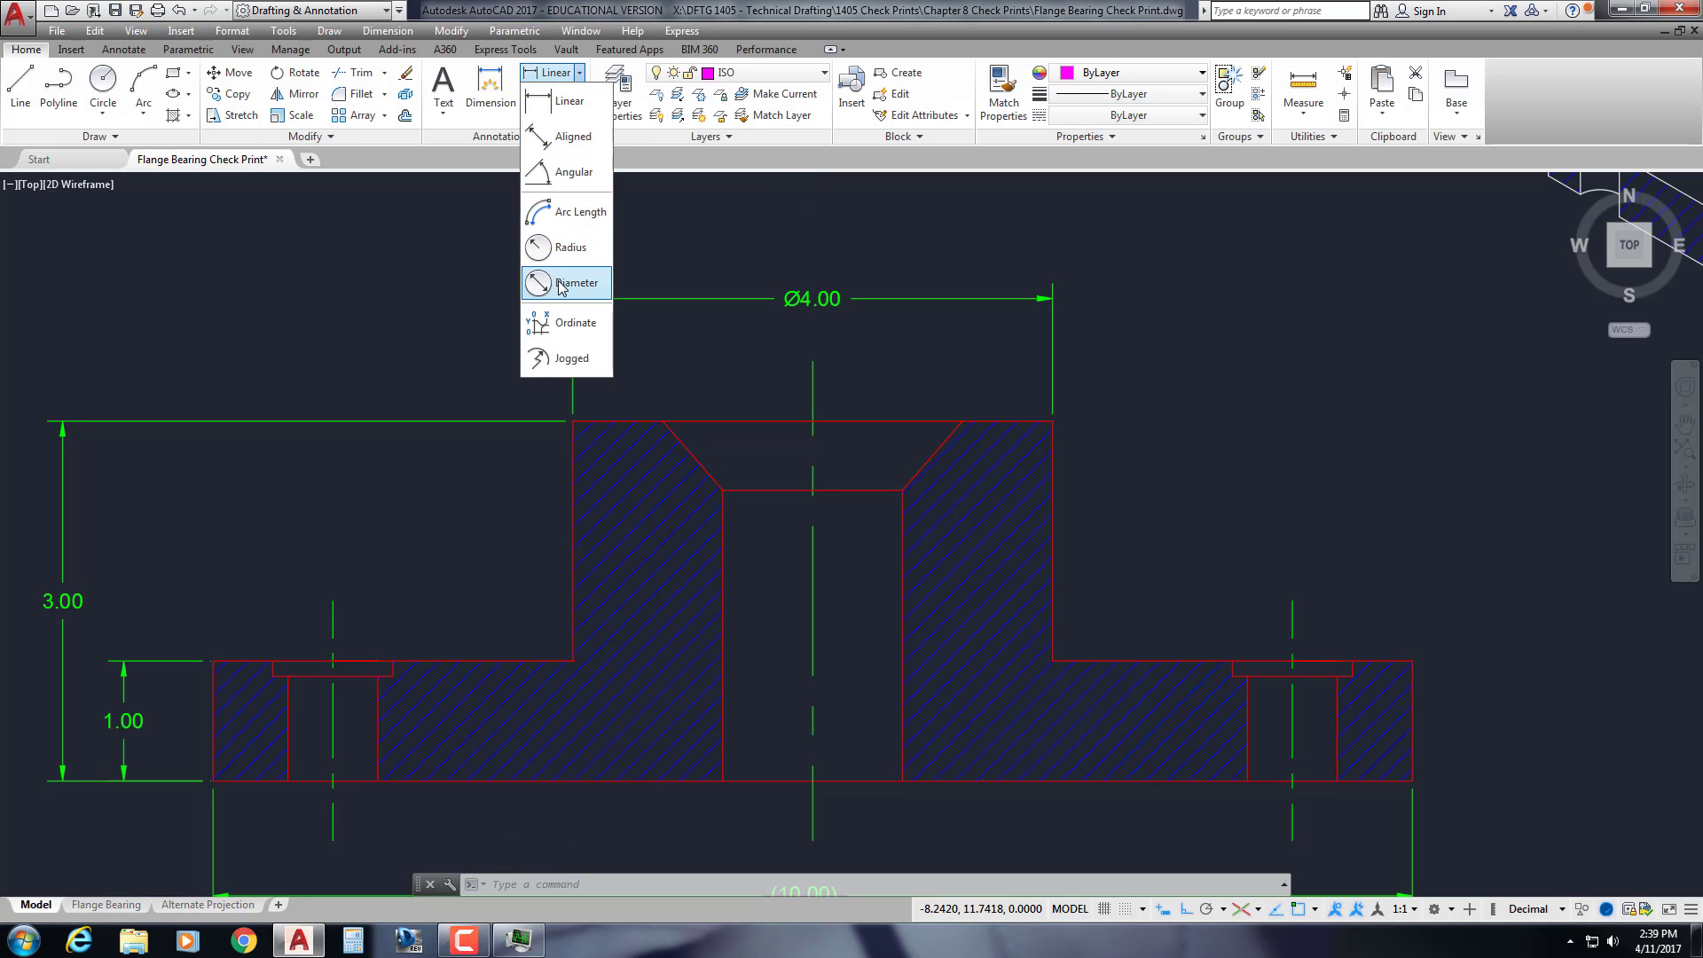
{"action": "left_click", "coordinate": [573, 175]}
{"action": "left_click", "coordinate": [689, 453]}
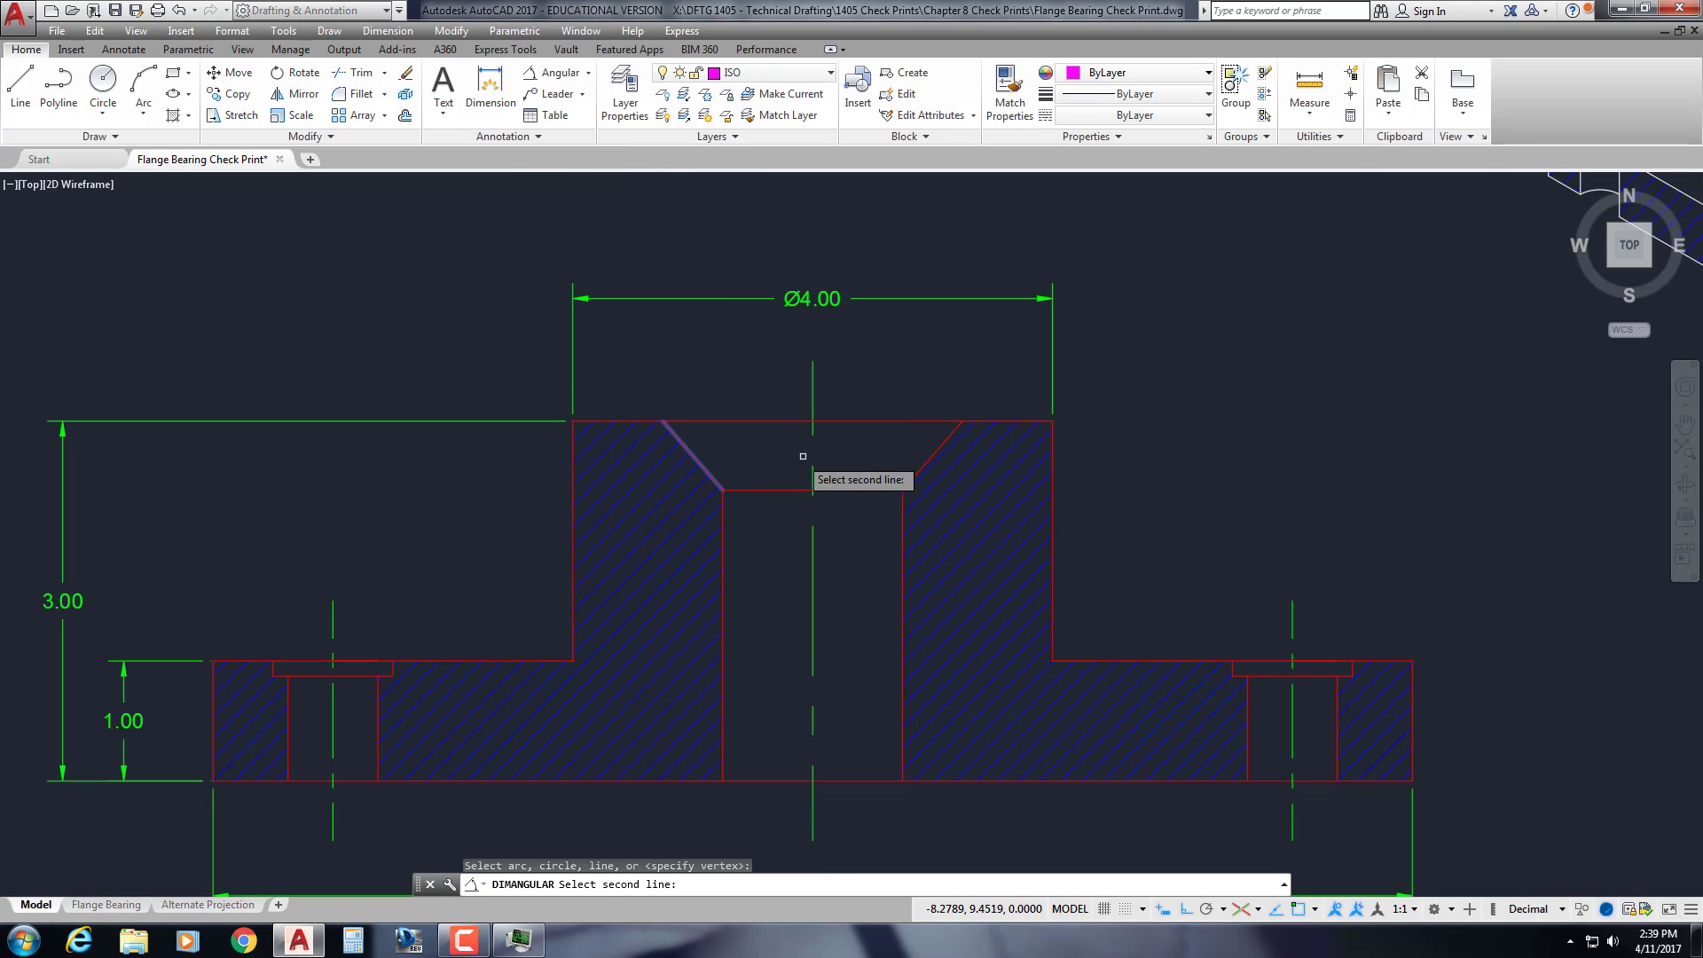
{"action": "left_click", "coordinate": [923, 457]}
{"action": "left_click", "coordinate": [887, 463]}
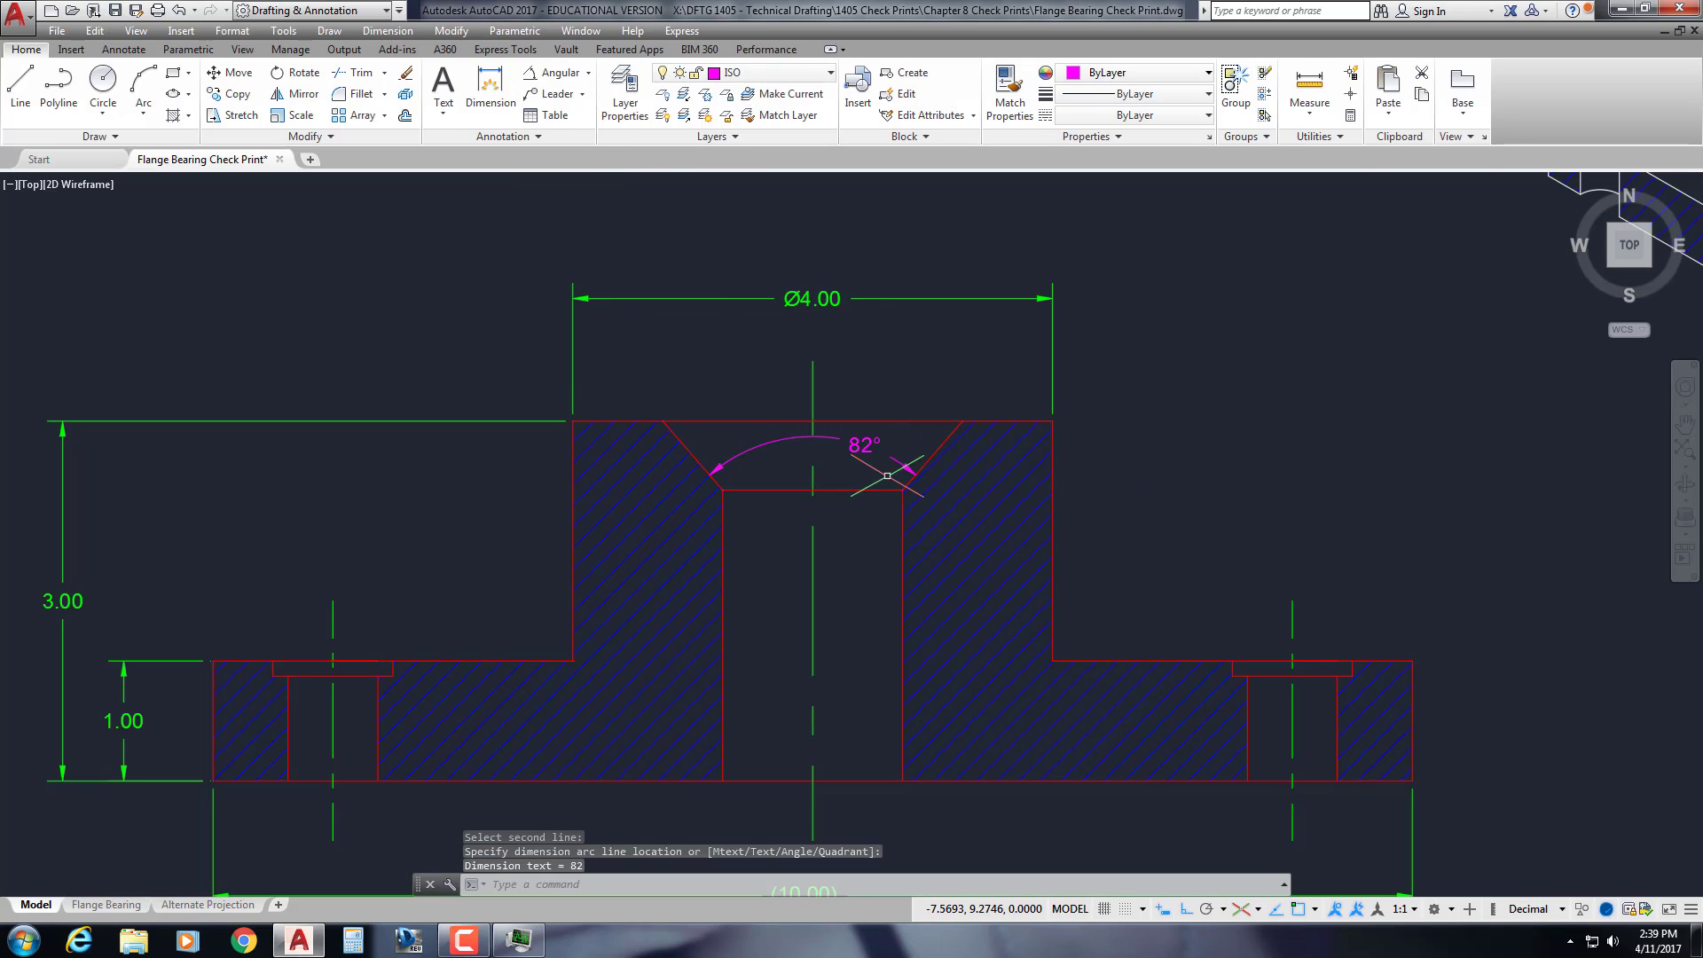
{"action": "left_click", "coordinate": [867, 455]}
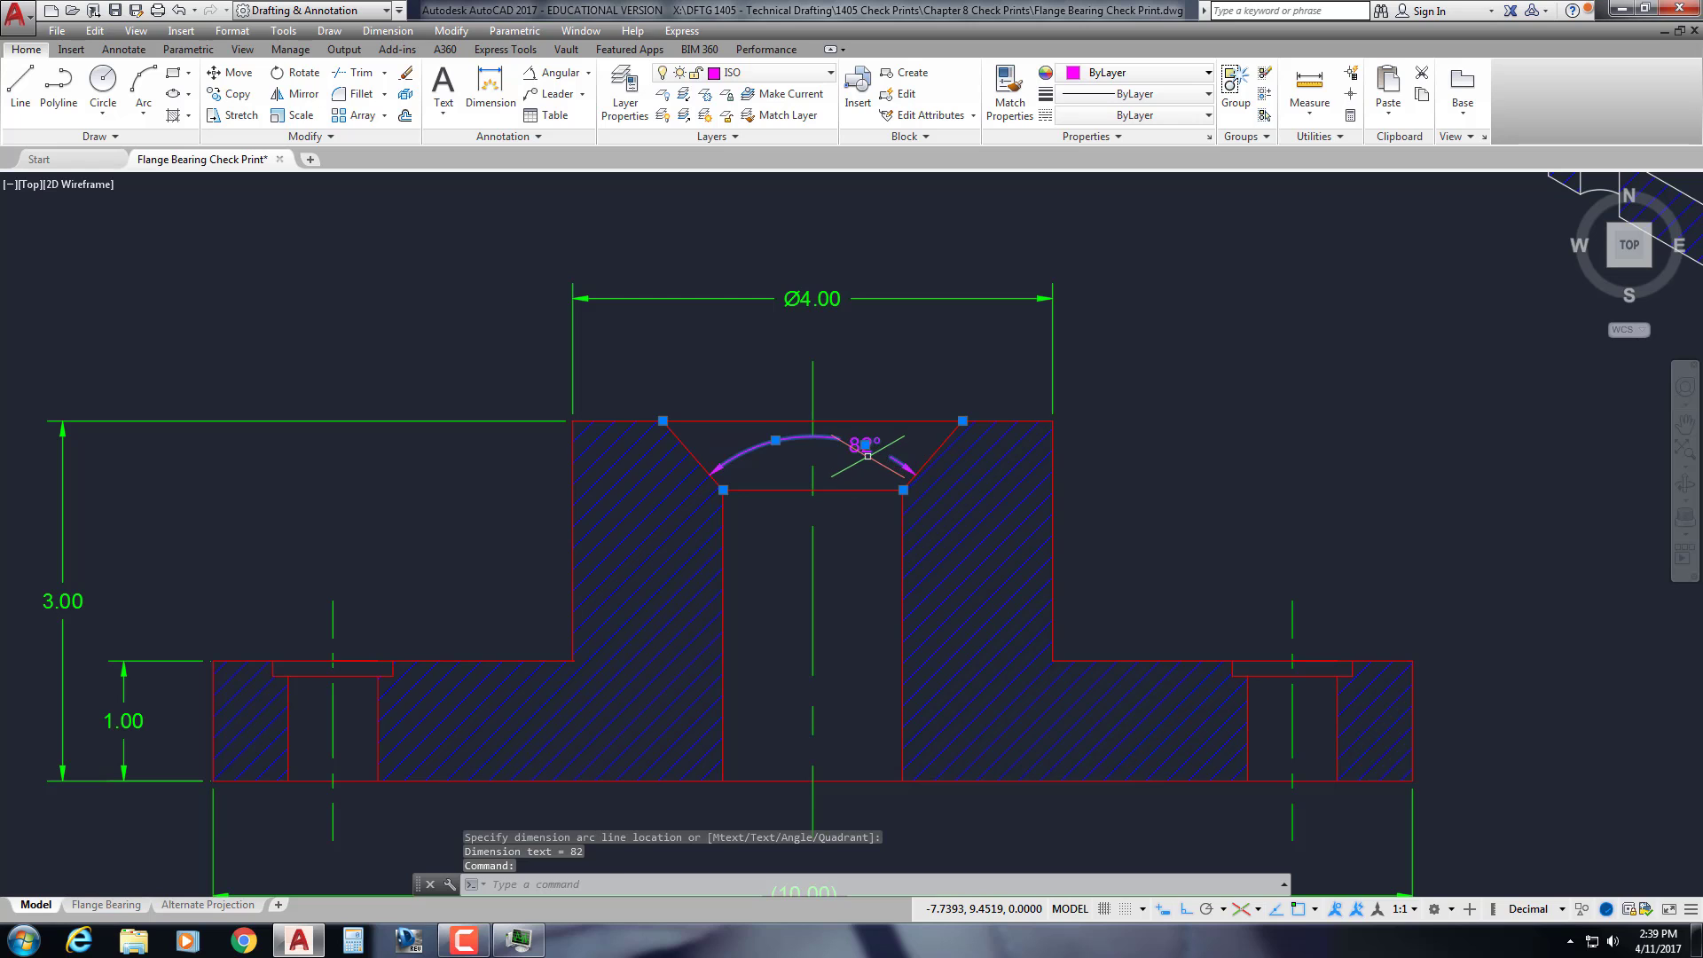
{"action": "key", "text": "Delete"}
{"action": "scroll", "coordinate": [874, 448], "scroll_direction": "down", "scroll_amount": 5}
{"action": "middle_click_drag", "start_coordinate": [791, 222], "coordinate": [817, 398]}
{"action": "scroll", "coordinate": [798, 399], "scroll_direction": "up", "scroll_amount": 4}
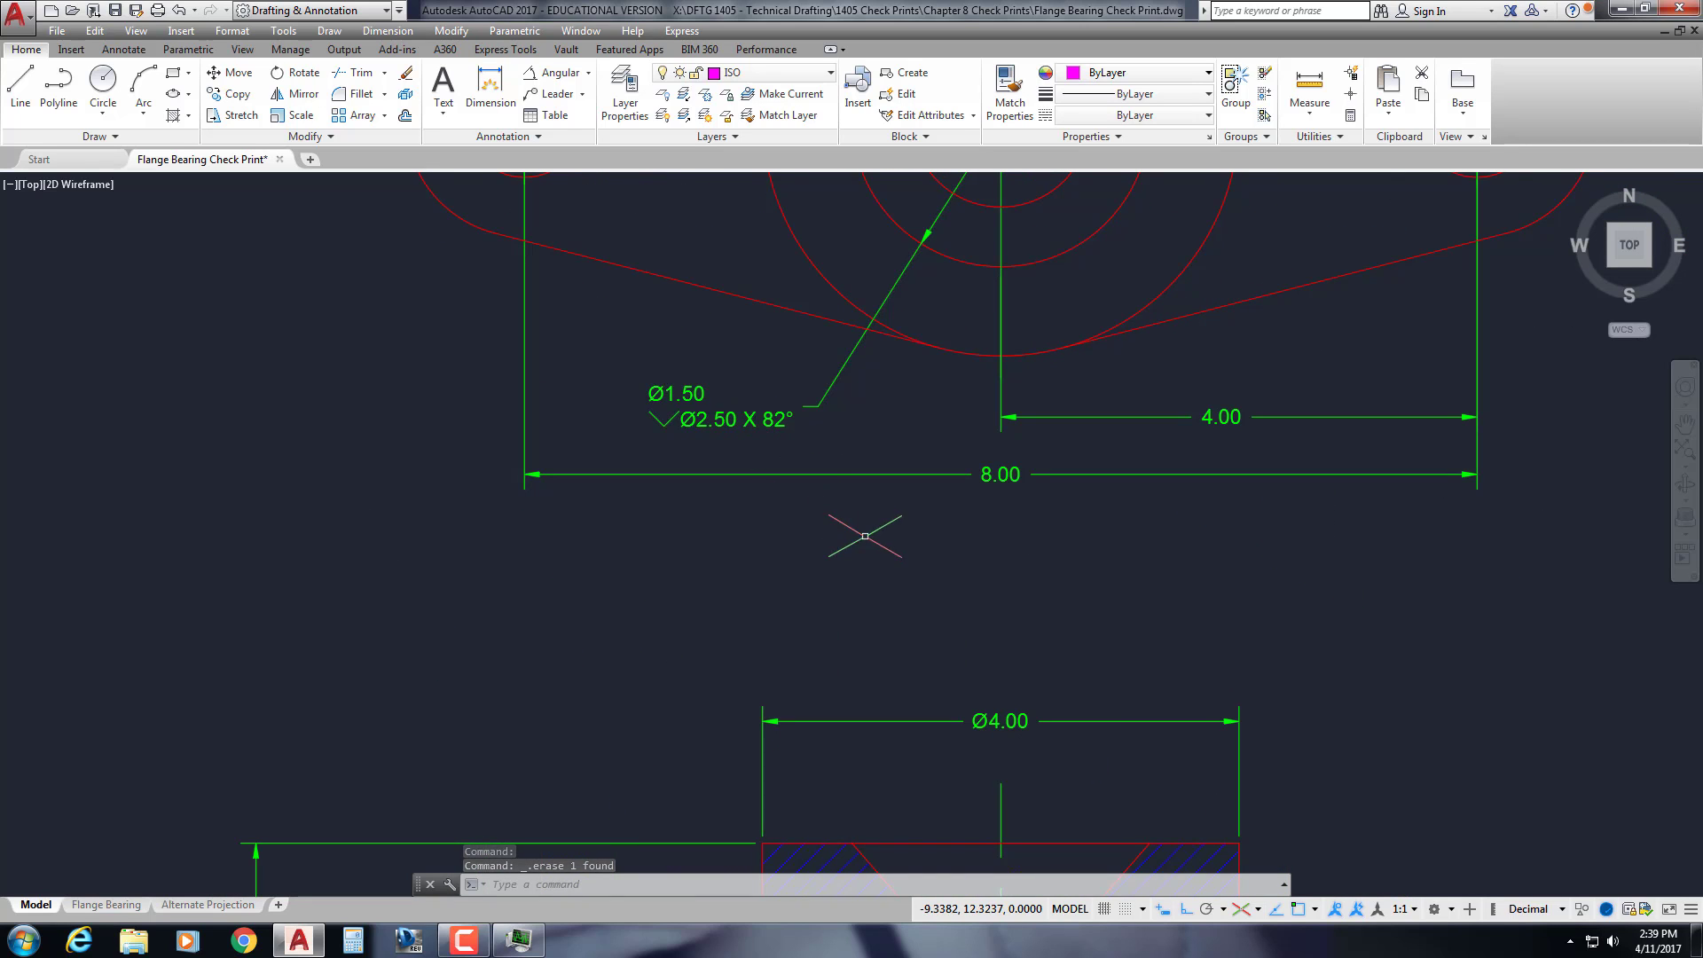
{"action": "mouse_move", "coordinate": [865, 536]}
{"action": "middle_mouse_down"}
{"action": "mouse_move", "coordinate": [795, 361]}
{"action": "mouse_move", "coordinate": [732, 325]}
{"action": "mouse_move", "coordinate": [741, 222]}
{"action": "middle_mouse_up"}
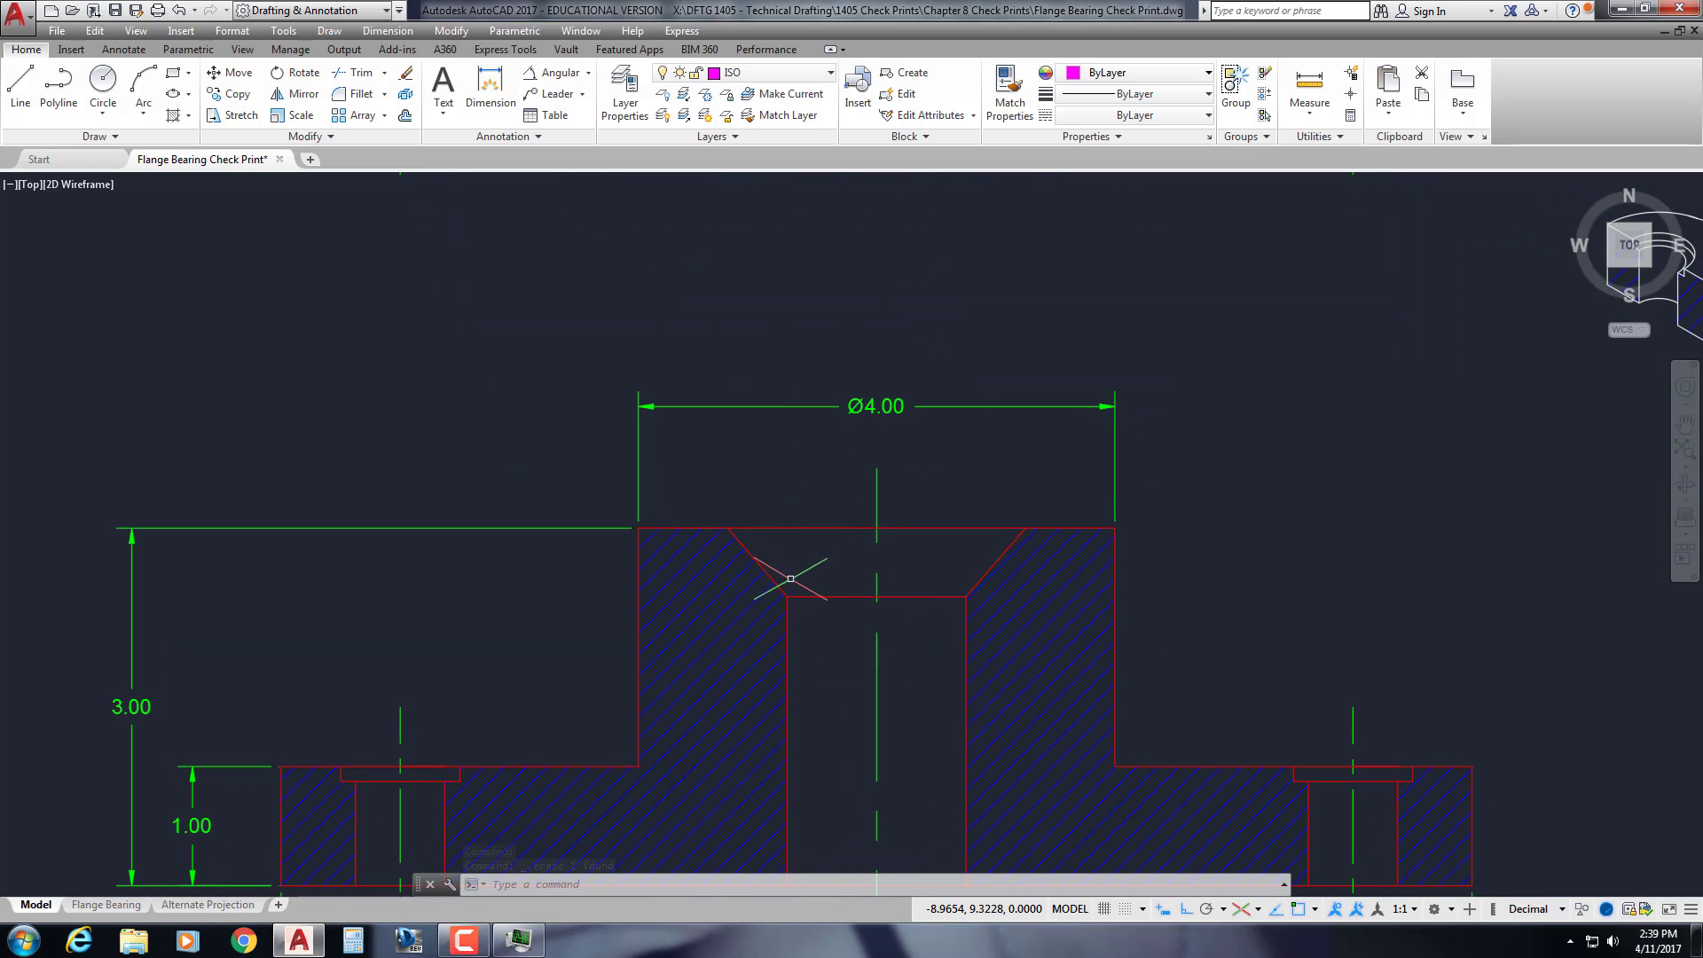
{"action": "middle_click_drag", "start_coordinate": [810, 577], "coordinate": [790, 535]}
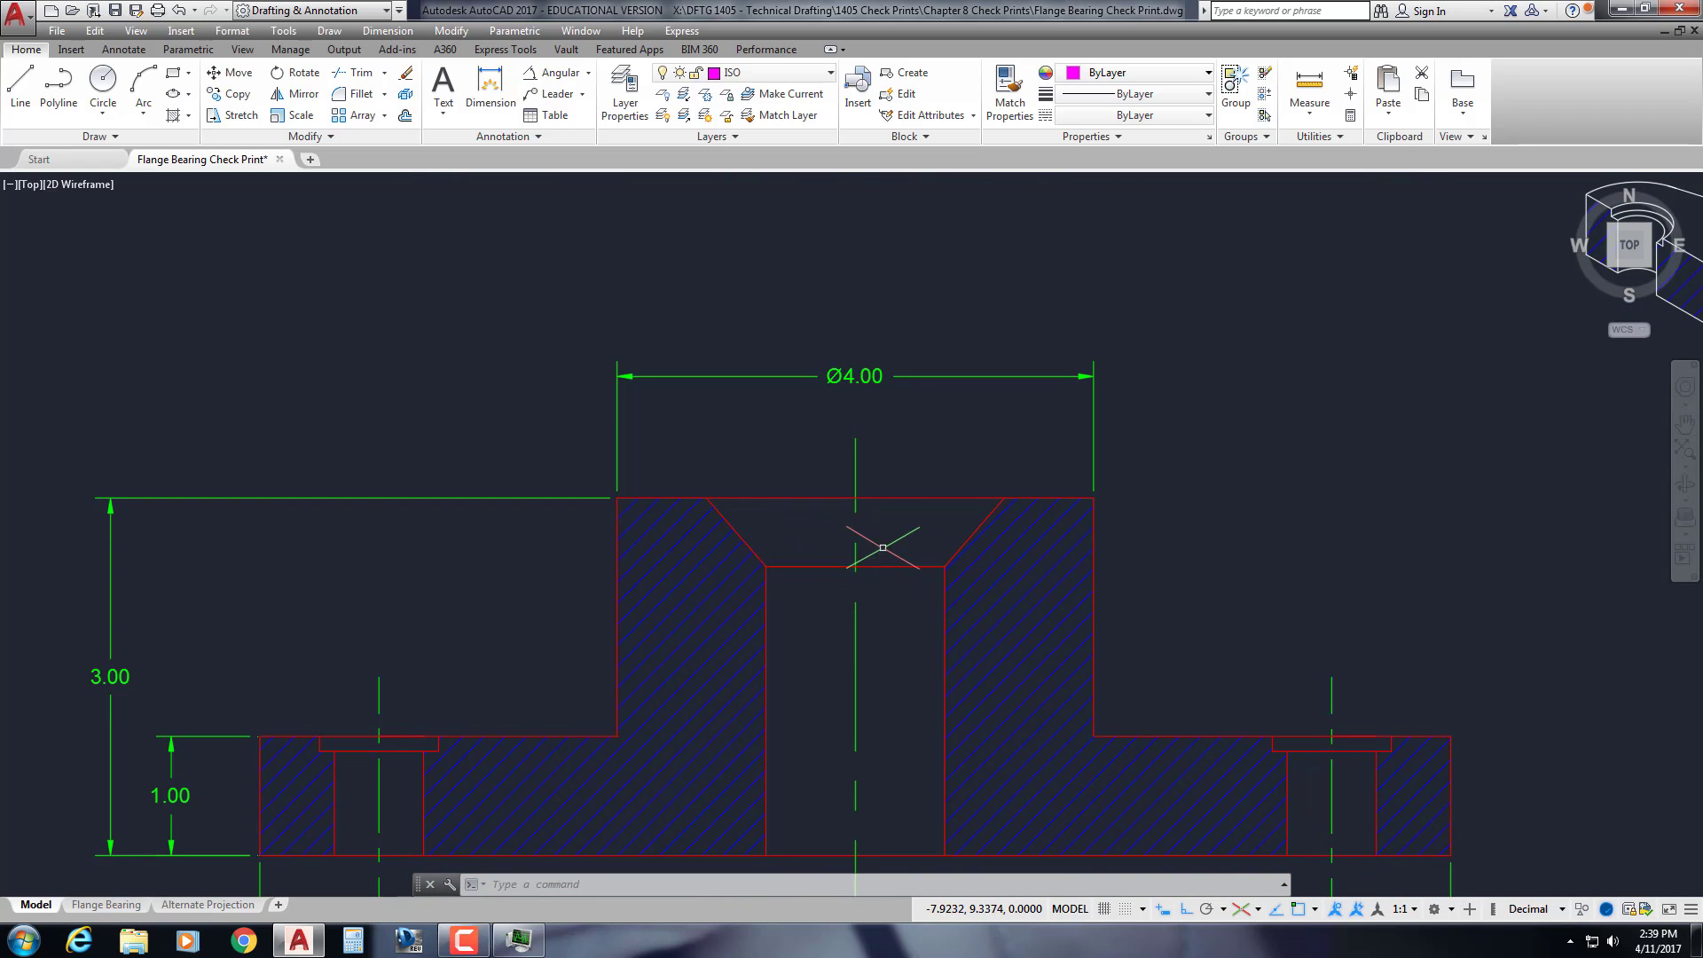
{"action": "middle_click_drag", "start_coordinate": [915, 541], "coordinate": [892, 522]}
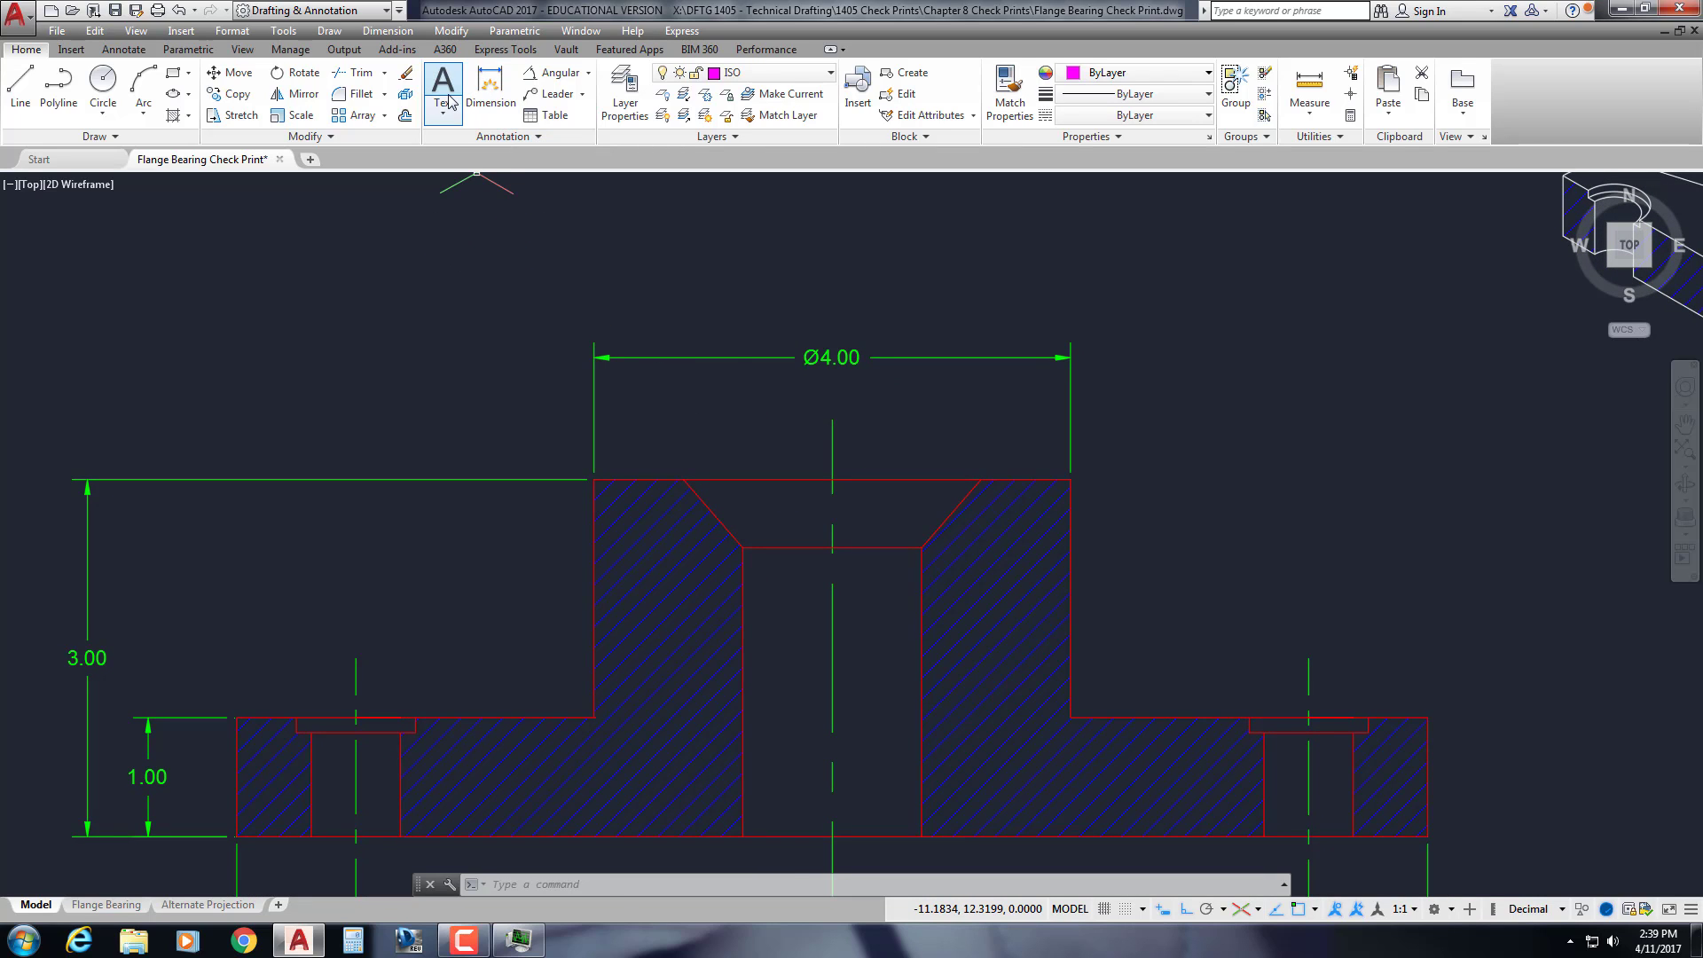
{"action": "left_click", "coordinate": [588, 73]}
{"action": "left_click", "coordinate": [555, 96]}
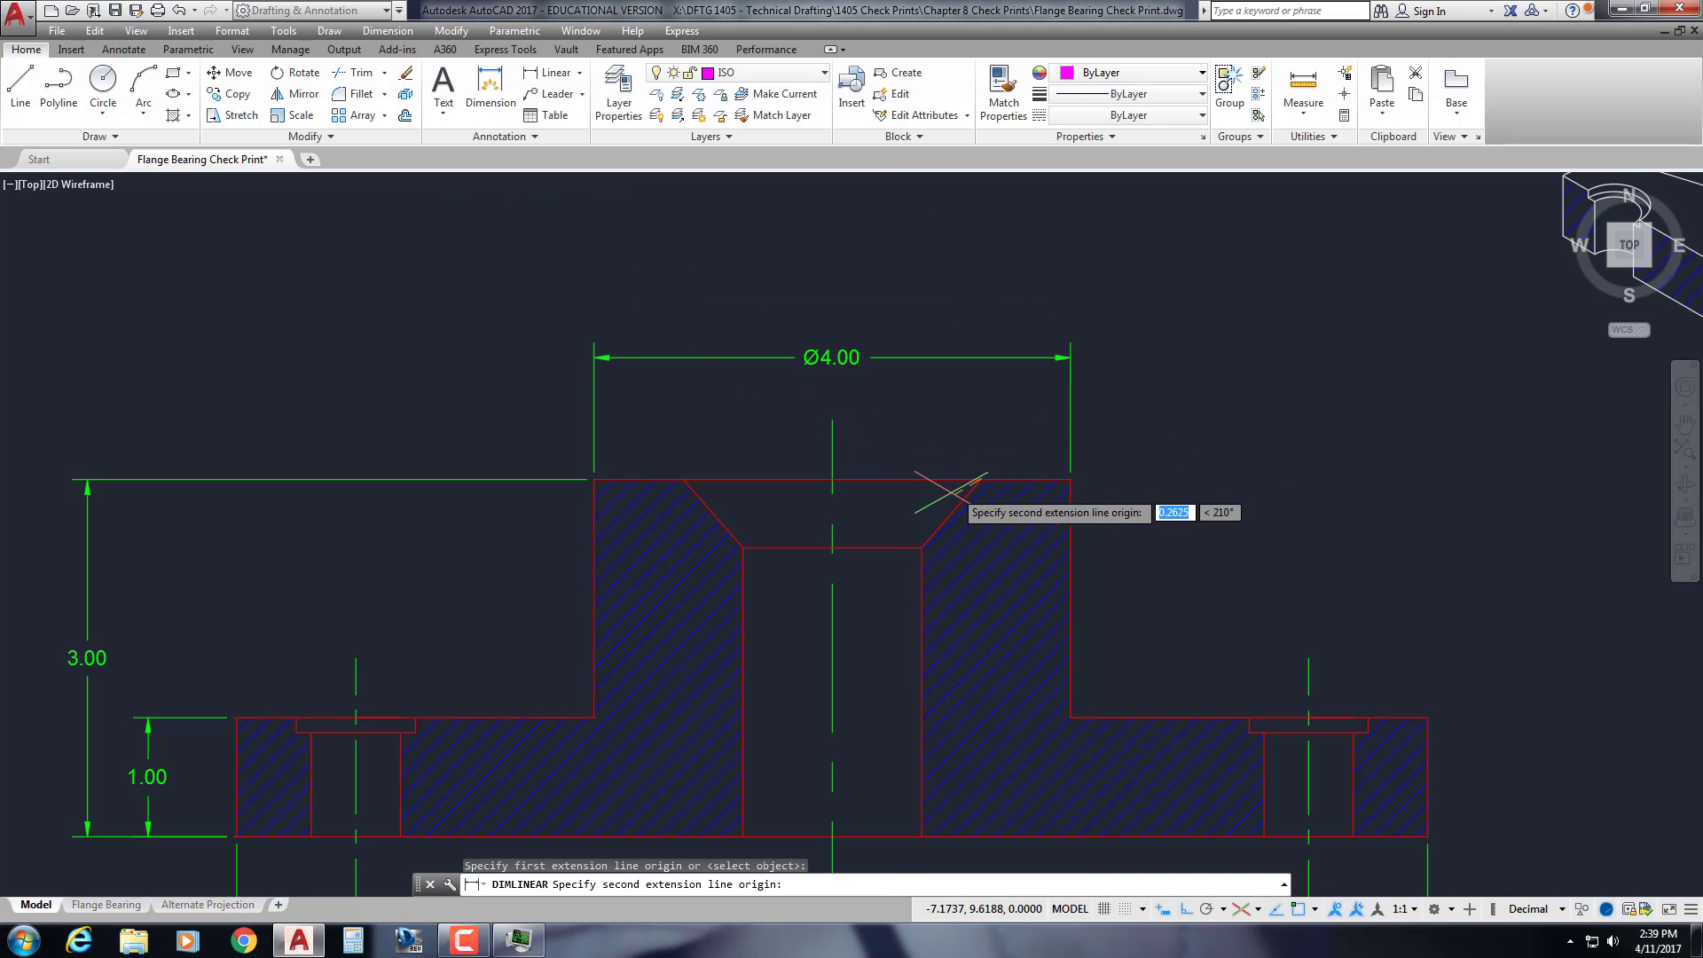
{"action": "left_click", "coordinate": [922, 548]}
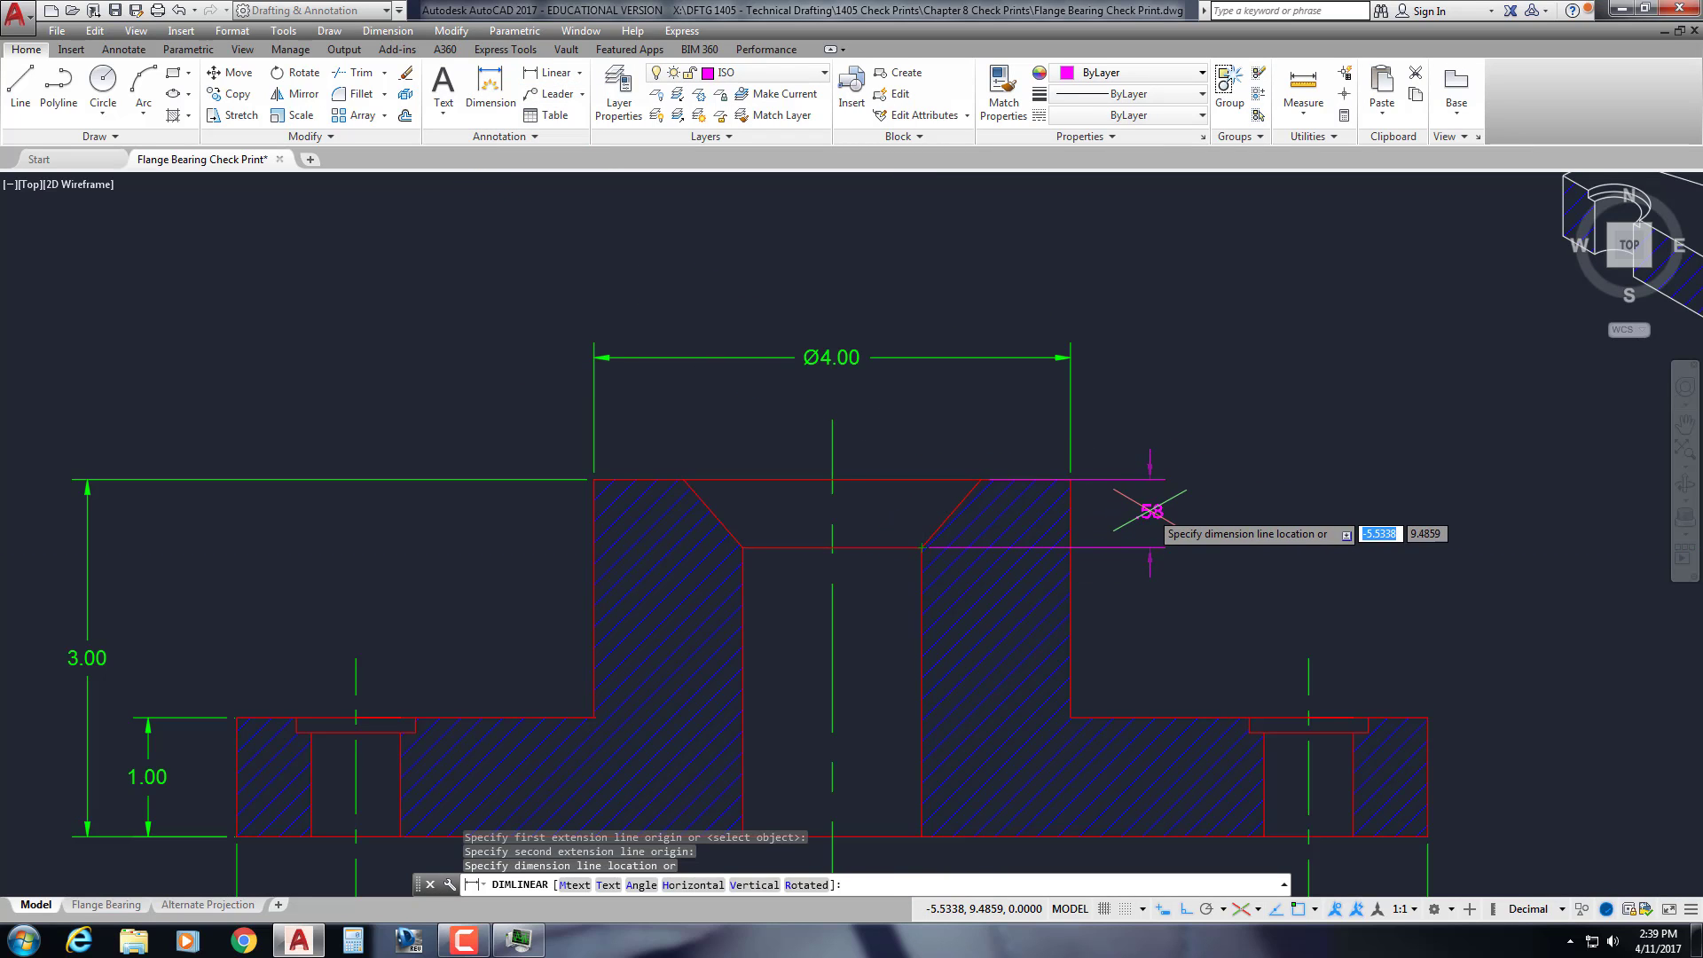
{"action": "left_click", "coordinate": [1151, 512]}
{"action": "left_click", "coordinate": [1170, 595]}
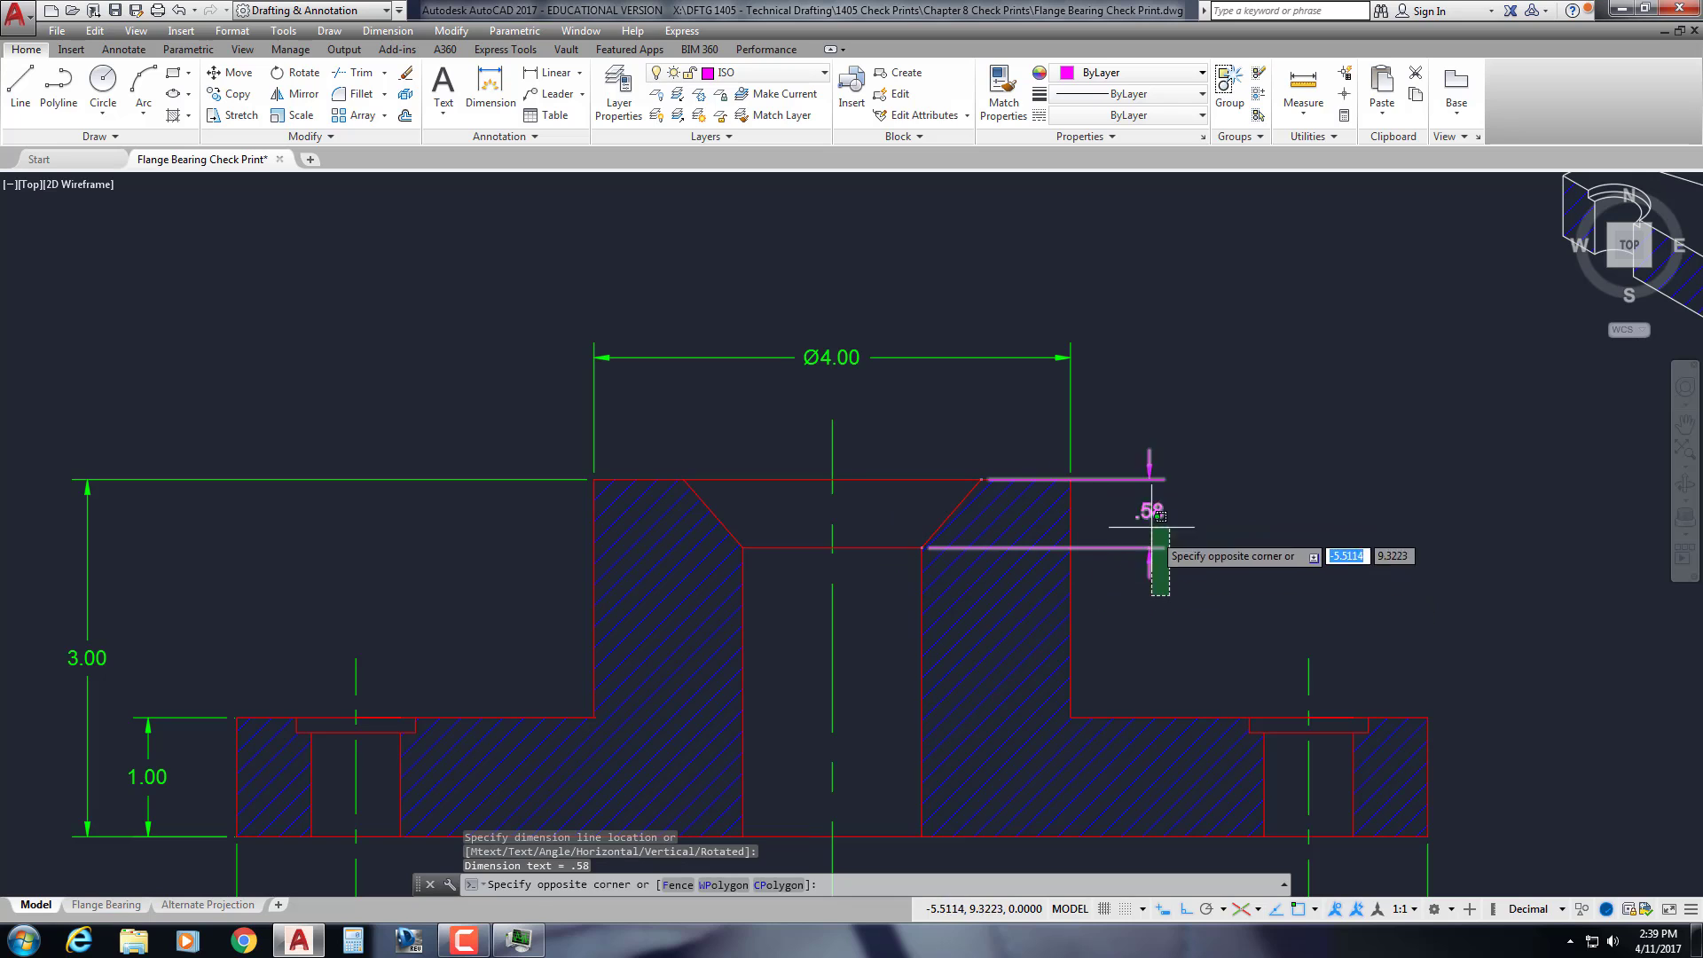
{"action": "left_click", "coordinate": [1137, 447]}
{"action": "key", "text": "Delete"}
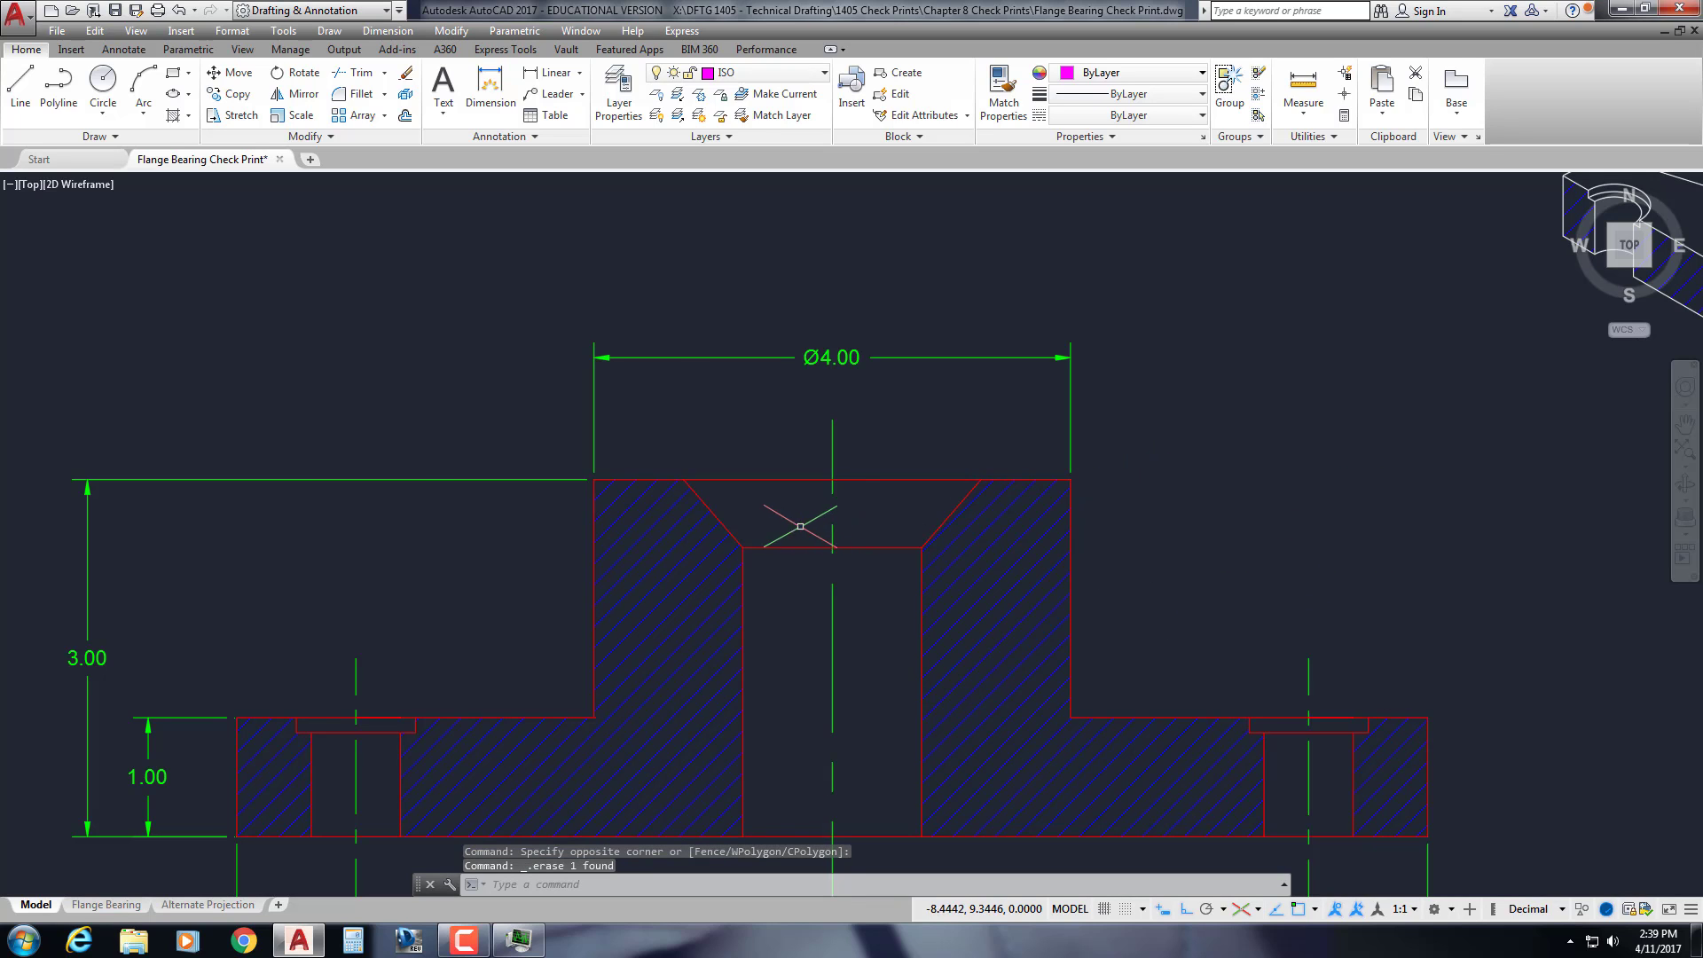
{"action": "scroll", "coordinate": [793, 523], "scroll_direction": "down", "scroll_amount": 3}
{"action": "mouse_move", "coordinate": [856, 525]}
{"action": "middle_mouse_down"}
{"action": "mouse_move", "coordinate": [544, 487]}
{"action": "mouse_move", "coordinate": [551, 380]}
{"action": "mouse_move", "coordinate": [589, 514]}
{"action": "middle_mouse_up"}
{"action": "scroll", "coordinate": [590, 479], "scroll_direction": "up", "scroll_amount": 5}
Move the 1.50 bore circle .58 downward in the Right isoplane
{"action": "type", "text": "m"}
{"action": "key", "text": "Return"}
{"action": "left_click", "coordinate": [623, 522]}
{"action": "left_click", "coordinate": [614, 511]}
{"action": "key", "text": "Return"}
{"action": "left_click", "coordinate": [597, 454]}
{"action": "key", "text": "F5"}
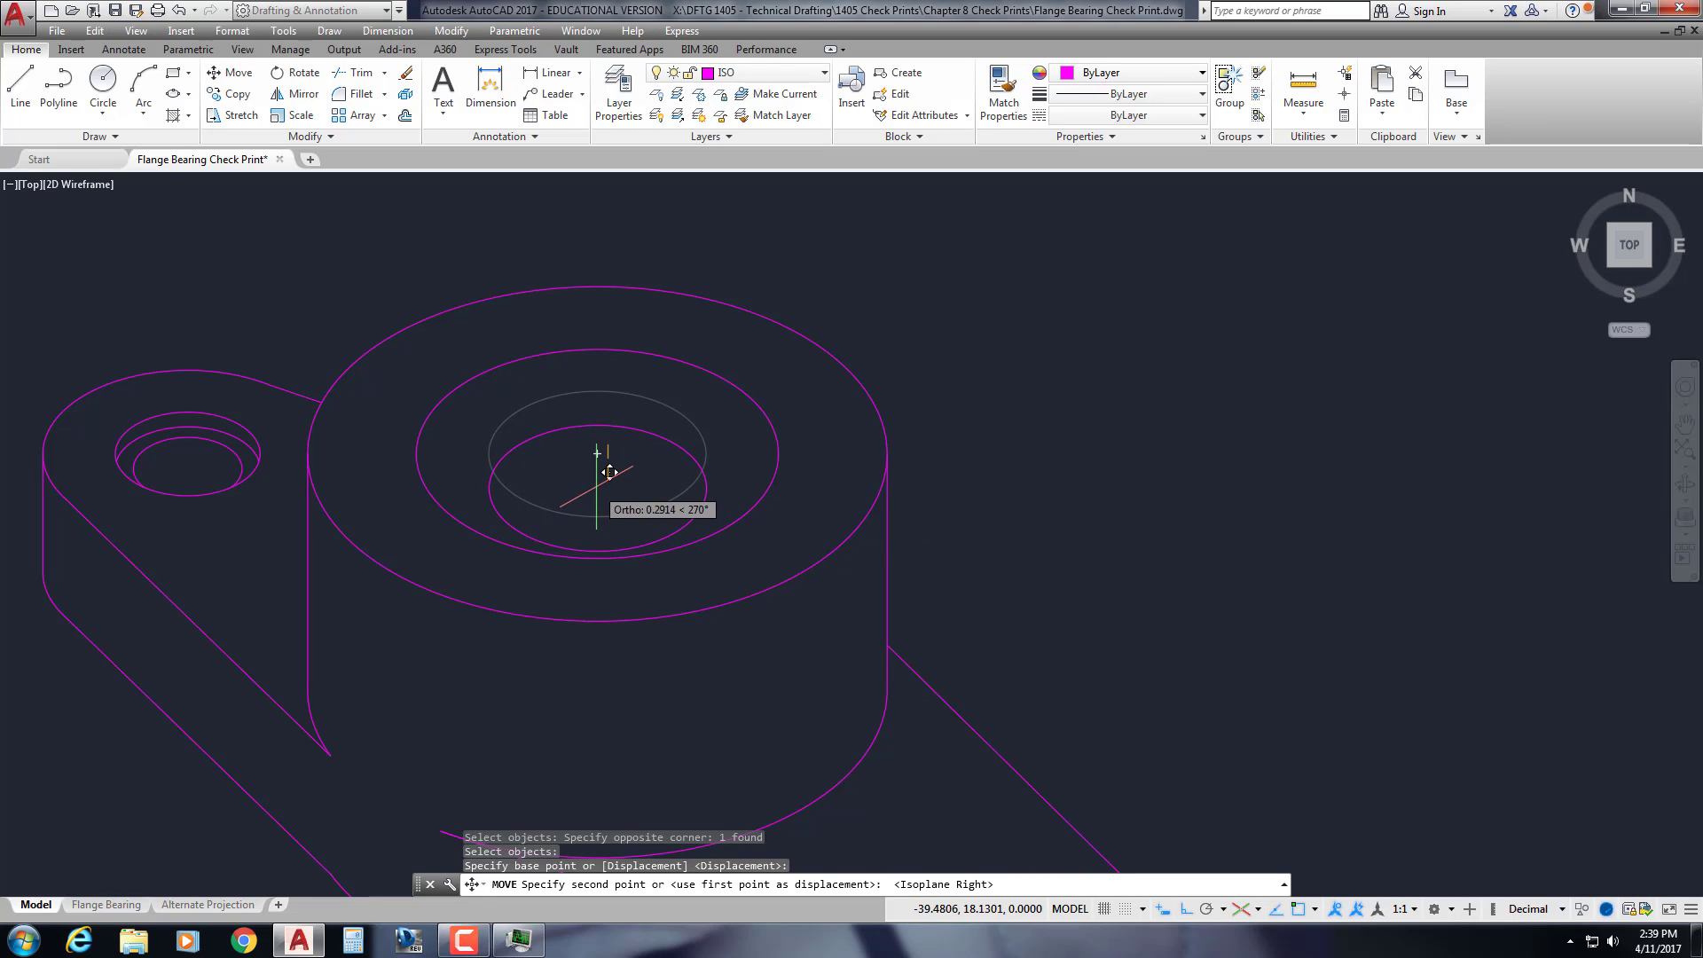
{"action": "type", "text": ".58"}
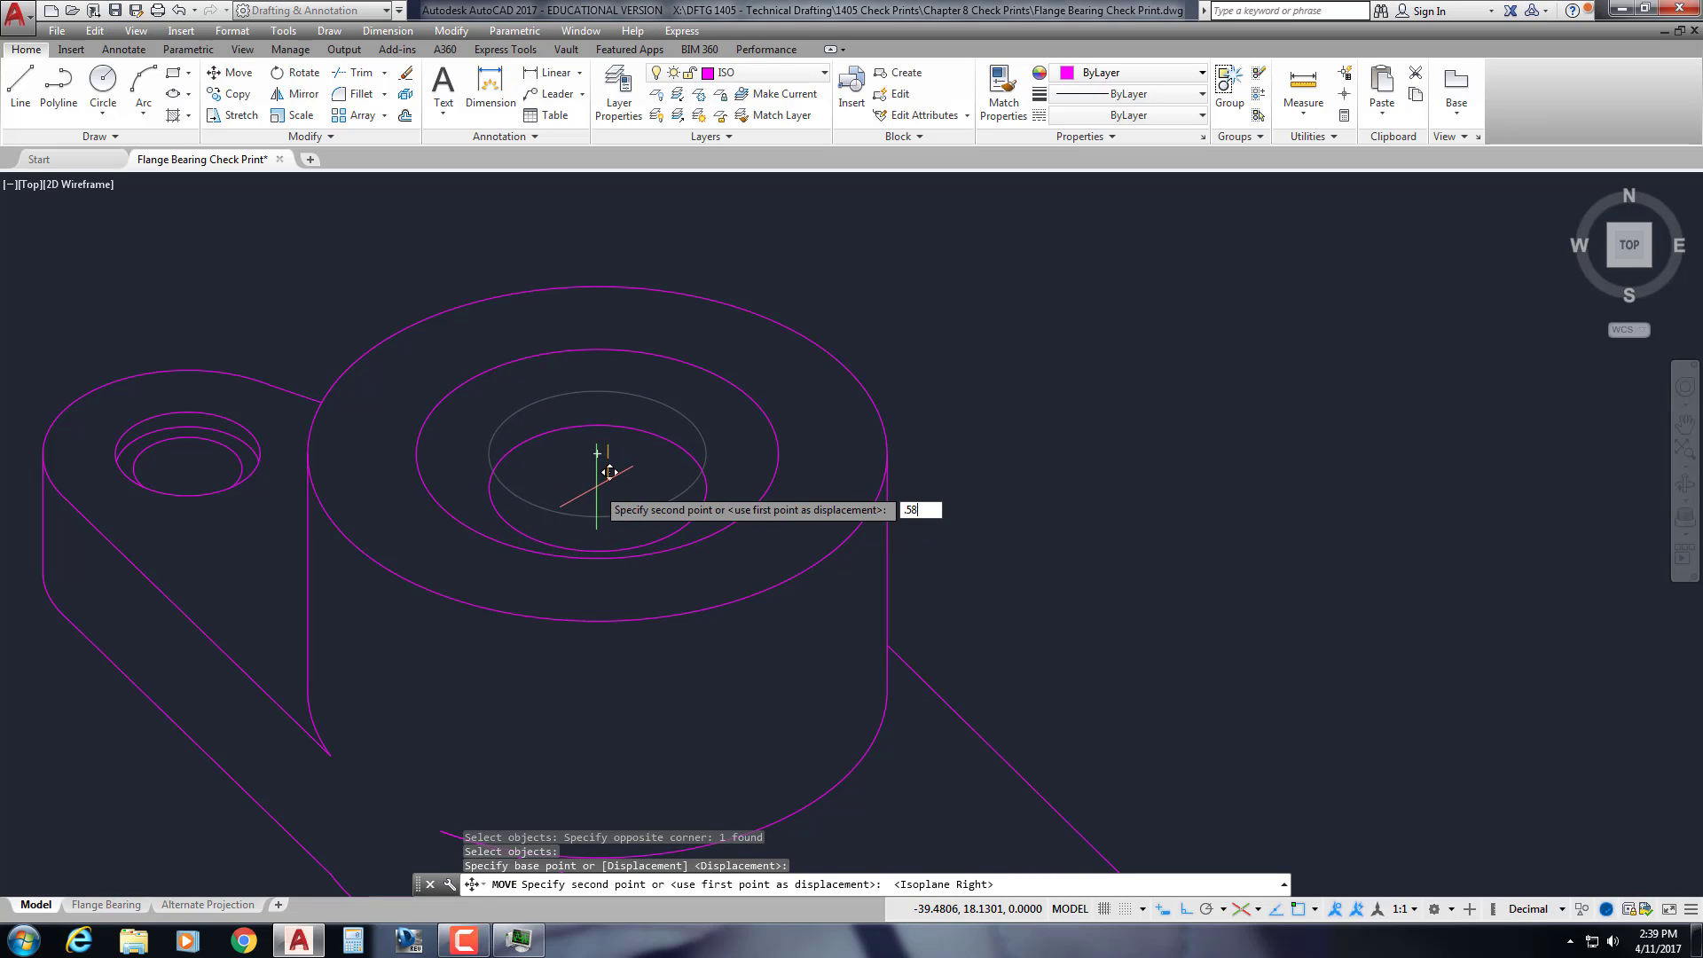
{"action": "key", "text": "Return"}
Trim away the bore circle's hidden lower arc
{"action": "type", "text": "tr"}
{"action": "key", "text": "Return"}
{"action": "key", "text": "Return"}
{"action": "left_click", "coordinate": [618, 581]}
{"action": "key", "text": "Escape"}
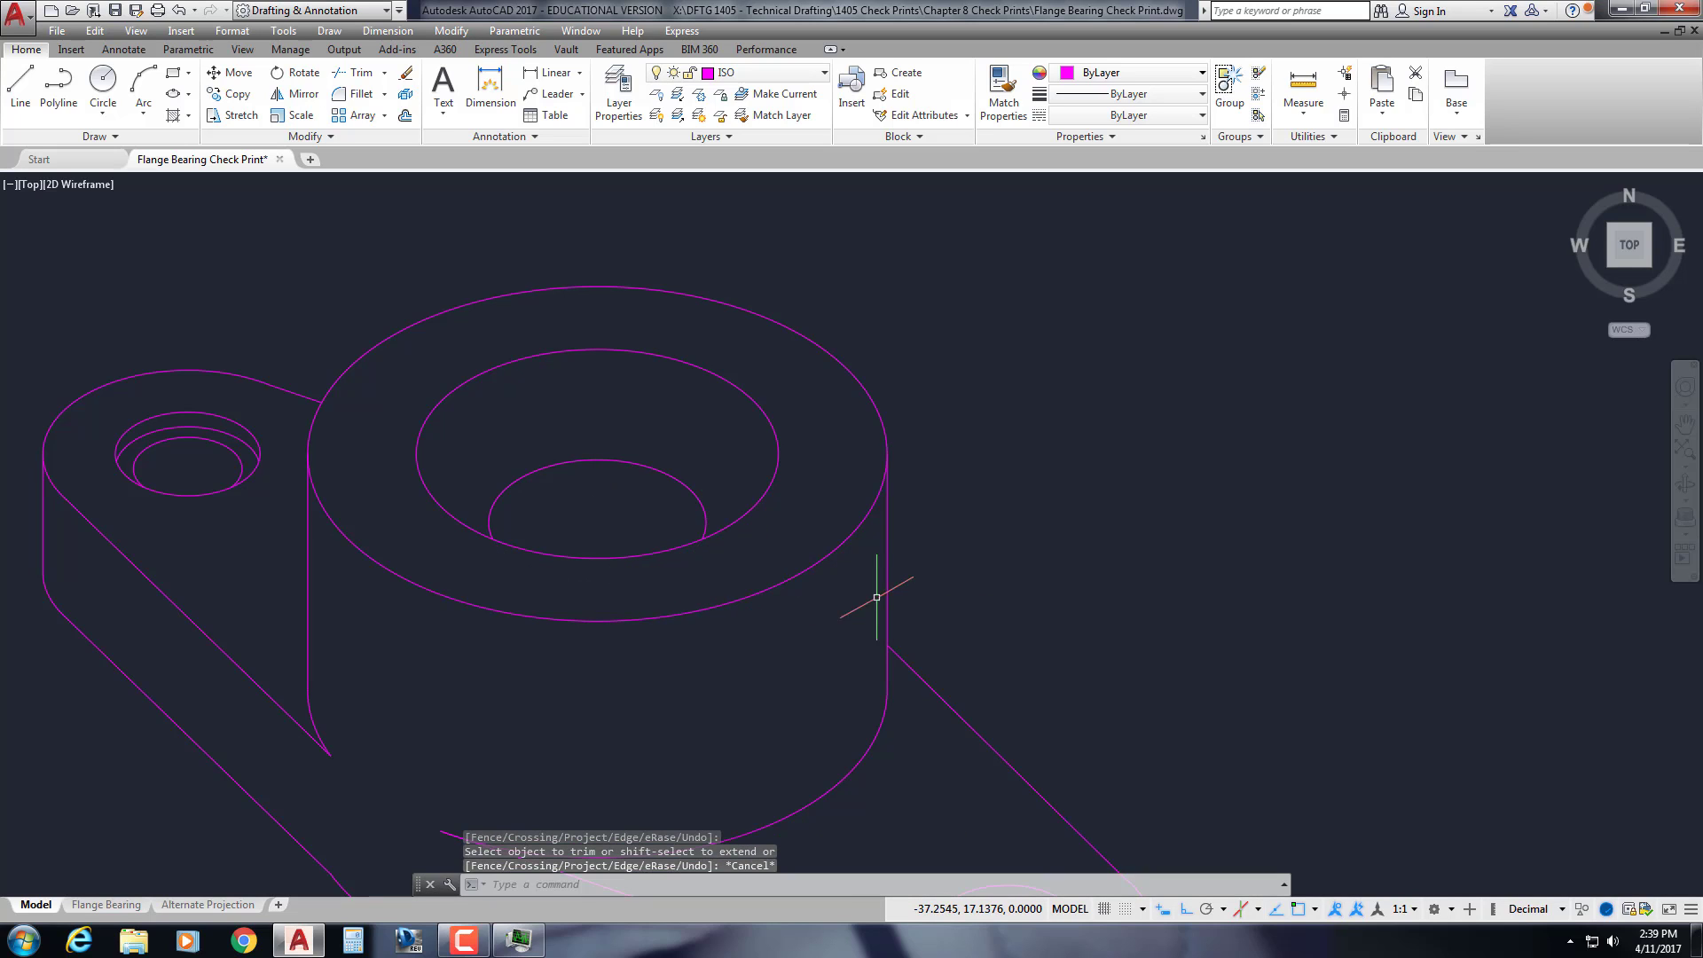
{"action": "scroll", "coordinate": [897, 577], "scroll_direction": "down", "scroll_amount": 4}
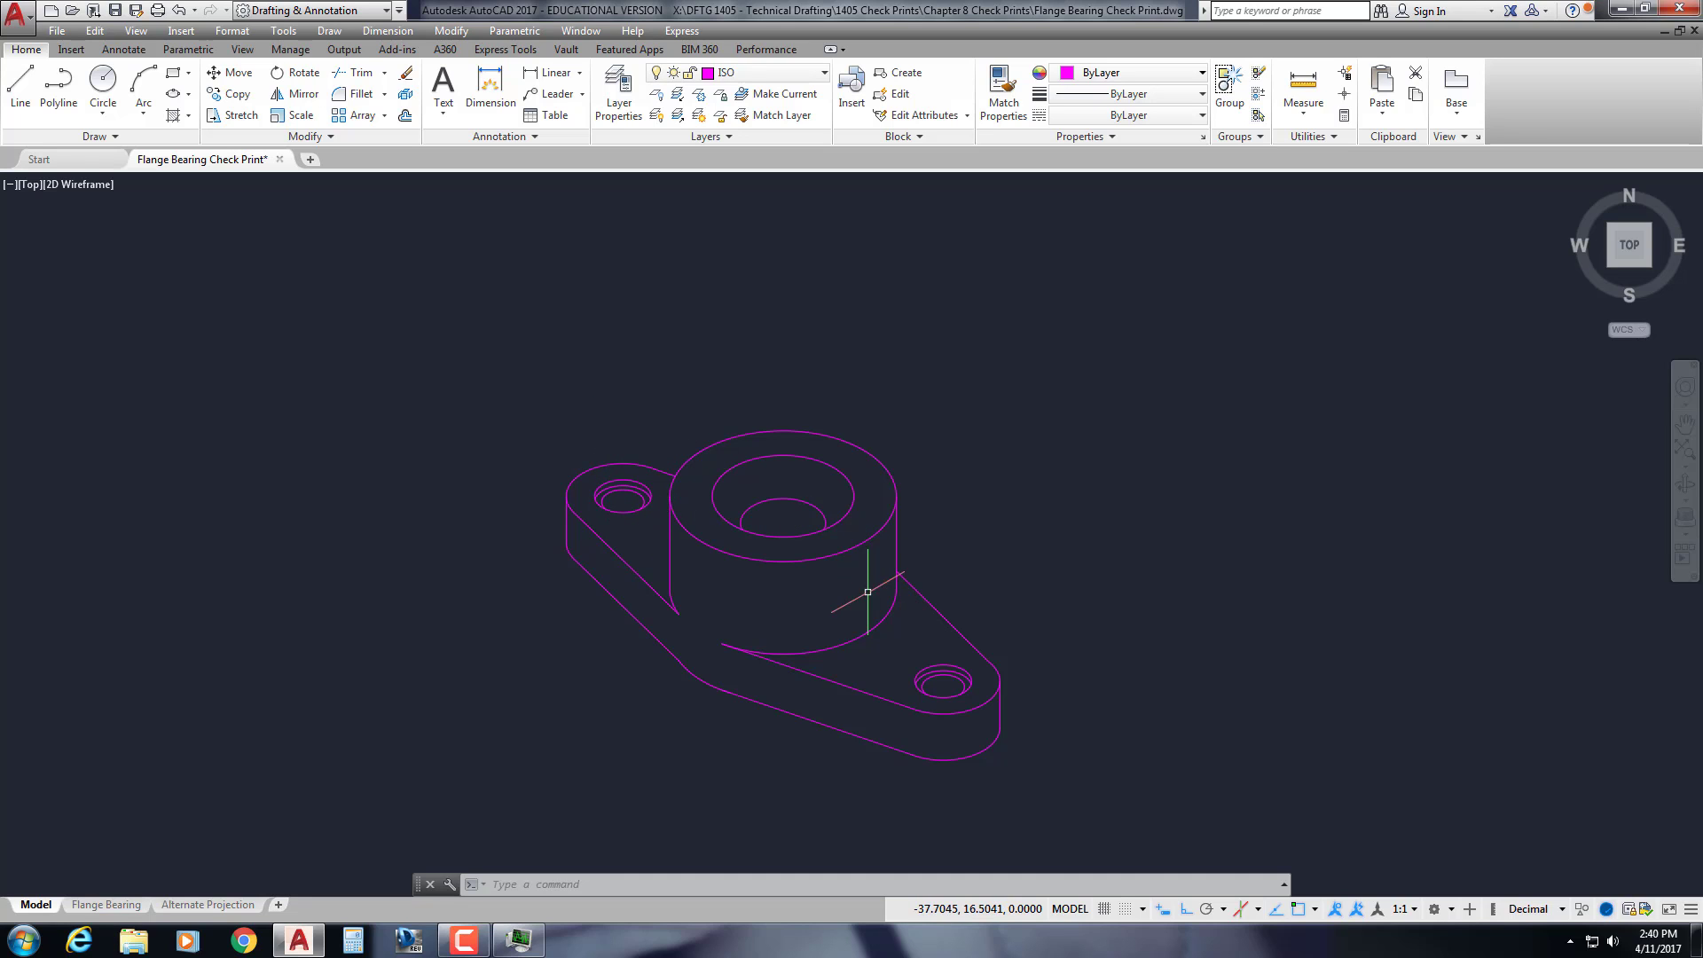
{"action": "scroll", "coordinate": [1019, 701], "scroll_direction": "down", "scroll_amount": 2}
{"action": "middle_click_drag", "start_coordinate": [1019, 701], "coordinate": [353, 578]}
{"action": "scroll", "coordinate": [1321, 780], "scroll_direction": "up", "scroll_amount": 6}
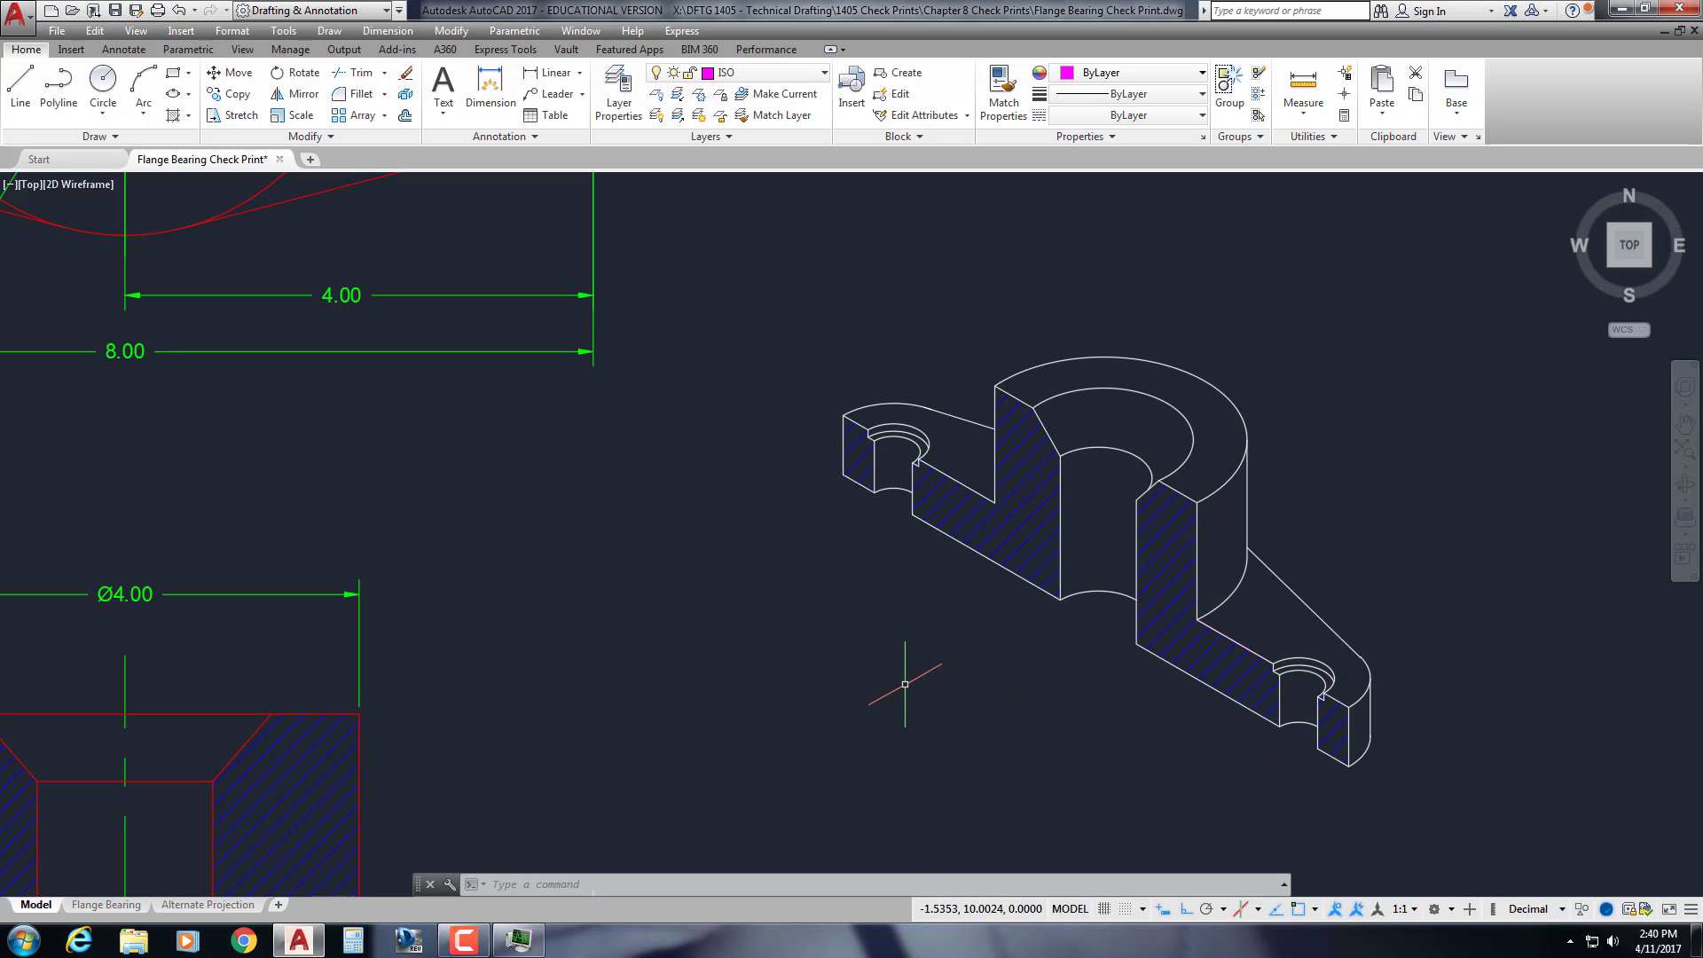
Scale the whole isometric model by 0.75 about a base point below it
{"action": "scroll", "coordinate": [904, 684], "scroll_direction": "down", "scroll_amount": 6}
{"action": "middle_click_drag", "start_coordinate": [795, 639], "coordinate": [1233, 638]}
{"action": "middle_click_drag", "start_coordinate": [536, 574], "coordinate": [887, 605]}
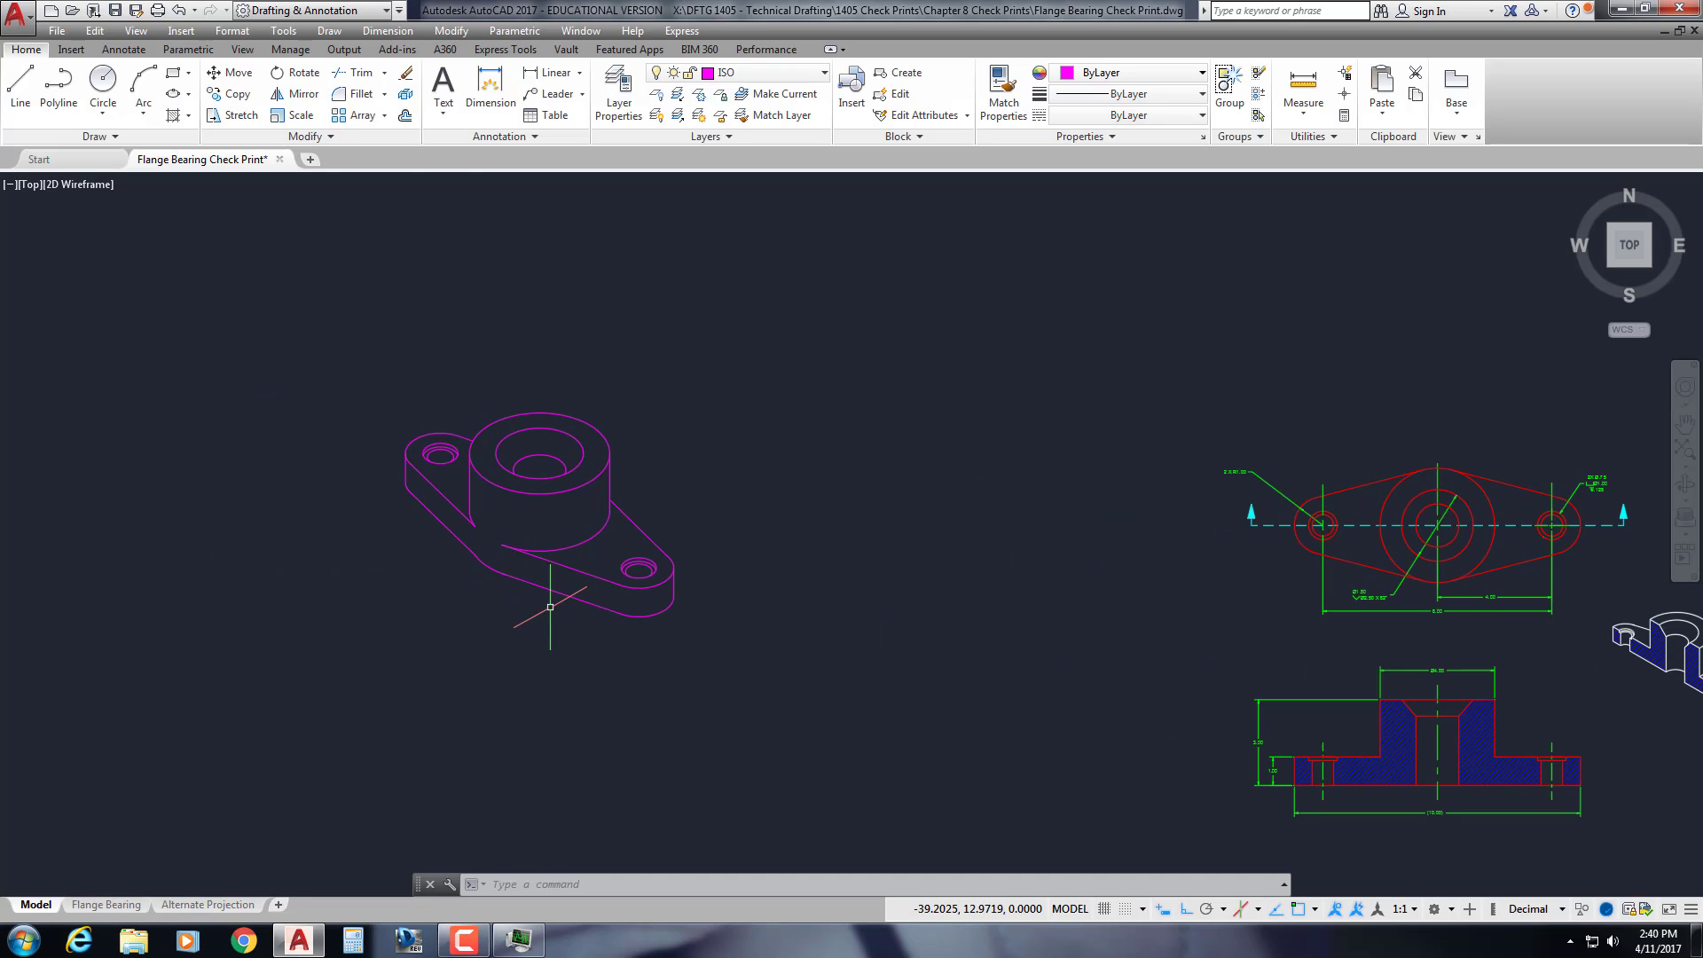
{"action": "left_click", "coordinate": [293, 114]}
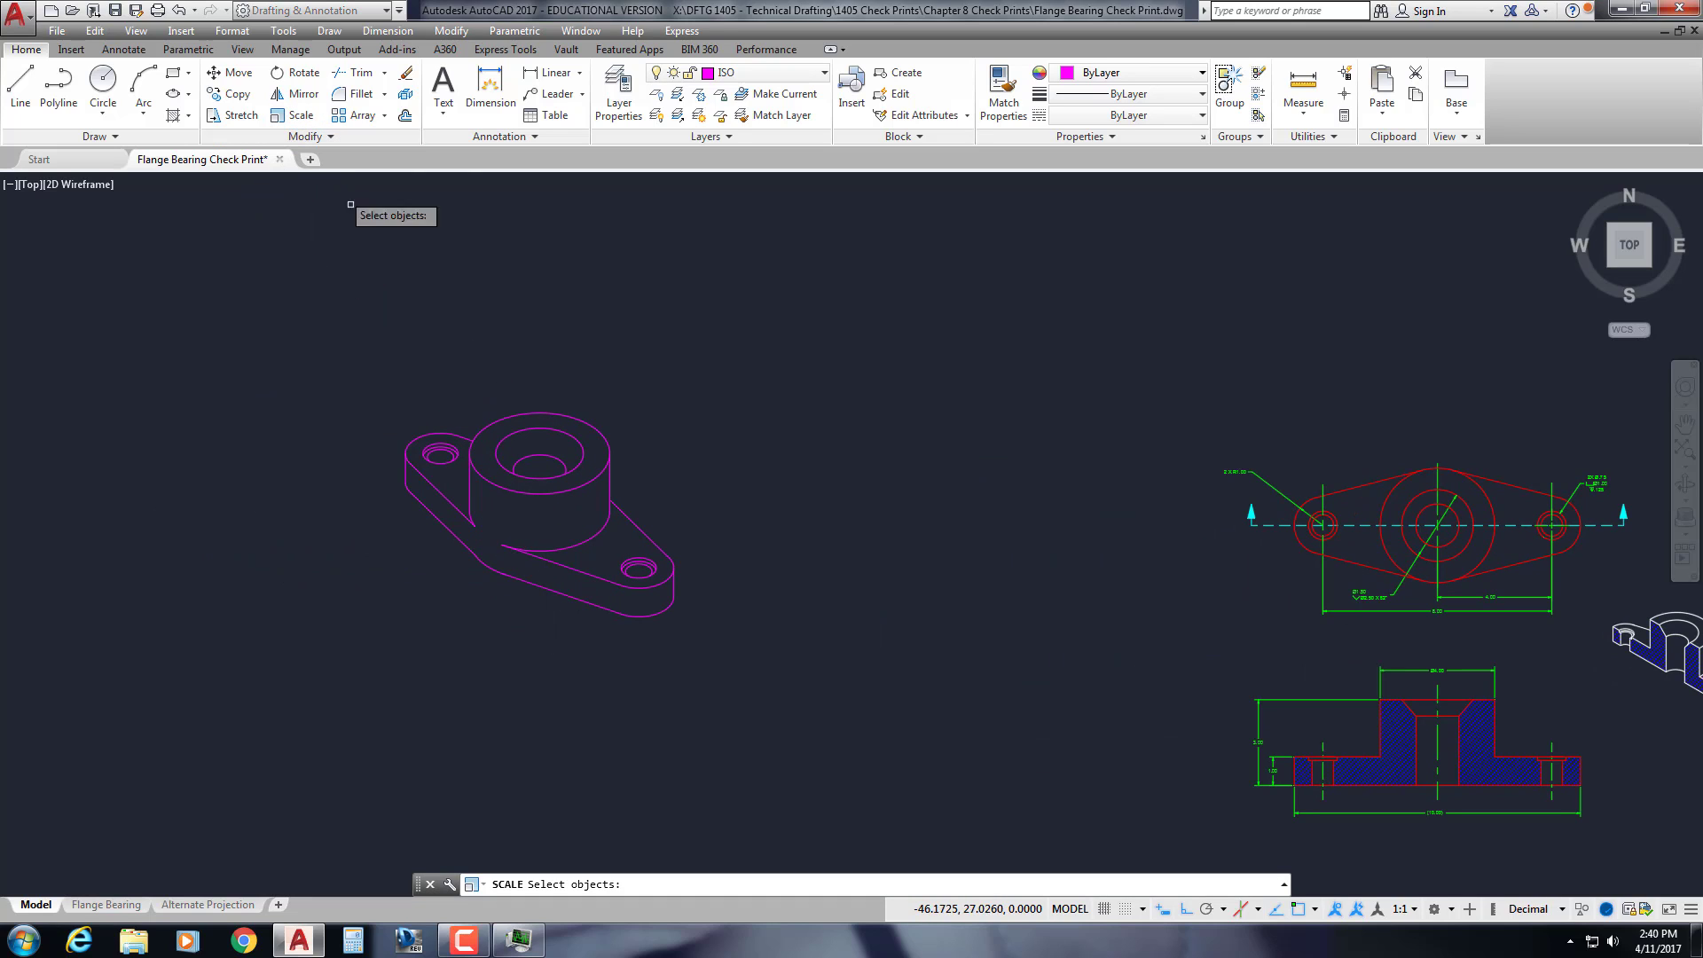
{"action": "left_click", "coordinate": [687, 635]}
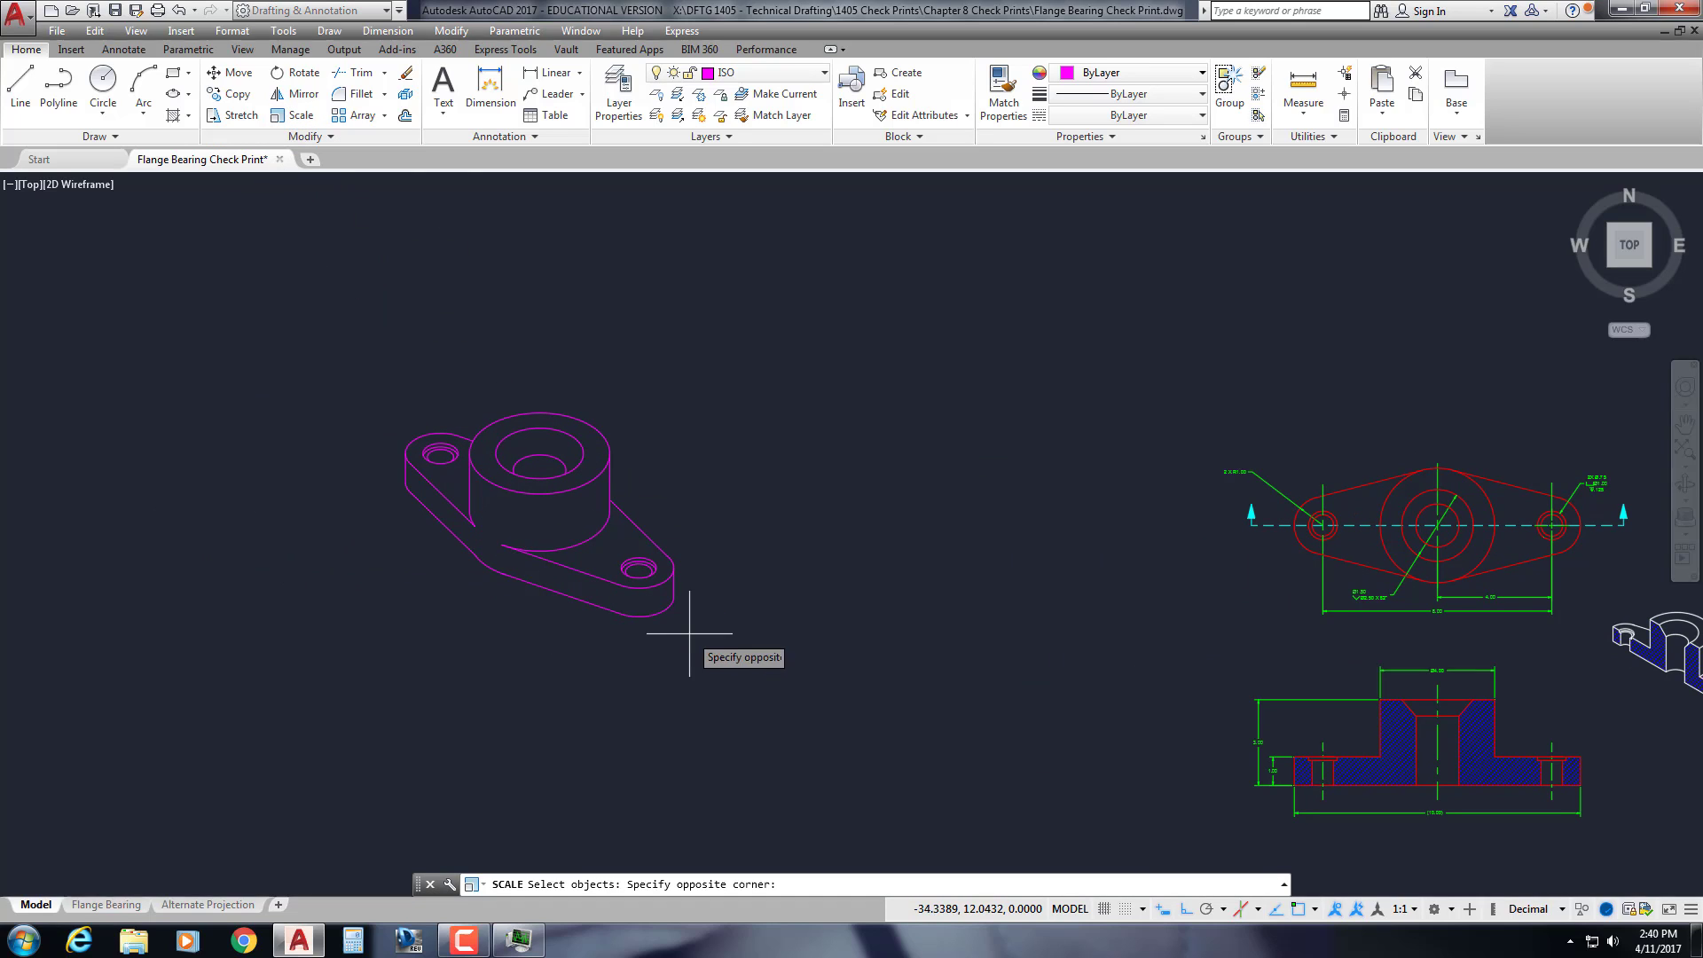
{"action": "left_click", "coordinate": [341, 370]}
{"action": "key", "text": "Return"}
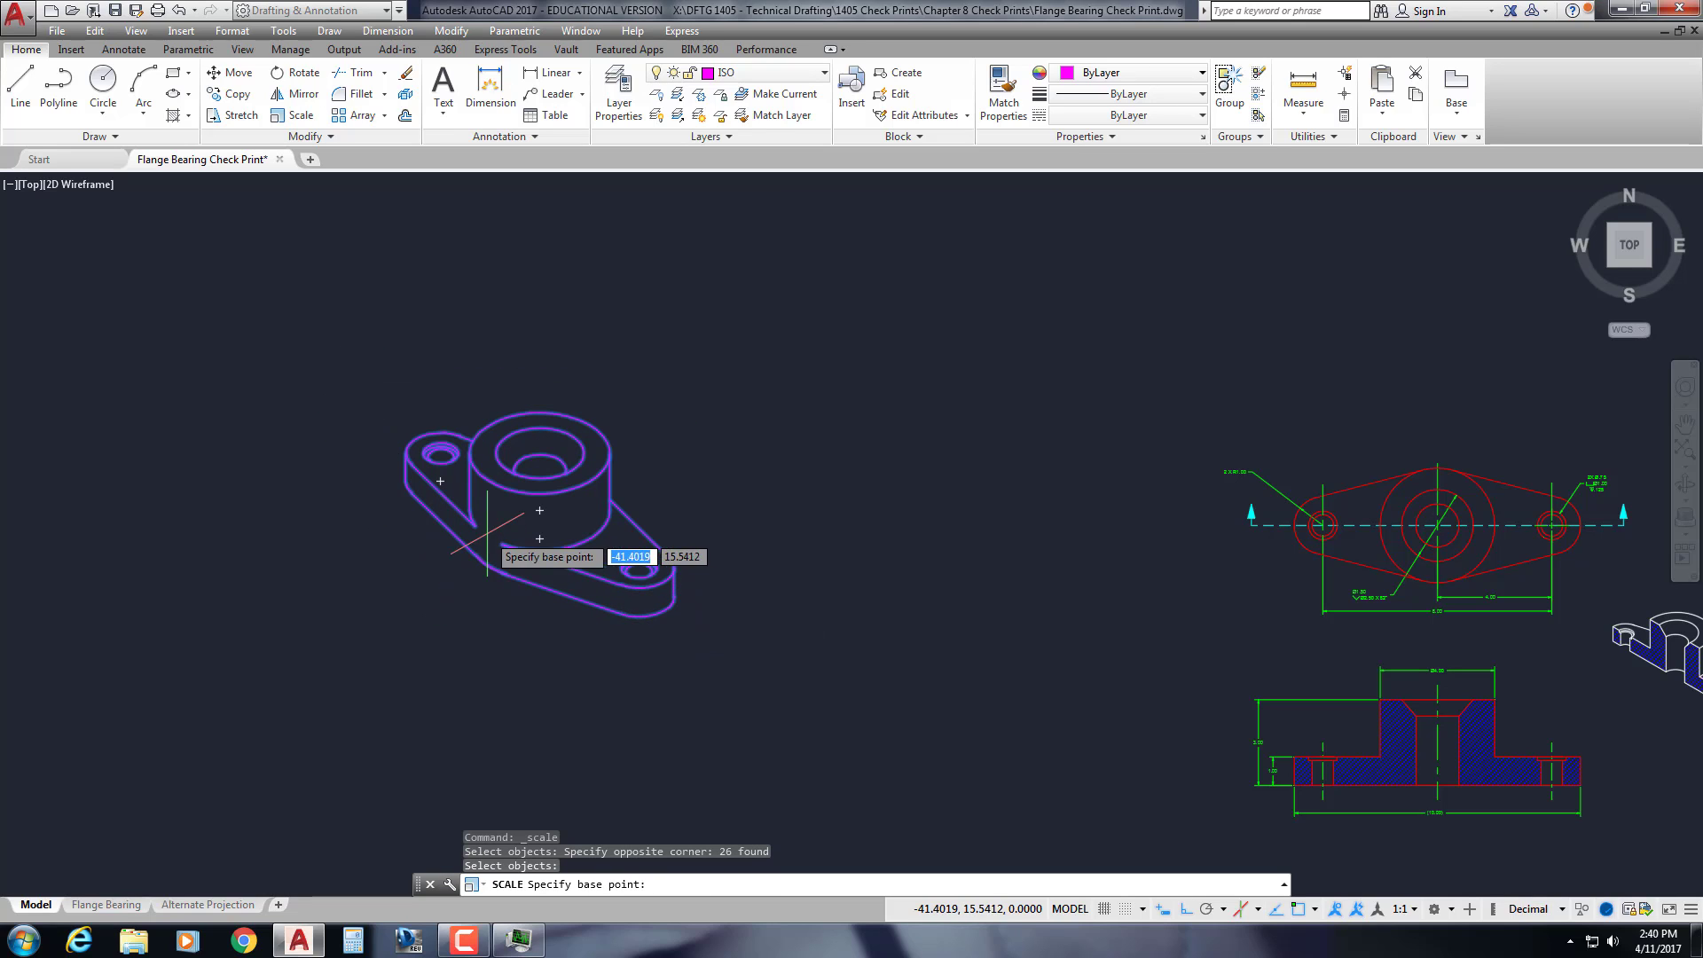
{"action": "left_click", "coordinate": [480, 592]}
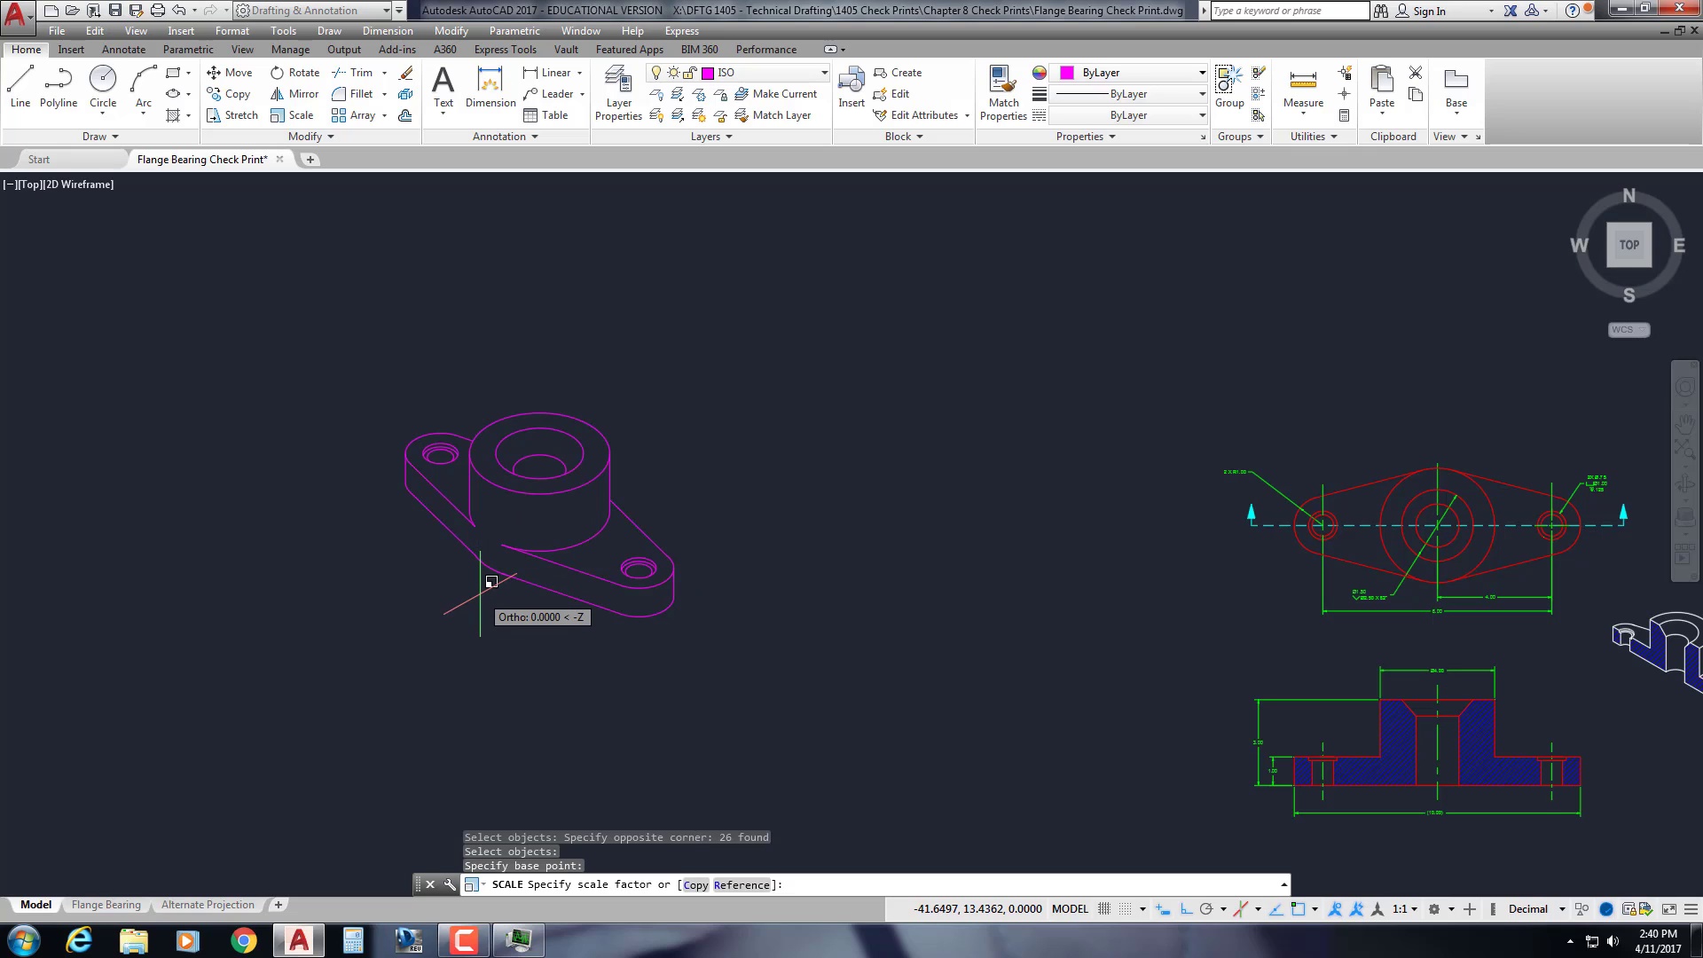
{"action": "type", "text": ".75"}
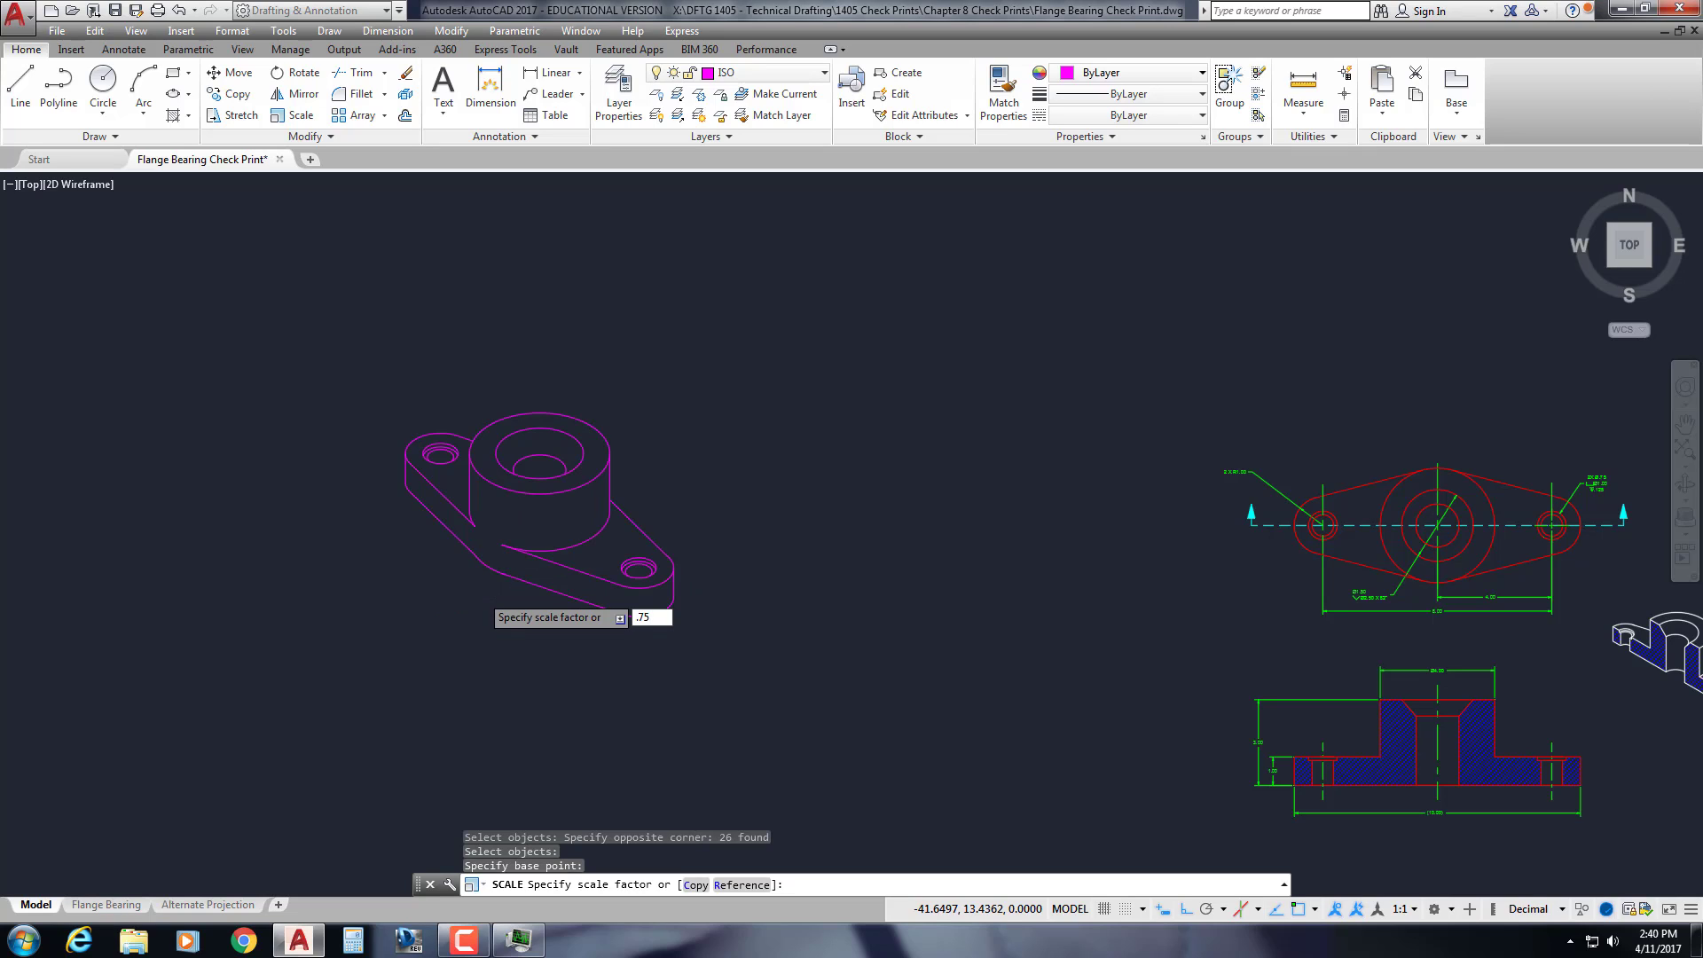
{"action": "key", "text": "Return"}
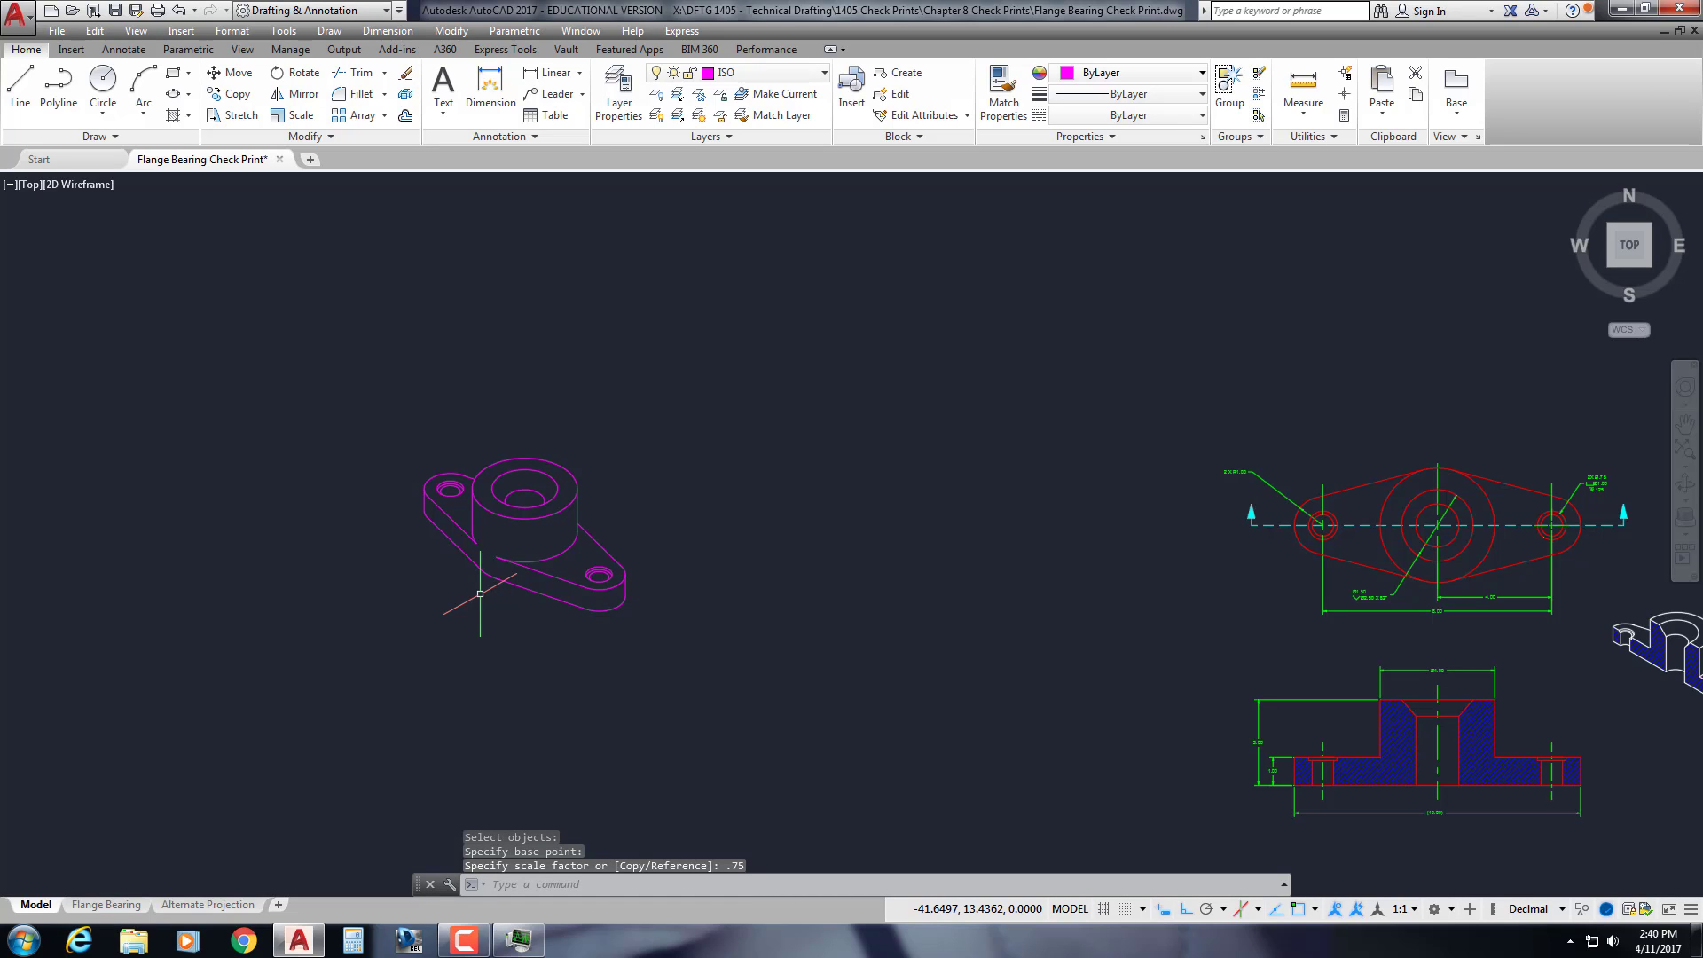